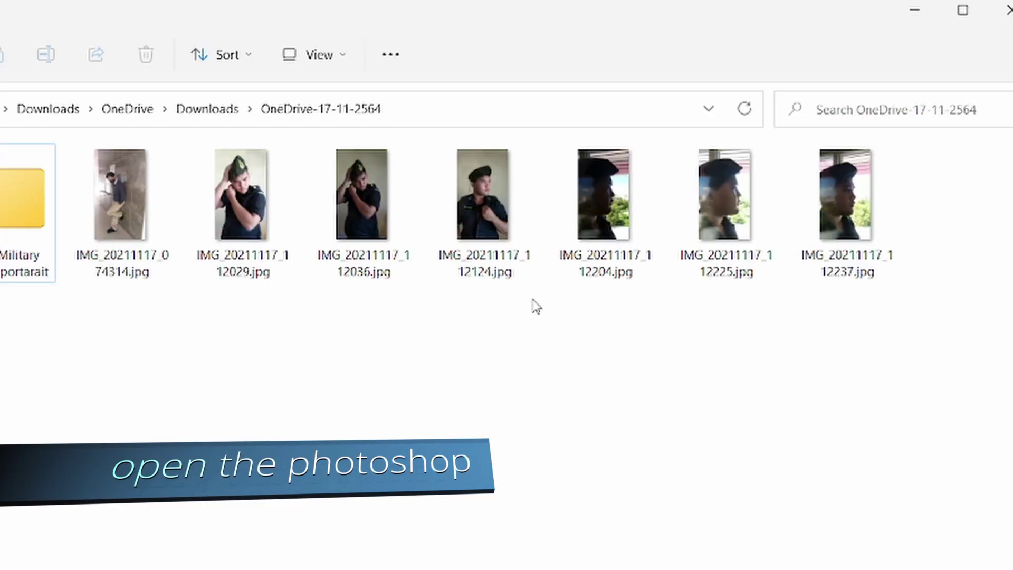
# Step: Open IMG_20211117_112029, _112036, _112124 and _112204 from the OneDrive-17-11-2564 folder in Photoshop and look through the four photos
pyautogui.moveTo(533, 300); pyautogui.dragTo(190, 143)
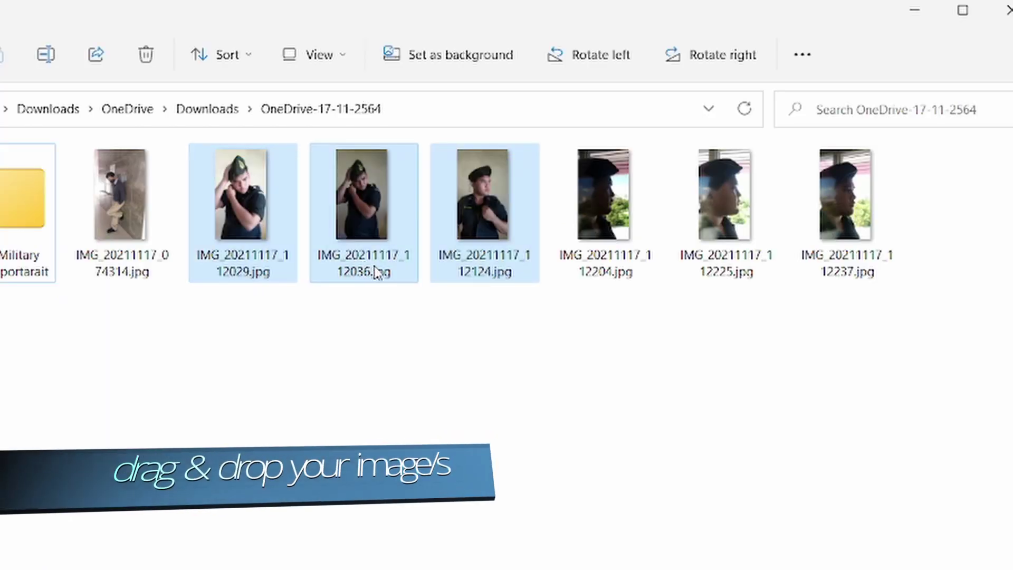
pyautogui.click(613, 343)
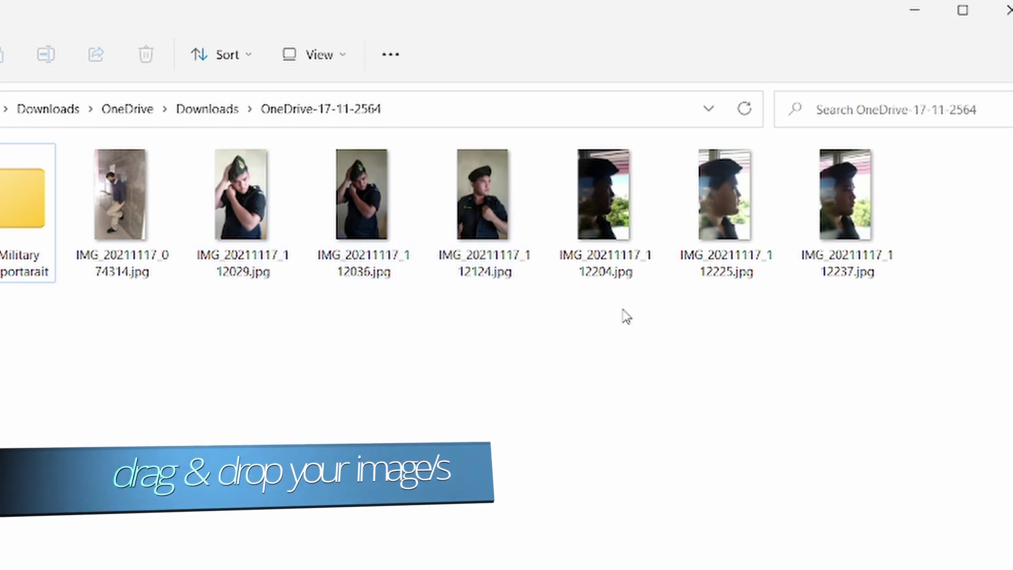
pyautogui.moveTo(623, 309); pyautogui.dragTo(230, 248)
pyautogui.moveTo(332, 198); pyautogui.dragTo(313, 157)
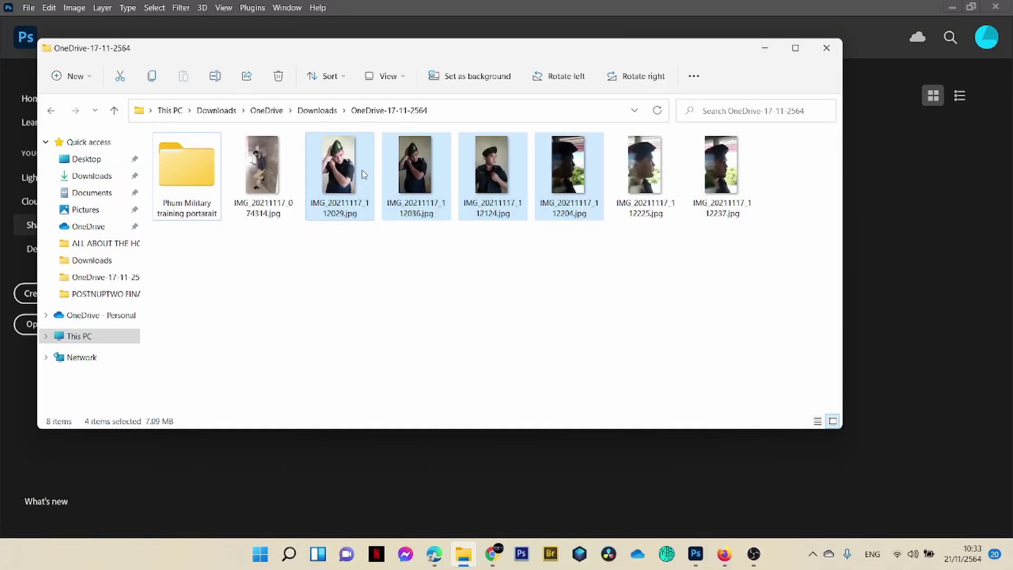
pyautogui.moveTo(568, 189); pyautogui.dragTo(690, 467)
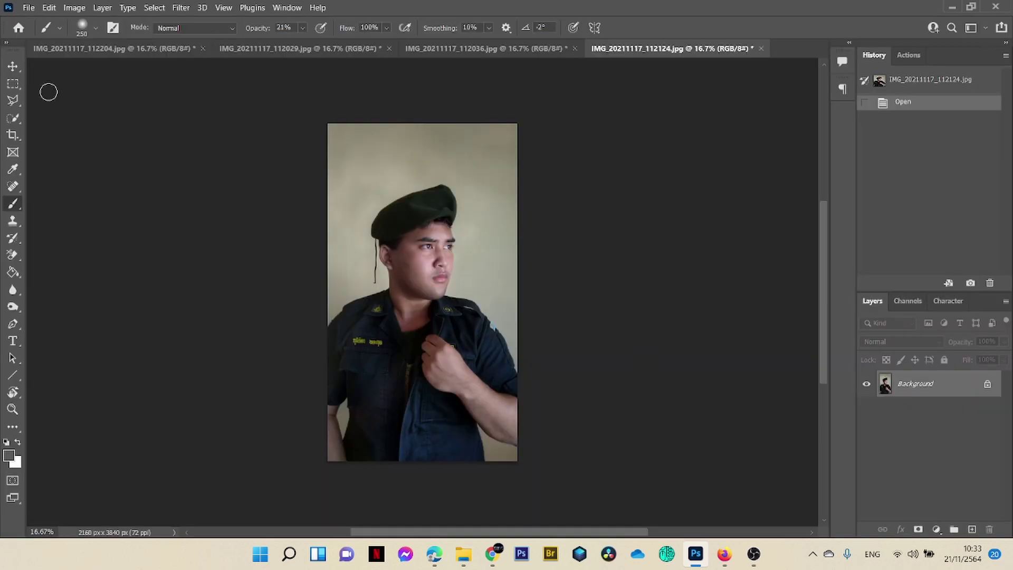
pyautogui.click(100, 48)
pyautogui.click(268, 50)
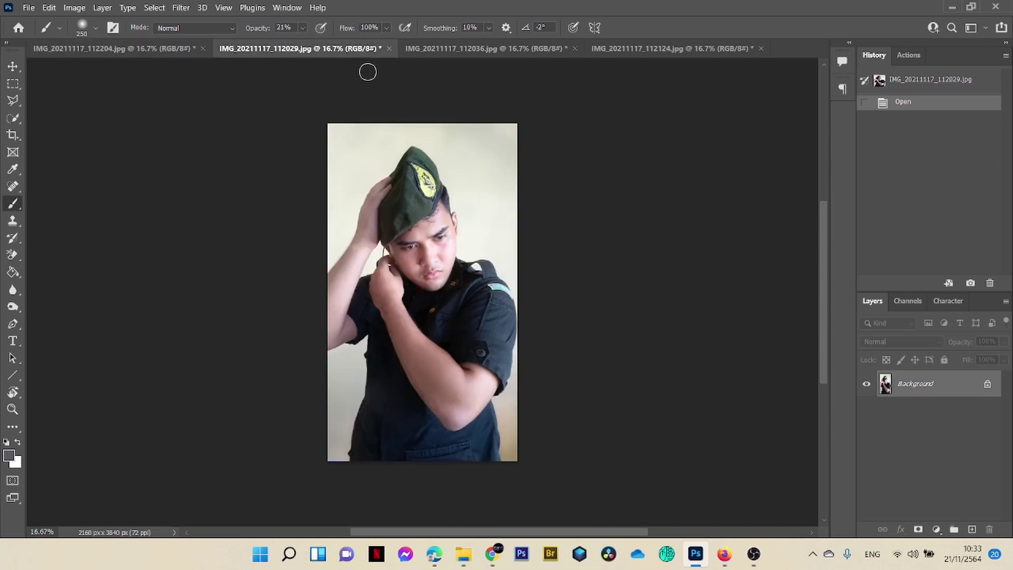
pyautogui.click(444, 50)
pyautogui.click(626, 50)
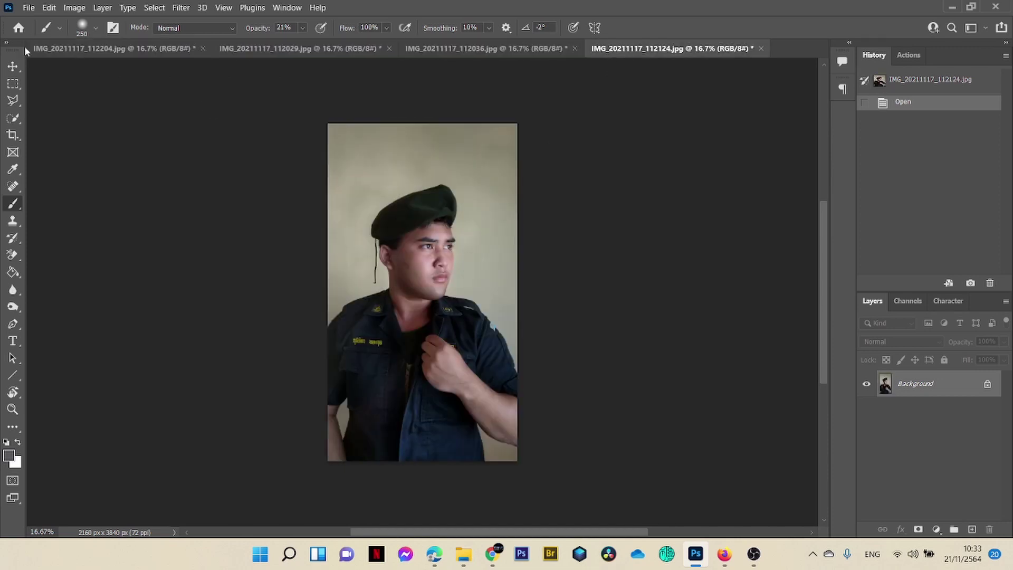
# Step: Create a new document from the recent custom size of 12 x 8 in at 300 ppi
pyautogui.click(29, 8)
pyautogui.click(40, 20)
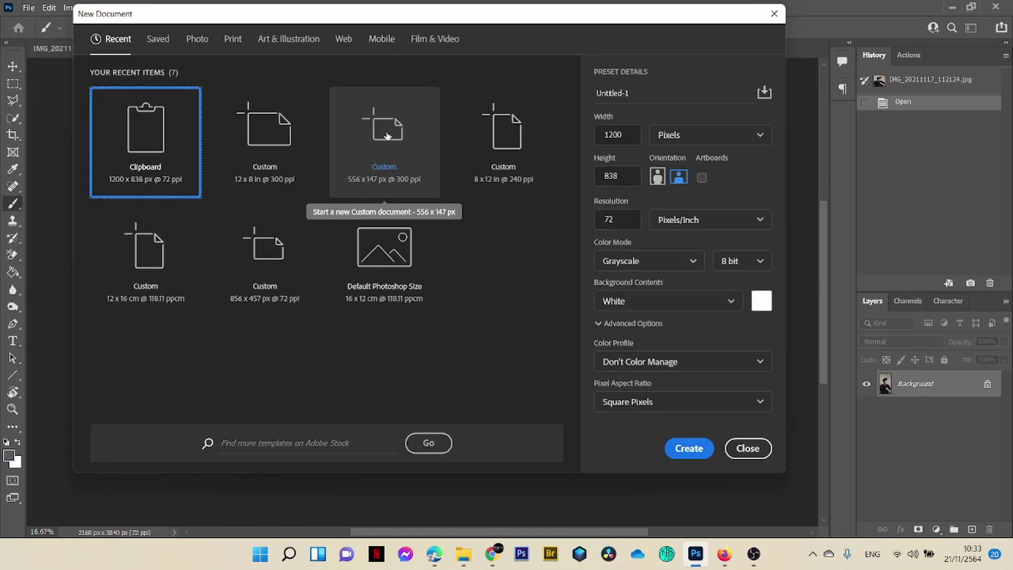
pyautogui.click(276, 141)
pyautogui.click(686, 448)
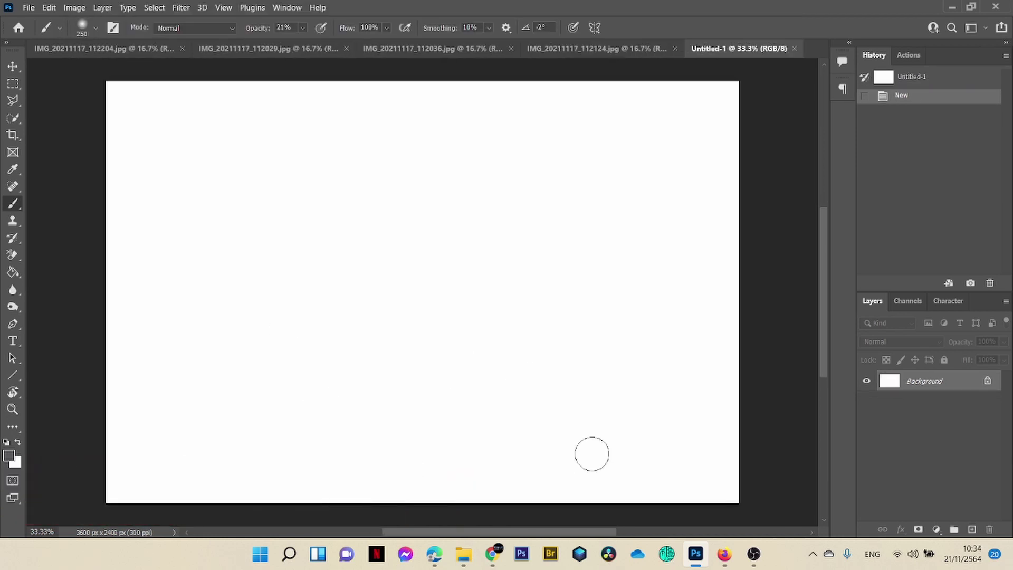
# Step: Place the gold foil texture from the Downloads folder, enlarge it to cover the whole canvas, and flatten the image
pyautogui.hotkey('alt', 'Tab')
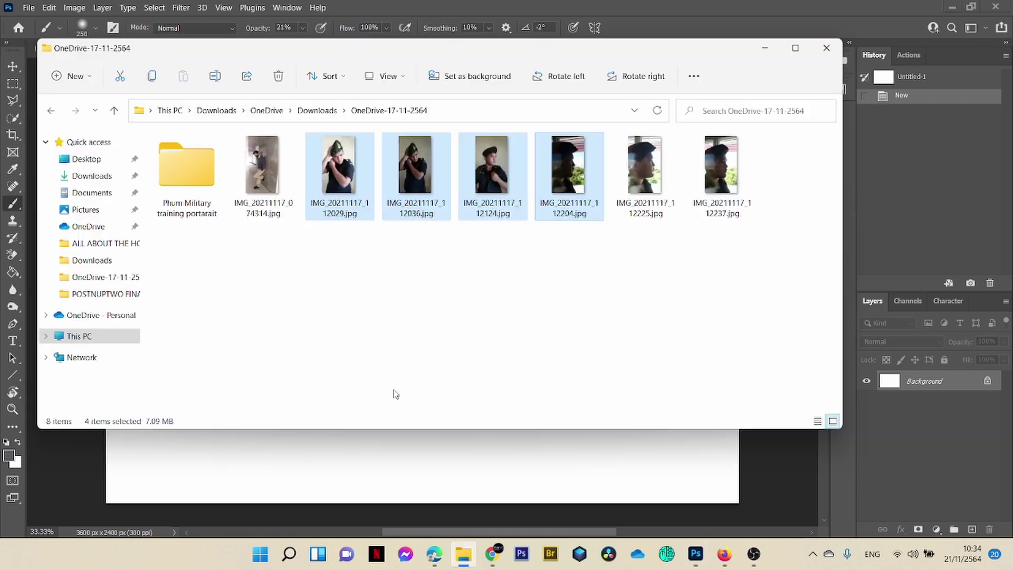
pyautogui.click(100, 175)
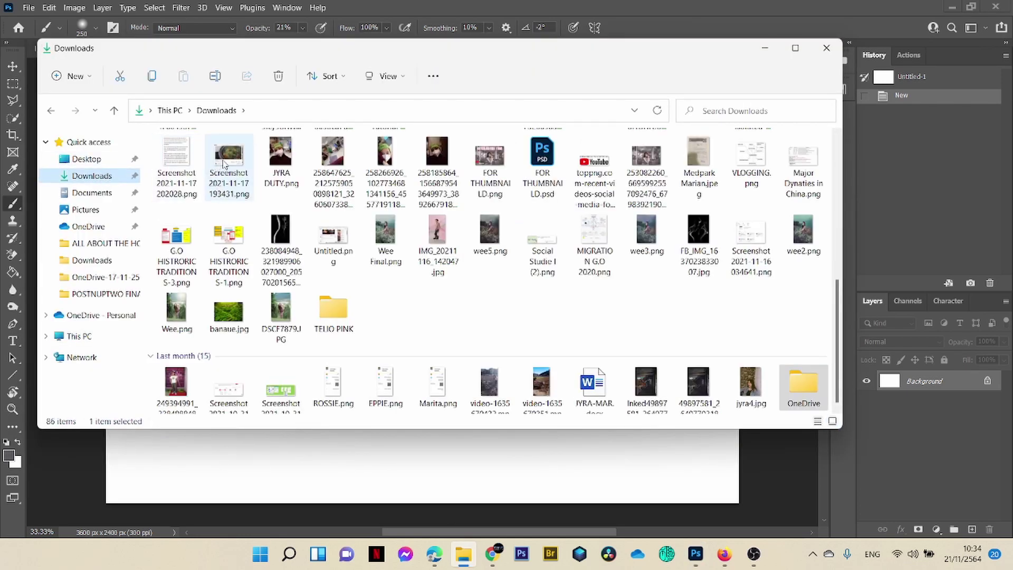
pyautogui.scroll(10, 308, 206)
pyautogui.moveTo(176, 169); pyautogui.dragTo(422, 467)
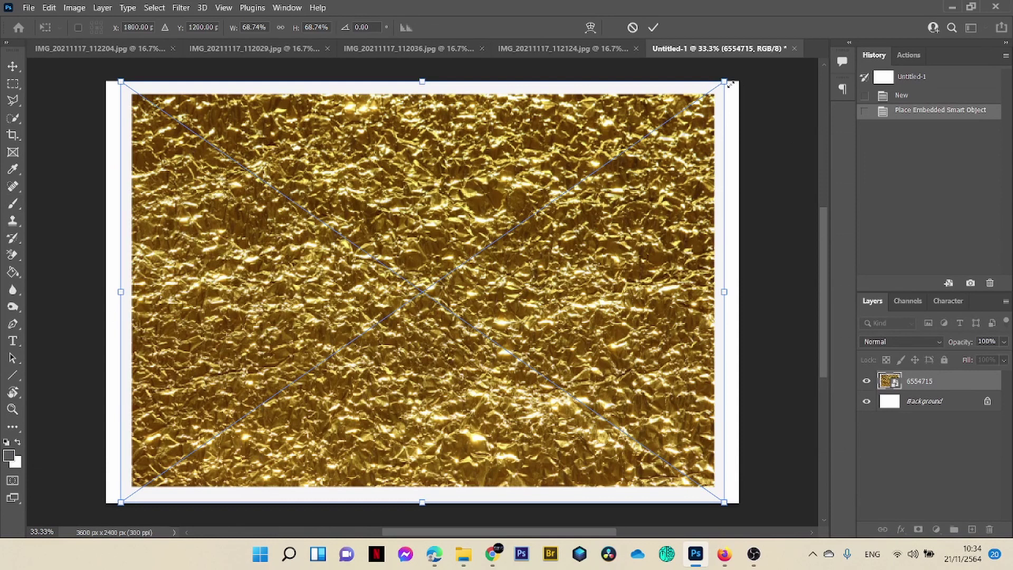
pyautogui.moveTo(729, 83); pyautogui.dragTo(763, 79)
pyautogui.moveTo(700, 148); pyautogui.dragTo(695, 148)
pyautogui.click(653, 28)
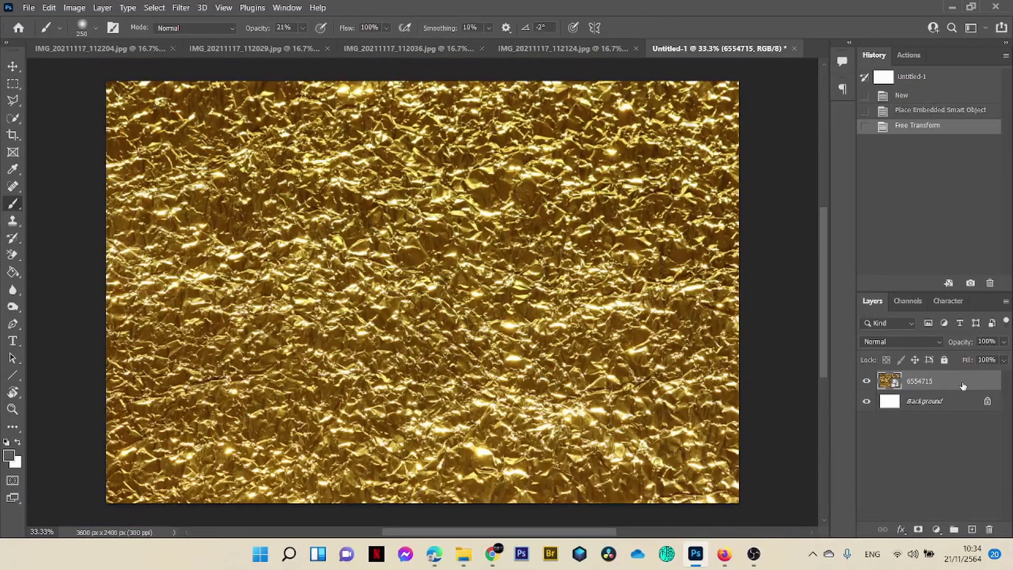
pyautogui.rightClick(940, 379)
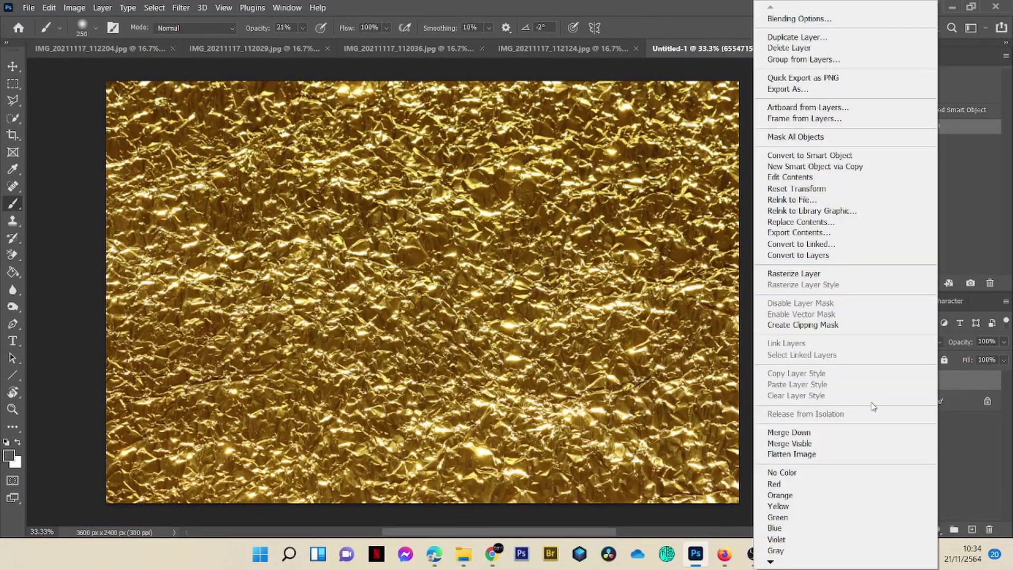
pyautogui.click(820, 454)
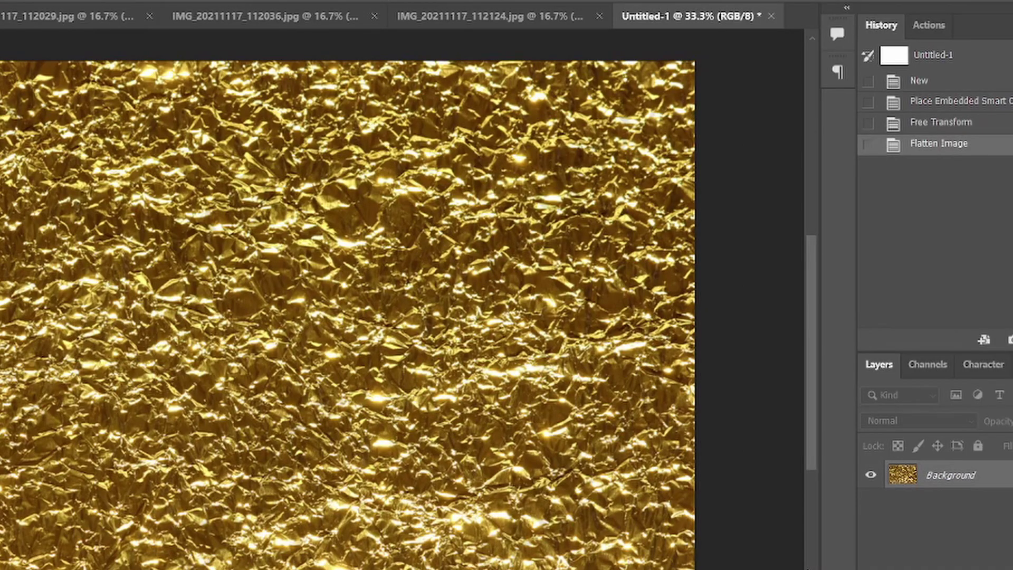
# Step: Run the LOW action from the HIGH & LOW KEY set on the foil texture and merge all layers
pyautogui.click(929, 25)
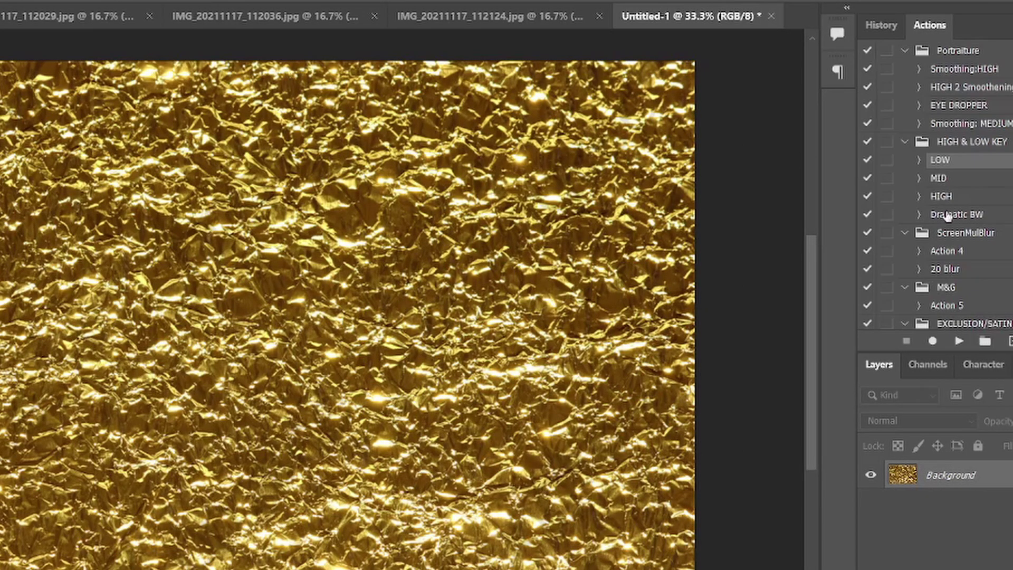
pyautogui.click(956, 341)
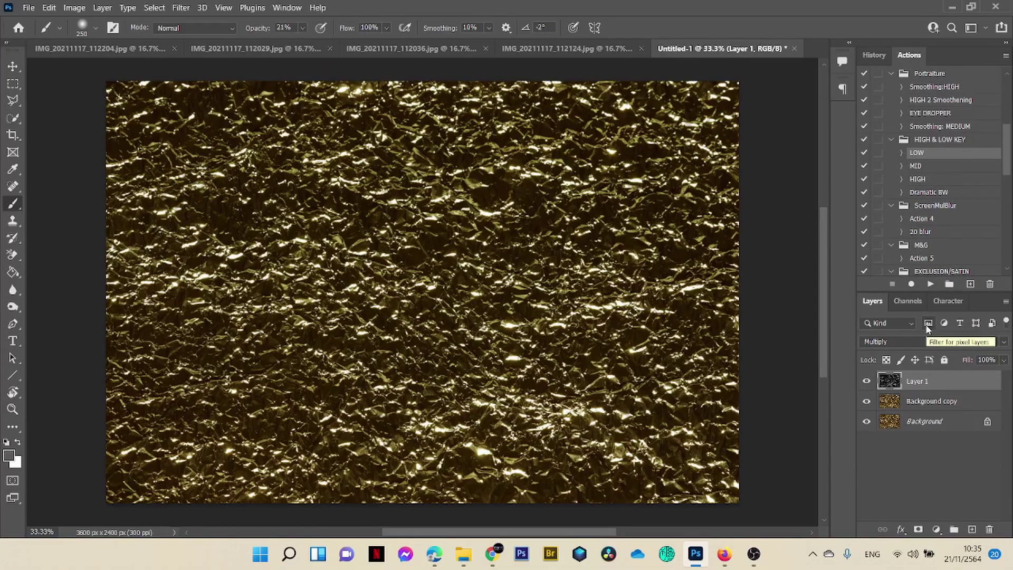
pyautogui.hotkey('ctrl', 'shift', 'e')
# Step: Add a new layer above the texture and fill it with the dark gray foreground color
pyautogui.click(973, 529)
pyautogui.press('g')
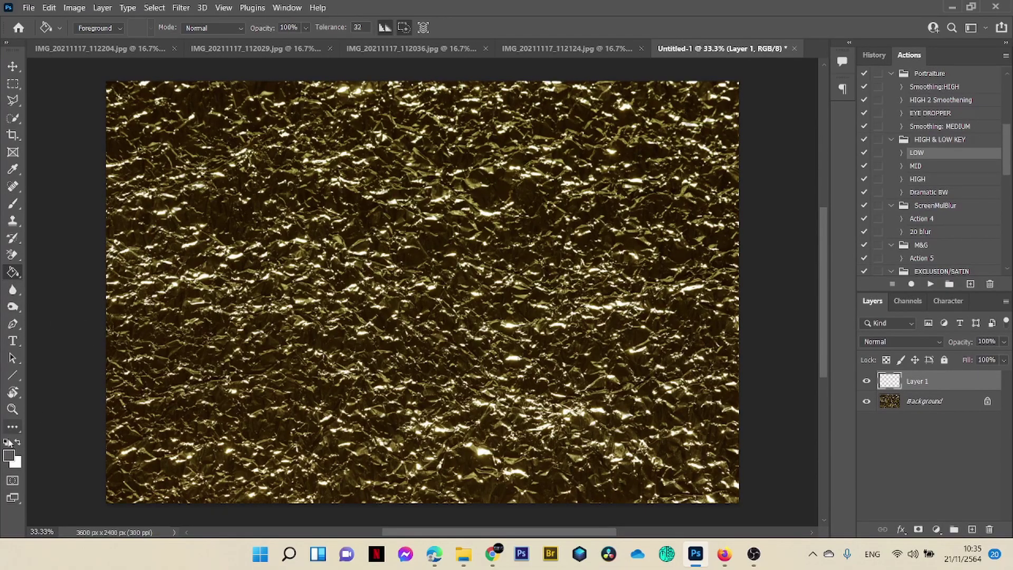
pyautogui.click(554, 305)
# Step: Duplicate the texture layer above the gray layer with Color Burn blending, and merge all layers
pyautogui.click(961, 404)
pyautogui.hotkey('ctrl', 'j')
pyautogui.moveTo(958, 405); pyautogui.dragTo(955, 381)
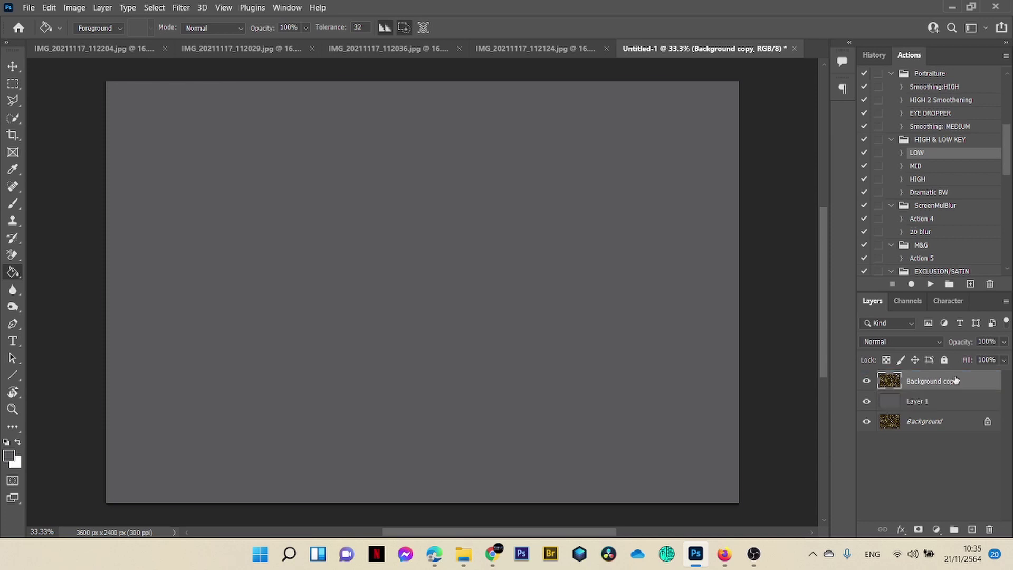
pyautogui.click(901, 342)
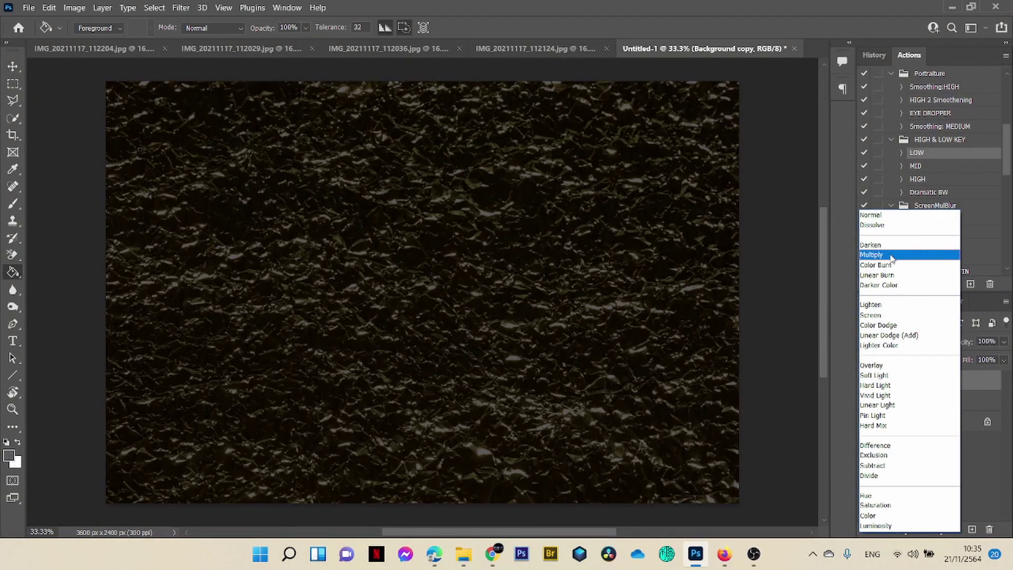
pyautogui.click(890, 265)
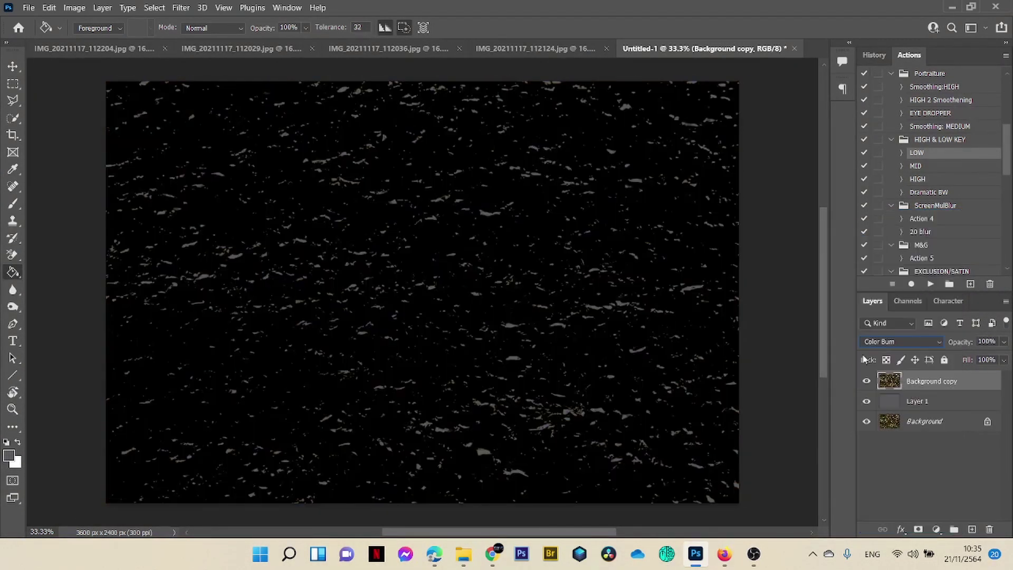
pyautogui.click(933, 421)
pyautogui.hotkey('ctrl', 'shift', 'e')
# Step: In IMG_20211117_112204.jpg, lasso roughly around the man's profile and run Select Subject
pyautogui.click(92, 49)
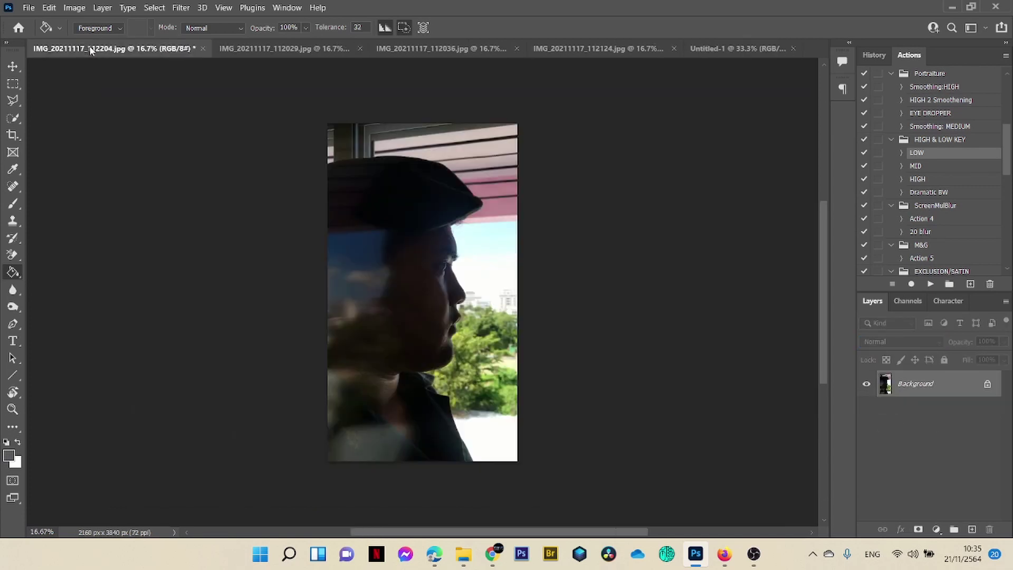
pyautogui.rightClick(13, 117)
pyautogui.click(68, 131)
pyautogui.rightClick(12, 100)
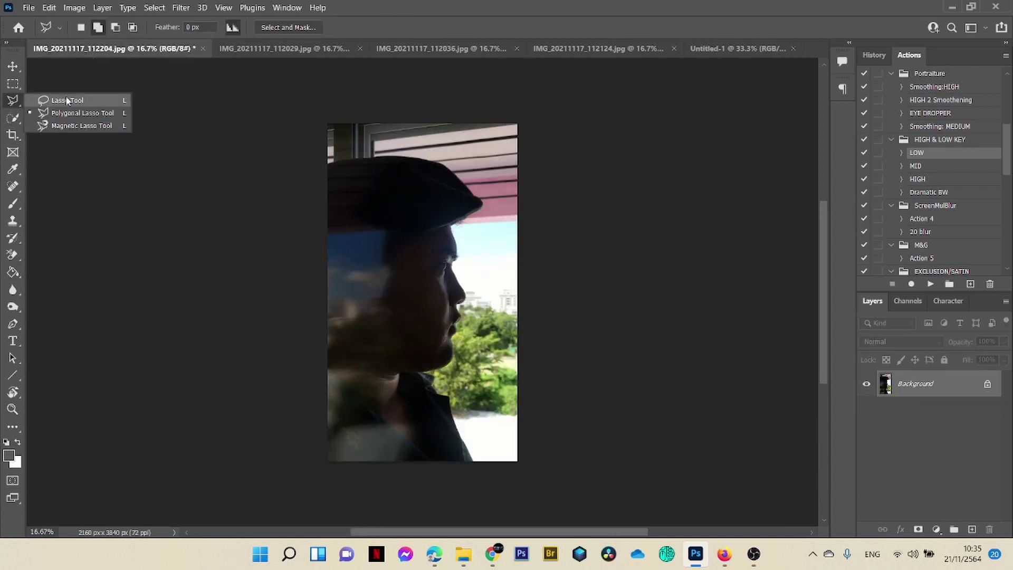
pyautogui.click(73, 105)
pyautogui.moveTo(328, 150)
pyautogui.mouseDown()
pyautogui.moveTo(482, 179)
pyautogui.moveTo(490, 198)
pyautogui.moveTo(479, 275)
pyautogui.moveTo(505, 474)
pyautogui.moveTo(242, 339)
pyautogui.moveTo(293, 152)
pyautogui.mouseUp()
pyautogui.click(149, 8)
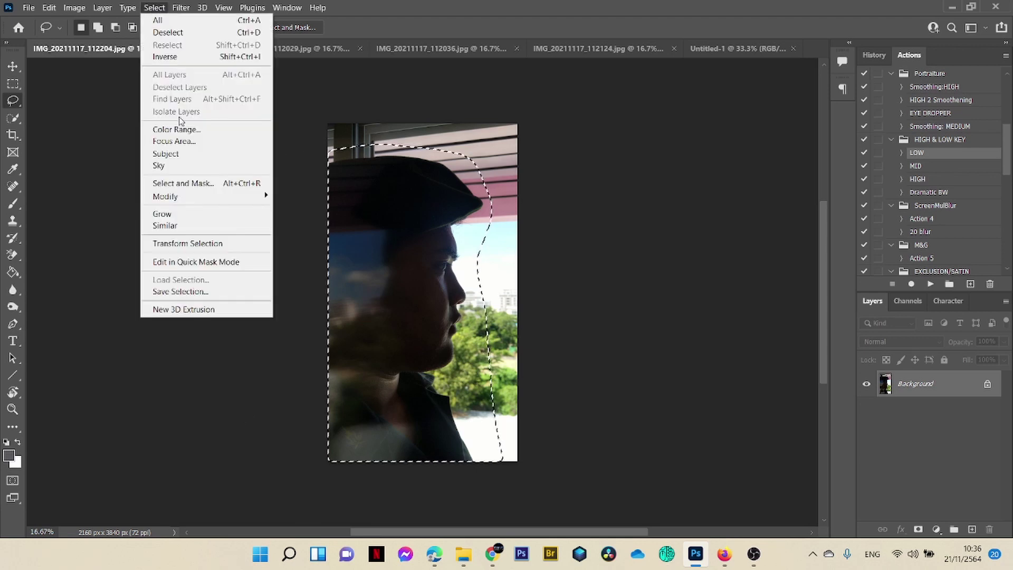
pyautogui.click(180, 153)
pyautogui.click(486, 217)
# Step: Add the missed back of the cap and head to the selection with the Quick Selection tool, reducing the brush size to 50
pyautogui.press('w')
pyautogui.hotkey('ctrl', '+')
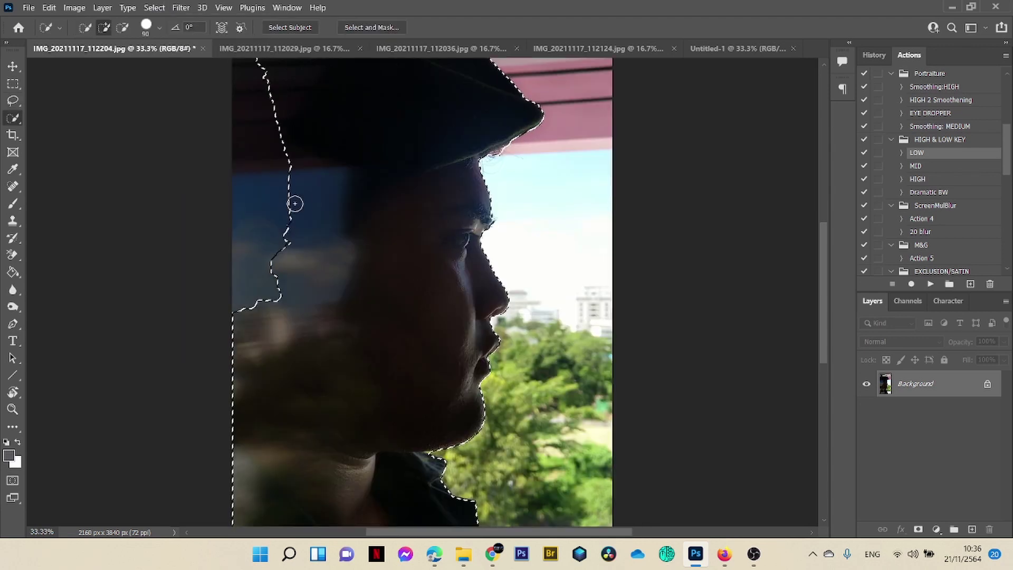
pyautogui.scroll(3, 326, 218)
pyautogui.moveTo(273, 103); pyautogui.dragTo(244, 124)
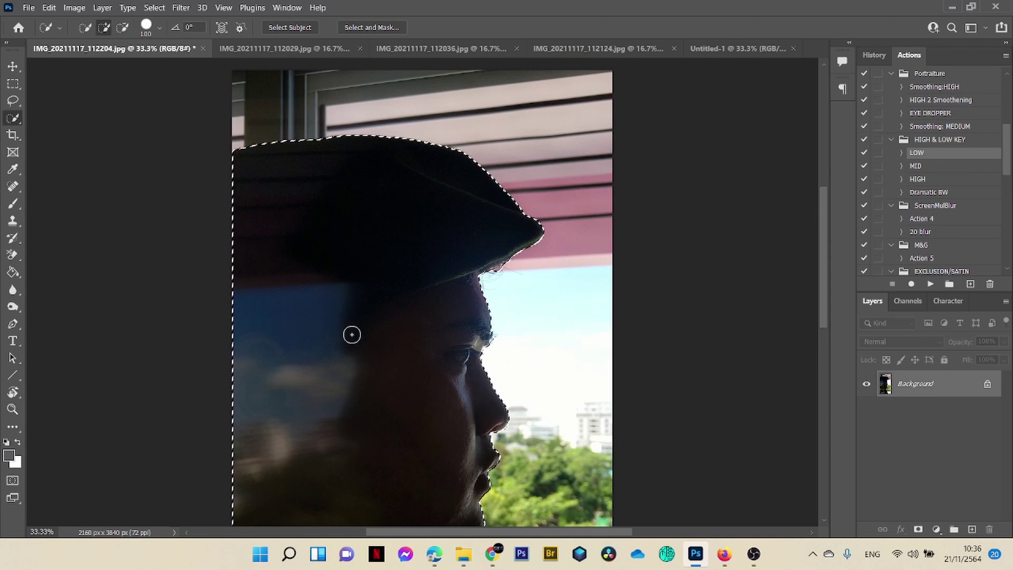
pyautogui.scroll(-10, 353, 340)
pyautogui.press('[')
pyautogui.press('[')
pyautogui.press('[')
pyautogui.press('[')
pyautogui.press('[')
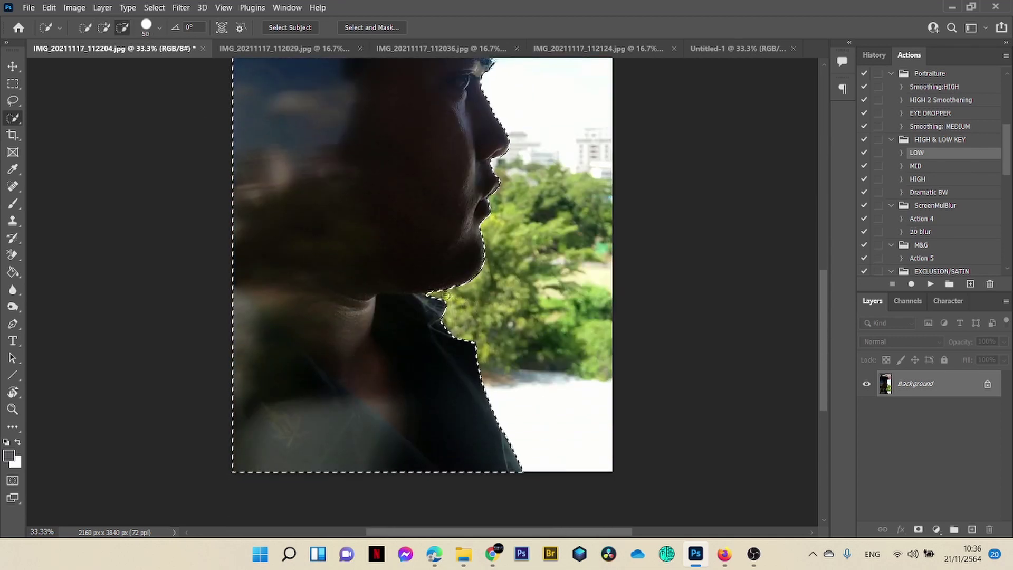
pyautogui.scroll(3, 496, 280)
pyautogui.scroll(2, 508, 265)
# Step: Open Select and Mask and refine the selection edge along the cap's brim and the eyebrow
pyautogui.hotkey('ctrl', 'alt', 'r')
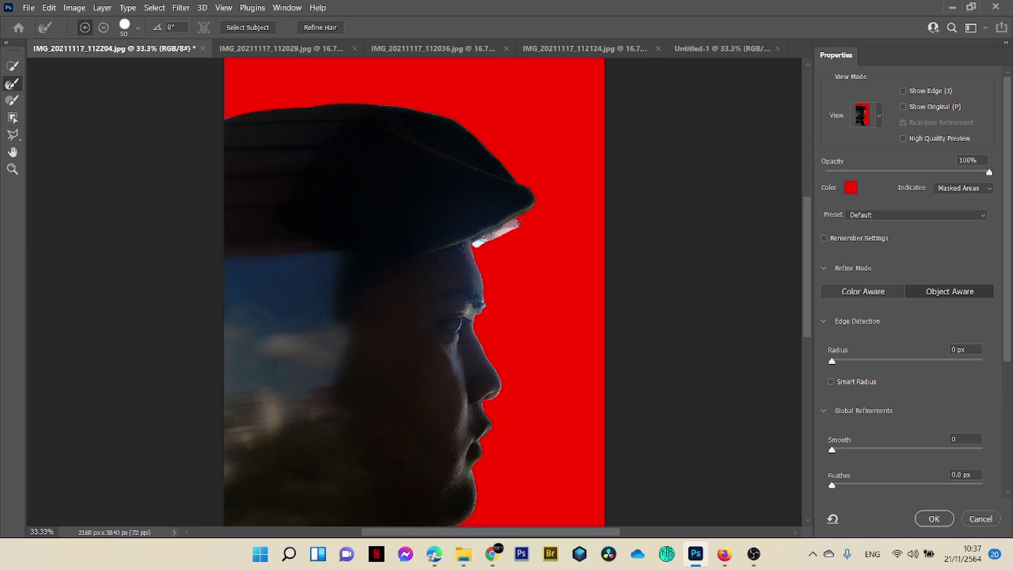
pyautogui.scroll(-1, 504, 262)
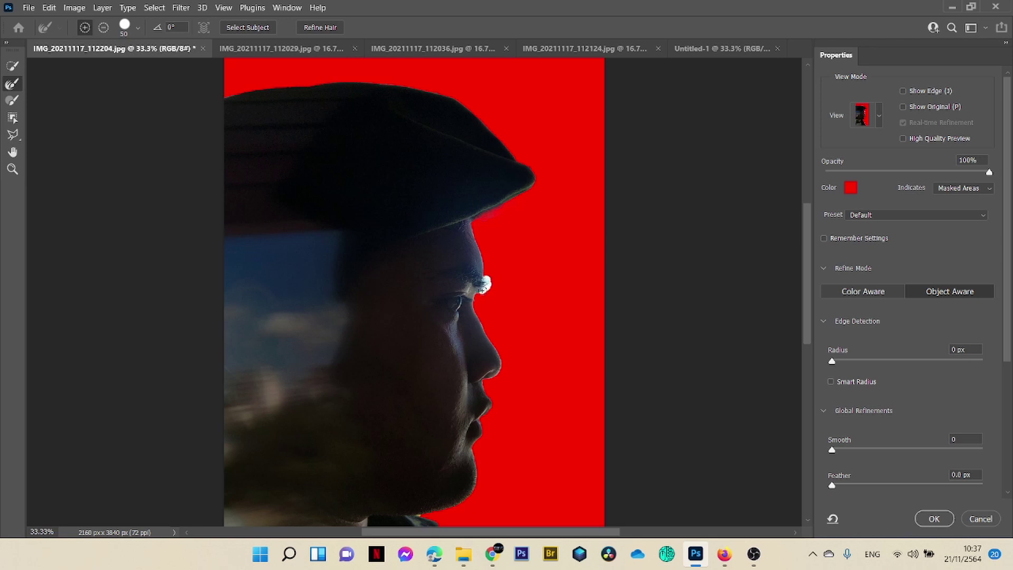
pyautogui.scroll(-4, 525, 272)
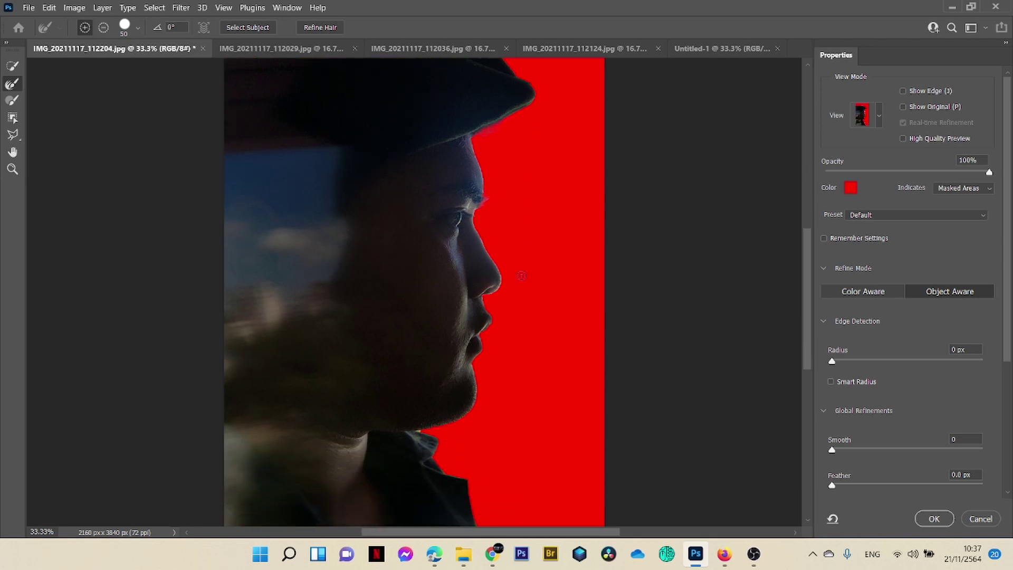
pyautogui.scroll(2, 515, 272)
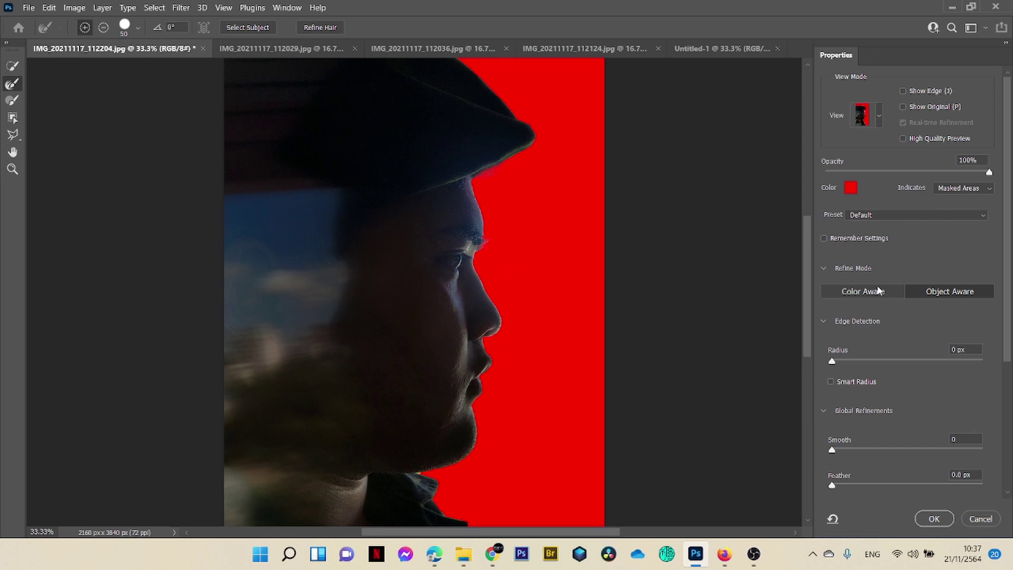
# Step: Set the edge detection radius to 1 px and enable Smart Radius
pyautogui.scroll(-1, 870, 306)
pyautogui.moveTo(833, 343); pyautogui.dragTo(837, 343)
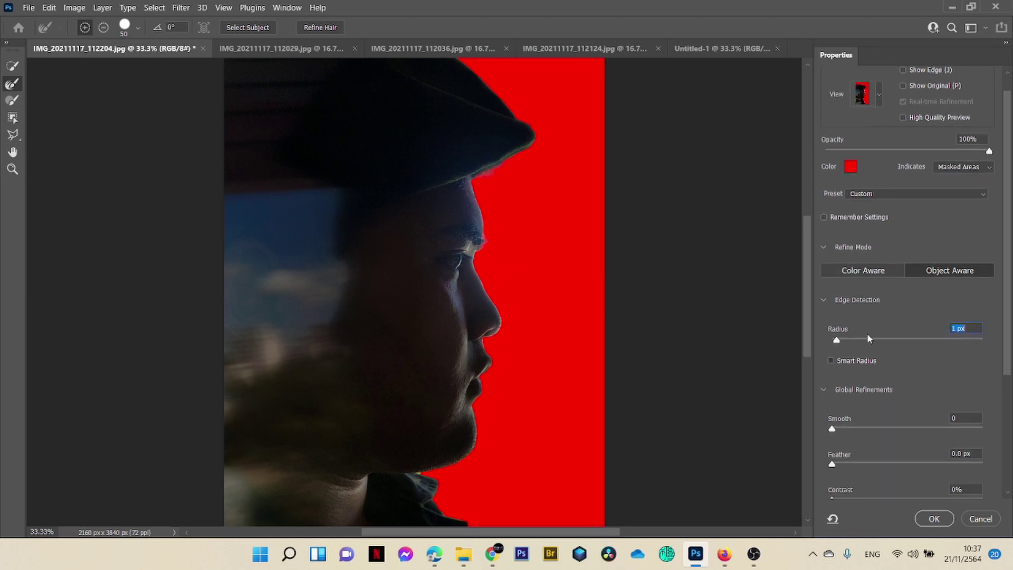
pyautogui.click(855, 361)
# Step: Set the global refinements to Smooth 3, Feather 0.4 px, Contrast 23% and Shift Edge -21%
pyautogui.scroll(-2, 860, 367)
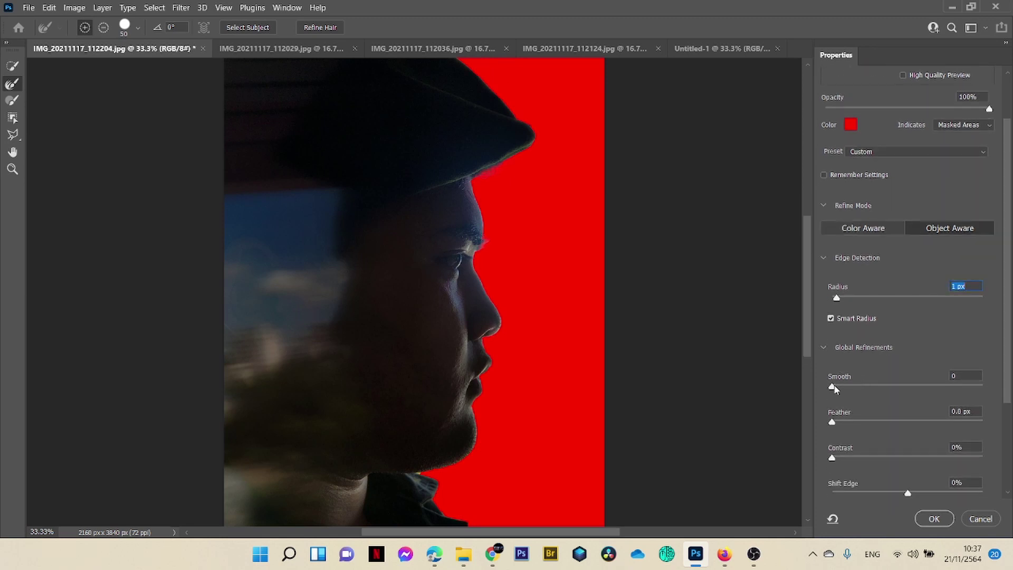
pyautogui.click(837, 388)
pyautogui.moveTo(837, 423); pyautogui.dragTo(835, 423)
pyautogui.scroll(-3, 883, 395)
pyautogui.moveTo(841, 385); pyautogui.dragTo(864, 385)
pyautogui.moveTo(907, 421); pyautogui.dragTo(891, 420)
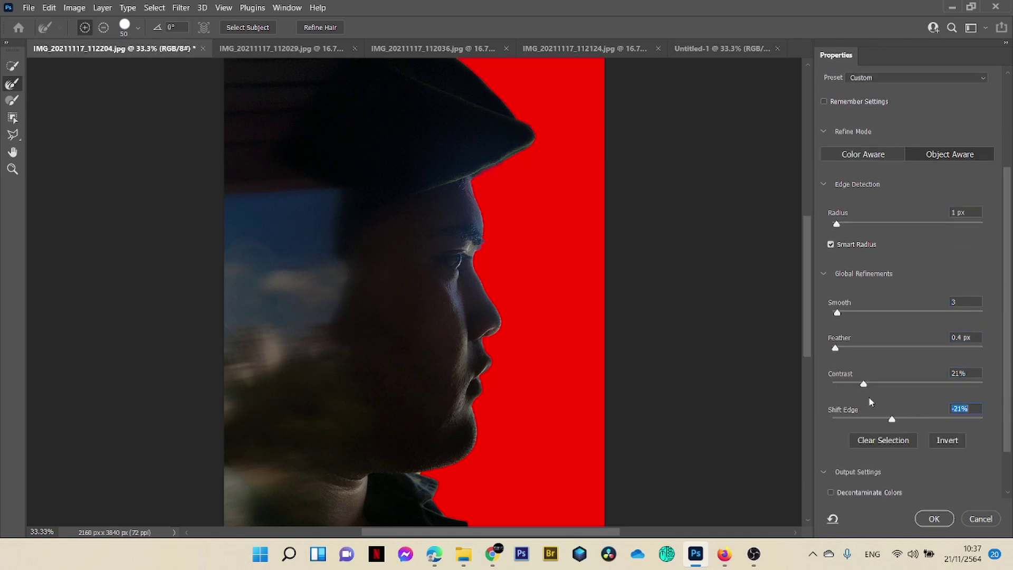
pyautogui.moveTo(866, 388); pyautogui.dragTo(869, 388)
# Step: Output the refined selection of the man to a new layer
pyautogui.scroll(-2, 929, 433)
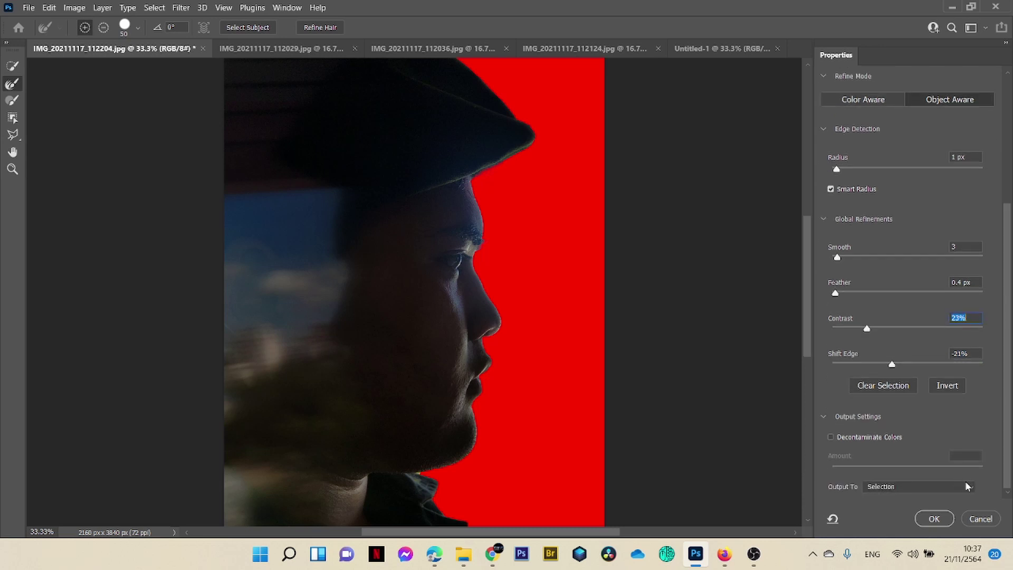
pyautogui.click(965, 483)
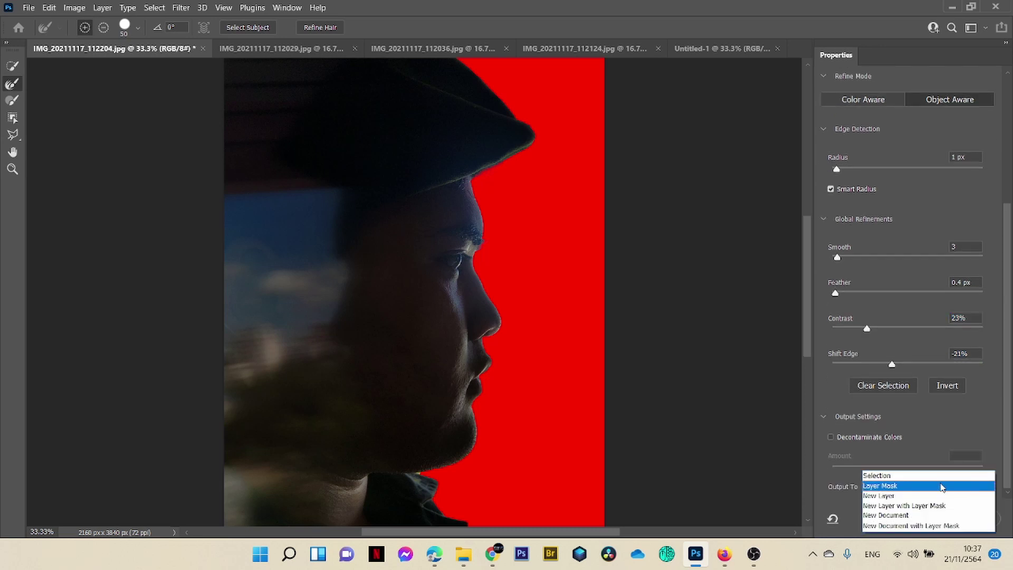
pyautogui.click(906, 496)
pyautogui.click(932, 518)
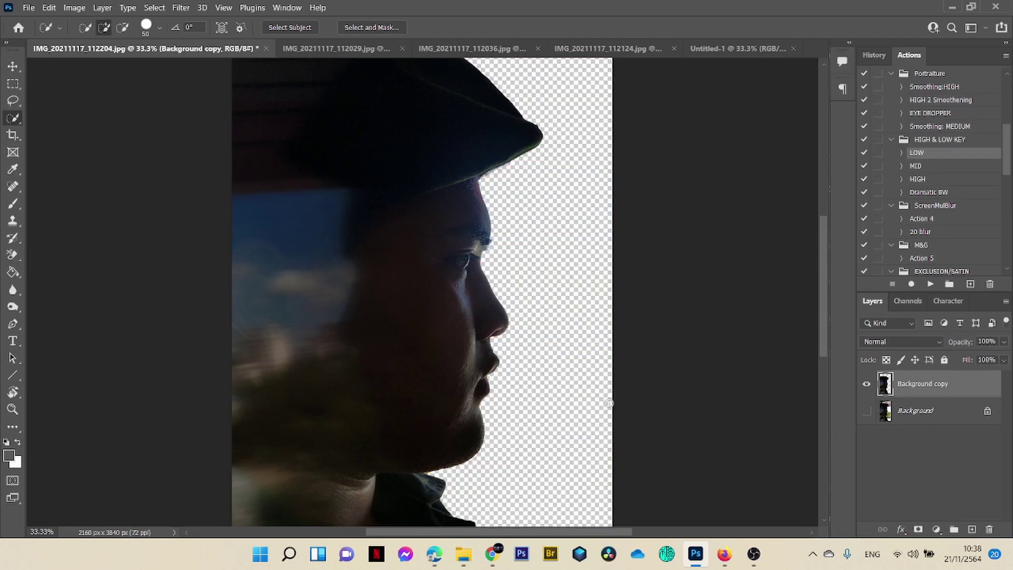
# Step: Clean up the leftover background sliver between the chin and collar with the Polygonal Lasso tool
pyautogui.hotkey('ctrl', '+')
pyautogui.hotkey('ctrl', '+')
pyautogui.scroll(-6, 545, 326)
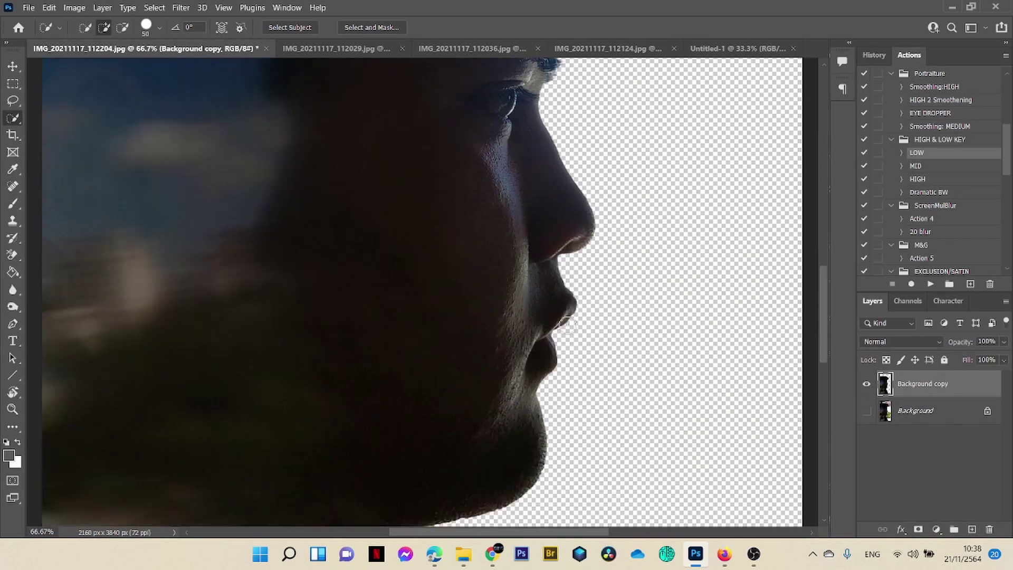
pyautogui.rightClick(12, 100)
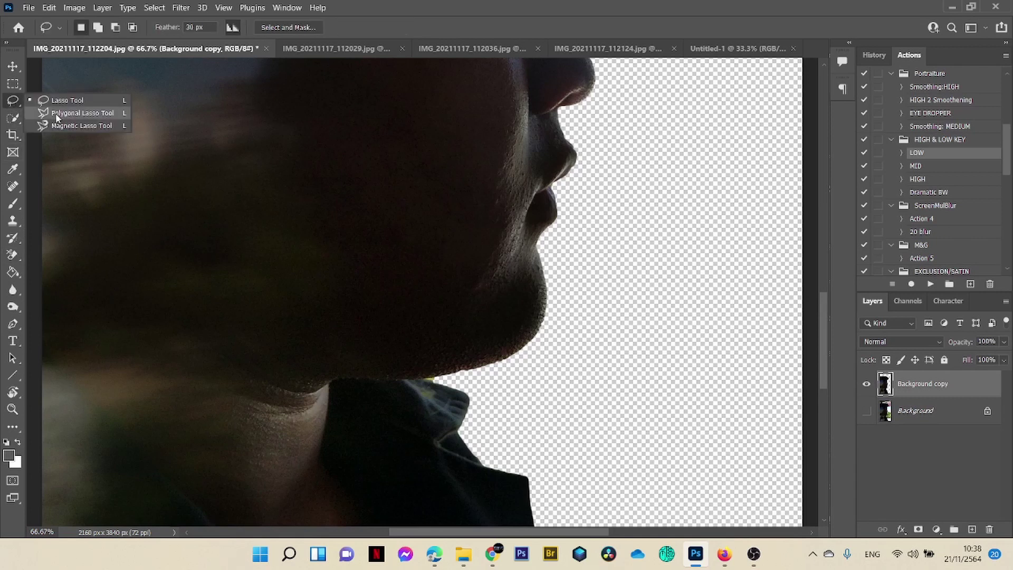
pyautogui.click(63, 112)
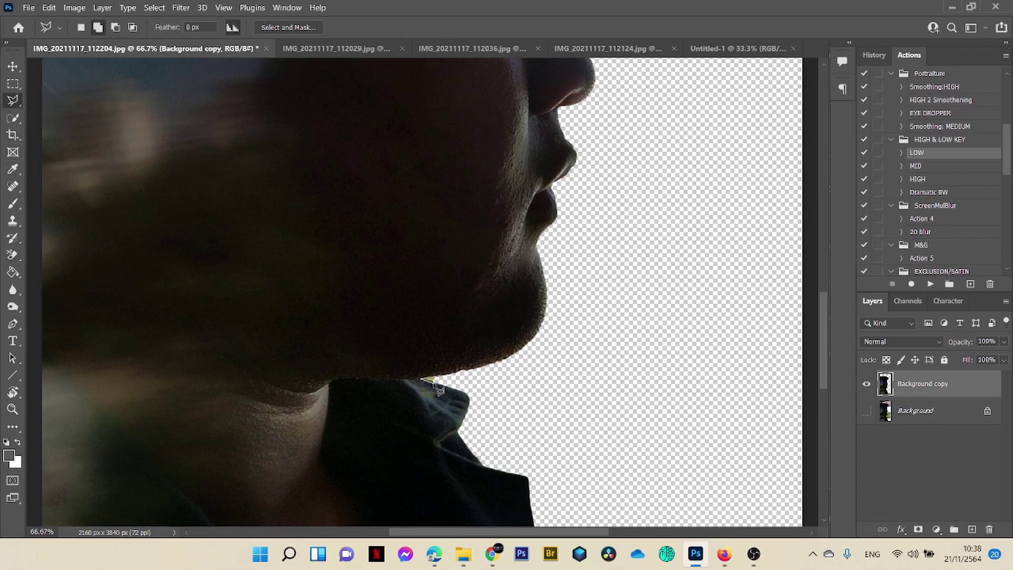
pyautogui.click(435, 385)
pyautogui.doubleClick(440, 376)
pyautogui.hotkey('ctrl', '0')
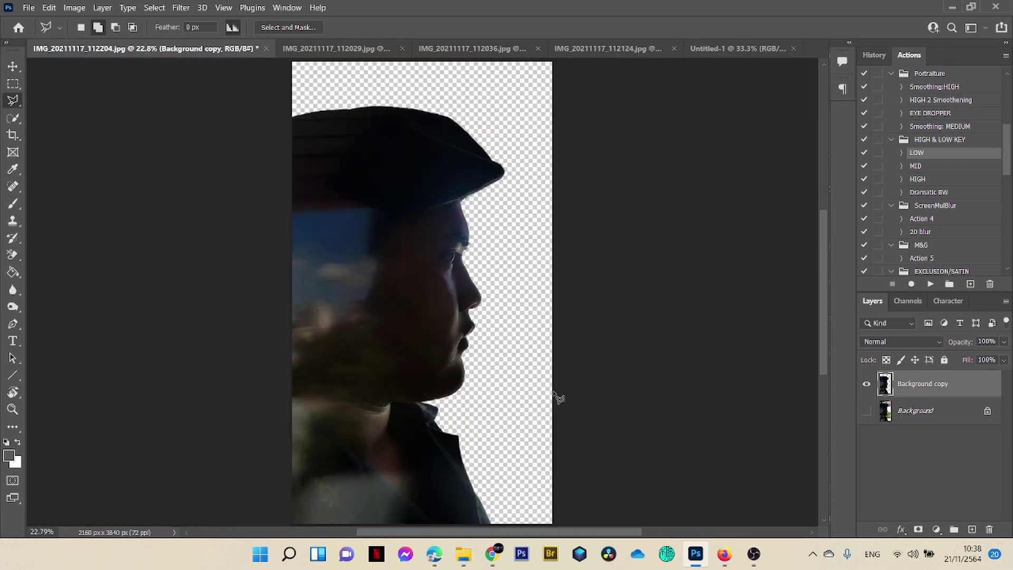
# Step: Move the profile cutout into the Untitled-1 document, scale it to 16.93% and place it right of the canvas centre
pyautogui.press('v')
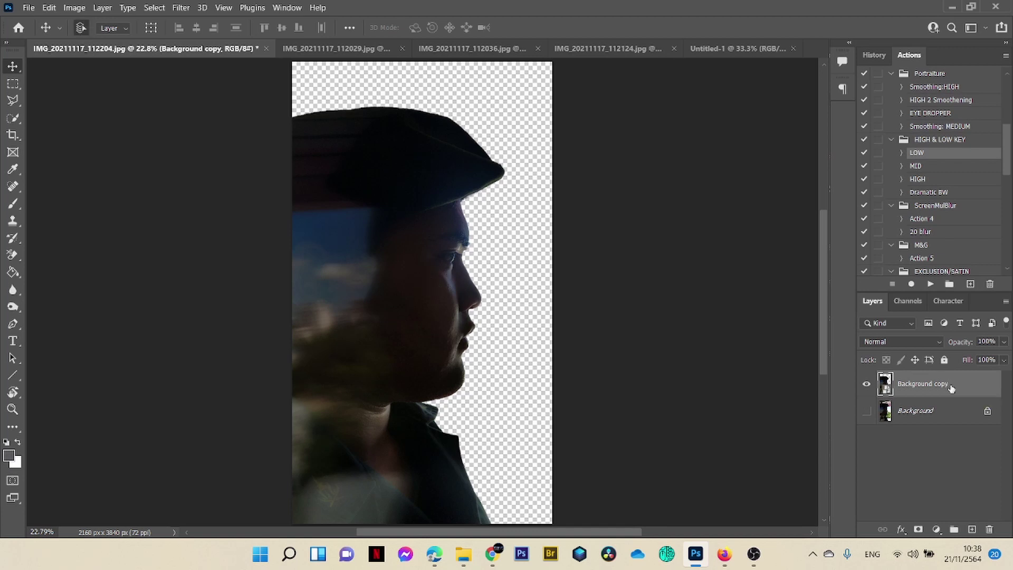
pyautogui.moveTo(407, 366); pyautogui.dragTo(526, 338)
pyautogui.hotkey('ctrl', 't')
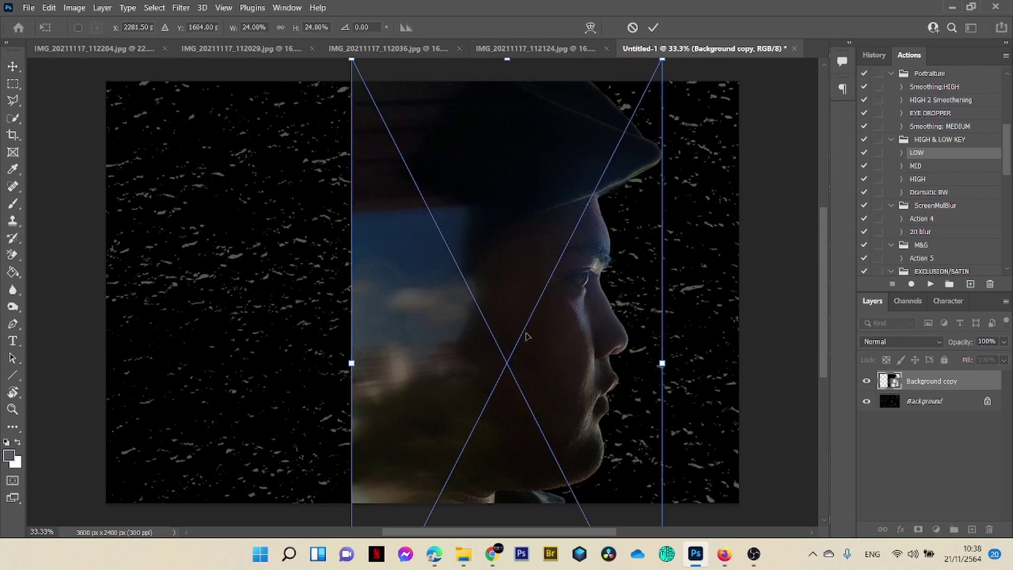
pyautogui.hotkey('ctrl', '-')
pyautogui.moveTo(603, 116); pyautogui.dragTo(574, 182)
pyautogui.moveTo(529, 258); pyautogui.dragTo(532, 211)
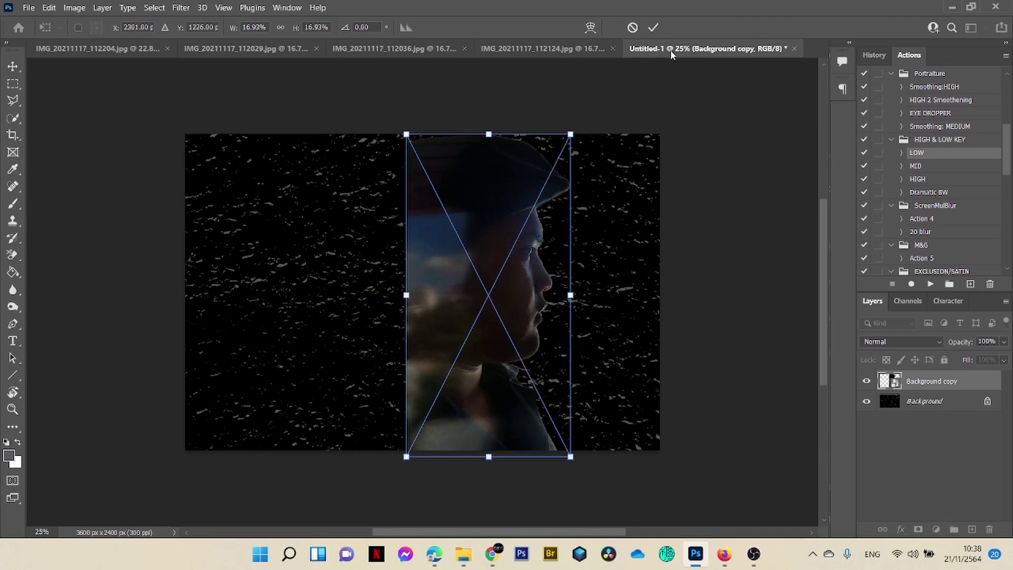
pyautogui.click(654, 27)
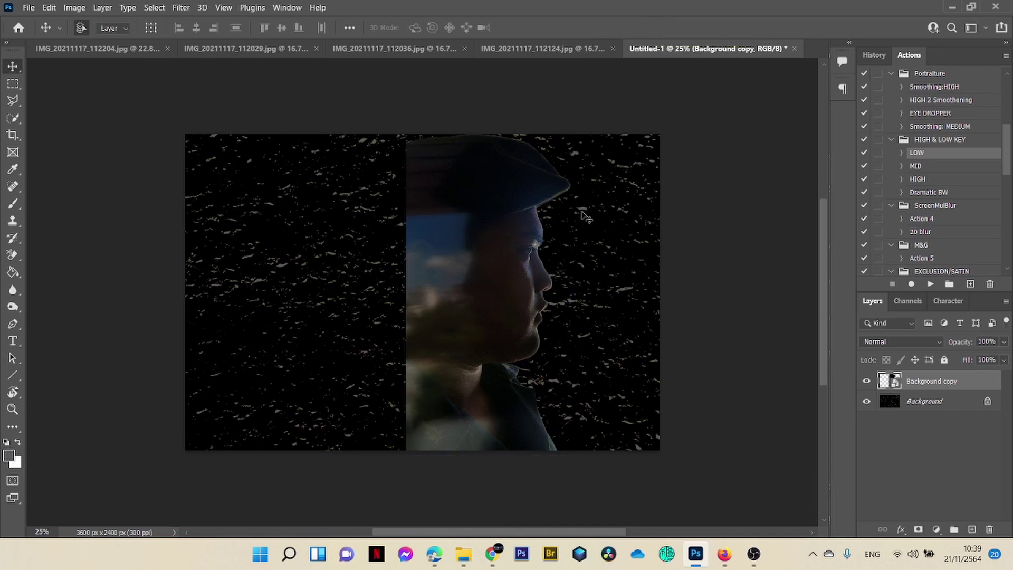
# Step: Compare the two beret photos and extend the canvas of IMG_20211117_112036.jpg past the left edge to a width of 2316 px using Crop
pyautogui.click(236, 48)
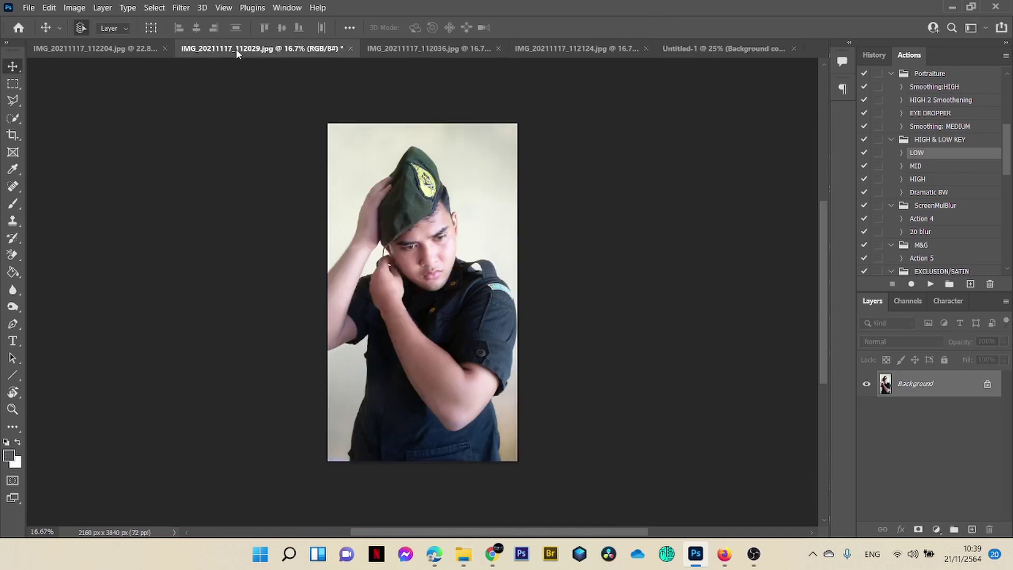
pyautogui.click(401, 49)
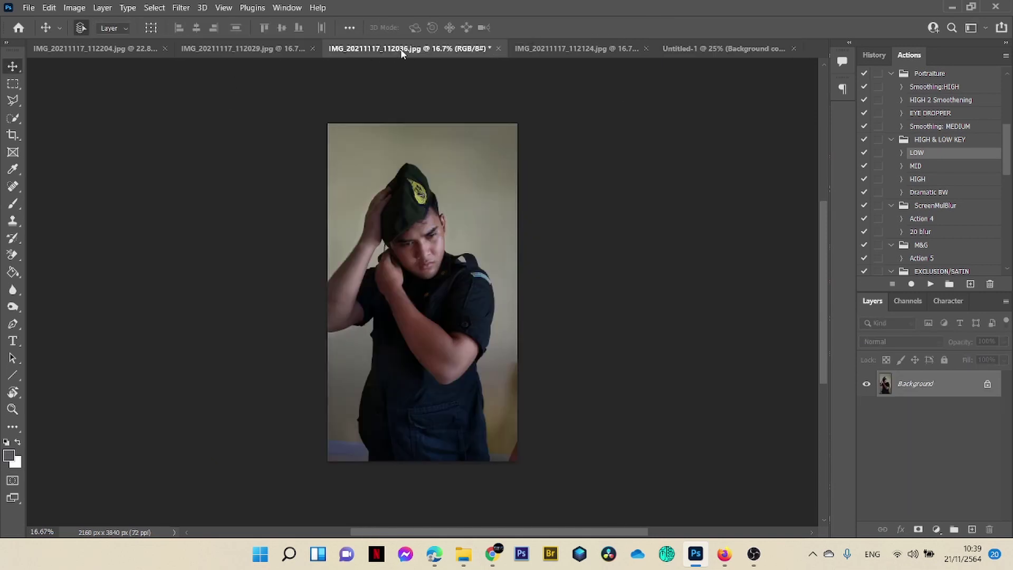
pyautogui.click(275, 49)
pyautogui.click(394, 49)
pyautogui.press('c')
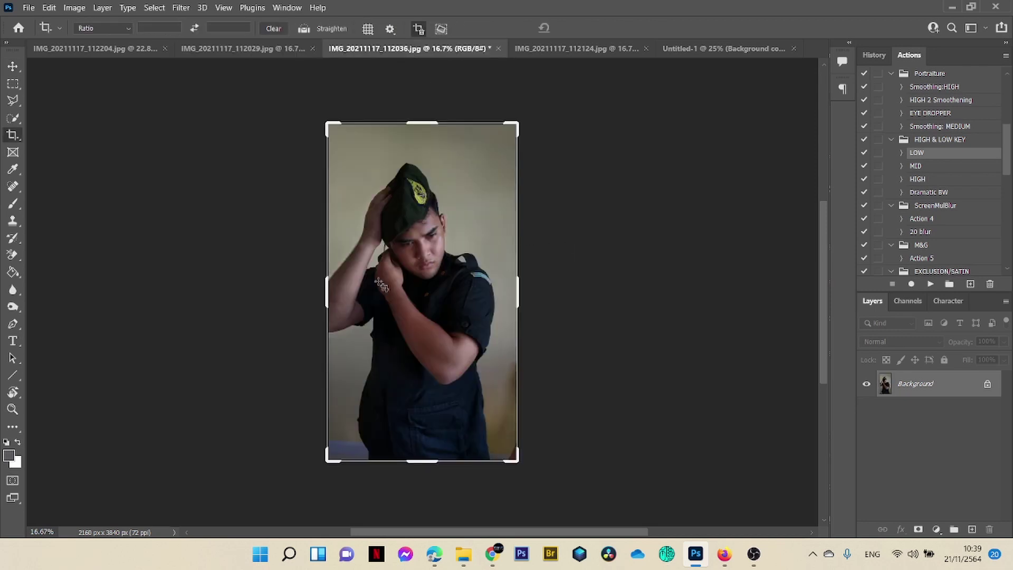
pyautogui.moveTo(327, 290); pyautogui.dragTo(319, 292)
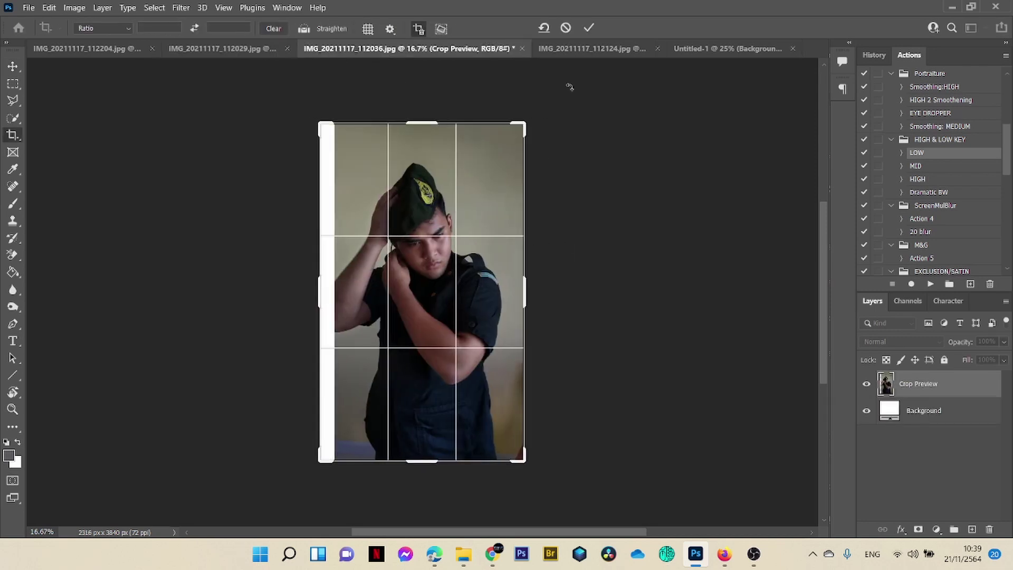
pyautogui.click(590, 28)
pyautogui.click(15, 104)
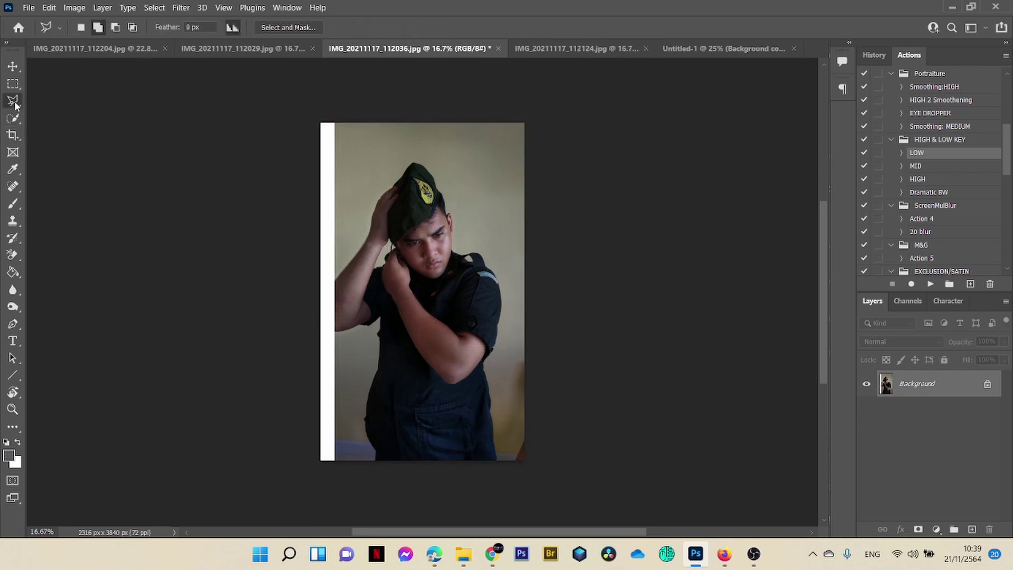
pyautogui.hotkey('ctrl', '+')
pyautogui.hotkey('ctrl', '+')
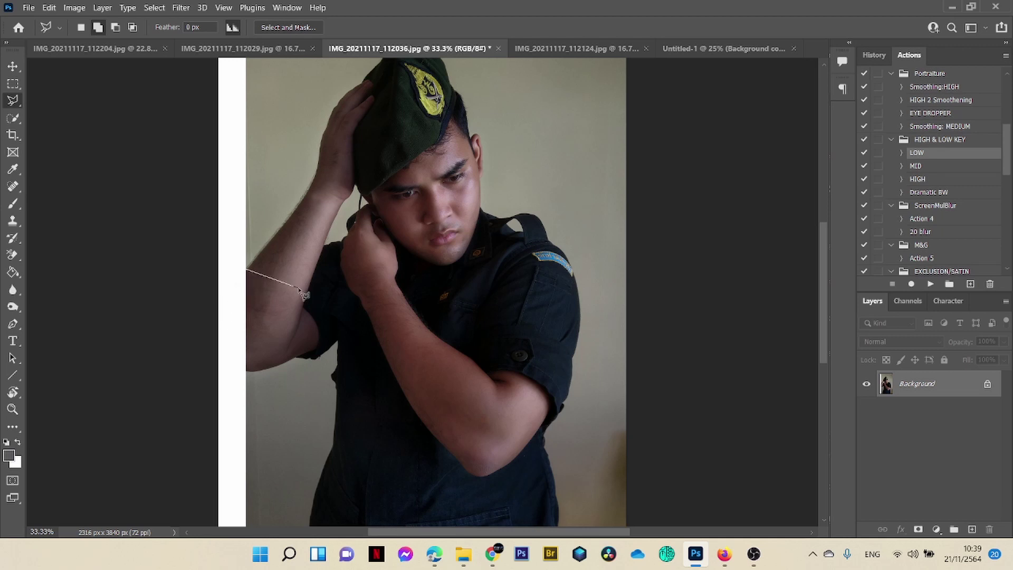
pyautogui.doubleClick(300, 288)
pyautogui.click(497, 217)
# Step: Extend the canvas further past the left edge to a width of 2532 px and duplicate the Background layer
pyautogui.press('c')
pyautogui.moveTo(211, 293); pyautogui.dragTo(199, 290)
pyautogui.click(589, 29)
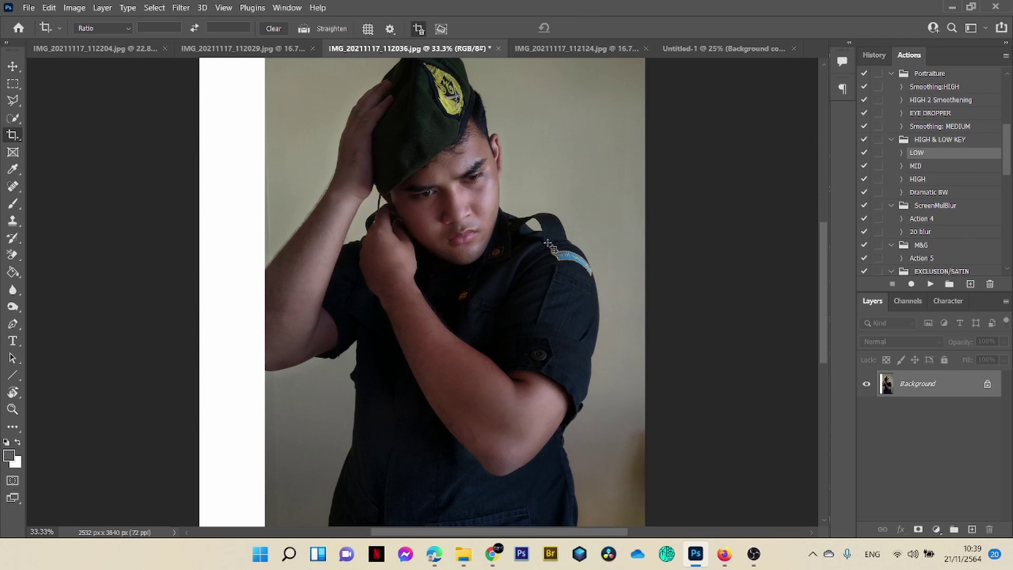
pyautogui.hotkey('ctrl', 'j')
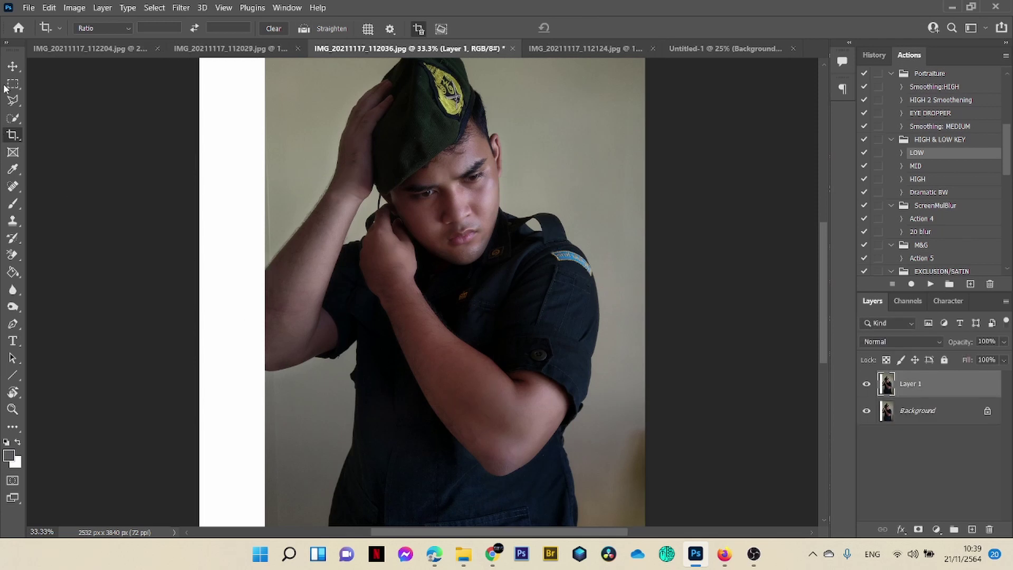
pyautogui.click(12, 100)
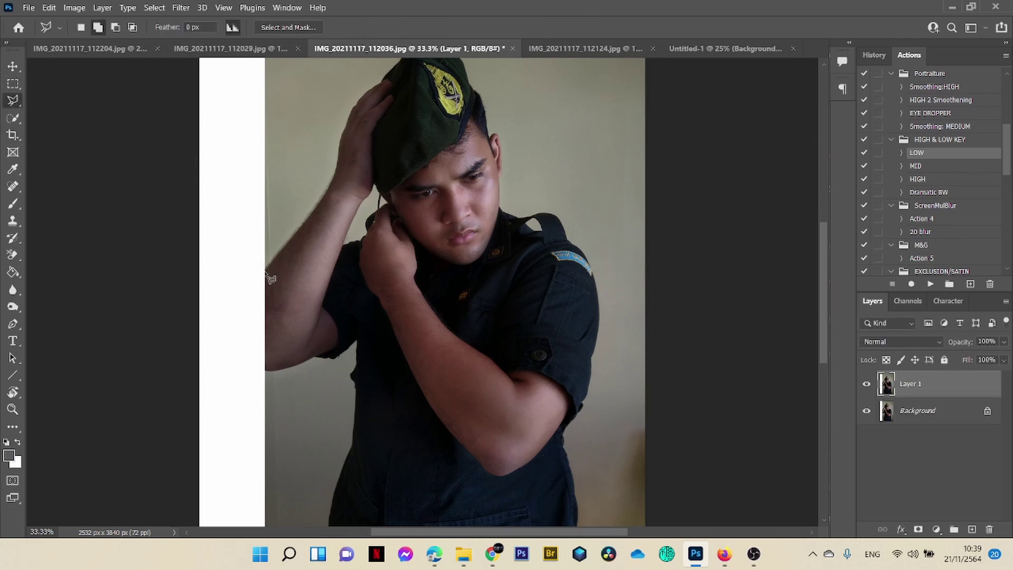
pyautogui.click(265, 273)
pyautogui.doubleClick(248, 289)
pyautogui.click(494, 217)
# Step: Draw a closed Pen path around the cut-off elbow's missing area over the white strip and convert it to a selection
pyautogui.click(17, 322)
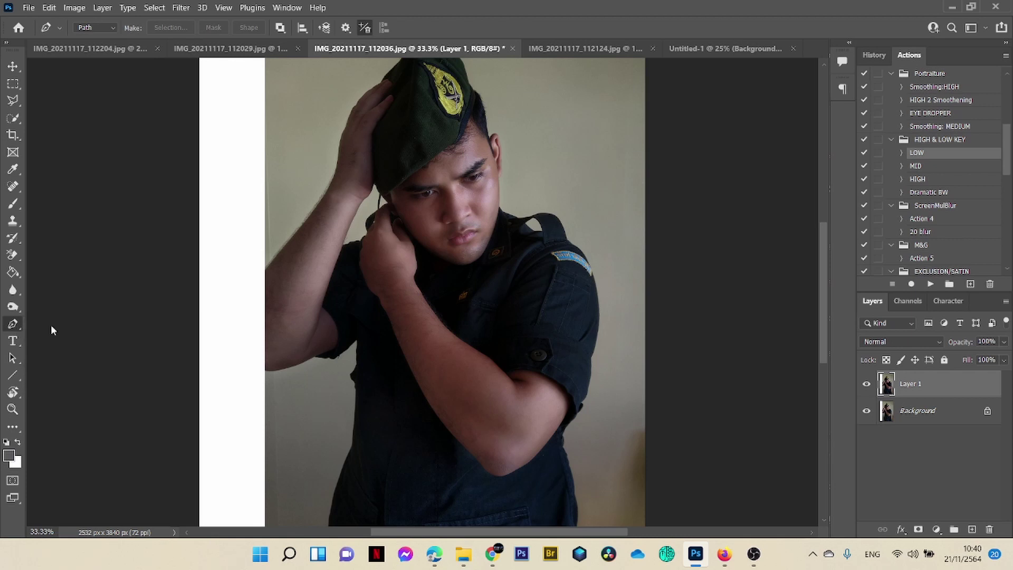
pyautogui.click(265, 271)
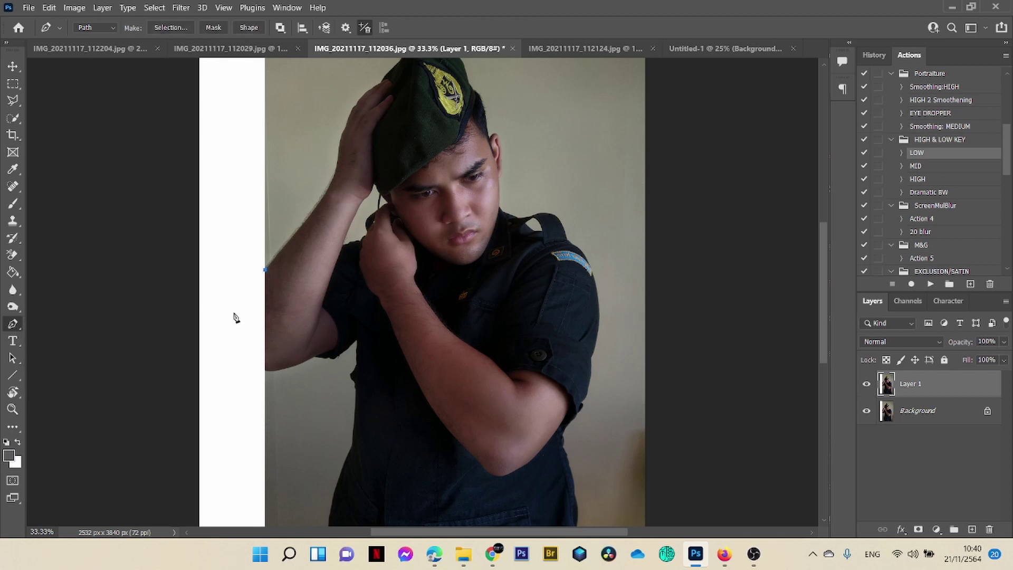
pyautogui.moveTo(233, 312); pyautogui.dragTo(230, 320)
pyautogui.click(224, 328)
pyautogui.click(265, 371)
pyautogui.click(266, 270)
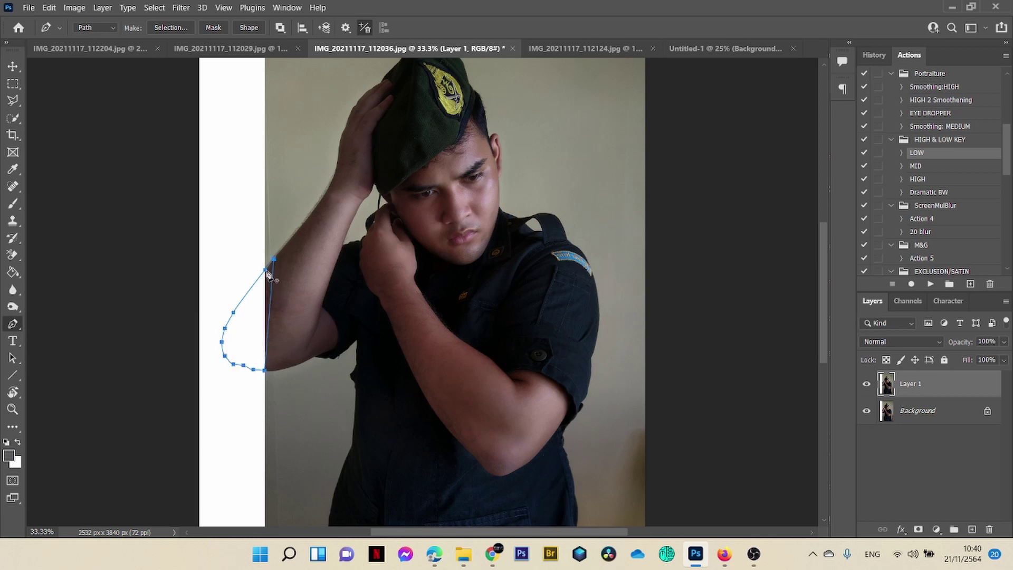
pyautogui.rightClick(264, 292)
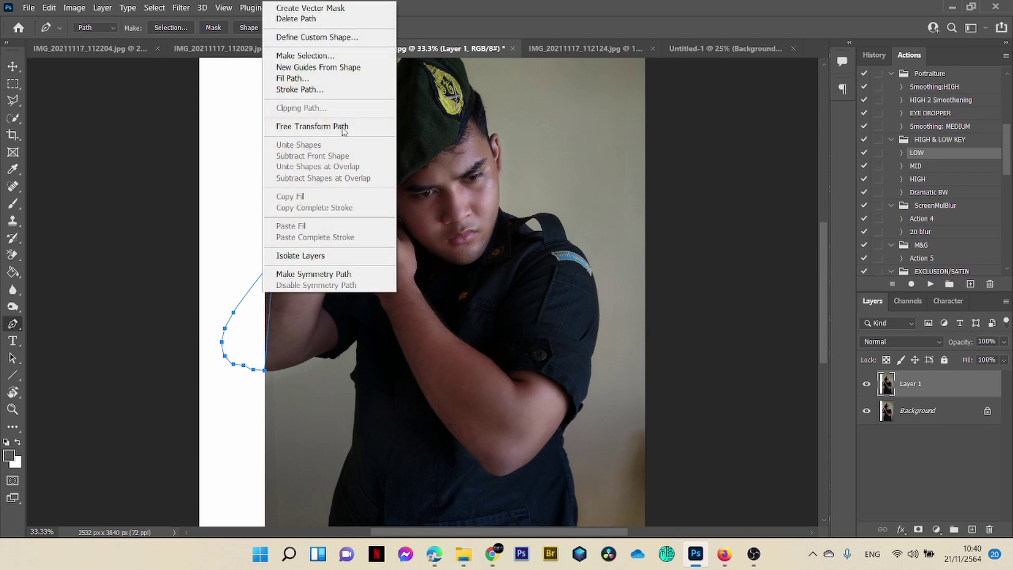
pyautogui.click(334, 56)
pyautogui.click(550, 125)
# Step: Fill the elbow selection using Content-Aware with Color Adaptation, Normal mode and 100% opacity, and check it against the Background layer
pyautogui.click(49, 8)
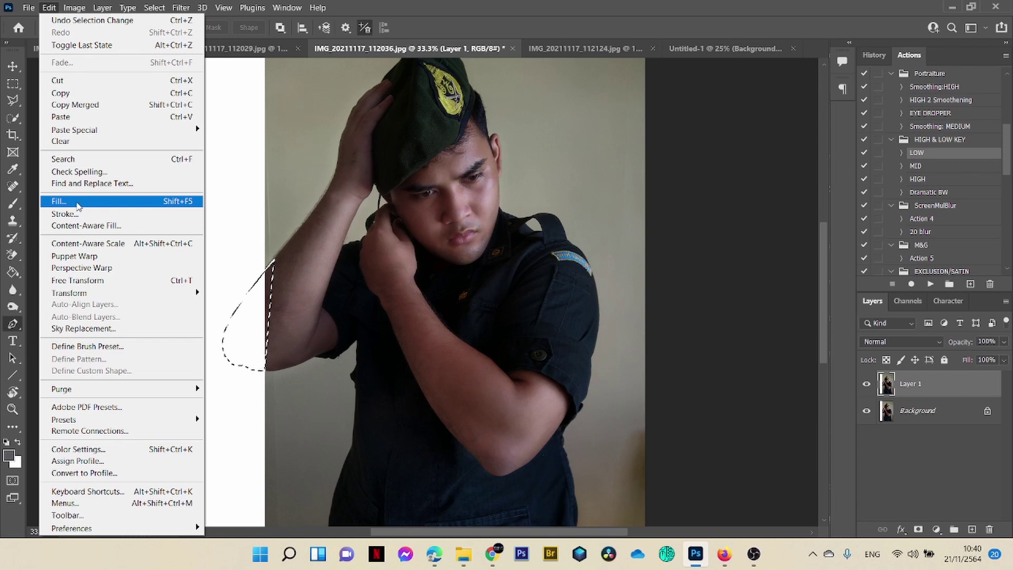
pyautogui.click(78, 204)
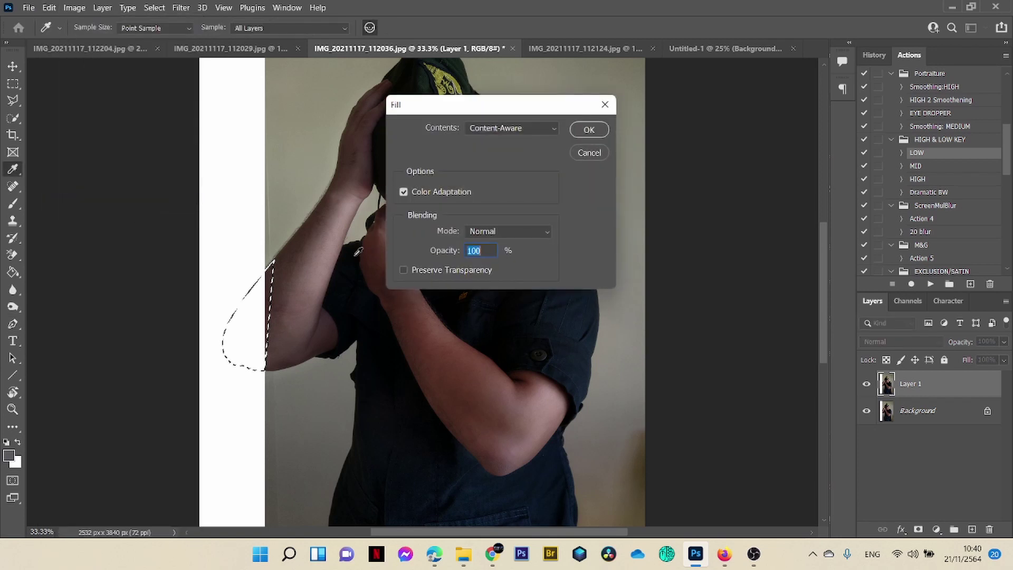
pyautogui.click(589, 130)
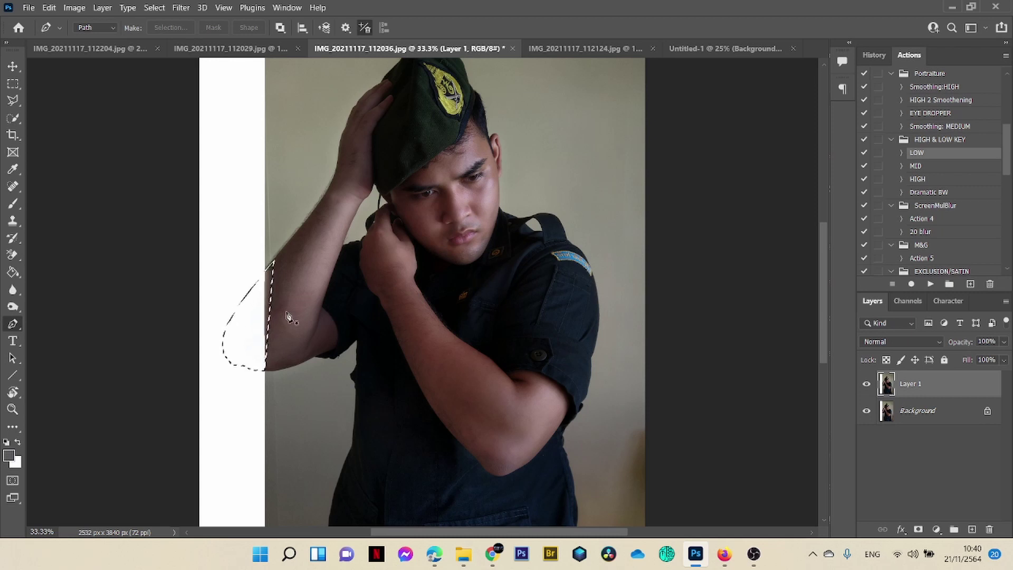
pyautogui.click(867, 411)
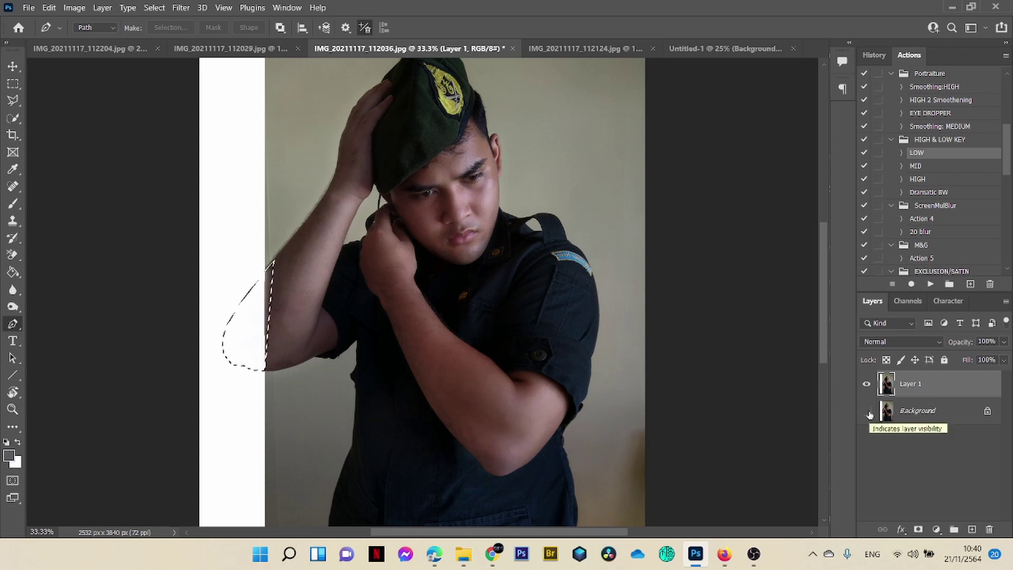
# Step: Add a new empty layer above the photo copy and try to move the selected elbow area on it
pyautogui.click(972, 530)
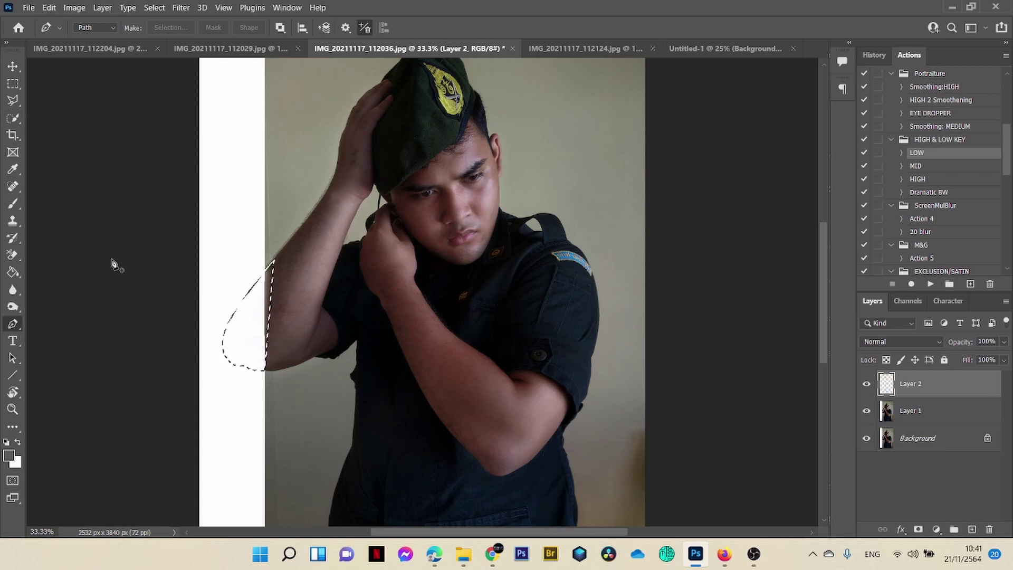
pyautogui.press('v')
pyautogui.click(248, 242)
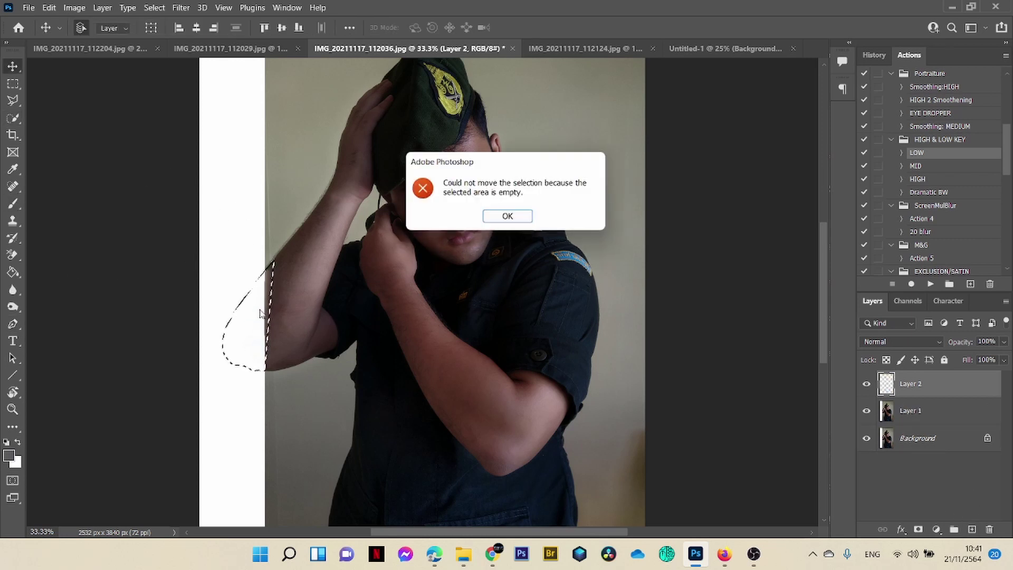
pyautogui.click(507, 215)
# Step: Fill the elbow selection again on Layer 1 and deselect it
pyautogui.click(920, 411)
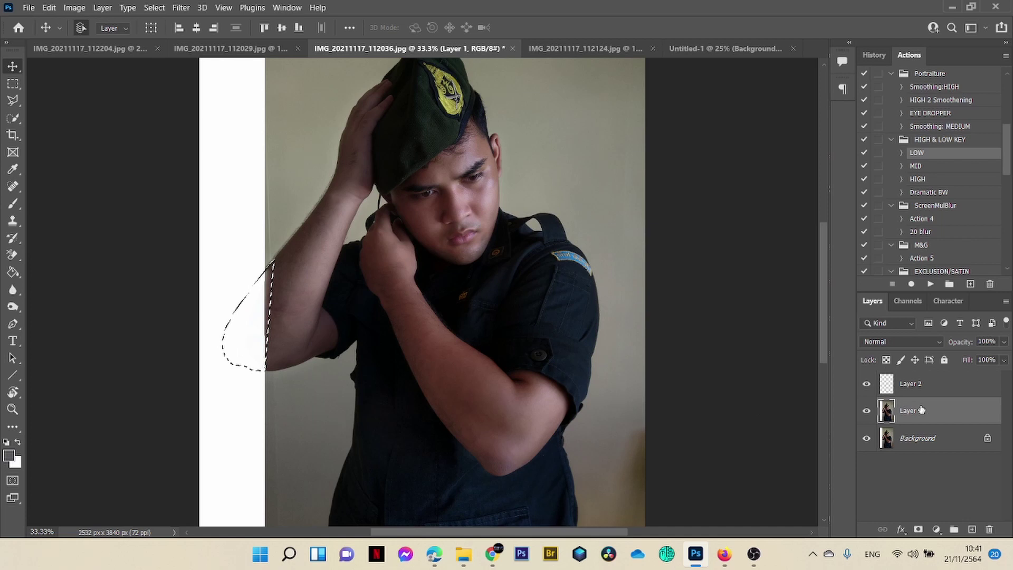
pyautogui.click(49, 8)
pyautogui.click(79, 202)
pyautogui.click(588, 129)
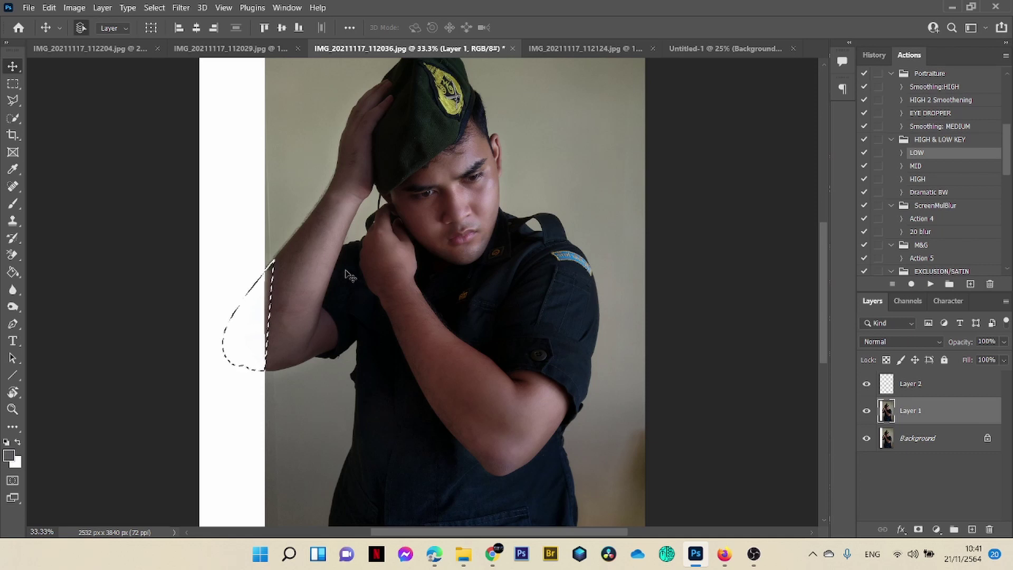
pyautogui.hotkey('ctrl', 'd')
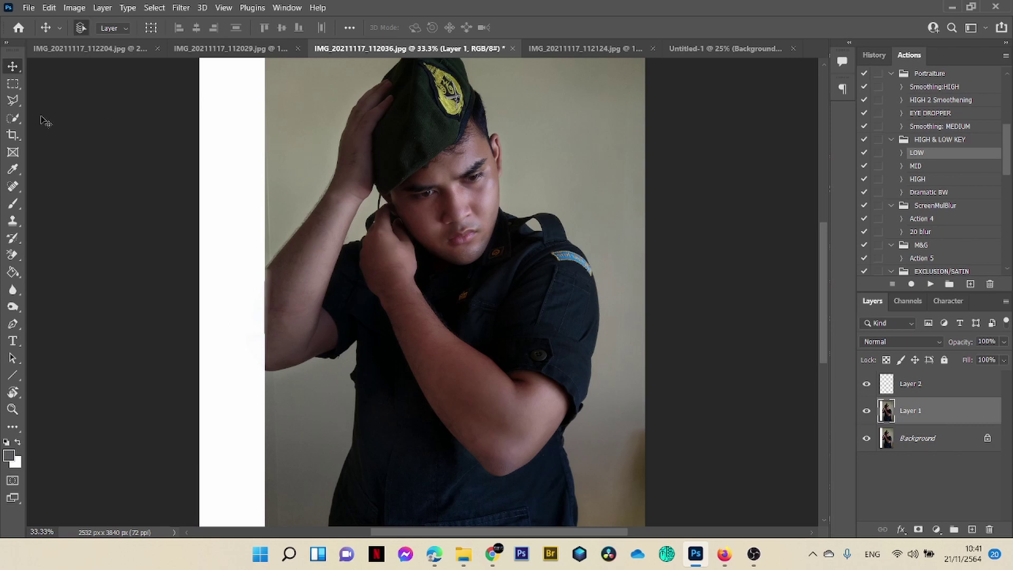
pyautogui.moveTo(12, 118); pyautogui.dragTo(71, 132)
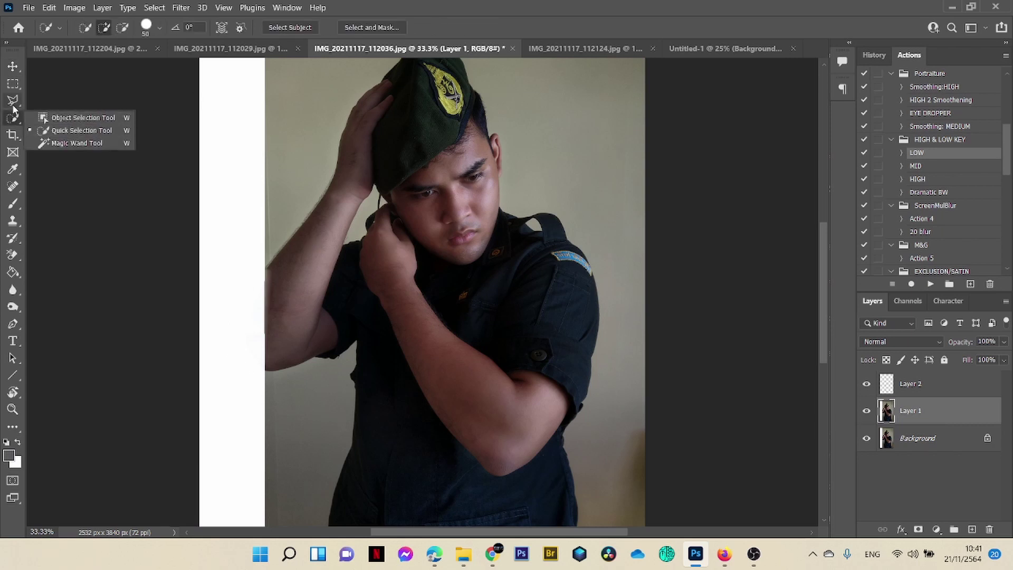
pyautogui.moveTo(13, 101); pyautogui.dragTo(58, 102)
pyautogui.scroll(2, 396, 87)
pyautogui.moveTo(389, 103)
pyautogui.mouseDown()
pyautogui.moveTo(257, 309)
pyautogui.moveTo(243, 420)
pyautogui.moveTo(266, 472)
pyautogui.moveTo(311, 462)
pyautogui.moveTo(333, 498)
pyautogui.moveTo(335, 539)
pyautogui.mouseUp()
pyautogui.hotkey('ctrl', 'd')
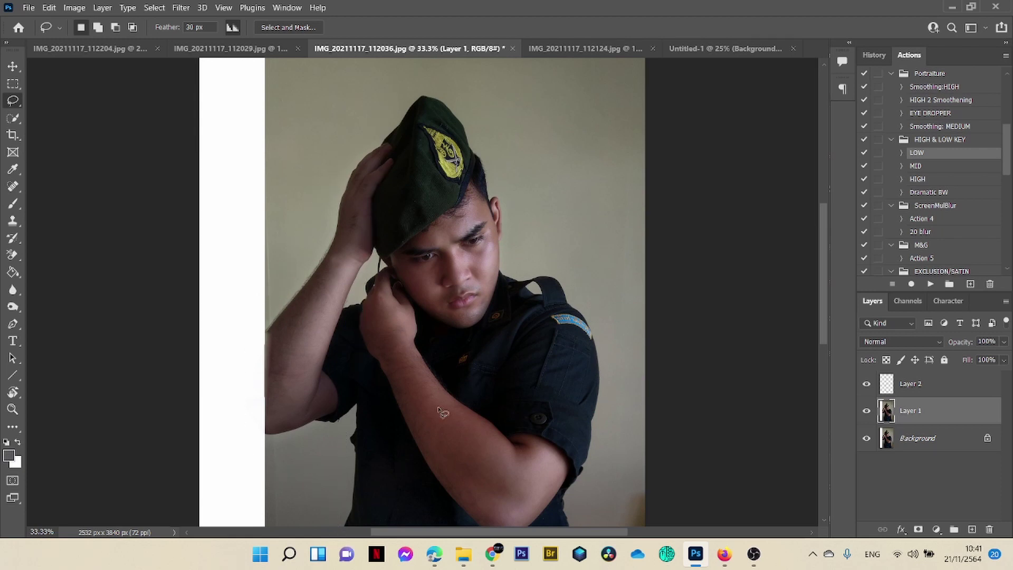
# Step: Lasso loosely around the man on Layer 1 and select him with Select Subject
pyautogui.hotkey('ctrl', '0')
pyautogui.moveTo(394, 116)
pyautogui.mouseDown()
pyautogui.moveTo(291, 291)
pyautogui.moveTo(303, 398)
pyautogui.moveTo(341, 463)
pyautogui.moveTo(354, 520)
pyautogui.moveTo(410, 539)
pyautogui.moveTo(559, 548)
pyautogui.moveTo(580, 426)
pyautogui.moveTo(545, 291)
pyautogui.moveTo(548, 232)
pyautogui.moveTo(417, 90)
pyautogui.moveTo(393, 119)
pyautogui.mouseUp()
pyautogui.click(154, 8)
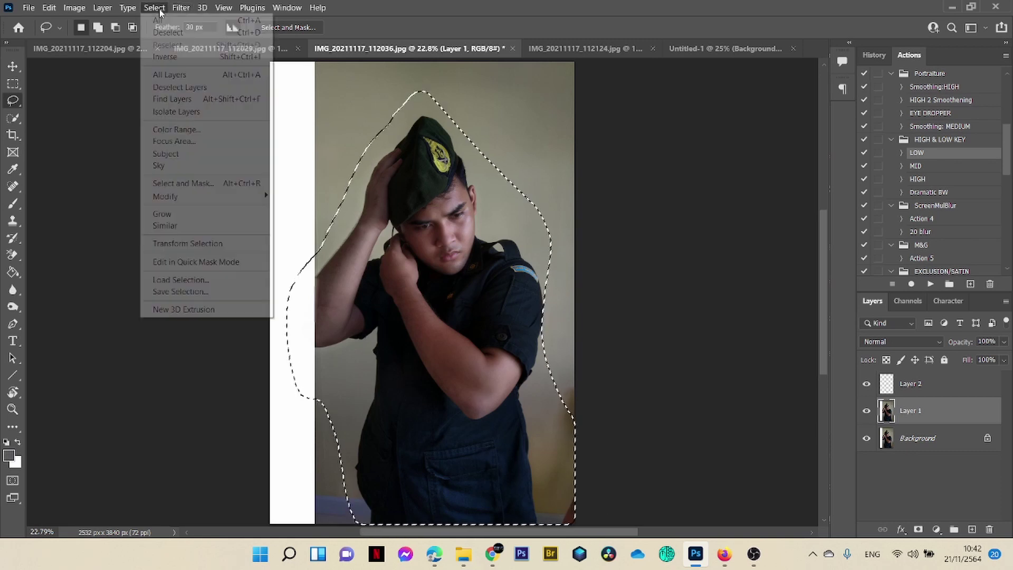
pyautogui.click(195, 154)
pyautogui.click(486, 217)
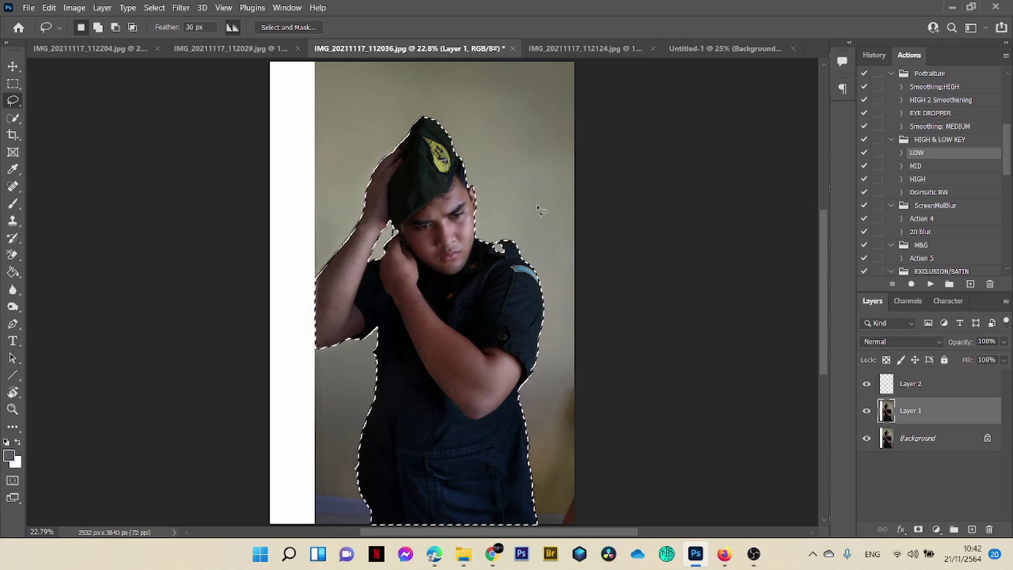
# Step: Refine the selection with Radius 1 px, Smooth 4, Feather 0.5 px, Contrast 19% and Shift Edge -19%, and output it to a new layer
pyautogui.click(288, 27)
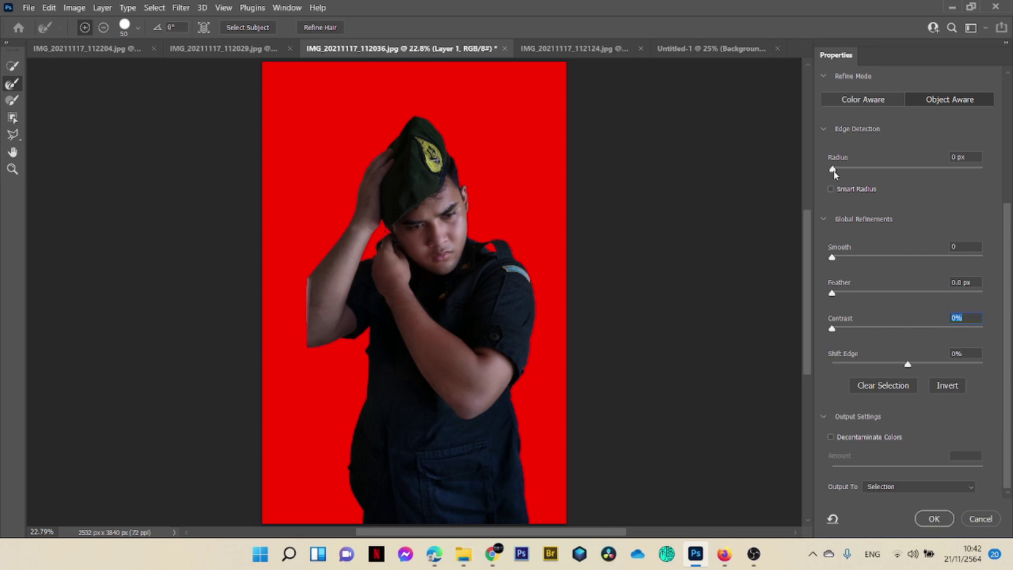
pyautogui.click(834, 171)
pyautogui.moveTo(836, 173); pyautogui.dragTo(839, 175)
pyautogui.moveTo(834, 296); pyautogui.dragTo(860, 329)
pyautogui.moveTo(907, 364); pyautogui.dragTo(894, 365)
pyautogui.click(974, 491)
pyautogui.click(905, 499)
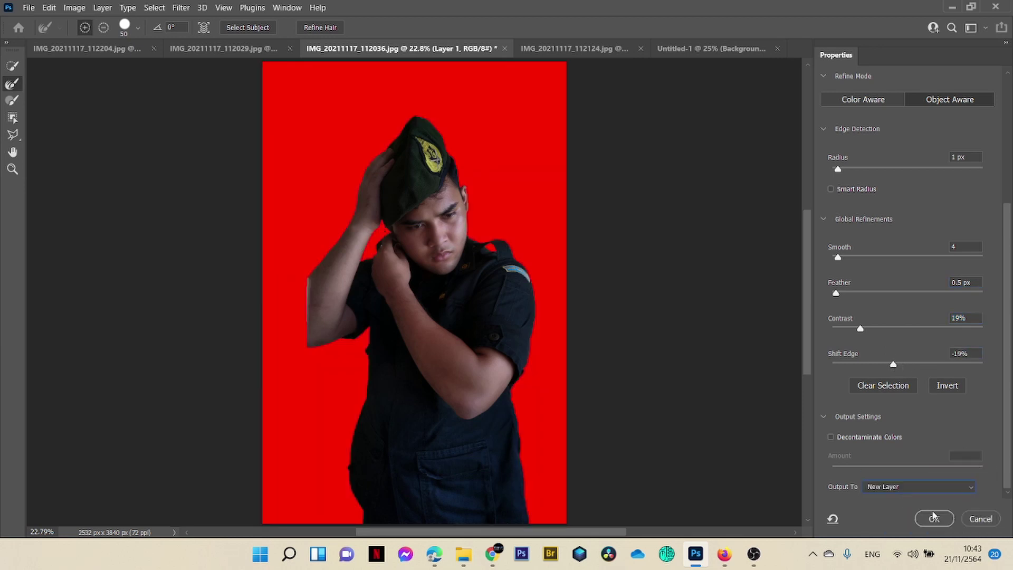
pyautogui.click(926, 510)
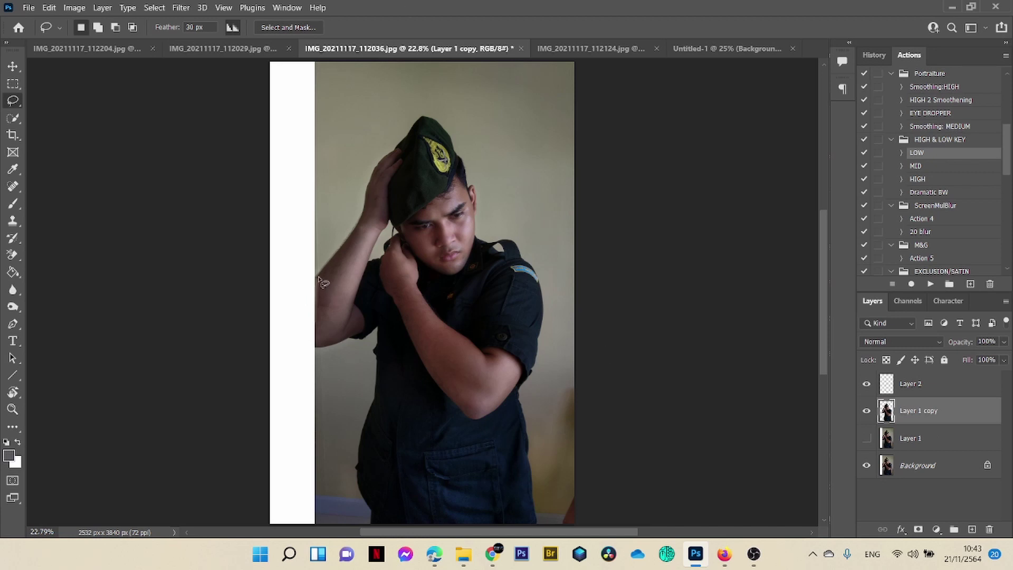
# Step: Try to outline the missing elbow area with a closed Pen path, and revert it to the starting anchor
pyautogui.click(13, 323)
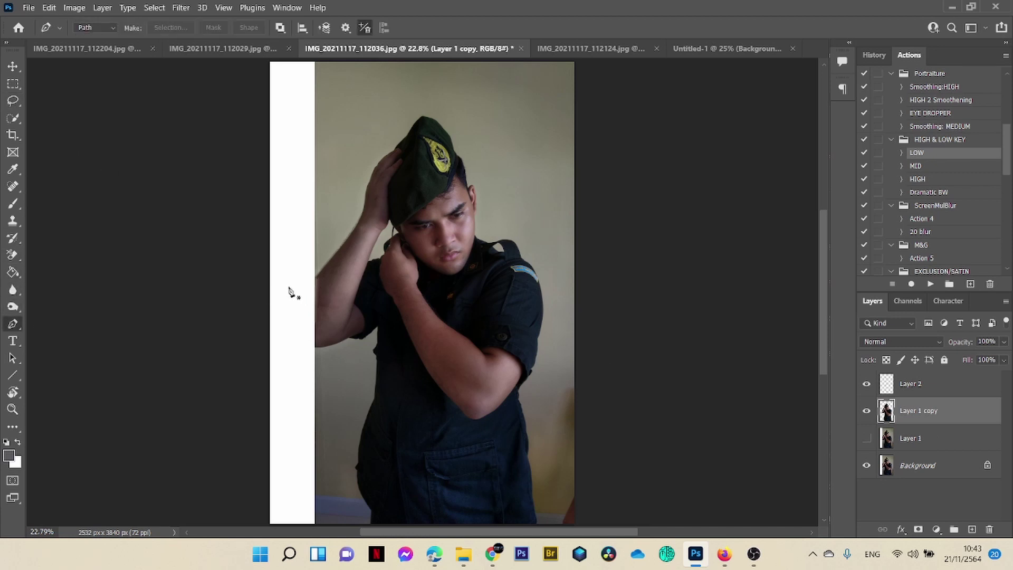
pyautogui.click(317, 276)
pyautogui.moveTo(290, 313); pyautogui.dragTo(290, 322)
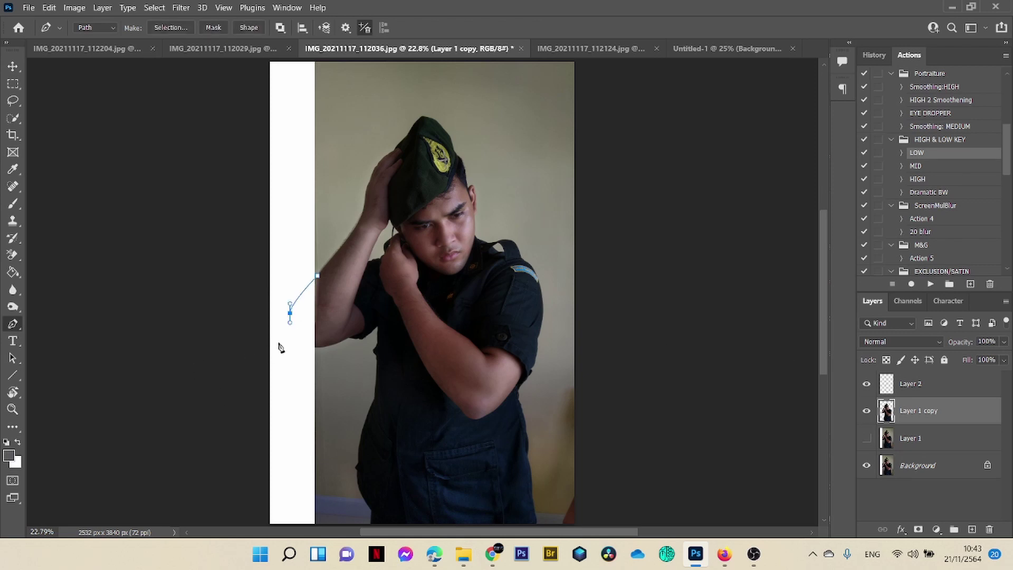
pyautogui.click(291, 333)
pyautogui.moveTo(299, 340); pyautogui.dragTo(316, 351)
pyautogui.click(317, 276)
pyautogui.click(874, 55)
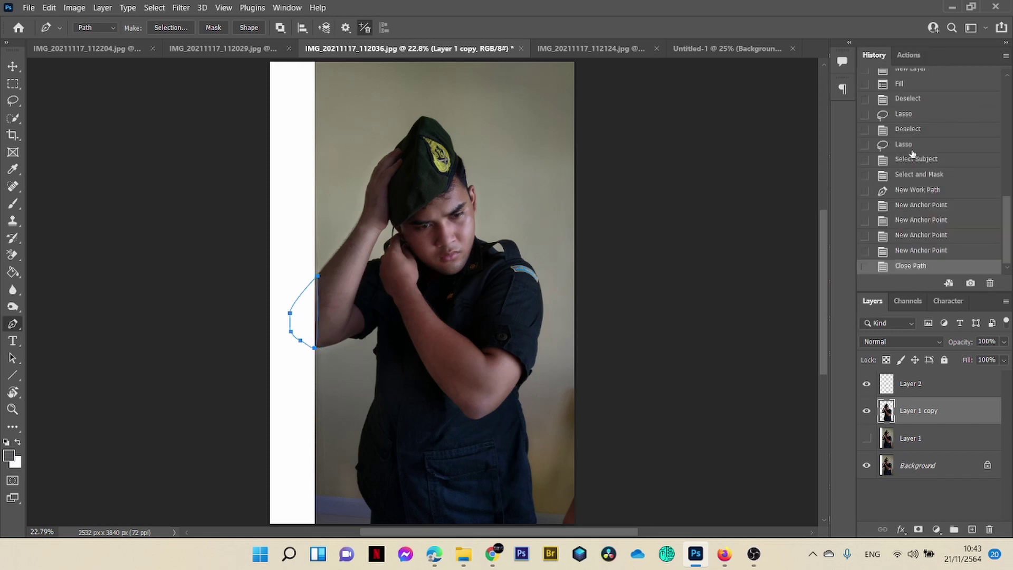
pyautogui.click(914, 192)
# Step: Draw a closed Pen path around the missing elbow, slightly overlapping the arm, and convert it to a selection
pyautogui.hotkey('ctrl', '+')
pyautogui.hotkey('ctrl', '+')
pyautogui.hotkey('ctrl', '+')
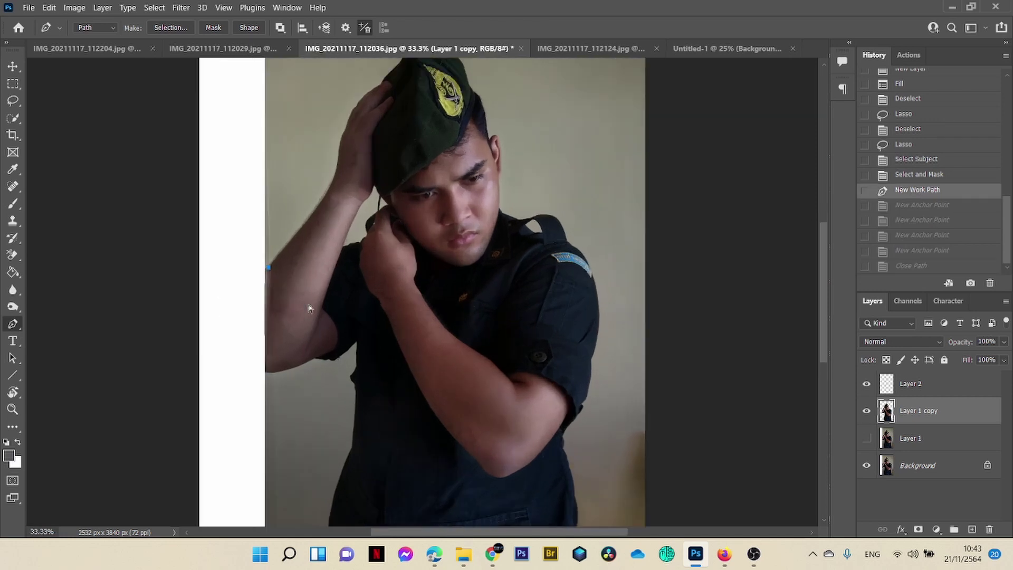
pyautogui.moveTo(154, 319); pyautogui.dragTo(160, 399)
pyautogui.click(148, 383)
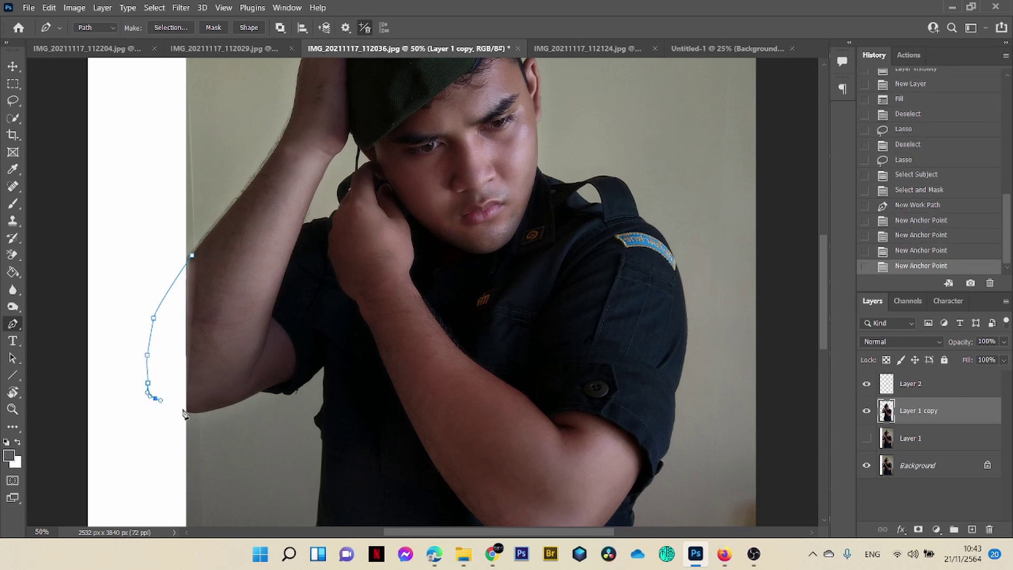
pyautogui.click(189, 410)
pyautogui.click(195, 411)
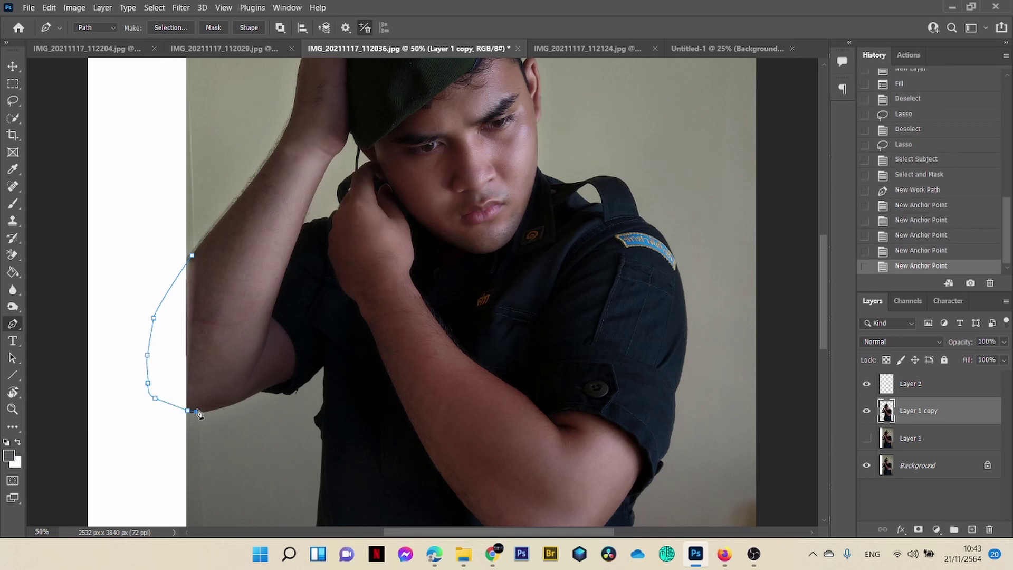
pyautogui.click(208, 236)
pyautogui.click(192, 256)
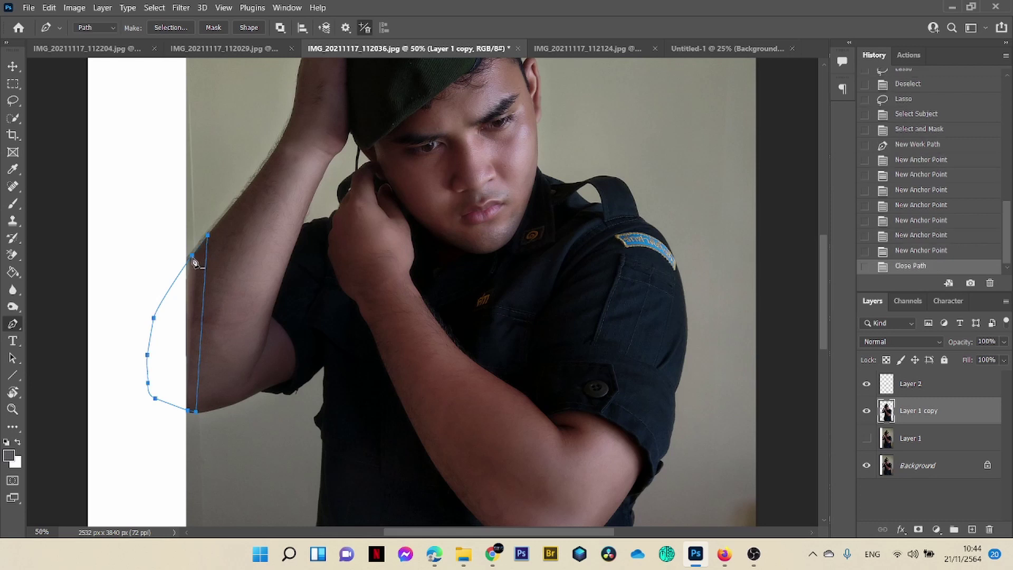
pyautogui.rightClick(194, 271)
pyautogui.click(237, 298)
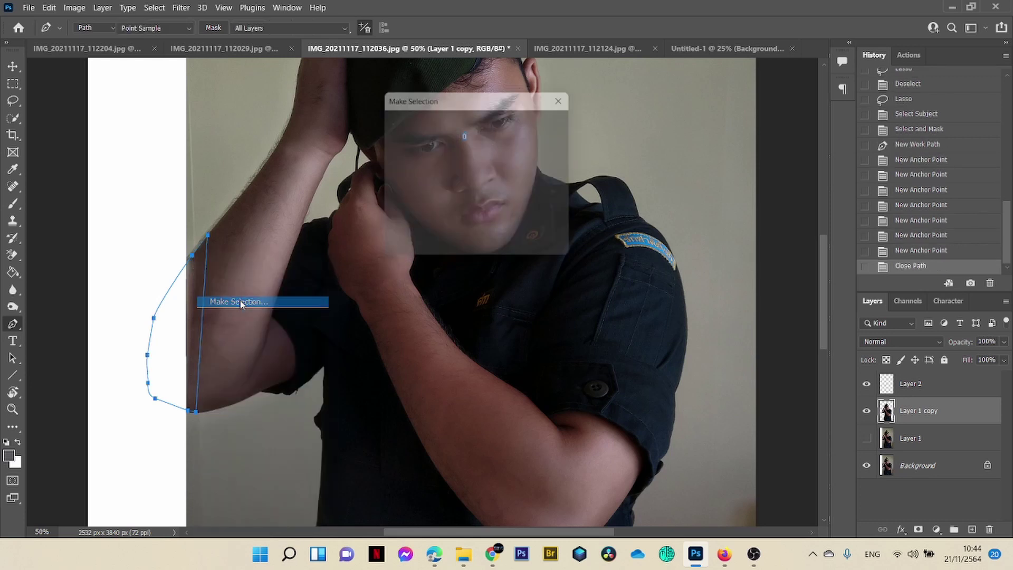
pyautogui.click(552, 133)
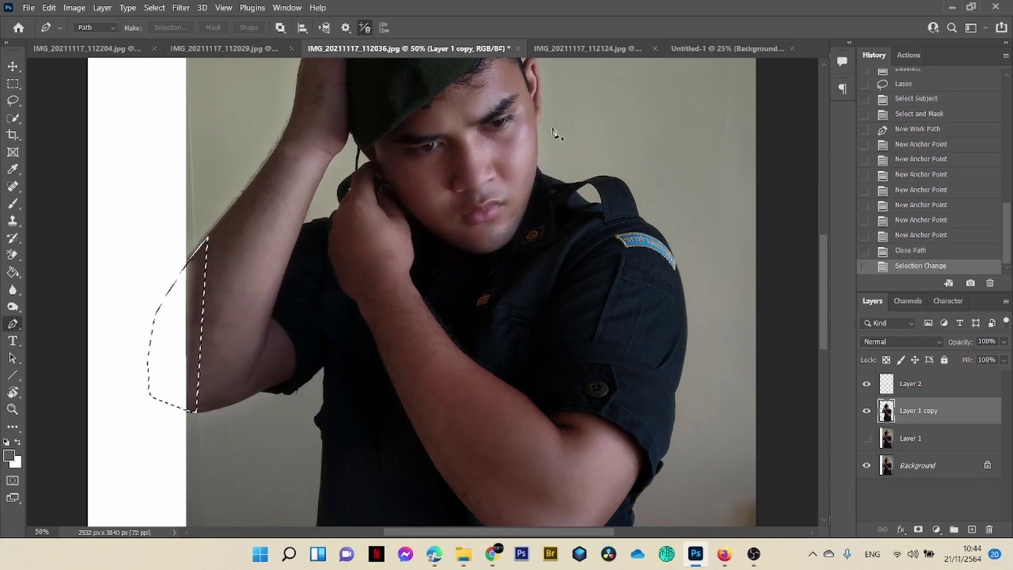
# Step: Fill the elbow selection on Layer 1 copy using Content-Aware and deselect it
pyautogui.click(49, 7)
pyautogui.click(53, 202)
pyautogui.click(588, 130)
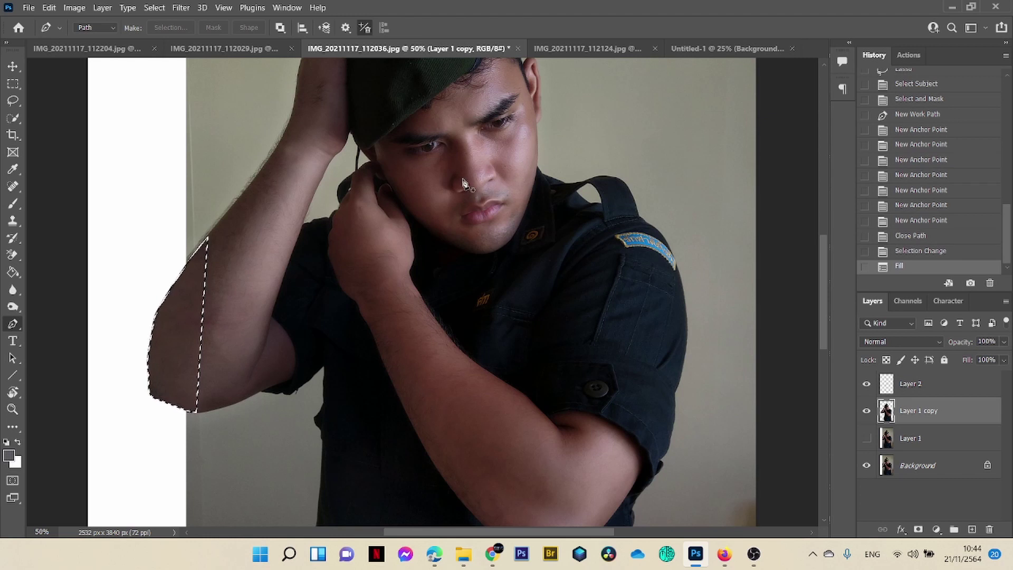
pyautogui.hotkey('ctrl', 'd')
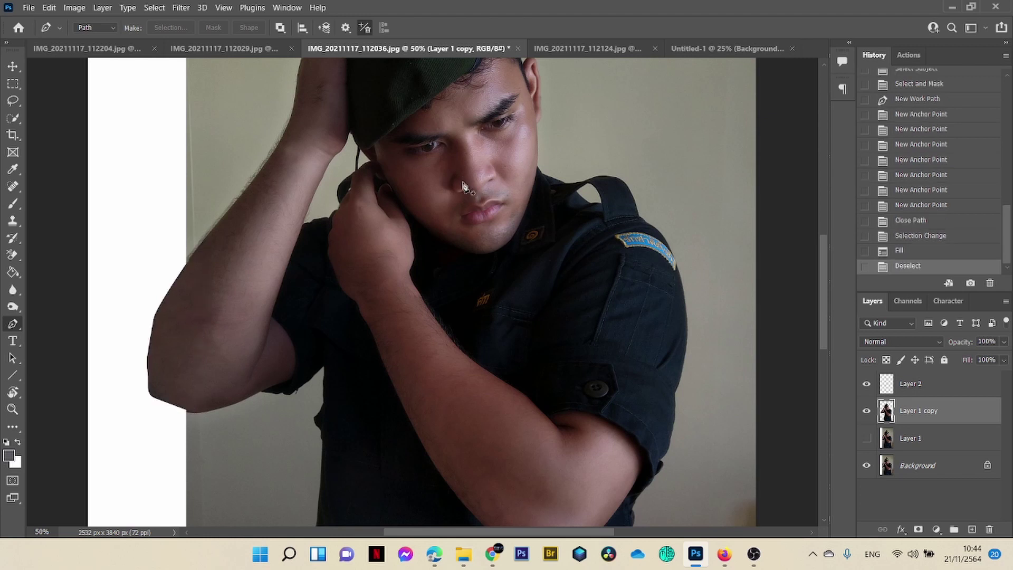
# Step: Draw a thin closed Pen path along the lower edge of the rebuilt elbow and convert it to a selection
pyautogui.click(152, 397)
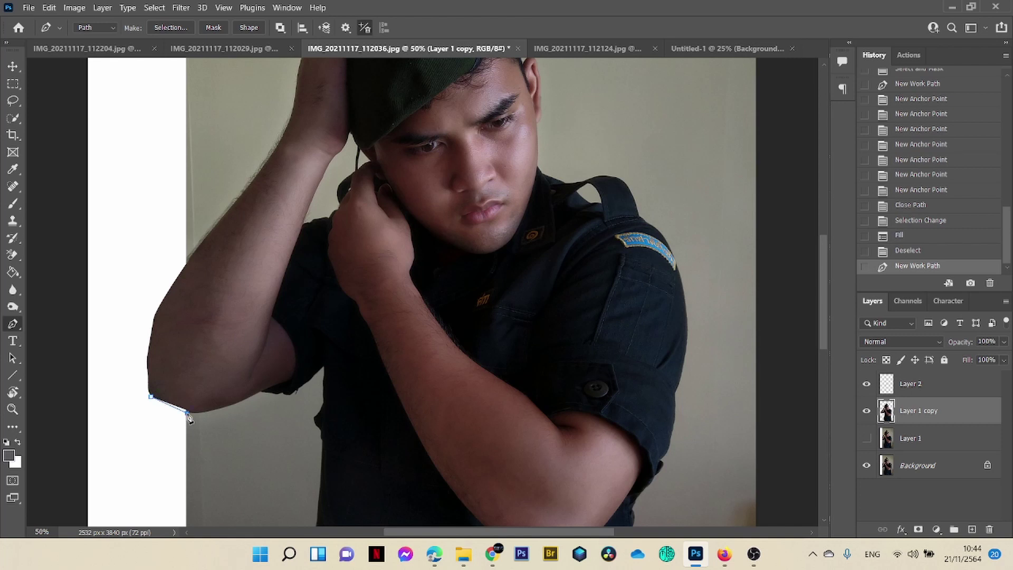
pyautogui.click(192, 407)
pyautogui.click(157, 390)
pyautogui.click(152, 397)
pyautogui.rightClick(174, 400)
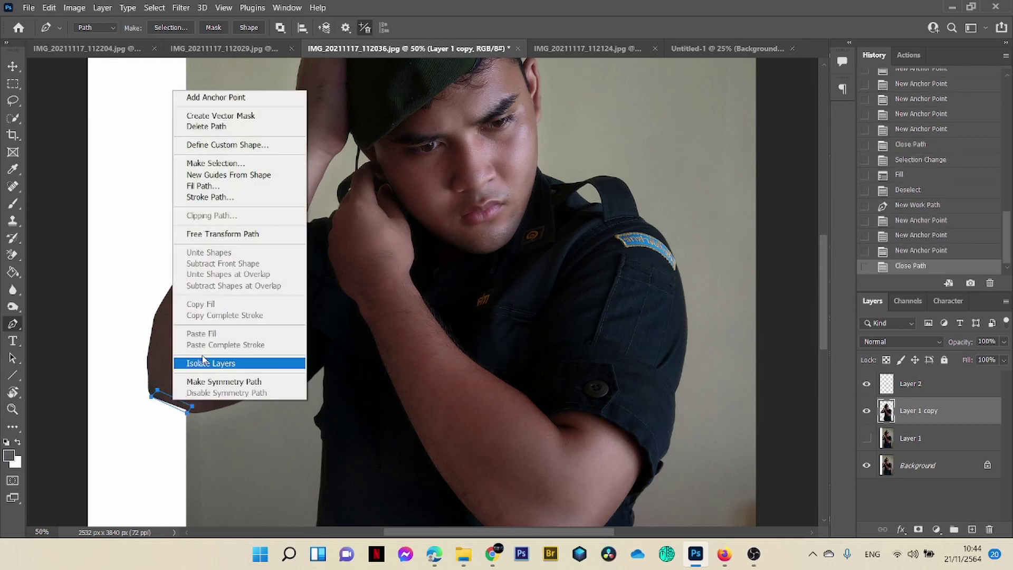
pyautogui.click(214, 163)
pyautogui.press('Return')
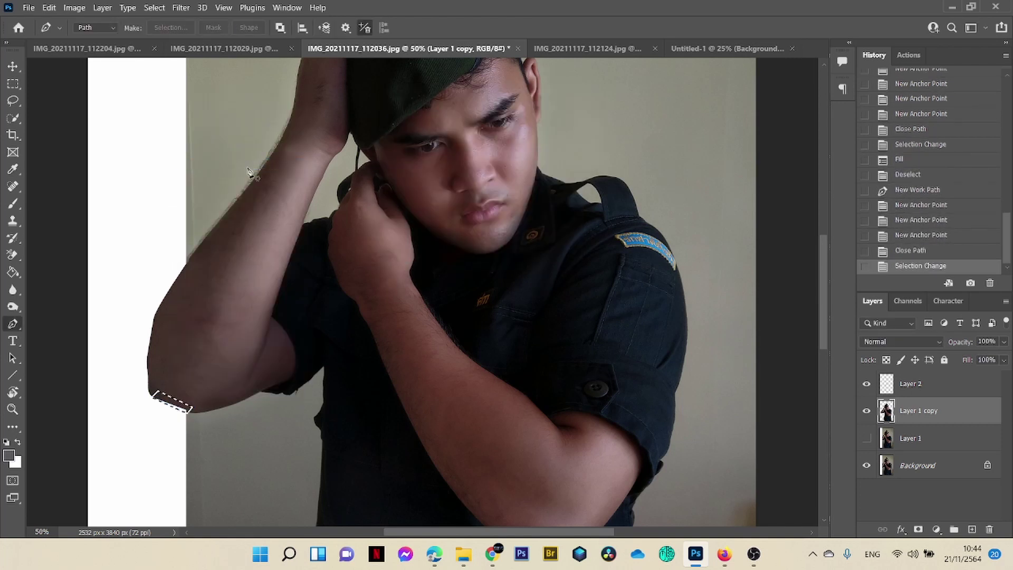
# Step: Fill the lower elbow edge using Content-Aware with Color Adaptation at 100% opacity, deselect it, and hide the Background layer
pyautogui.click(49, 8)
pyautogui.click(92, 201)
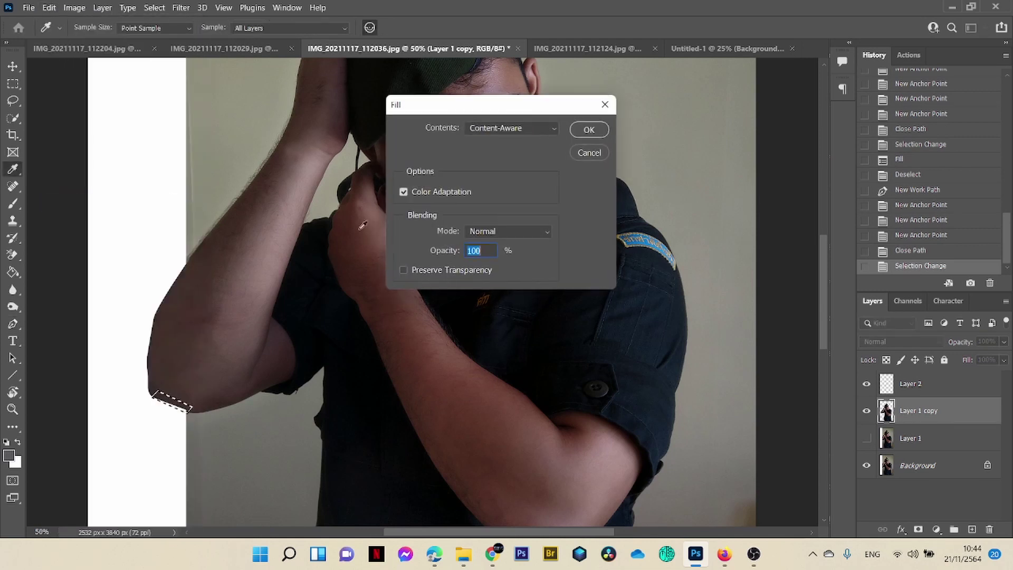
pyautogui.click(589, 130)
pyautogui.hotkey('ctrl', 'd')
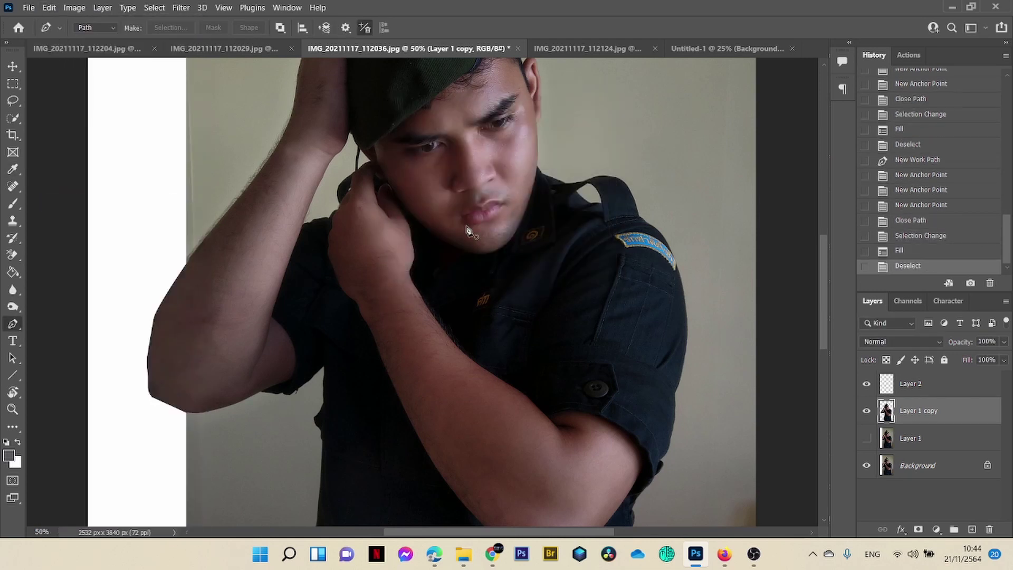
pyautogui.click(867, 466)
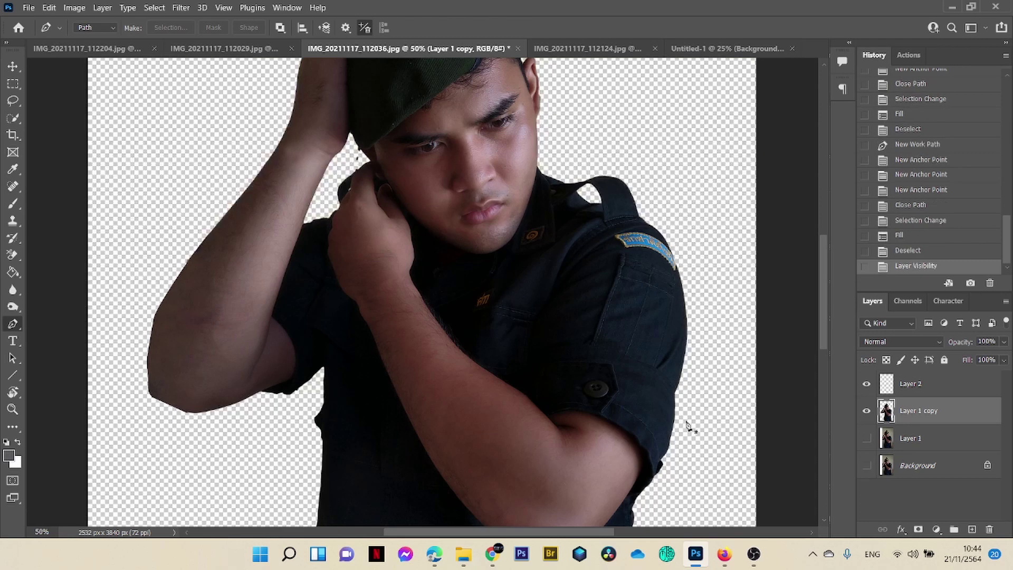
pyautogui.scroll(5, 537, 395)
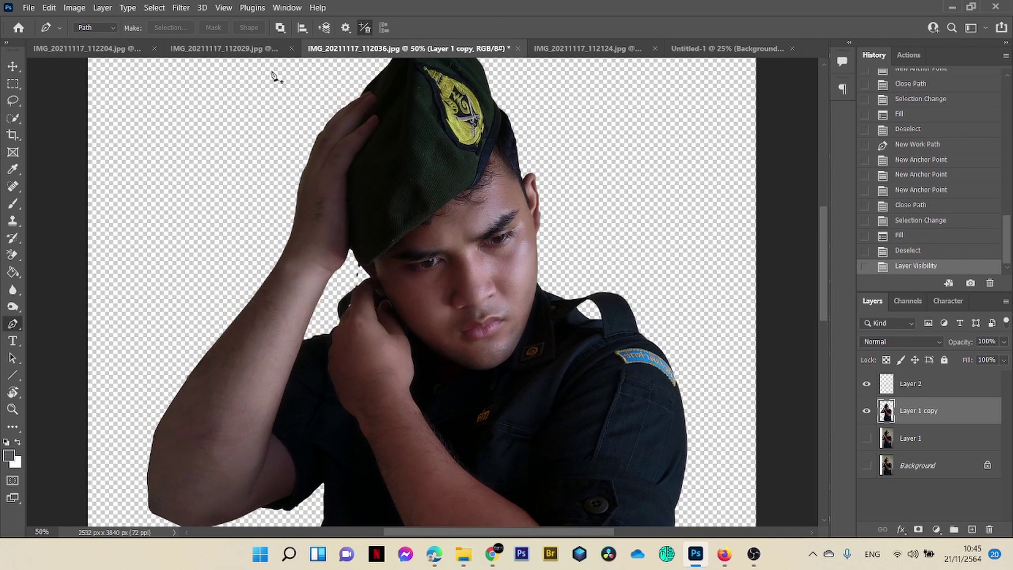
# Step: In the Camera Raw Filter, set Highlights to -53, Shadows to +57, Whites to -8 and Blacks to +23 for the cutout
pyautogui.click(181, 7)
pyautogui.click(223, 99)
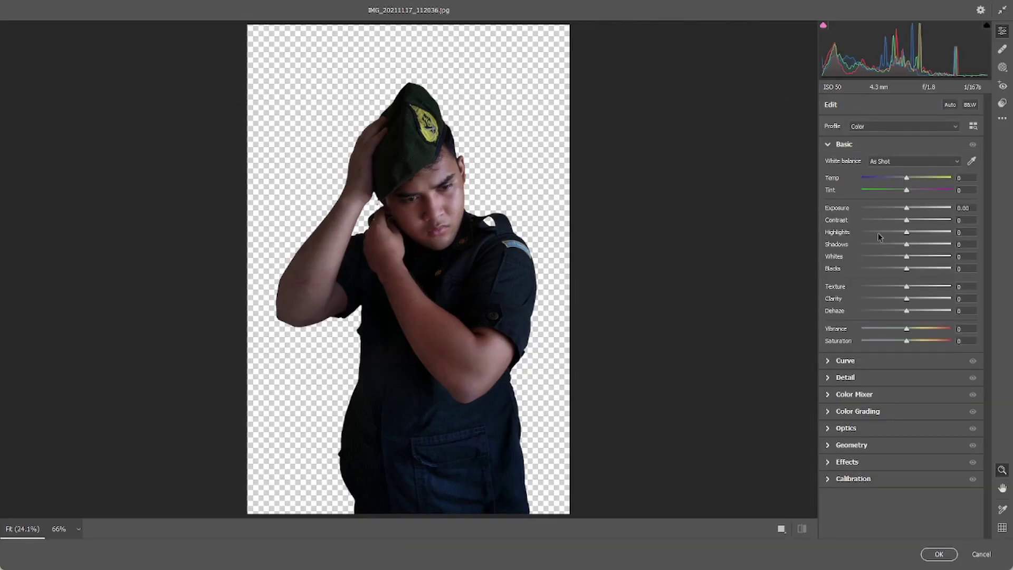
pyautogui.moveTo(906, 245); pyautogui.dragTo(917, 269)
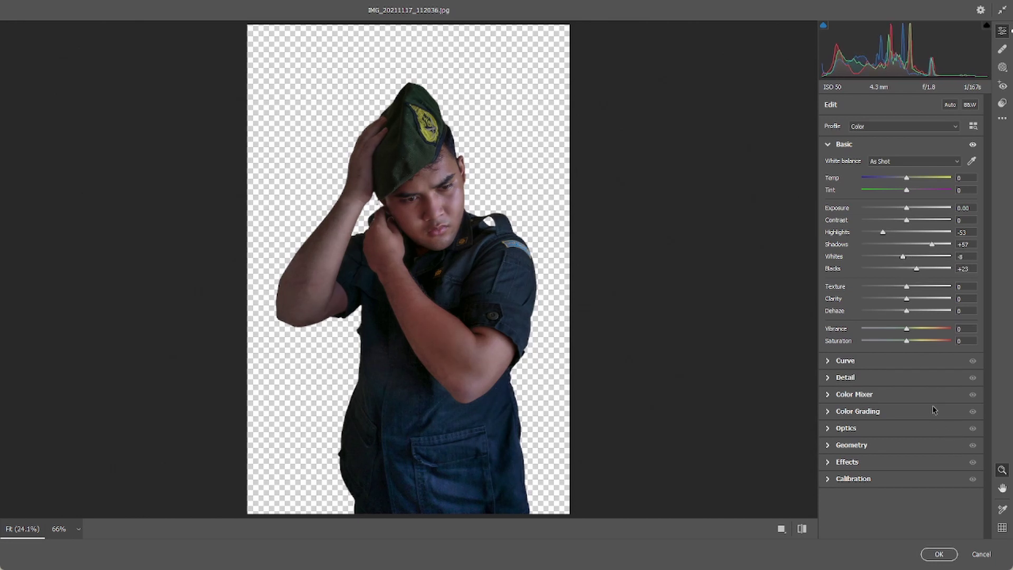
pyautogui.click(827, 146)
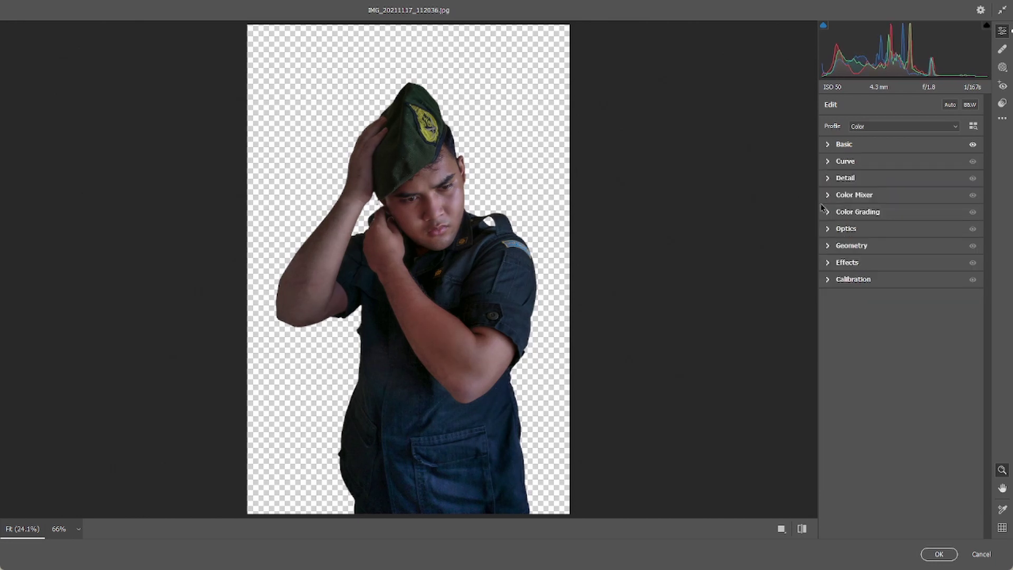
# Step: Adjust the hue of the Oranges and Yellows slightly upward in the Color Mixer
pyautogui.click(828, 196)
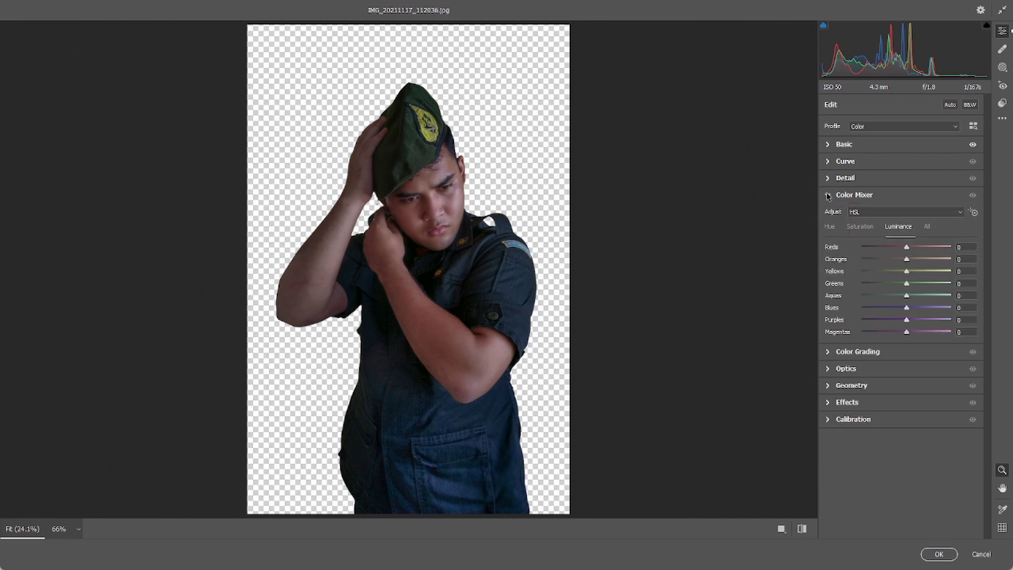
pyautogui.click(831, 228)
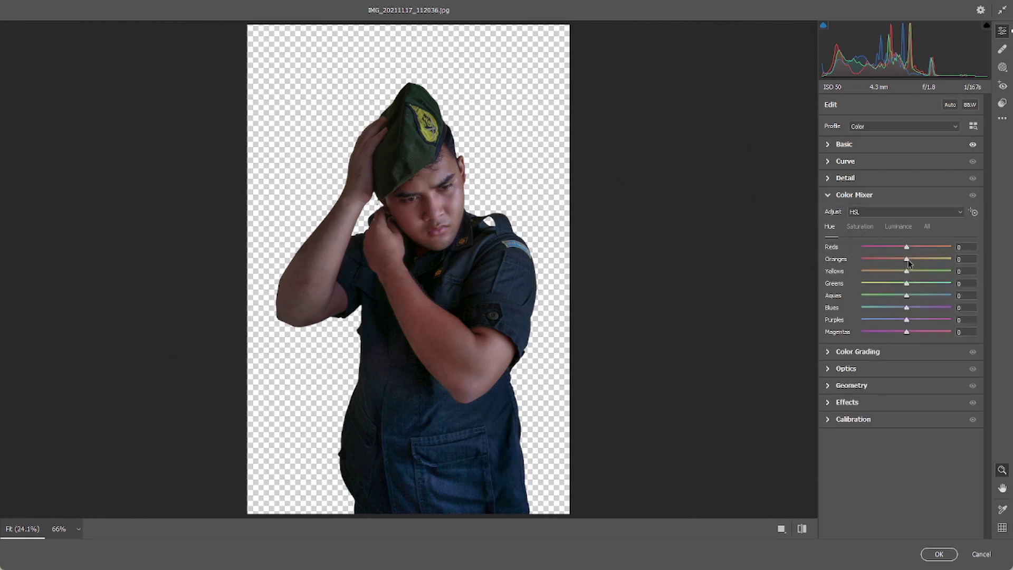
pyautogui.moveTo(906, 262)
pyautogui.mouseDown()
pyautogui.moveTo(914, 260)
pyautogui.moveTo(911, 274)
pyautogui.mouseUp()
# Step: Set the Color Mixer saturation of Oranges to -20 and Yellows to -14, compare before and after, and apply the filter
pyautogui.click(856, 228)
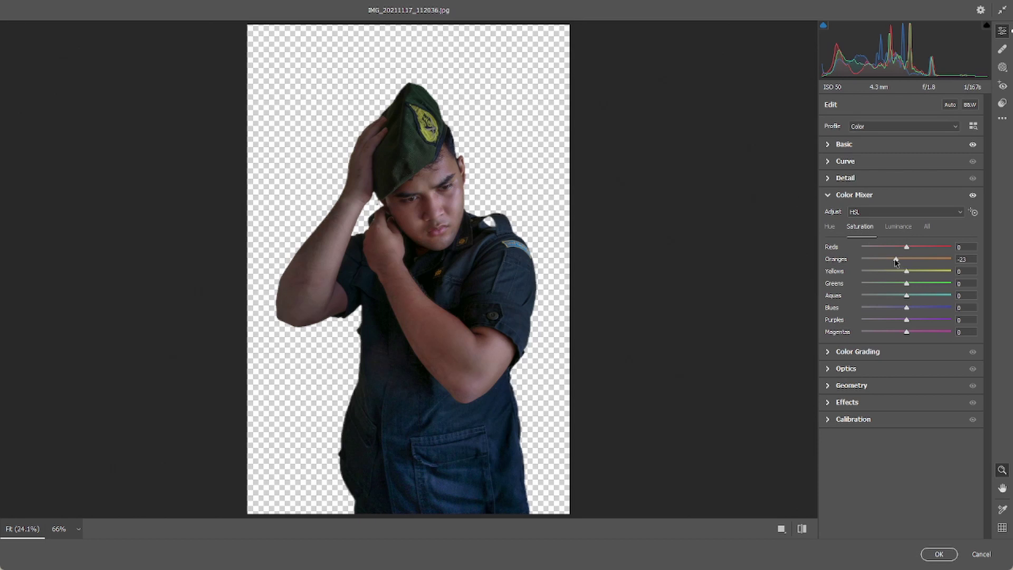
pyautogui.moveTo(906, 259); pyautogui.dragTo(900, 275)
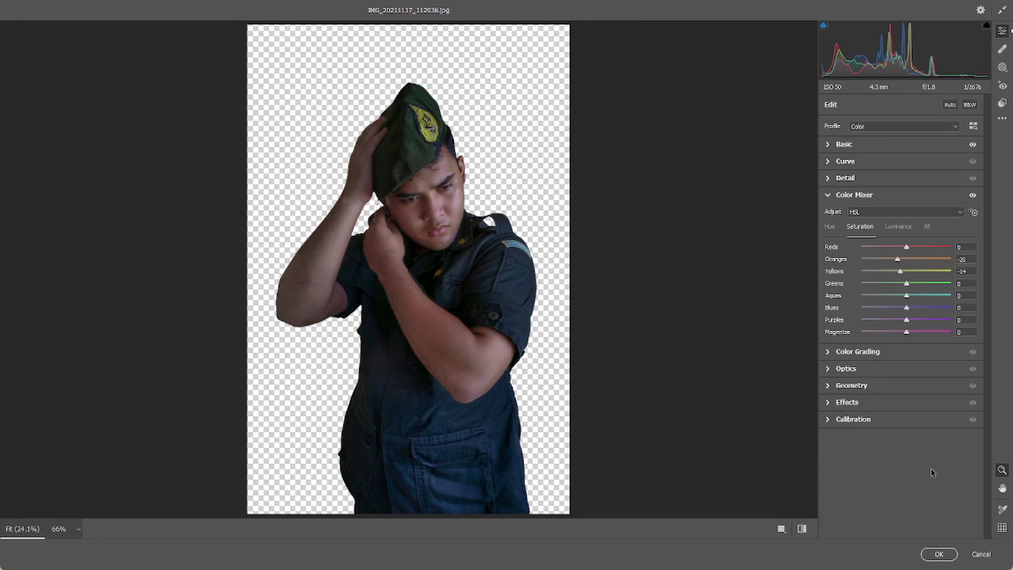
pyautogui.click(781, 529)
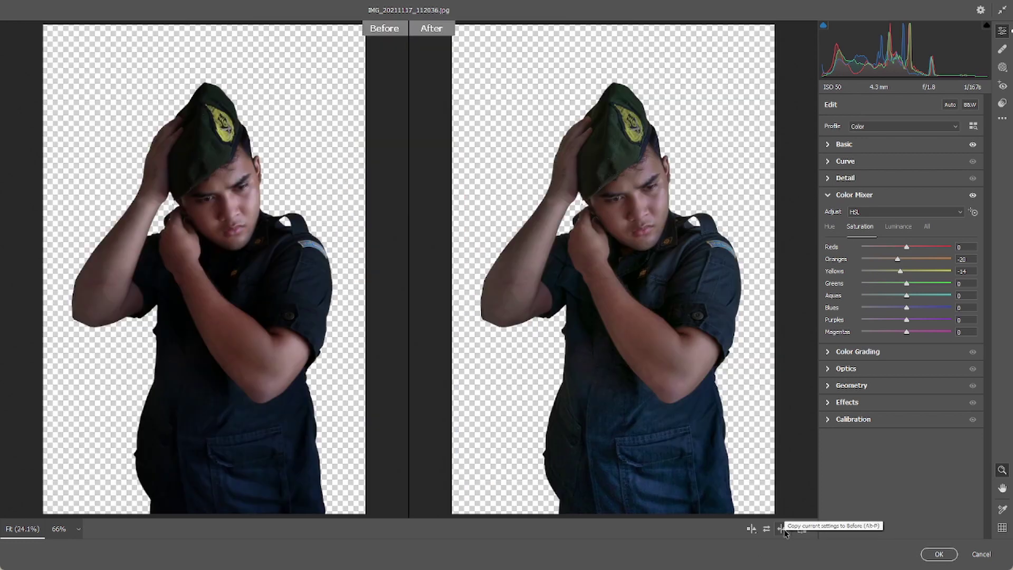
pyautogui.click(939, 554)
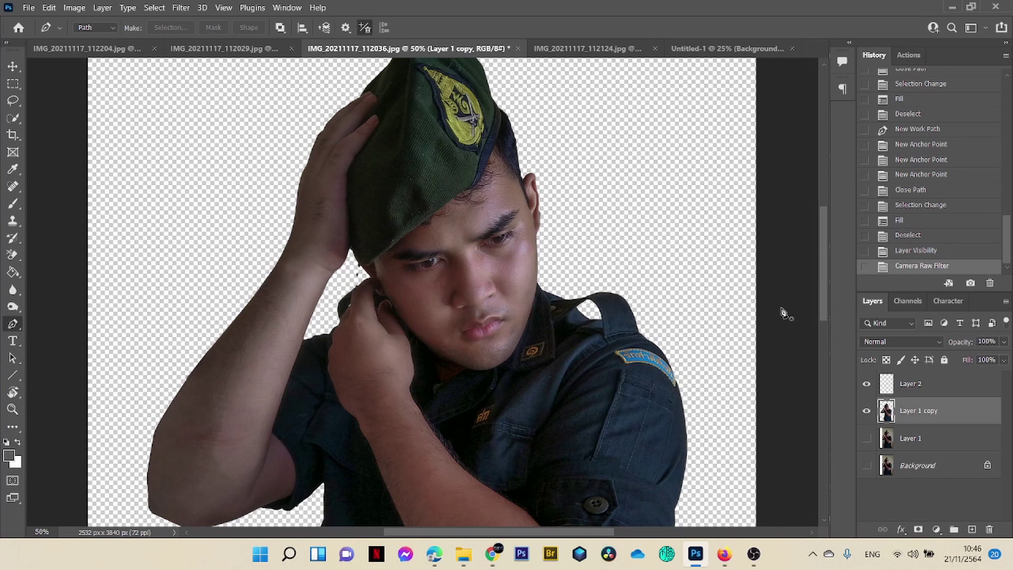
# Step: Bring the cutout of the man holding his head into the Untitled-1 composite and convert it to a smart object
pyautogui.press('v')
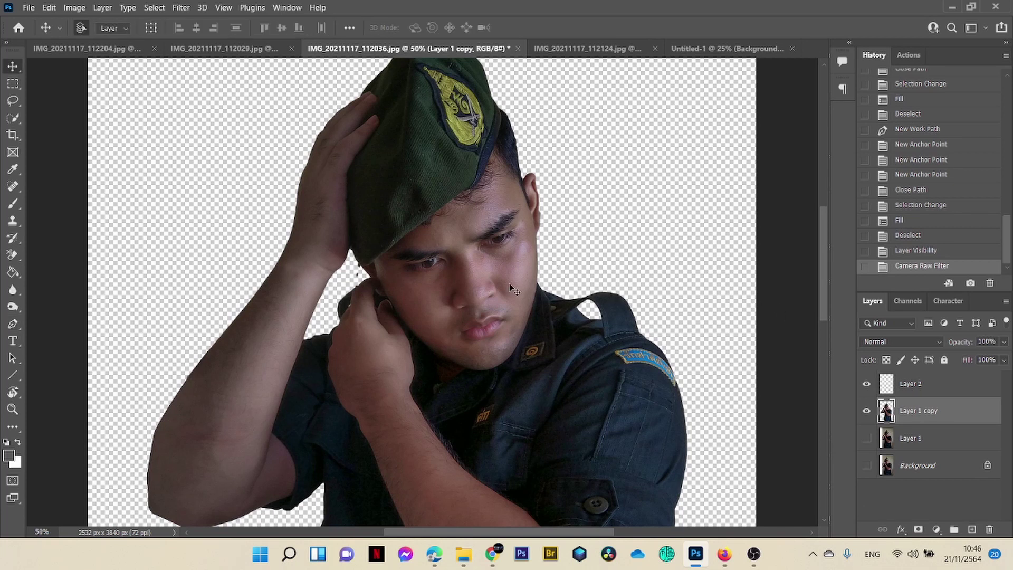
pyautogui.moveTo(514, 290); pyautogui.dragTo(422, 285)
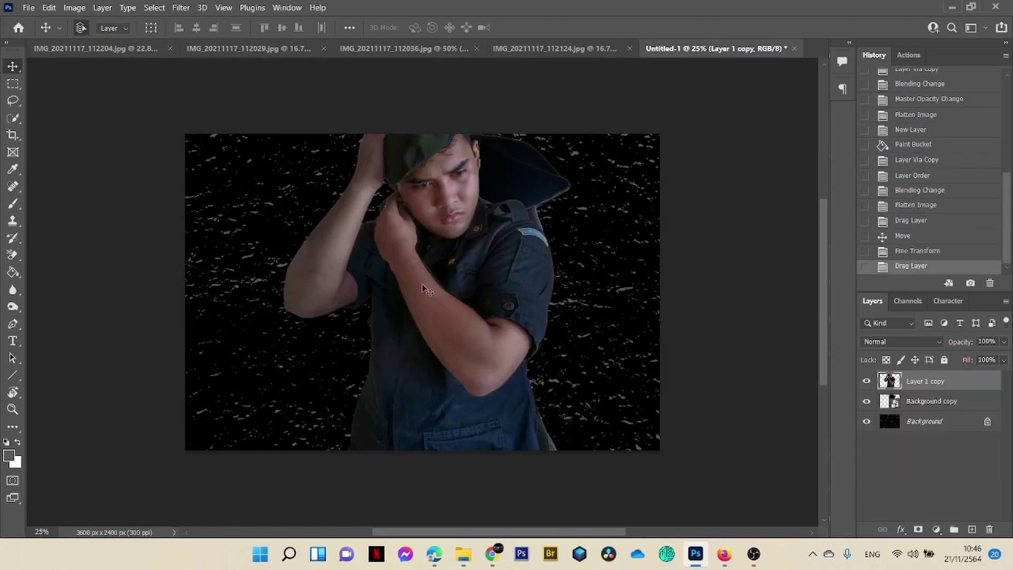
pyautogui.rightClick(904, 377)
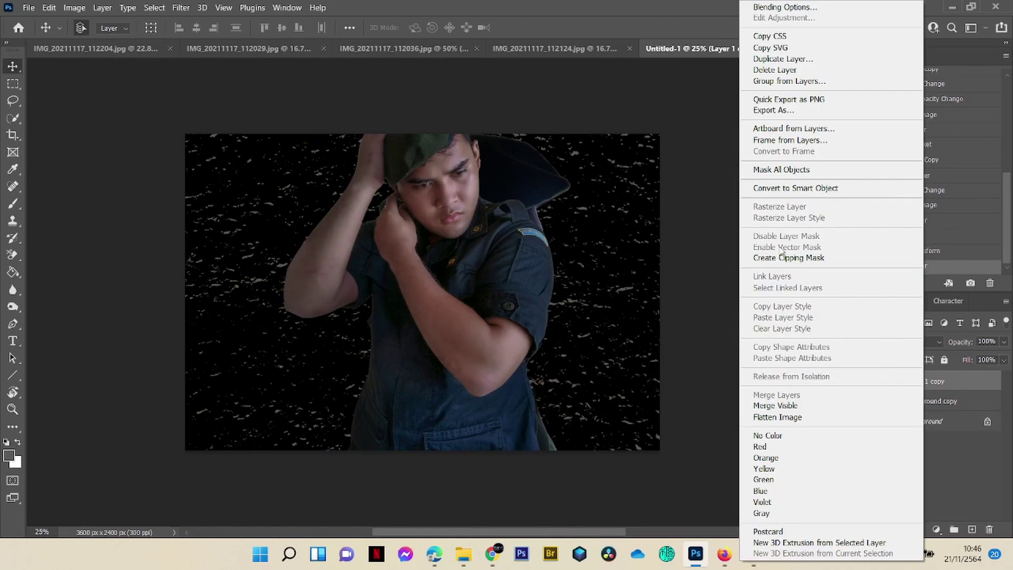
pyautogui.click(789, 195)
# Step: Scale the cutout down with Free Transform and place it beside the dark profile, near the canvas's lower edge
pyautogui.hotkey('ctrl', 't')
pyautogui.moveTo(553, 65); pyautogui.dragTo(505, 129)
pyautogui.moveTo(472, 249); pyautogui.dragTo(431, 296)
pyautogui.click(652, 28)
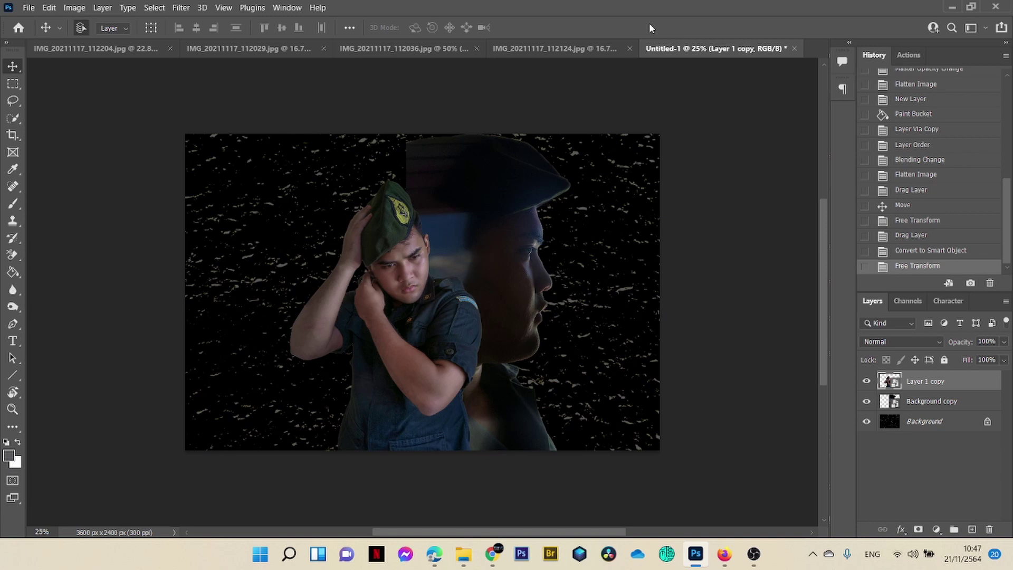
# Step: In IMG_20211117_112124.jpg, duplicate the Background layer and hide the original
pyautogui.click(559, 49)
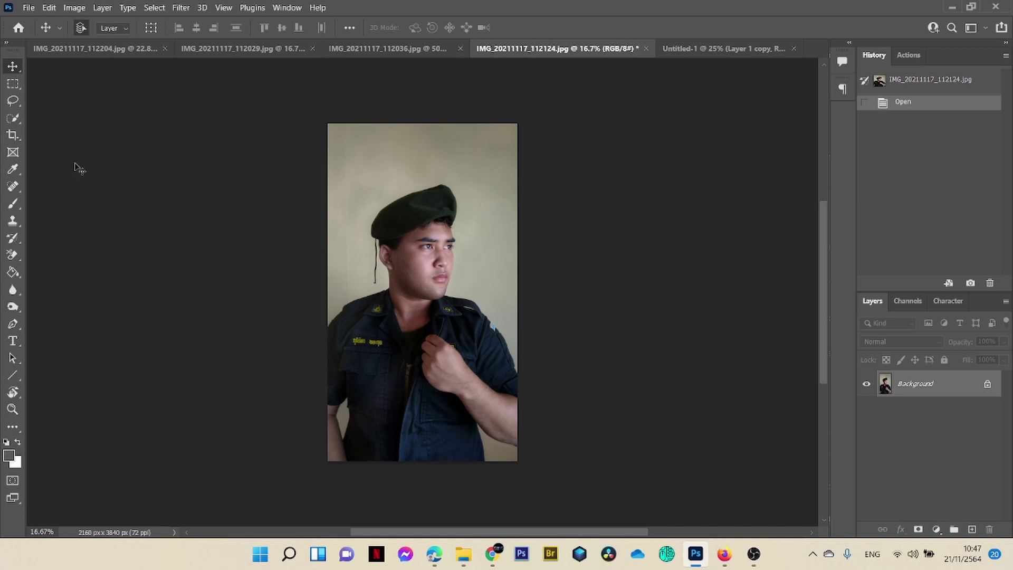
pyautogui.hotkey('ctrl', 'j')
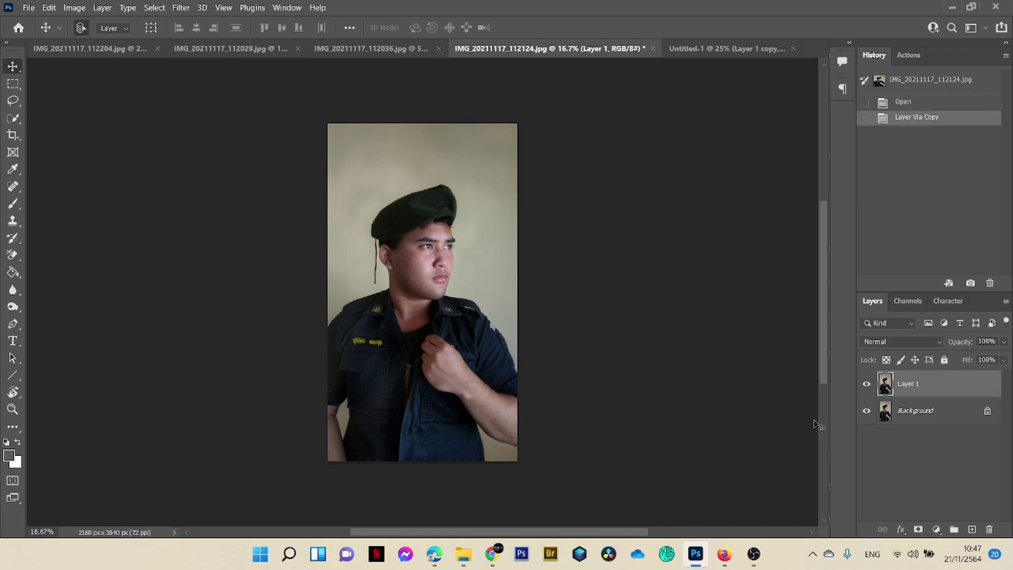
pyautogui.click(866, 411)
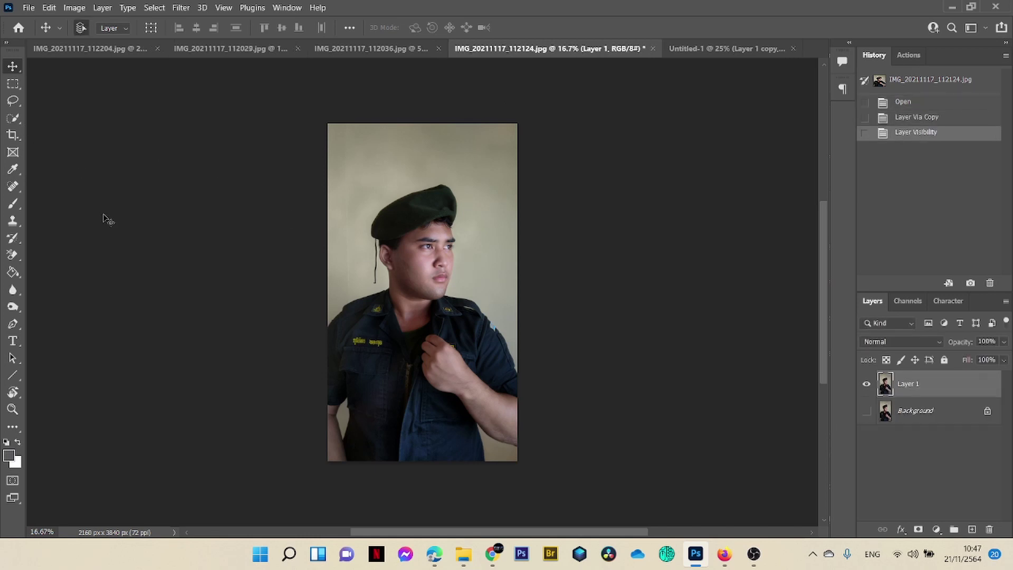
# Step: Quick-select the man in the beret, subtract the wall gaps beside both arms, refine the shoulder, and copy him to a new layer
pyautogui.click(13, 119)
pyautogui.moveTo(393, 211)
pyautogui.mouseDown()
pyautogui.moveTo(445, 223)
pyautogui.moveTo(401, 353)
pyautogui.moveTo(360, 342)
pyautogui.moveTo(457, 362)
pyautogui.moveTo(477, 340)
pyautogui.moveTo(475, 317)
pyautogui.moveTo(511, 465)
pyautogui.mouseUp()
pyautogui.keyDown('alt'); pyautogui.click(505, 457); pyautogui.keyUp('alt')
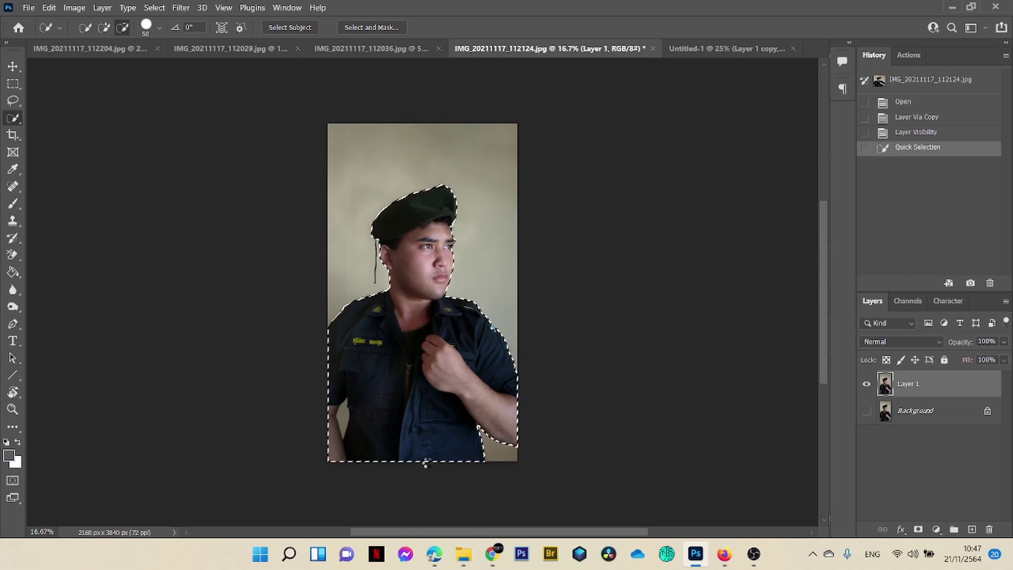
pyautogui.keyDown('alt'); pyautogui.click(343, 419); pyautogui.keyUp('alt')
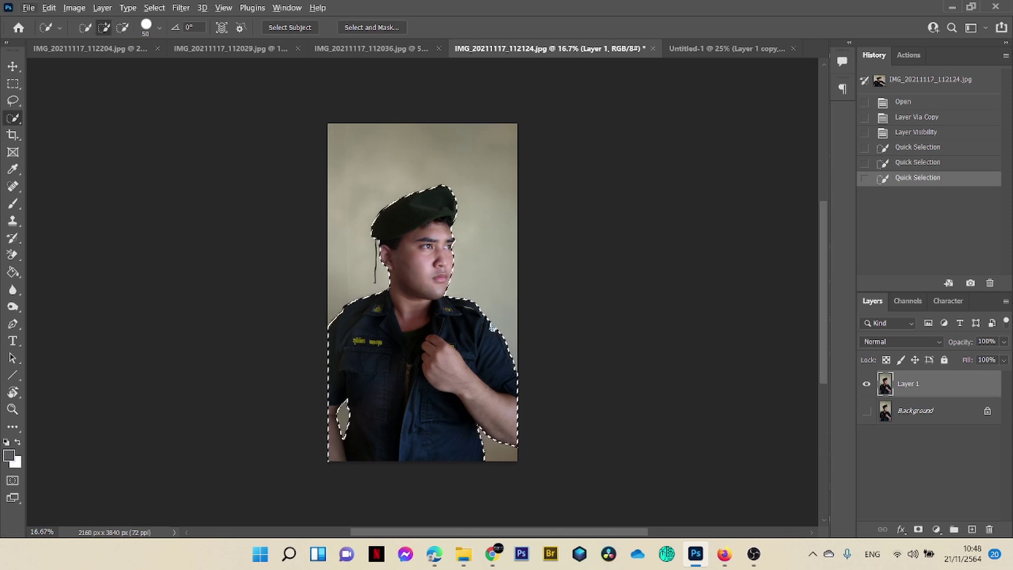
pyautogui.click(492, 332)
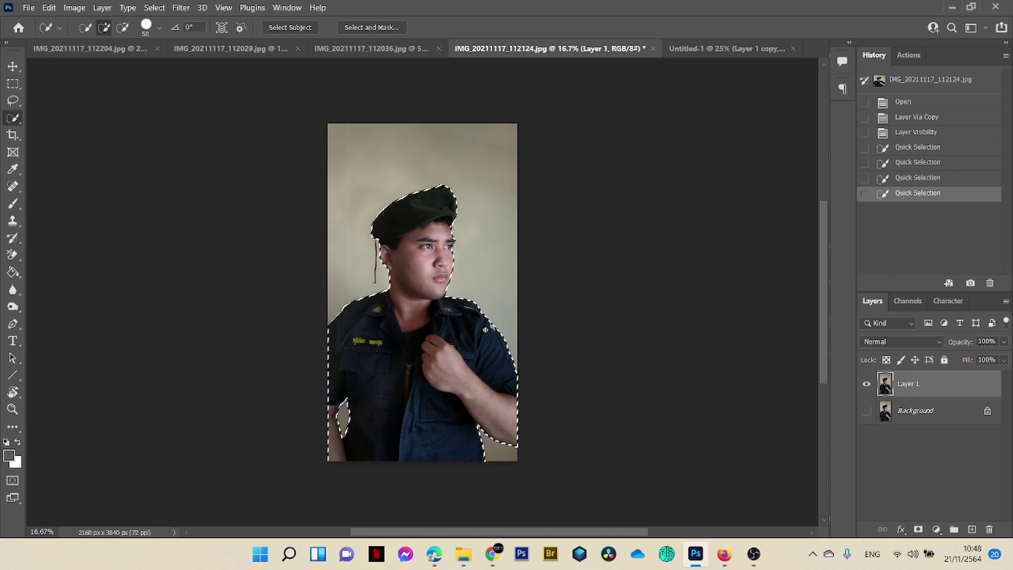
pyautogui.hotkey('ctrl', 'j')
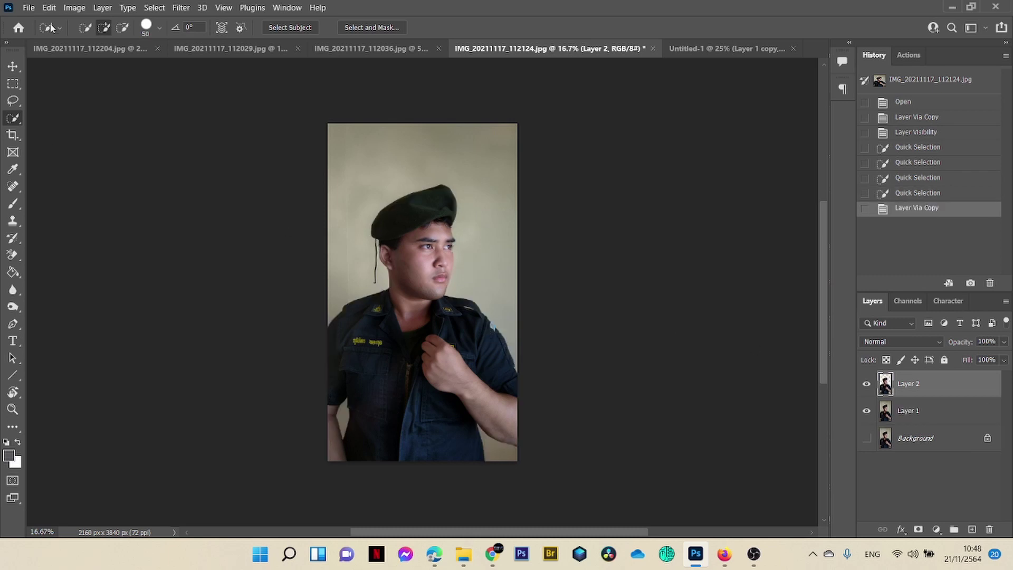
# Step: Flip the extracted man horizontally and convert his layer to a smart object
pyautogui.click(50, 7)
pyautogui.moveTo(110, 292)
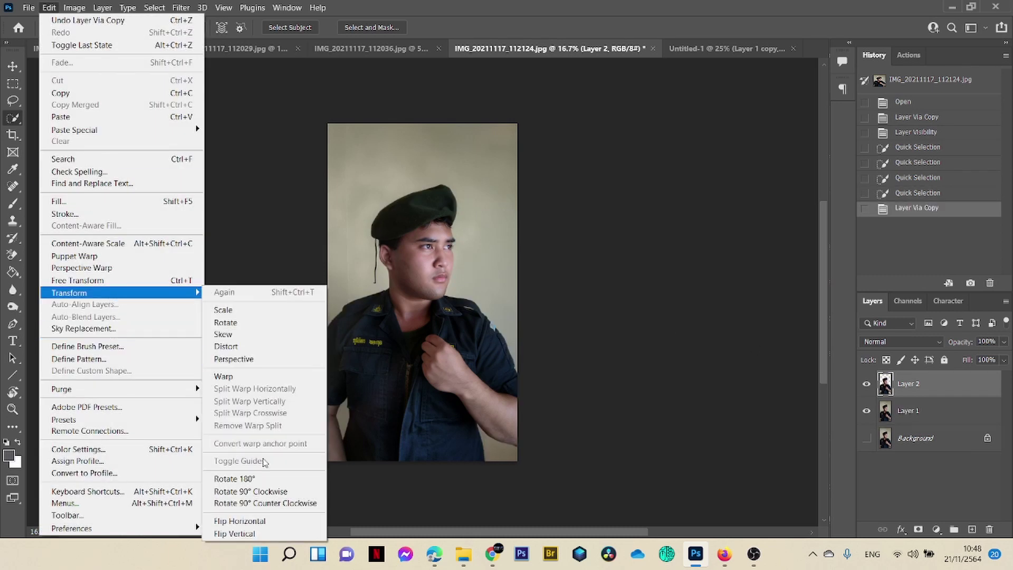
pyautogui.click(238, 521)
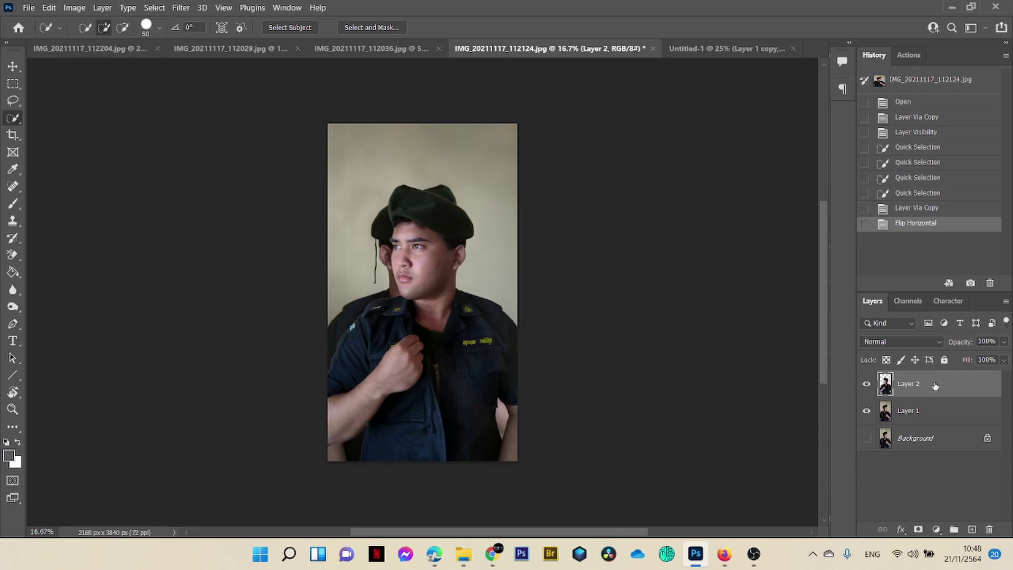
pyautogui.rightClick(935, 387)
pyautogui.click(810, 190)
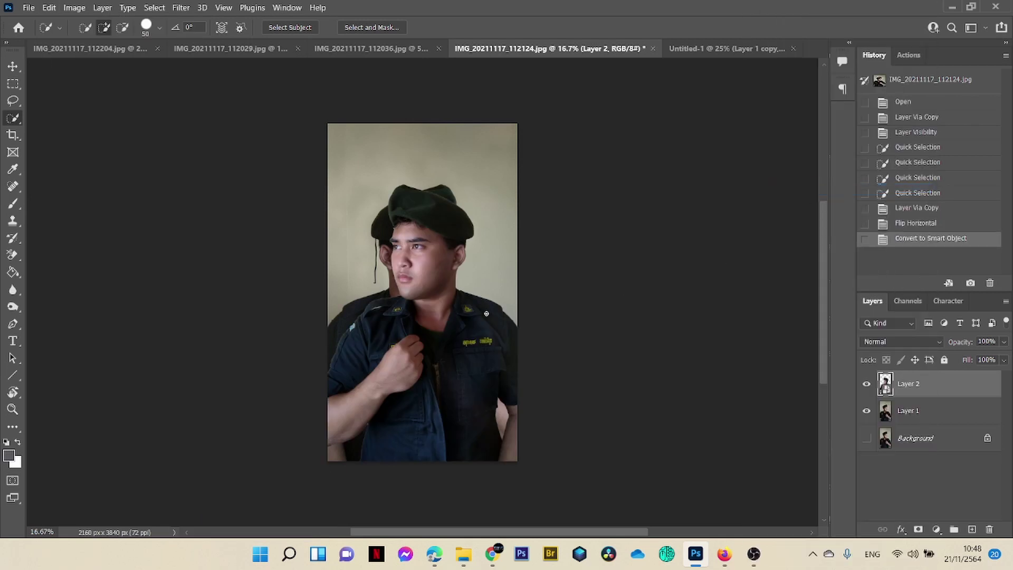
# Step: Bring the flipped cutout into Untitled-1 and scale it to 17.31% on the left side of the canvas
pyautogui.press('v')
pyautogui.moveTo(487, 313); pyautogui.dragTo(302, 279)
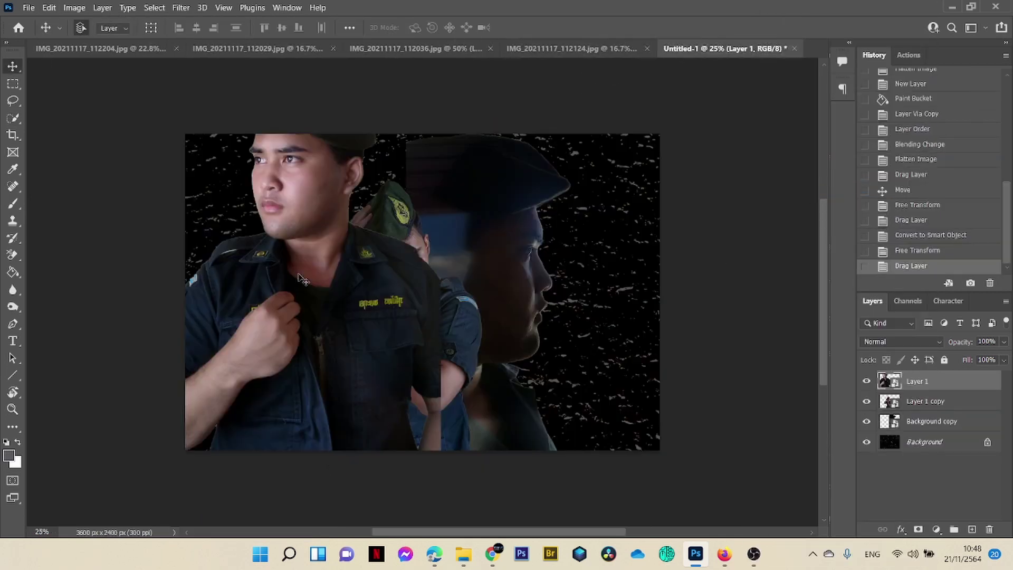
pyautogui.hotkey('ctrl', 't')
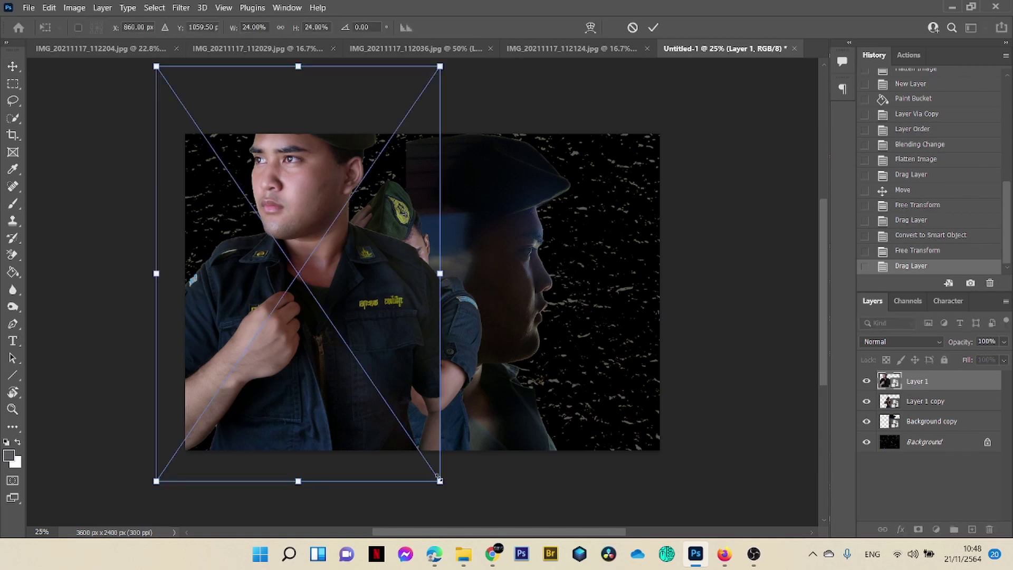
pyautogui.moveTo(438, 478); pyautogui.dragTo(344, 428)
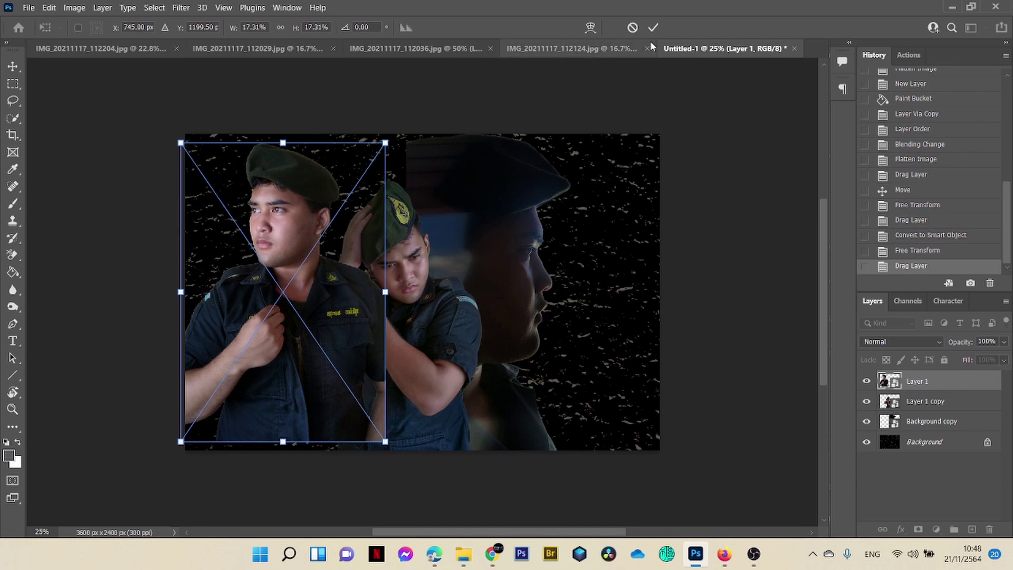
pyautogui.click(653, 27)
# Step: Move Layer 1 below Layer 1 copy and reposition both cutouts and the dark profile closer together
pyautogui.moveTo(924, 384); pyautogui.dragTo(936, 406)
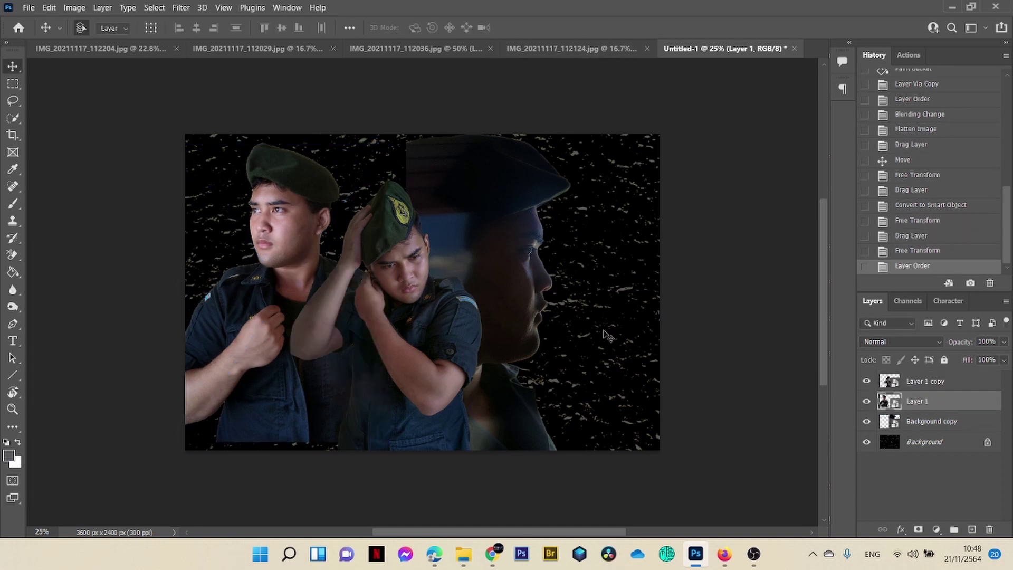
pyautogui.click(906, 383)
pyautogui.moveTo(436, 320); pyautogui.dragTo(410, 298)
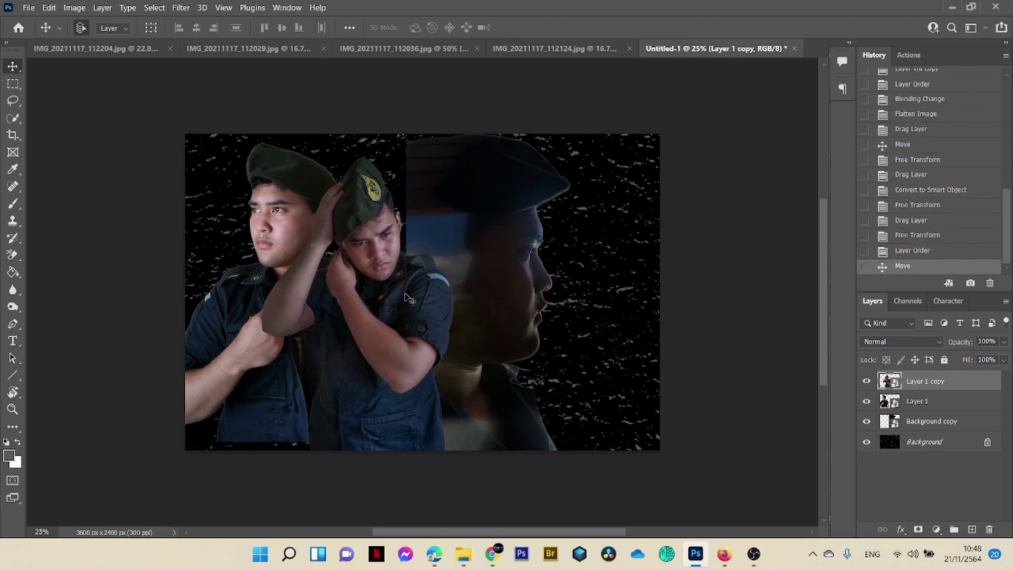
pyautogui.click(917, 401)
pyautogui.moveTo(343, 339); pyautogui.dragTo(409, 331)
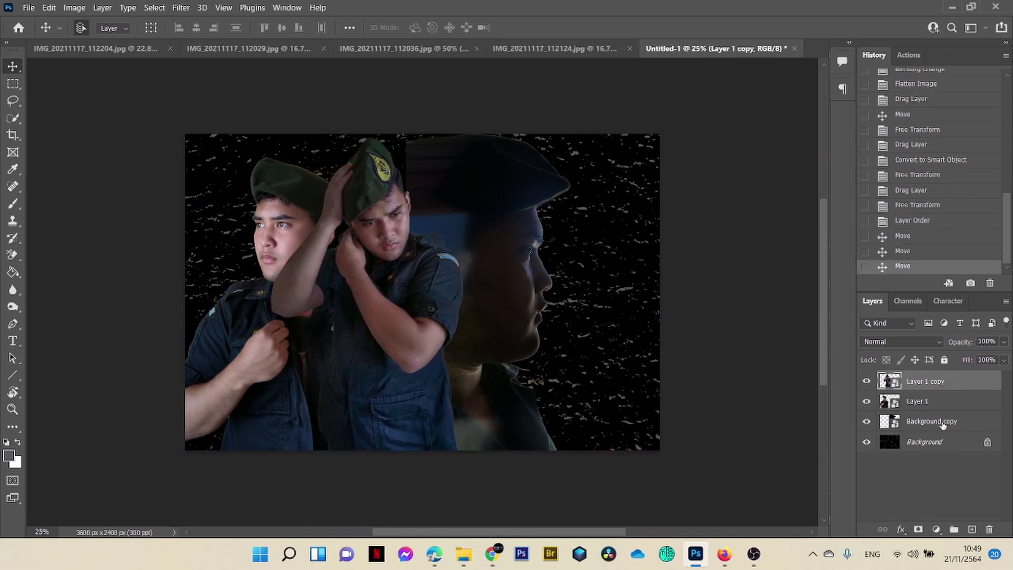
pyautogui.click(944, 424)
pyautogui.moveTo(512, 321); pyautogui.dragTo(493, 327)
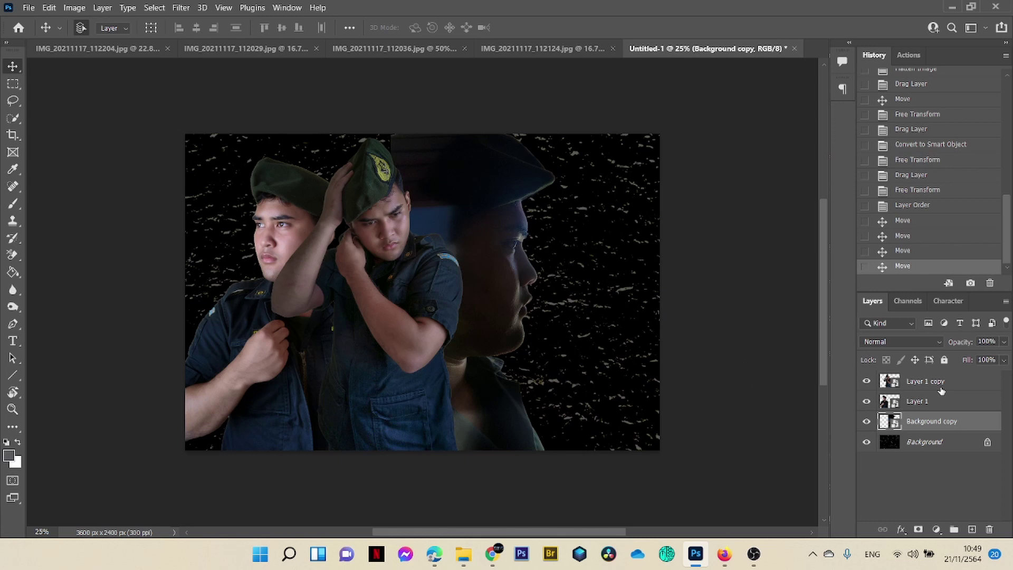
# Step: In the Camera Raw Filter for Layer 1, set Highlights to -74, Shadows to +35 and Whites to -48
pyautogui.click(918, 404)
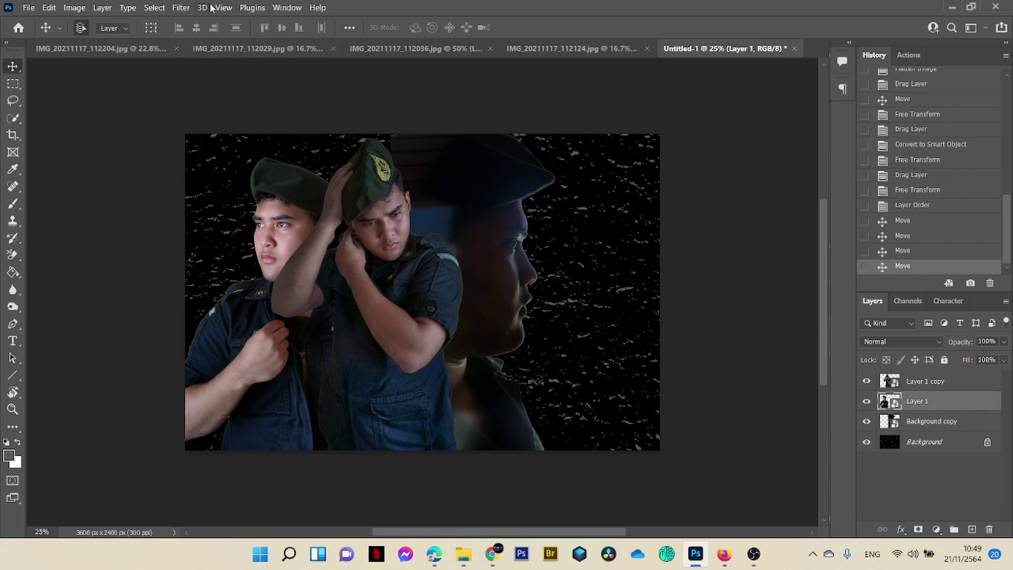
pyautogui.click(184, 7)
pyautogui.click(220, 98)
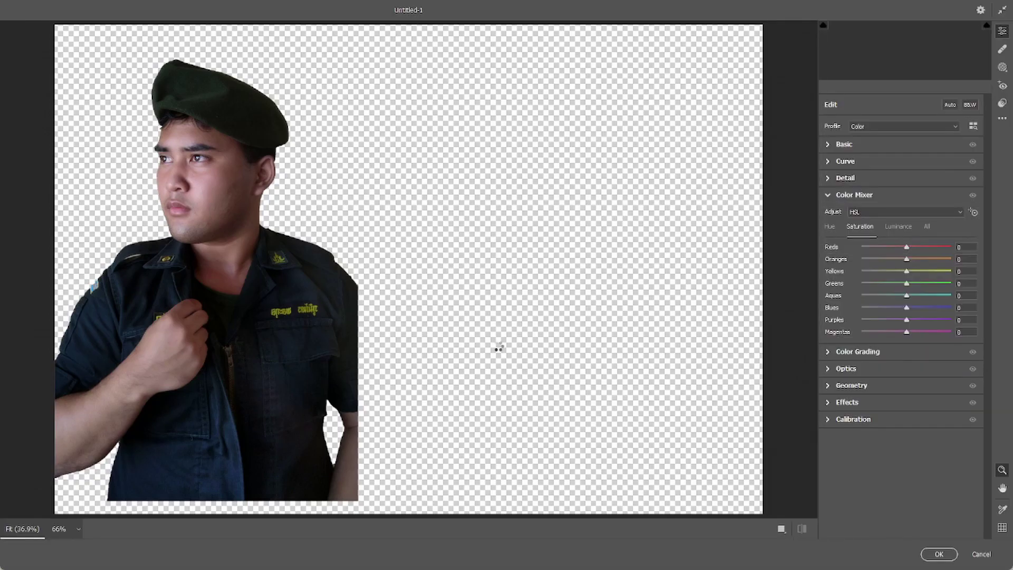
pyautogui.click(828, 196)
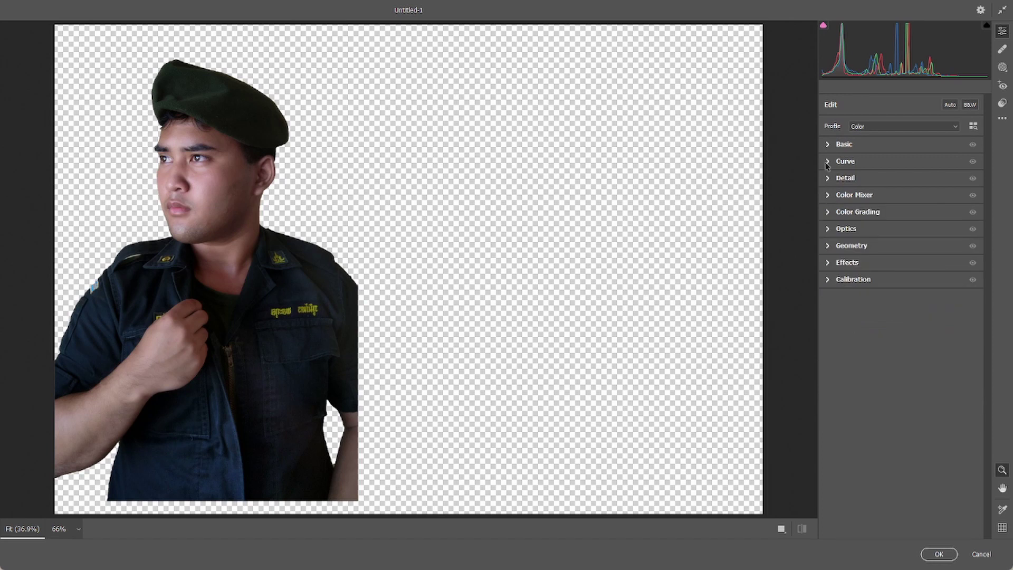
pyautogui.click(828, 145)
pyautogui.moveTo(907, 233); pyautogui.dragTo(885, 258)
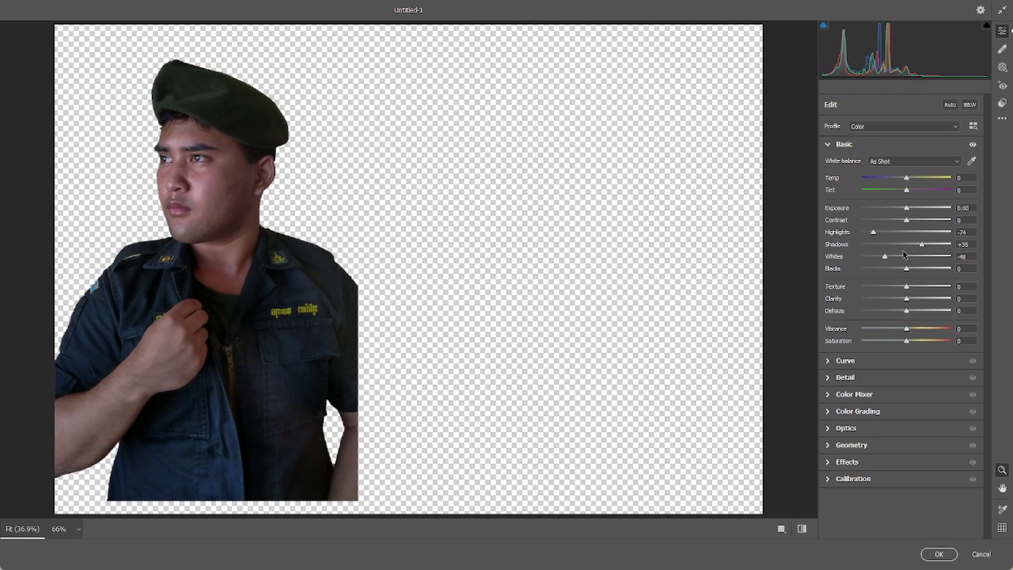
# Step: Set Color Mixer saturation to Oranges -14 and Yellows +21, hue to Oranges +20 and Yellows -22, and apply the filter
pyautogui.click(828, 145)
pyautogui.click(828, 196)
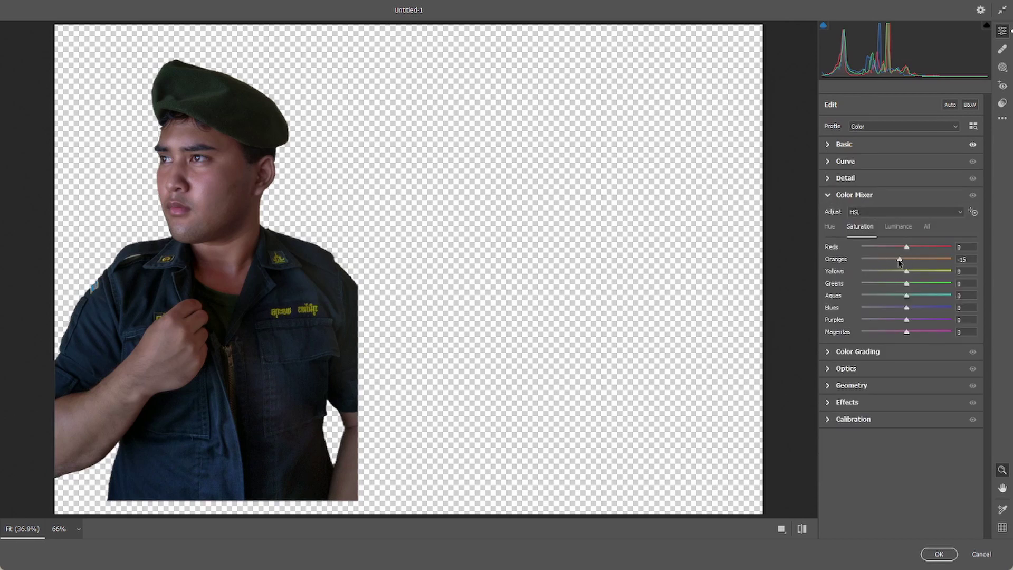
pyautogui.moveTo(906, 259)
pyautogui.mouseDown()
pyautogui.moveTo(880, 259)
pyautogui.moveTo(918, 273)
pyautogui.mouseUp()
pyautogui.click(832, 227)
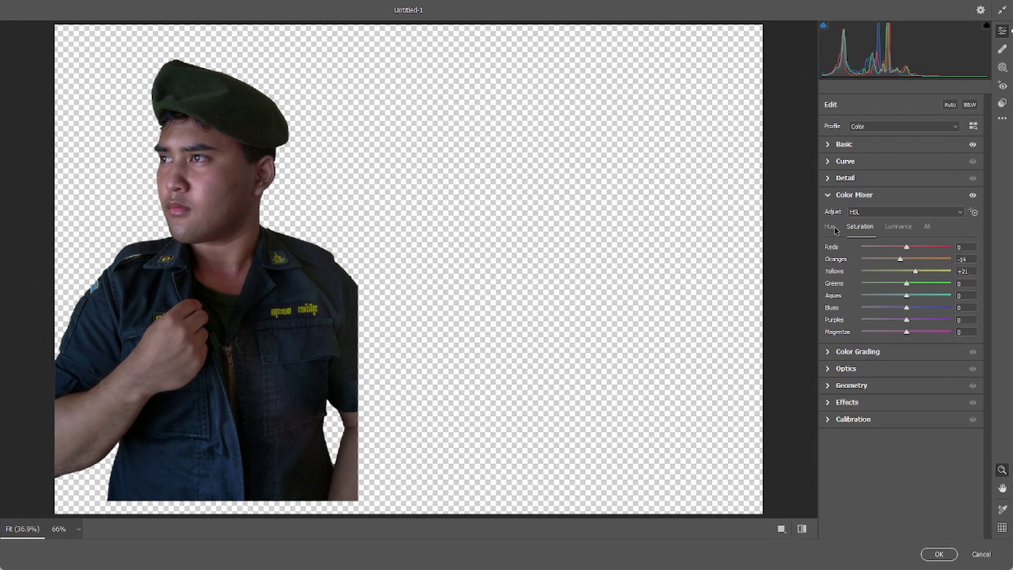
pyautogui.moveTo(907, 260); pyautogui.dragTo(910, 275)
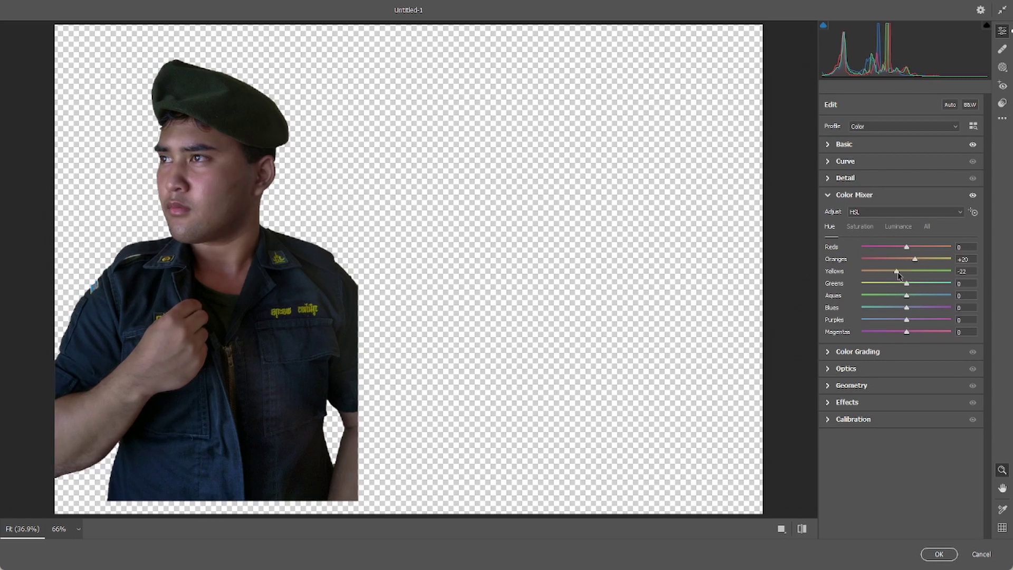
pyautogui.click(939, 554)
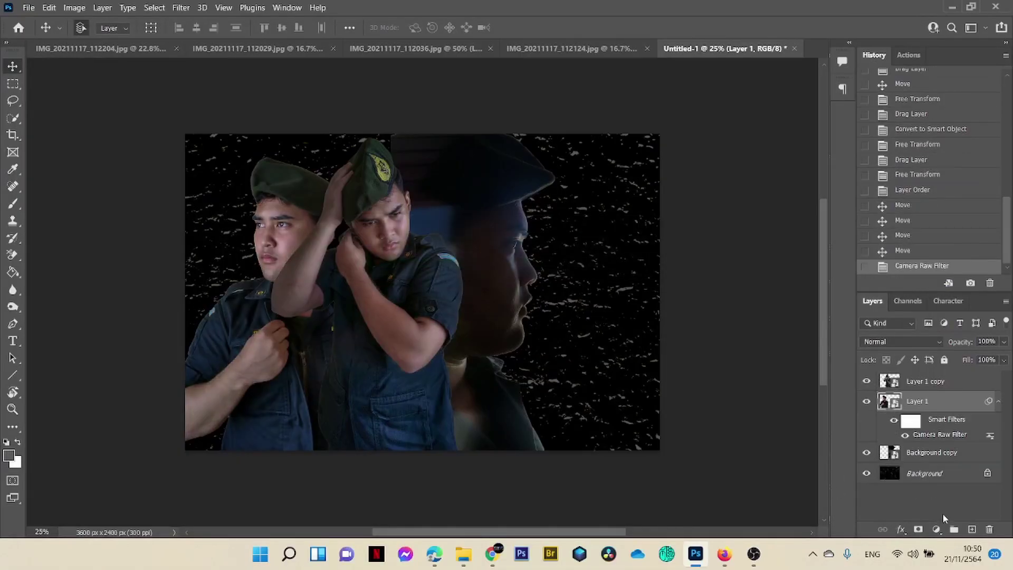
# Step: Add a Selective Color adjustment clipped to Layer 1, with Reds set to Cyan +14% and Magenta -13%
pyautogui.click(937, 530)
pyautogui.click(944, 519)
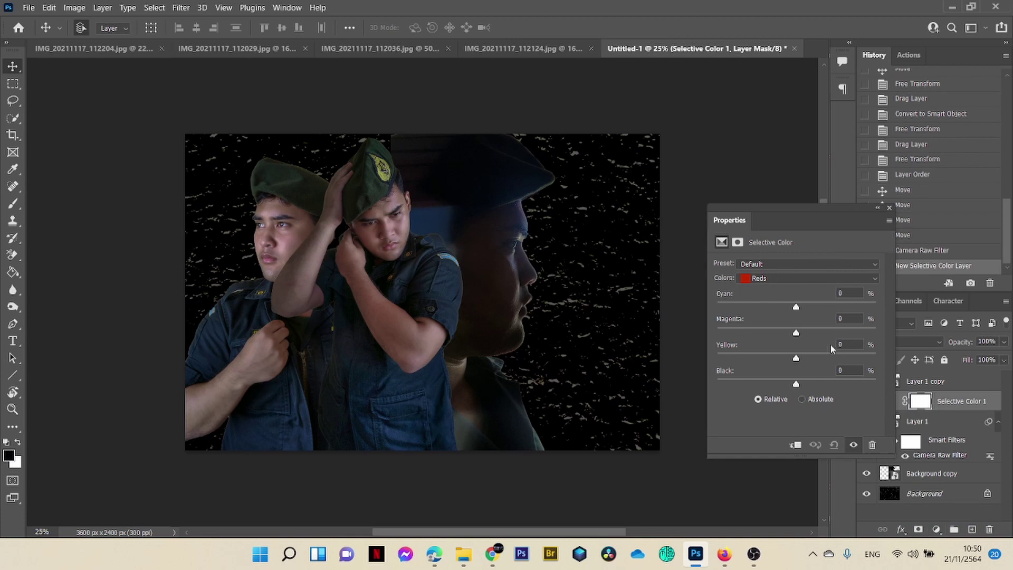
pyautogui.moveTo(796, 307); pyautogui.dragTo(776, 337)
pyautogui.click(796, 445)
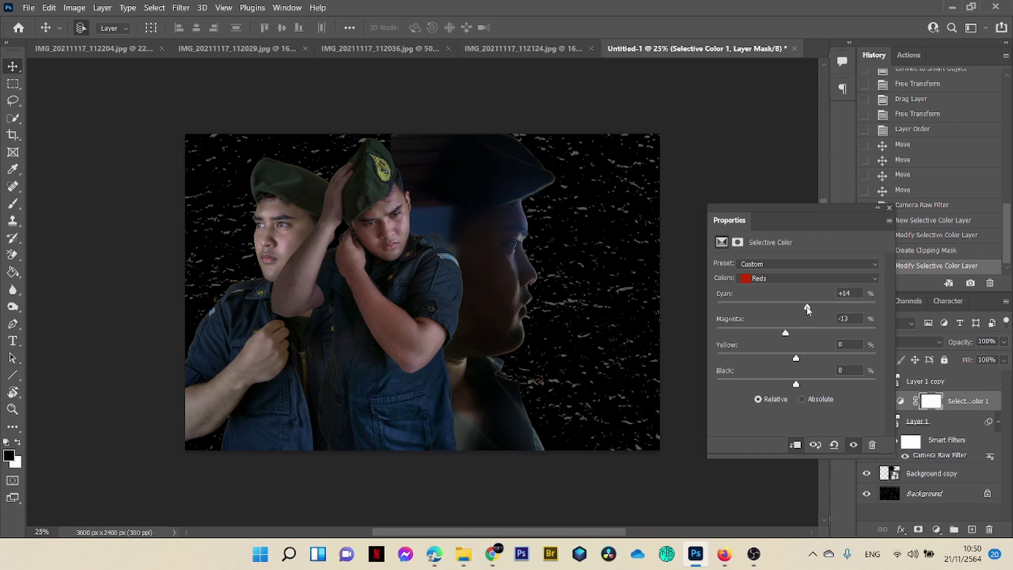
pyautogui.click(890, 207)
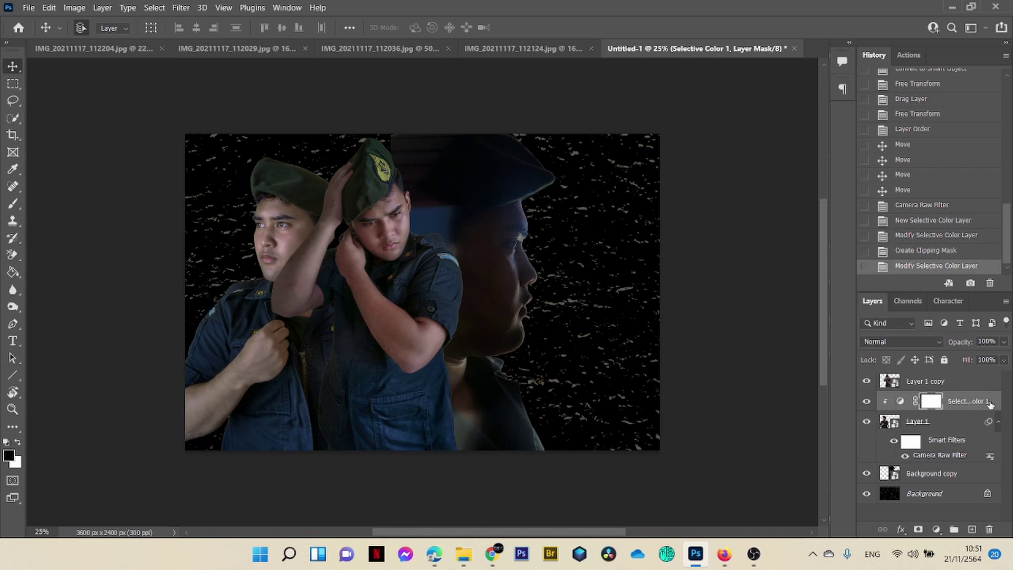
# Step: Merge the Selective Color adjustment with Layer 1
pyautogui.click(997, 422)
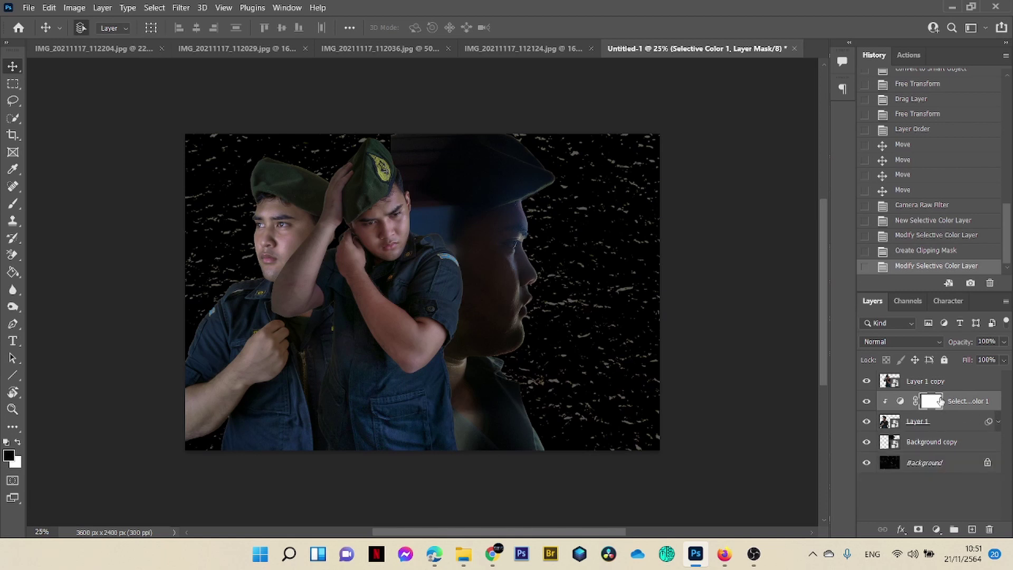
pyautogui.rightClick(948, 426)
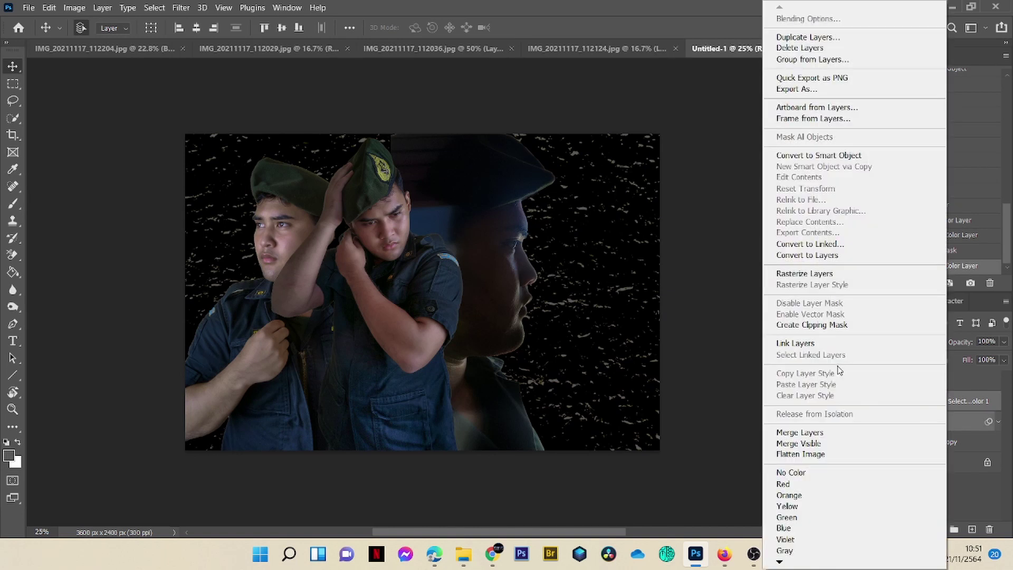
pyautogui.click(811, 434)
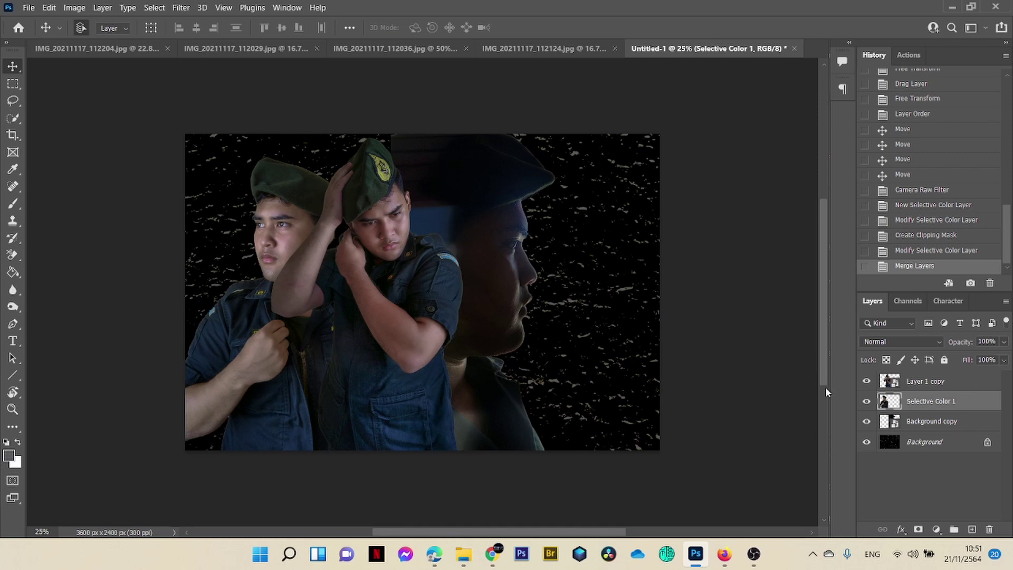
# Step: Copy the Red channel of the Selective Color 1 layer, paste it as a new grayscale layer and align it over the left figure
pyautogui.click(908, 302)
pyautogui.click(914, 339)
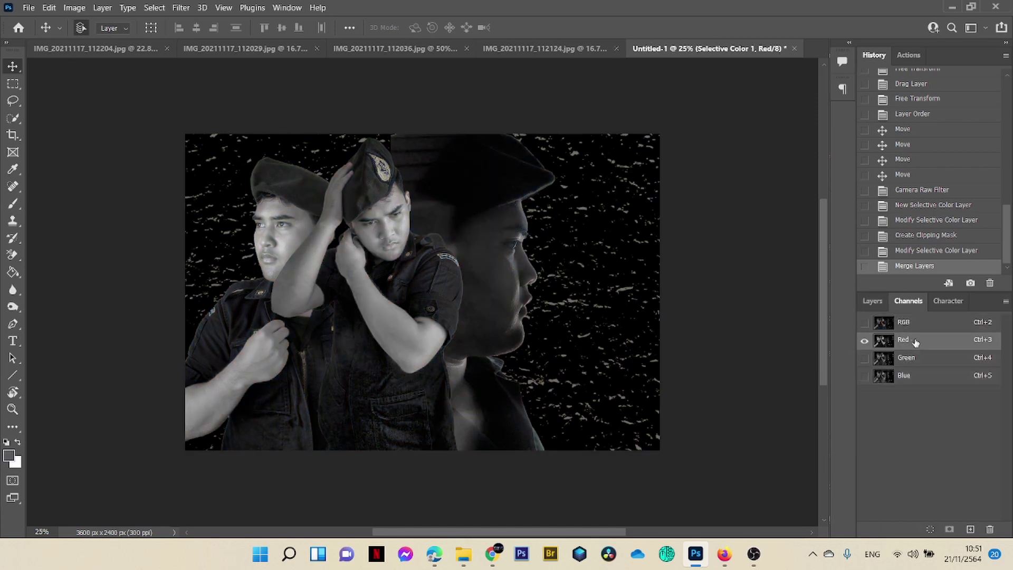
pyautogui.hotkey('ctrl', 'a')
pyautogui.click(900, 322)
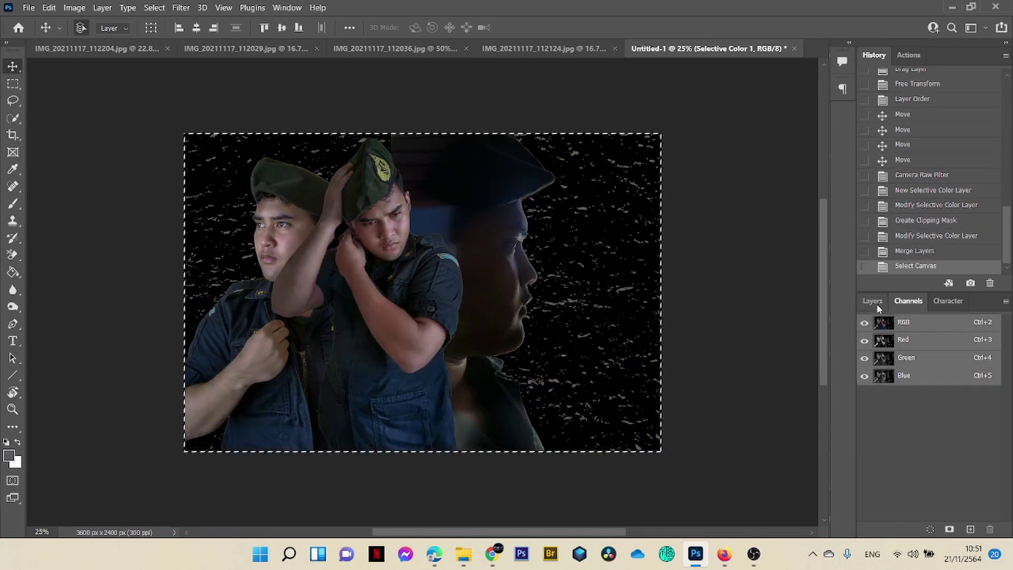
pyautogui.click(876, 303)
pyautogui.hotkey('ctrl', 'v')
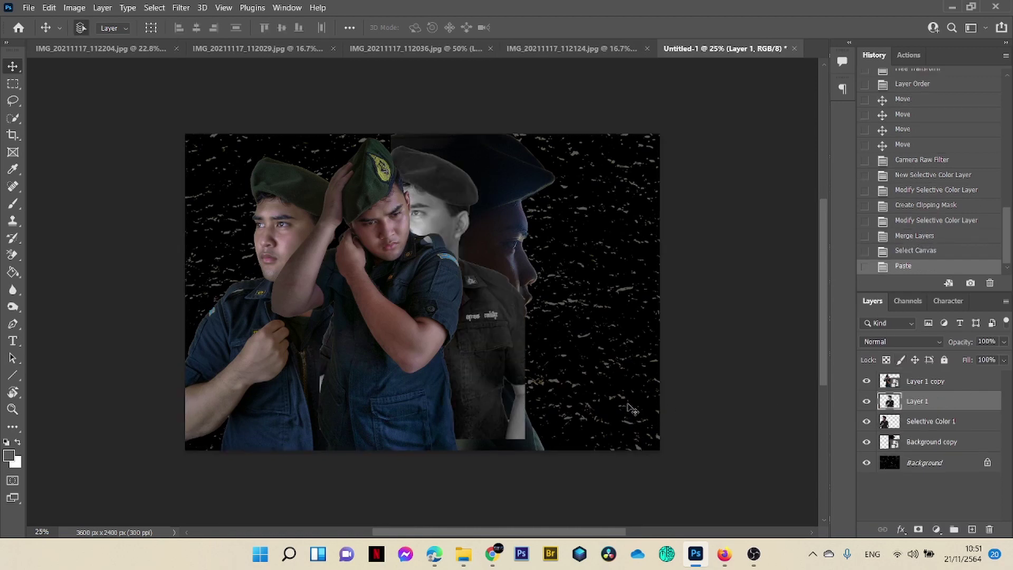
pyautogui.moveTo(488, 340); pyautogui.dragTo(364, 351)
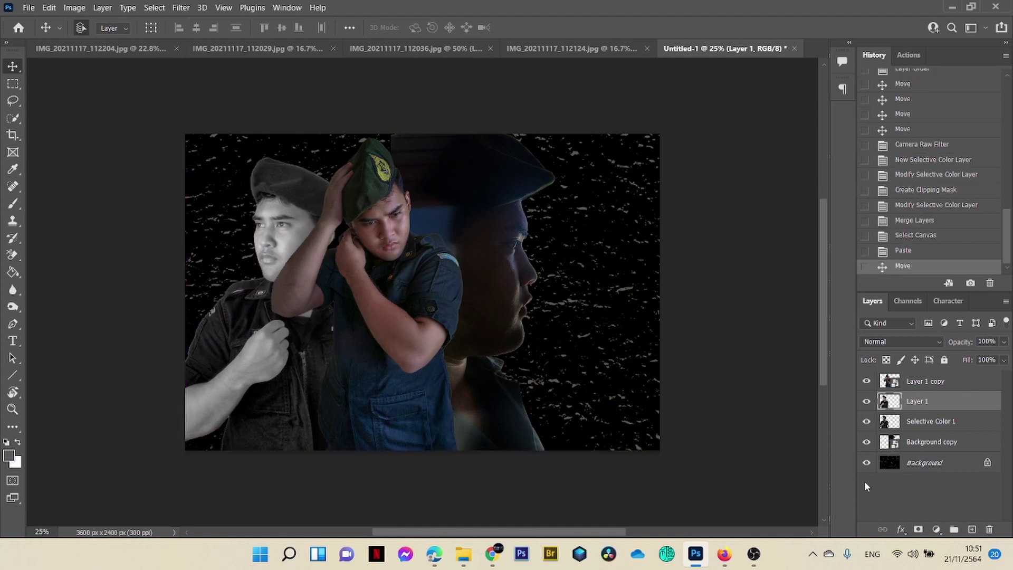
# Step: Set the pasted grayscale layer's blend mode to Soft Light and compare the left figure with the layer hidden and shown
pyautogui.click(935, 343)
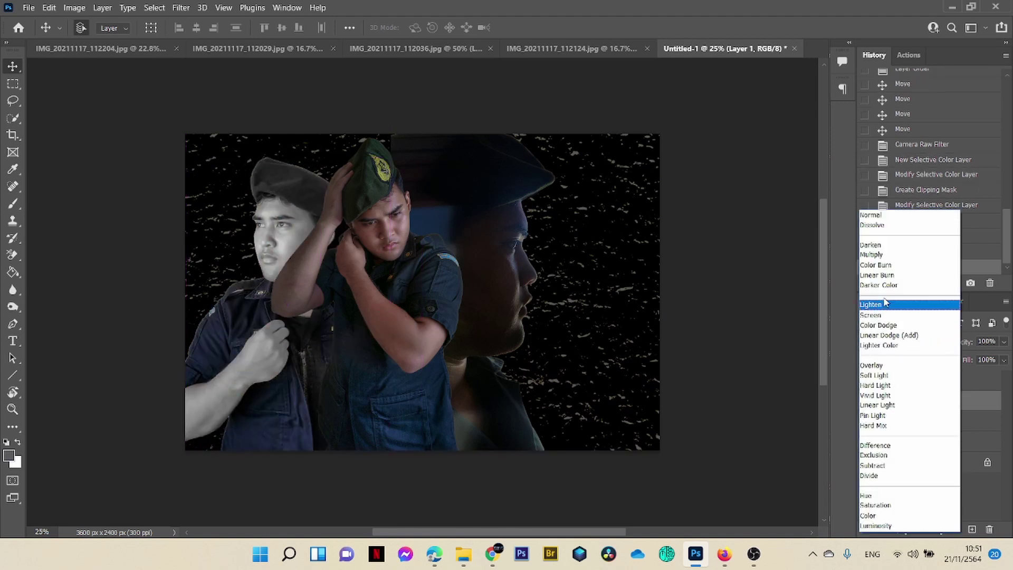
pyautogui.click(882, 376)
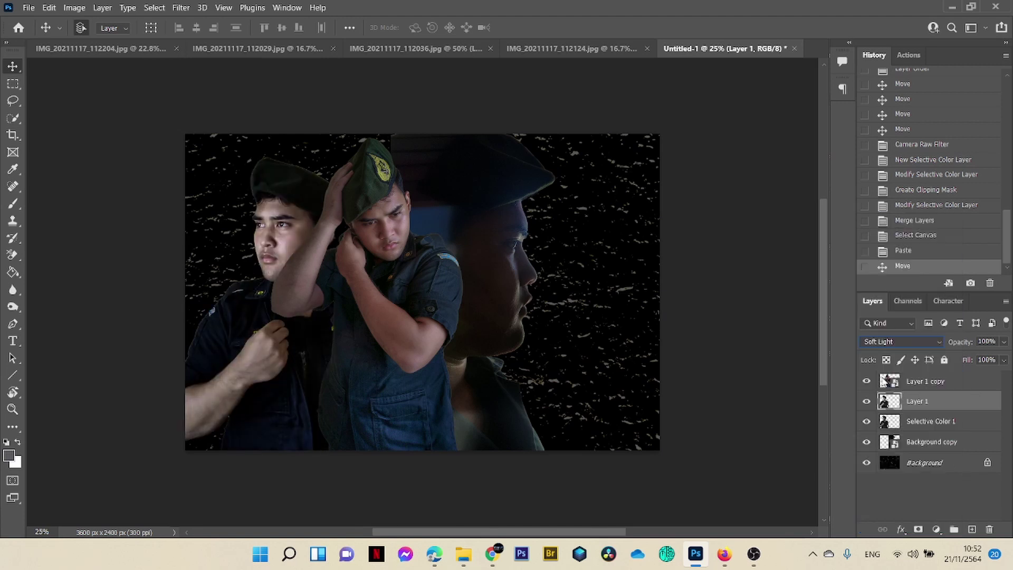
pyautogui.click(867, 403)
pyautogui.click(867, 403)
pyautogui.click(867, 403)
pyautogui.click(867, 403)
pyautogui.click(867, 403)
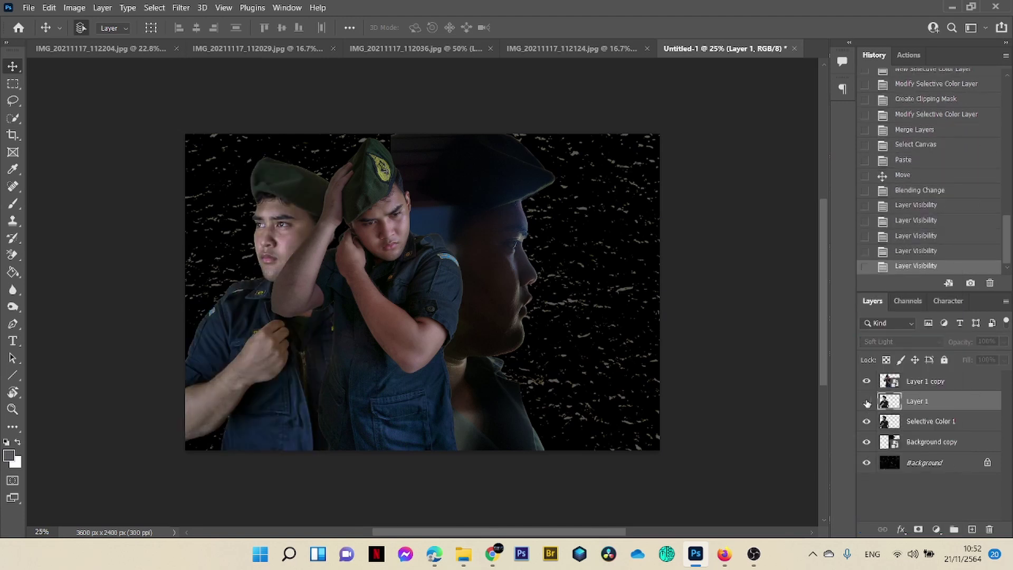
pyautogui.click(867, 403)
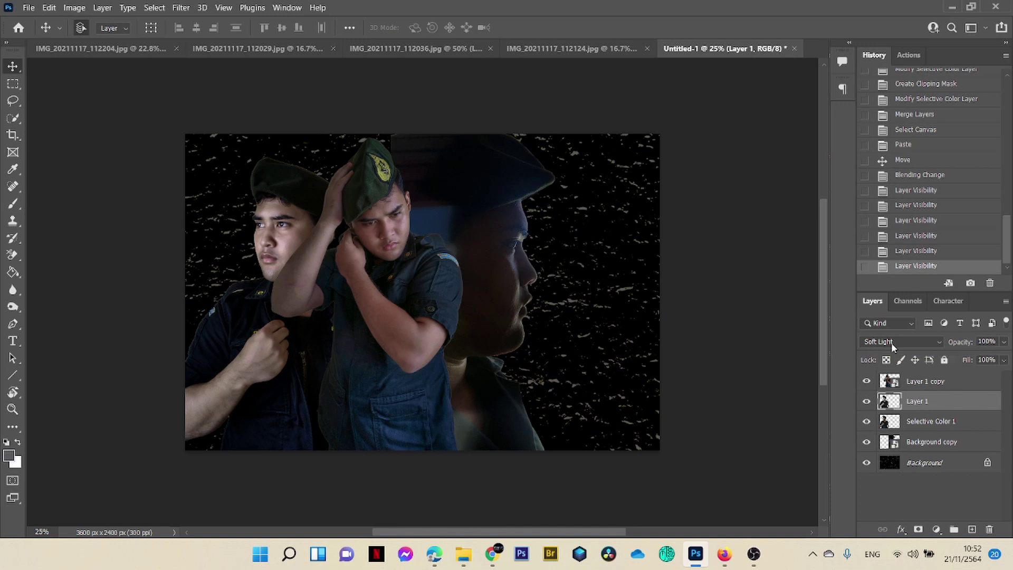
# Step: Add a new layer directly above Background, fill it with a black-to-white radial gradient centred on the large profile, and invert it
pyautogui.click(933, 463)
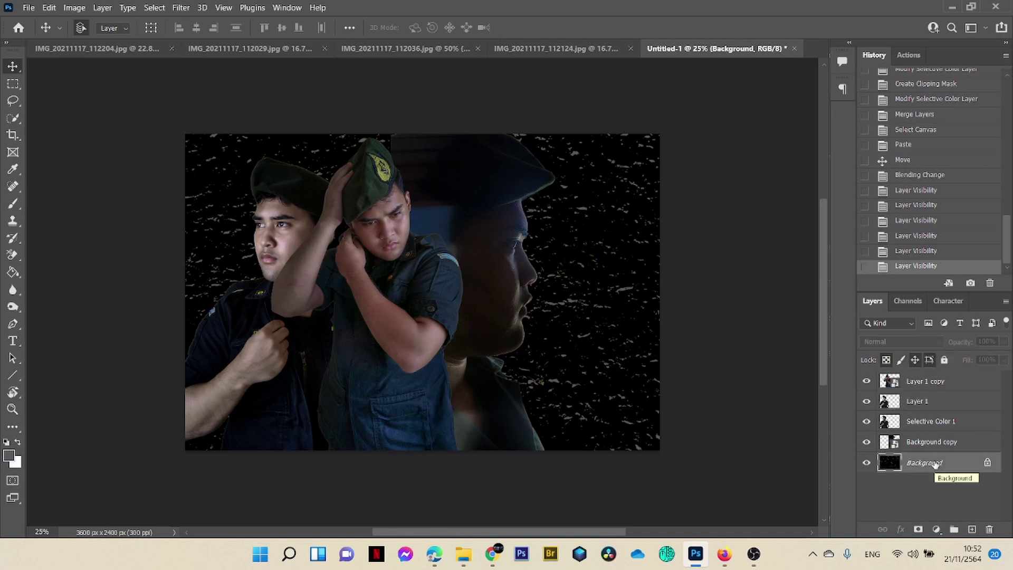
pyautogui.click(972, 529)
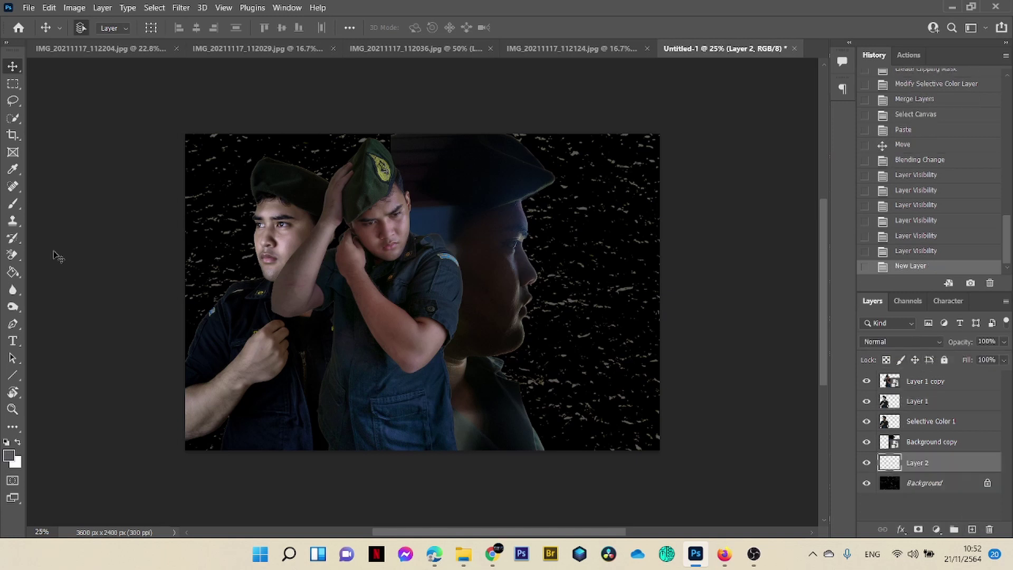
pyautogui.moveTo(13, 272); pyautogui.dragTo(63, 275)
pyautogui.click(63, 274)
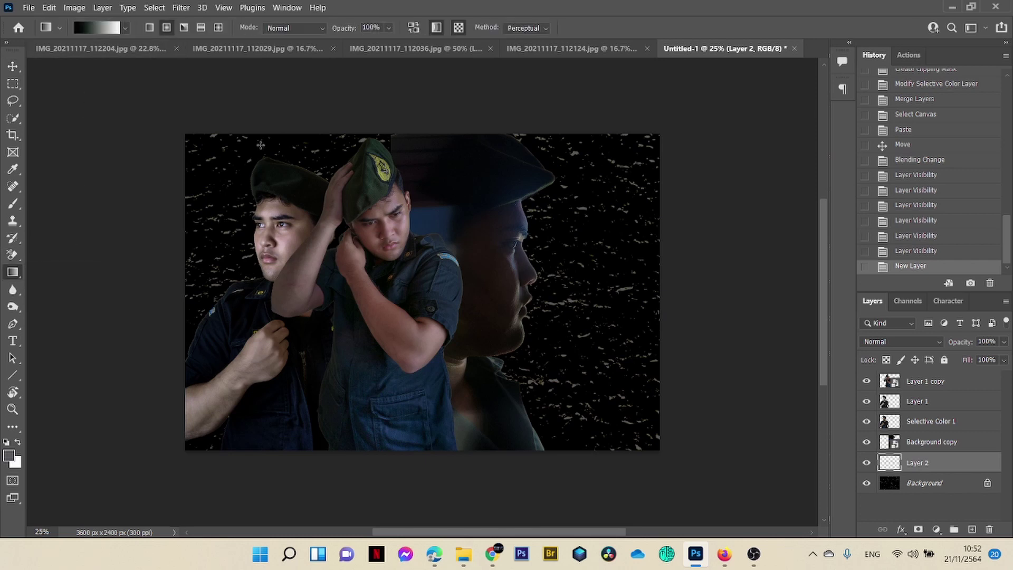
pyautogui.moveTo(492, 295); pyautogui.dragTo(681, 485)
pyautogui.hotkey('ctrl', 'i')
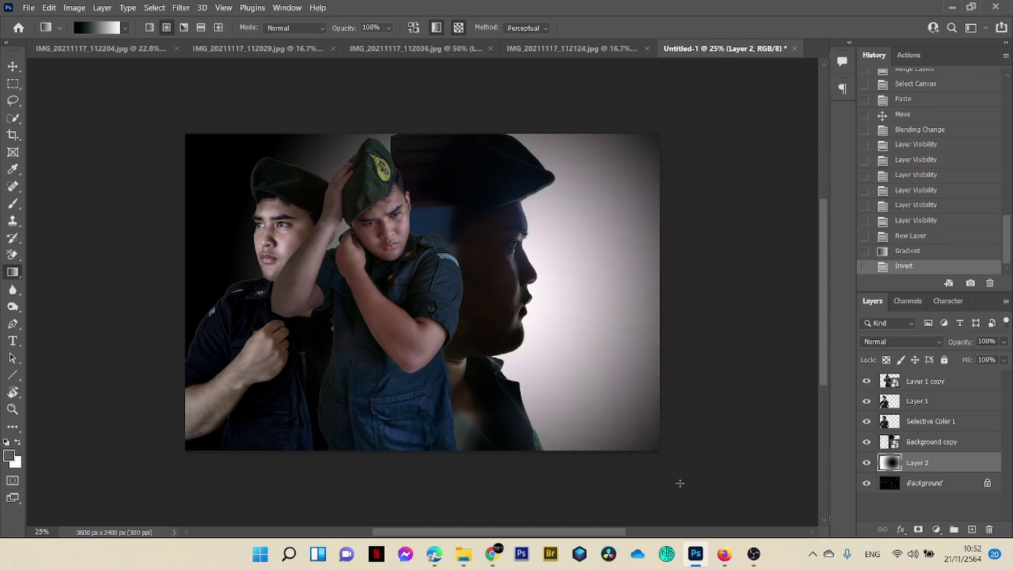
# Step: Try shifting the Layer 2 gradient slightly to the left and undo the move
pyautogui.press('b')
pyautogui.press('v')
pyautogui.moveTo(636, 369); pyautogui.dragTo(590, 357)
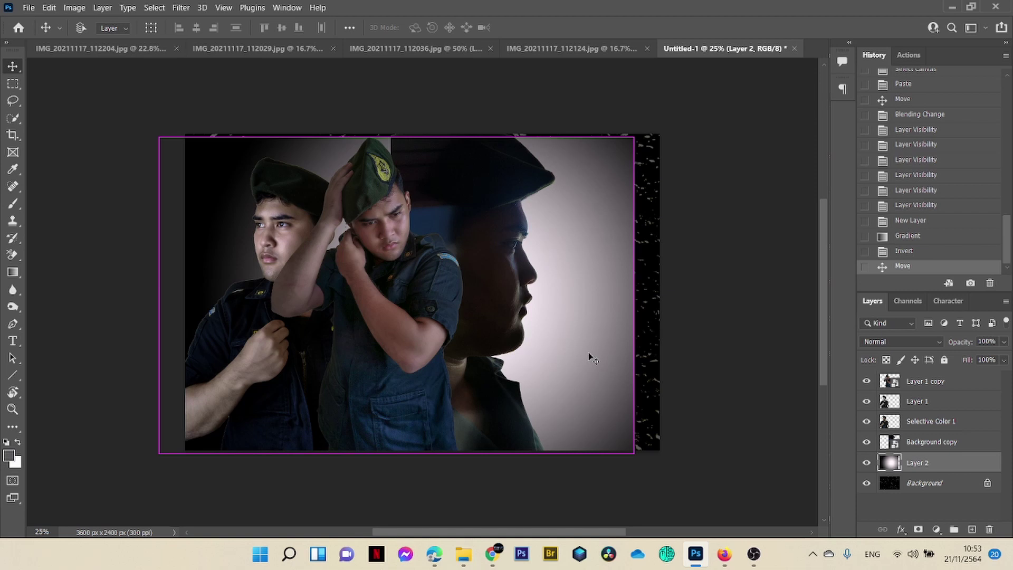
pyautogui.hotkey('ctrl', 'z')
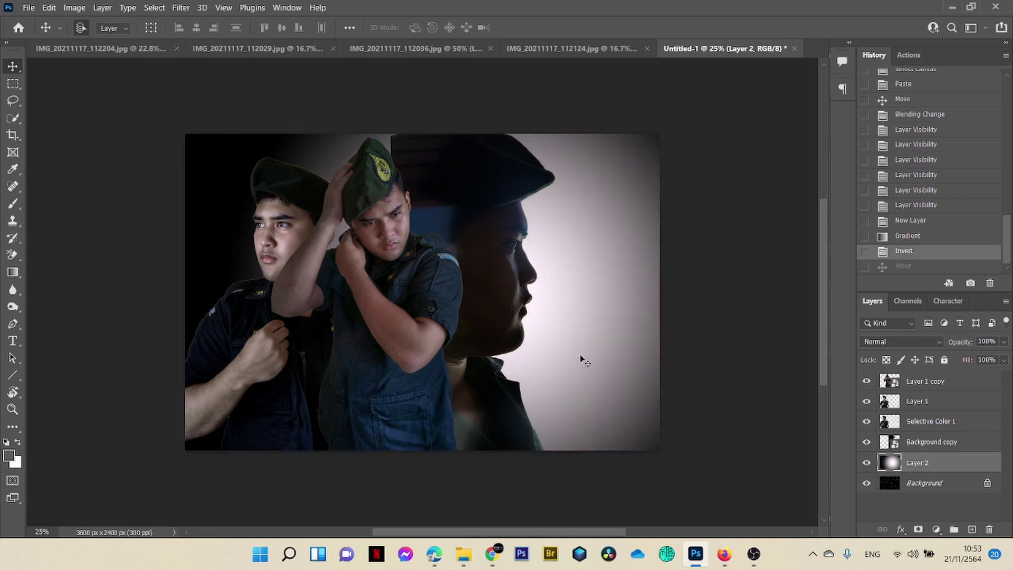
# Step: Redraw Layer 2's radial gradient from the middle figure's shoulder out past the canvas edge and invert its tones
pyautogui.click(15, 273)
pyautogui.moveTo(407, 255); pyautogui.dragTo(651, 523)
pyautogui.hotkey('ctrl', 'i')
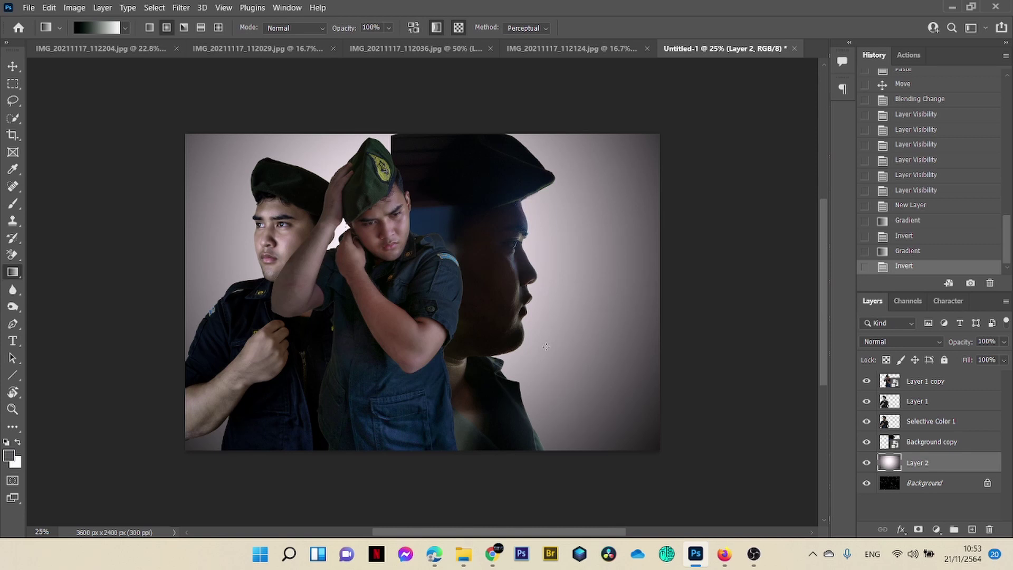
pyautogui.moveTo(455, 331); pyautogui.dragTo(525, 400)
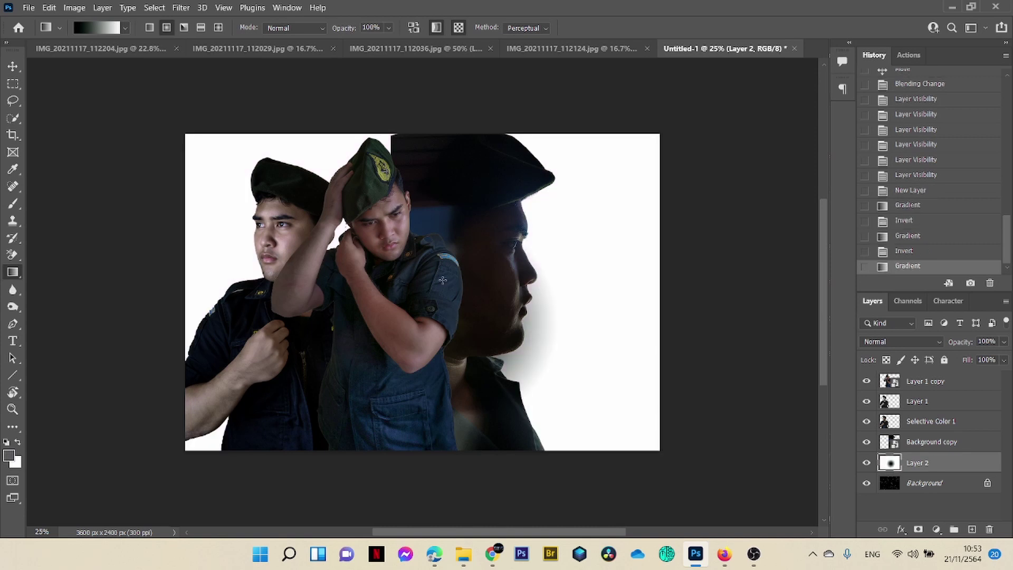
pyautogui.moveTo(442, 280); pyautogui.dragTo(691, 333)
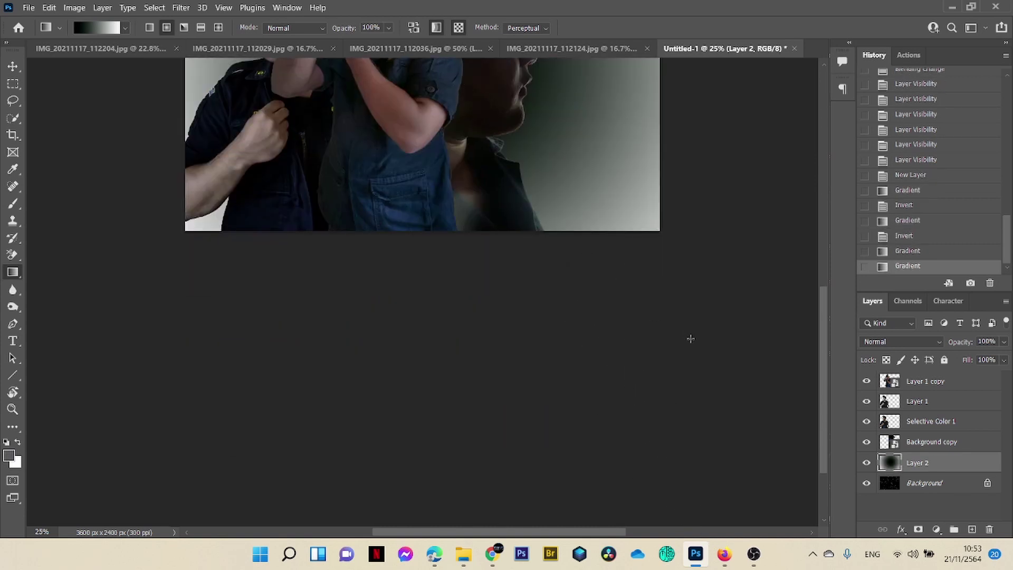
pyautogui.hotkey('ctrl', 'i')
pyautogui.scroll(5, 690, 338)
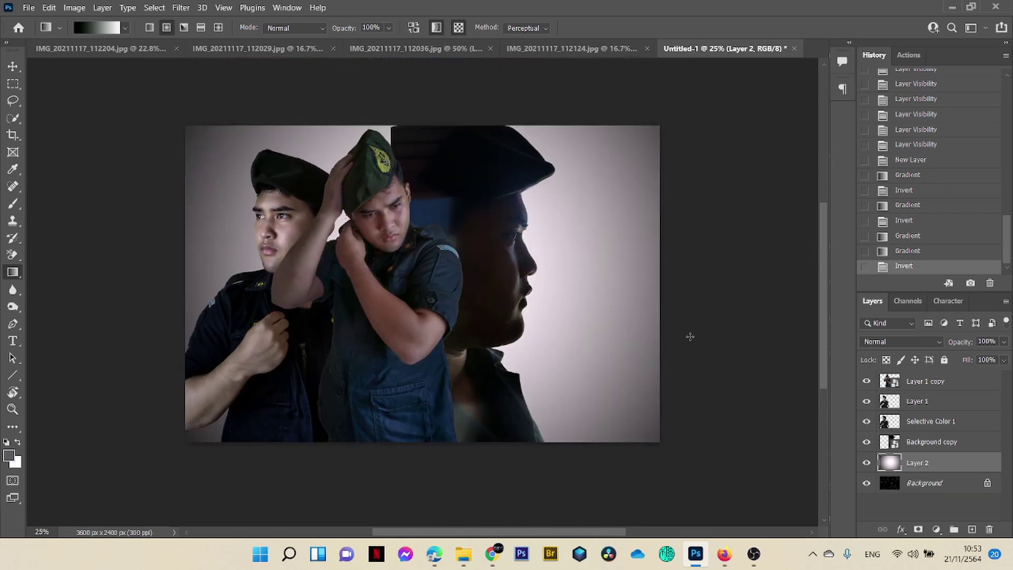
pyautogui.scroll(1, 692, 337)
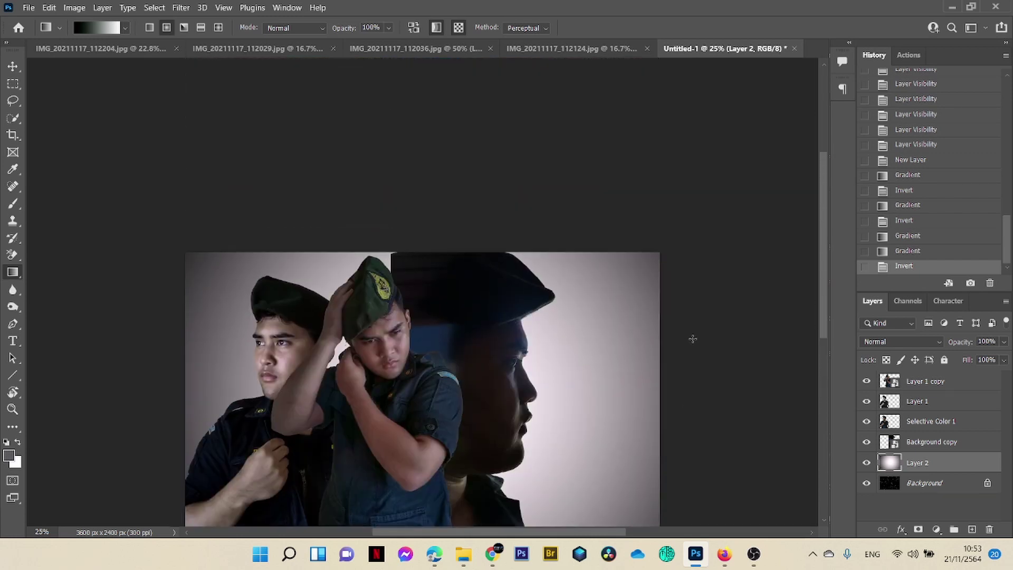
pyautogui.click(918, 339)
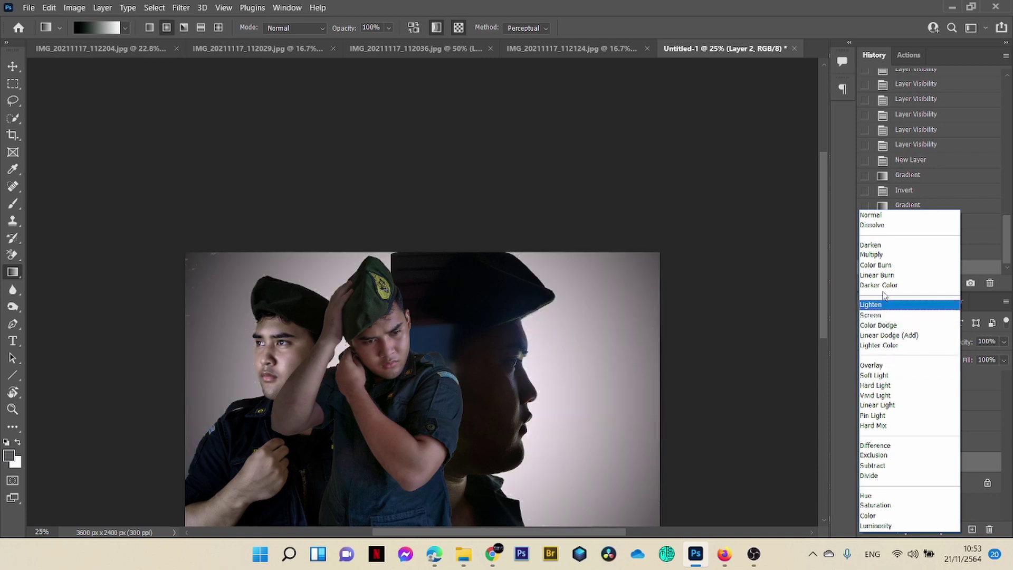
pyautogui.click(885, 218)
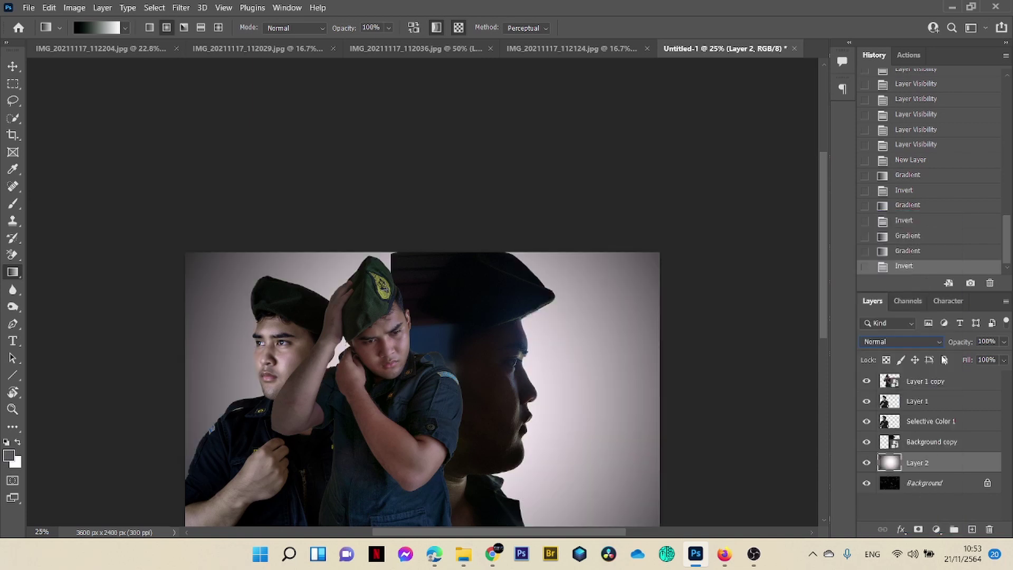
pyautogui.click(1004, 342)
pyautogui.moveTo(1005, 358)
pyautogui.mouseDown()
pyautogui.moveTo(994, 359)
pyautogui.moveTo(1003, 358)
pyautogui.mouseUp()
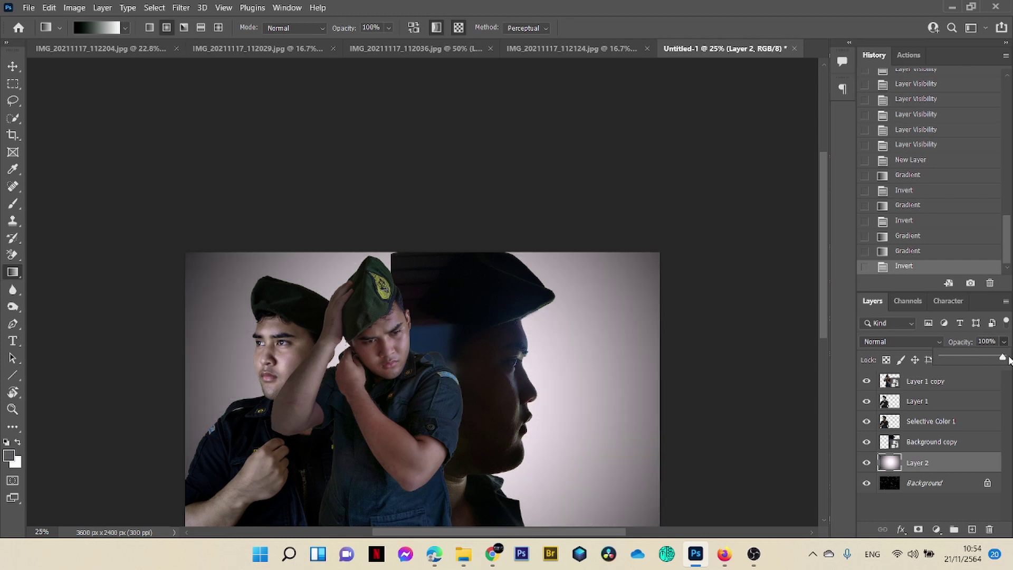
pyautogui.moveTo(1007, 359)
pyautogui.mouseDown()
pyautogui.moveTo(965, 359)
pyautogui.moveTo(1007, 360)
pyautogui.mouseUp()
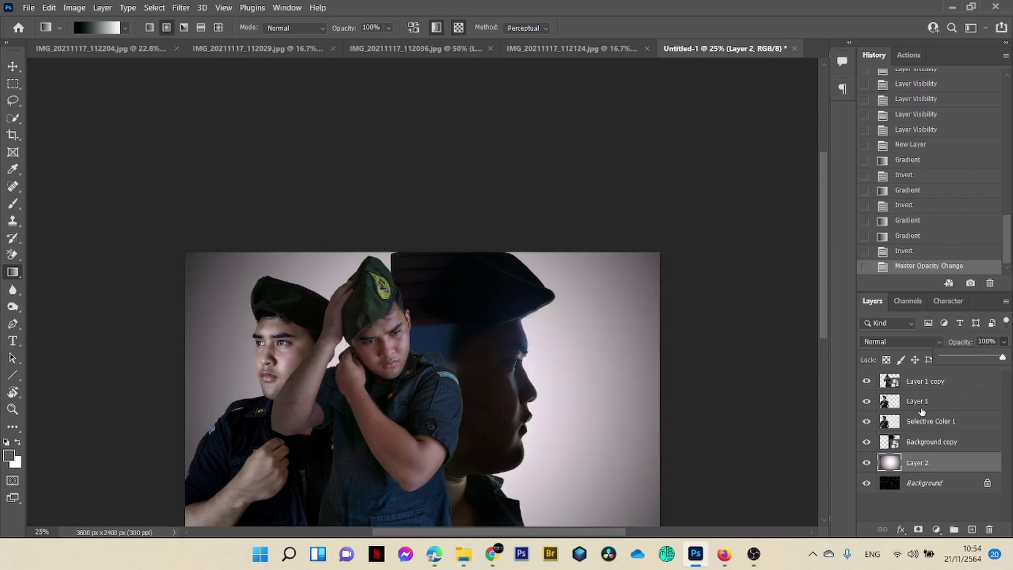
# Step: Enlarge Layer 2 slightly, redraw its radial gradient from the middle figure's chest to well beyond the canvas's upper-right corner, and invert it
pyautogui.hotkey('ctrl', 't')
pyautogui.moveTo(660, 253); pyautogui.dragTo(682, 235)
pyautogui.click(643, 27)
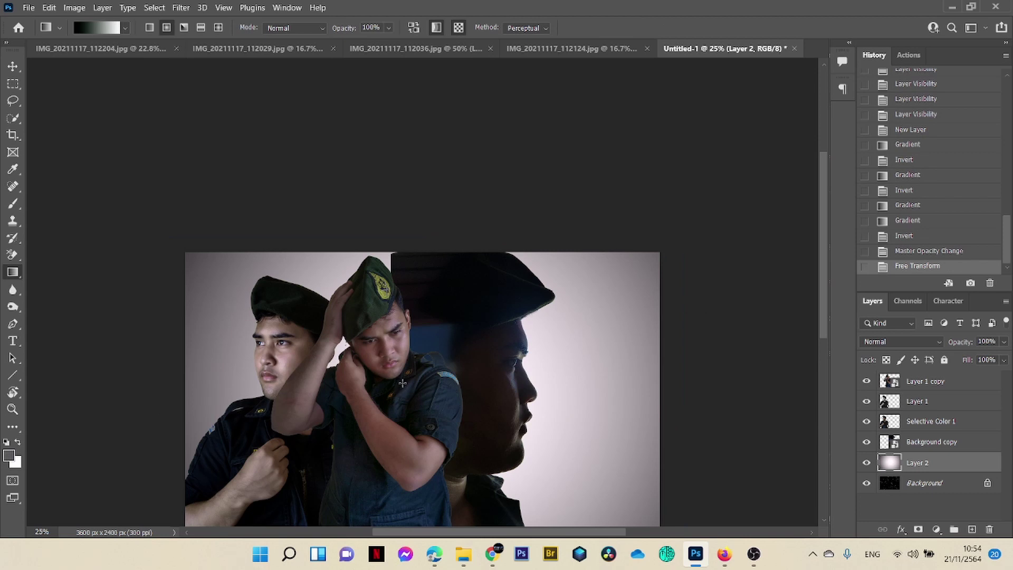
pyautogui.moveTo(402, 384); pyautogui.dragTo(776, 90)
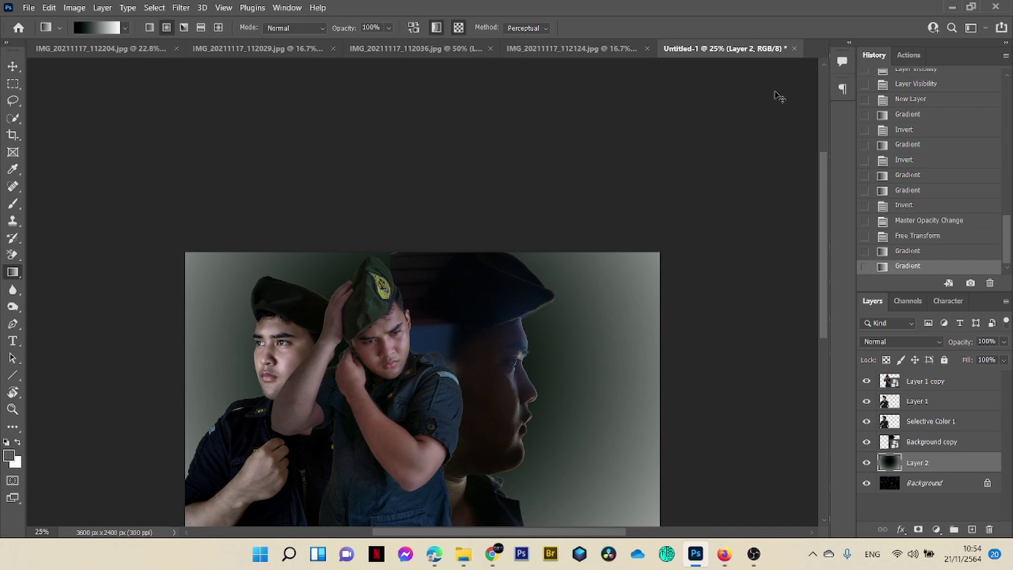
pyautogui.hotkey('ctrl', 'i')
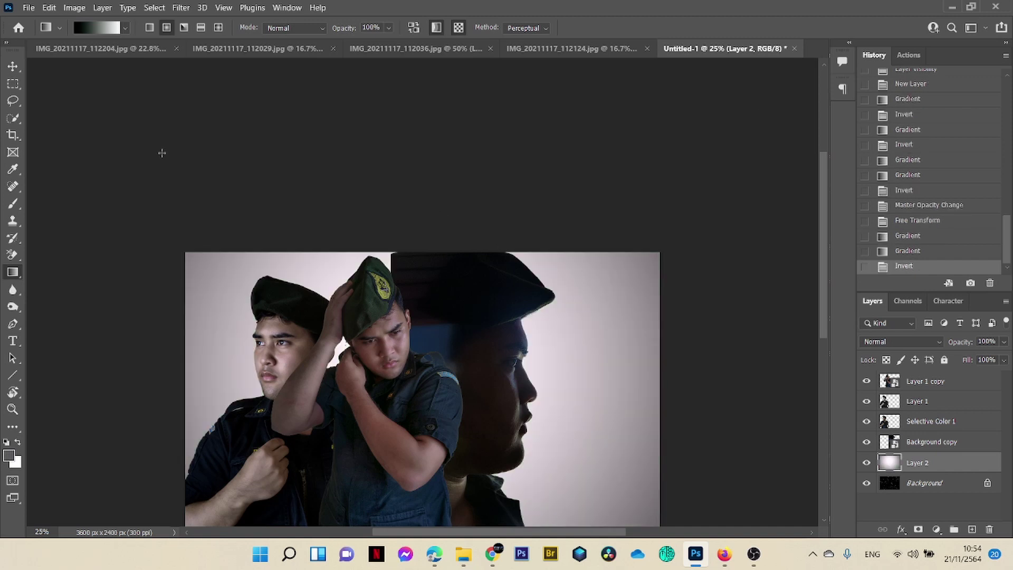
# Step: Examine the composite's Red, Green and Blue channels one by one and return to the full-colour layer view
pyautogui.click(909, 302)
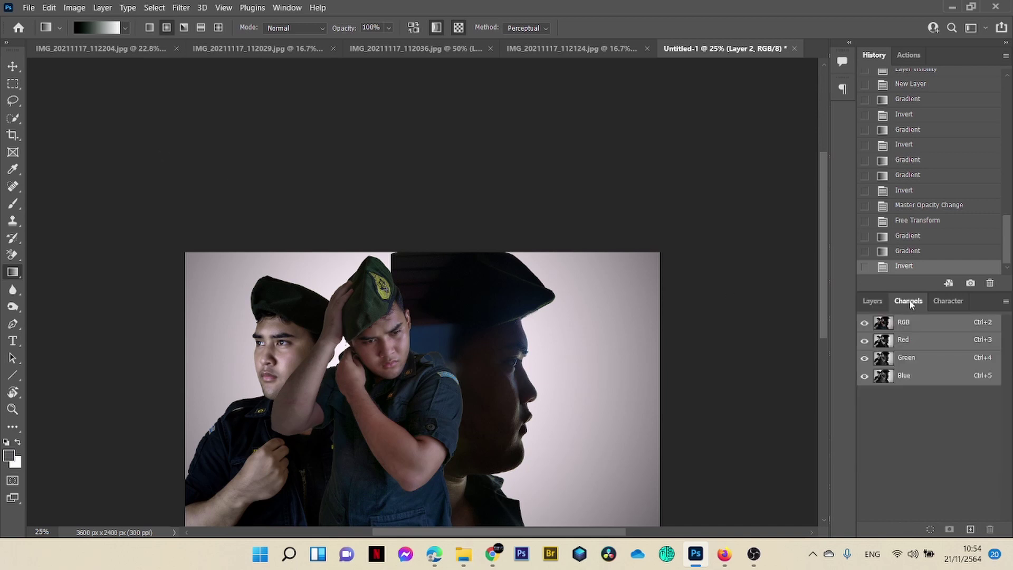
pyautogui.click(918, 343)
pyautogui.click(918, 358)
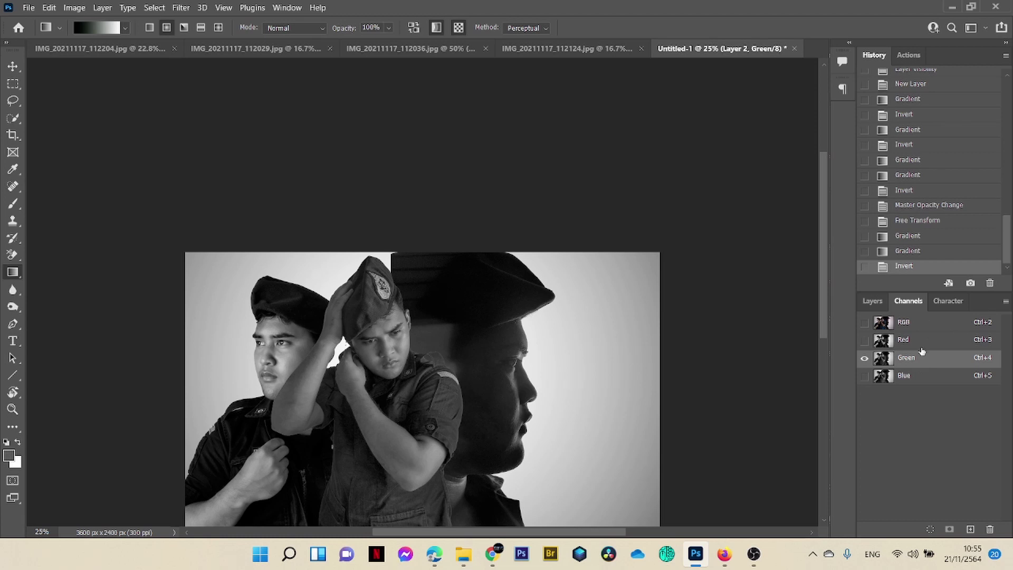
pyautogui.click(920, 376)
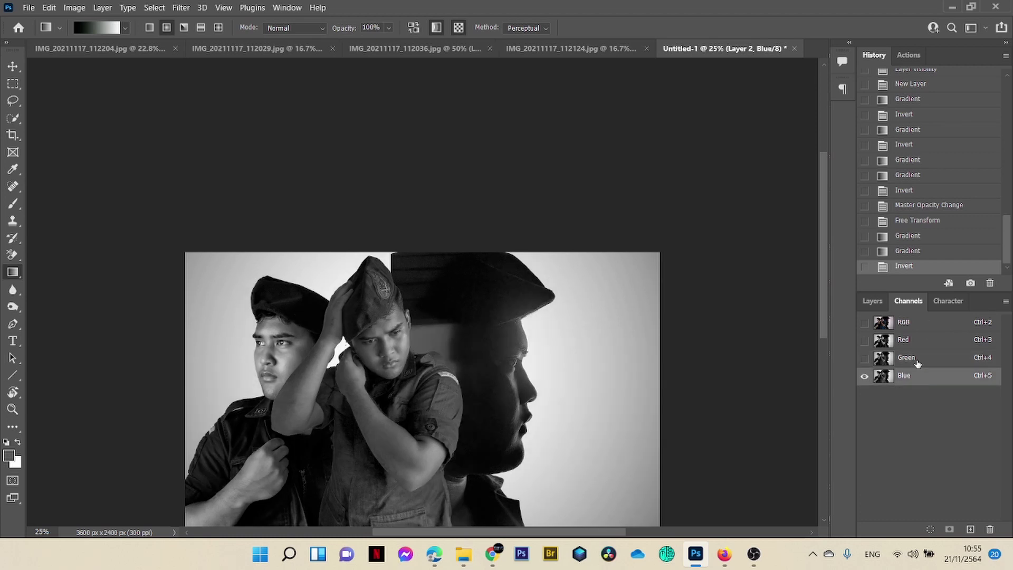
pyautogui.click(920, 322)
pyautogui.click(867, 302)
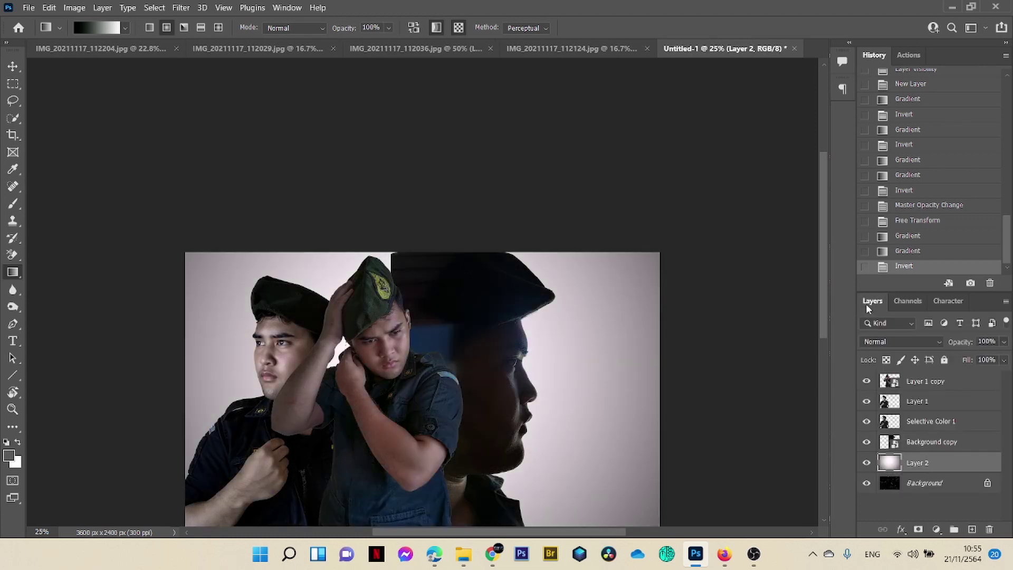
# Step: Set Layer 2's blend mode to Multiply, compare its effect on the background, and merge it with the Background layer
pyautogui.click(900, 338)
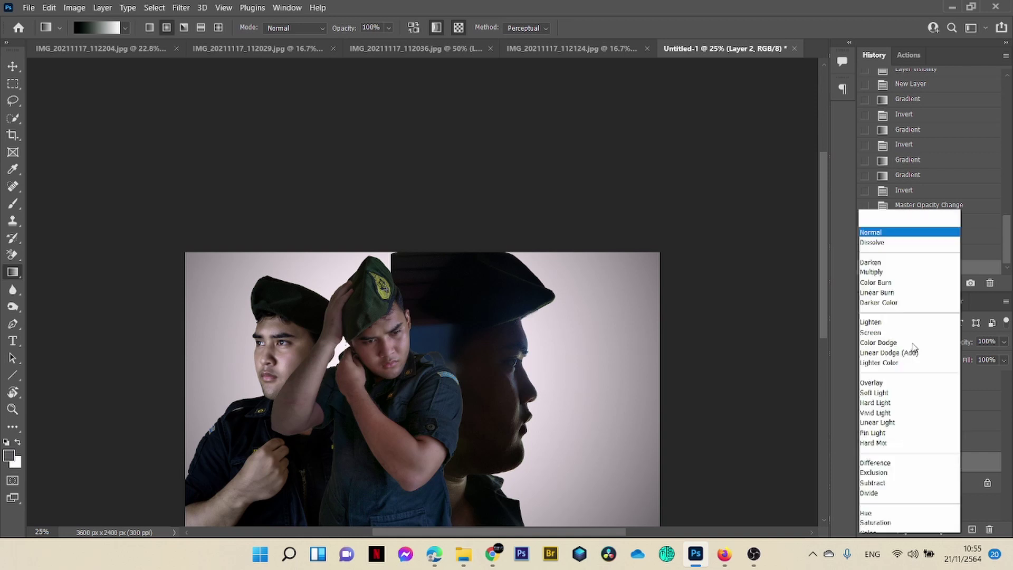
pyautogui.click(891, 256)
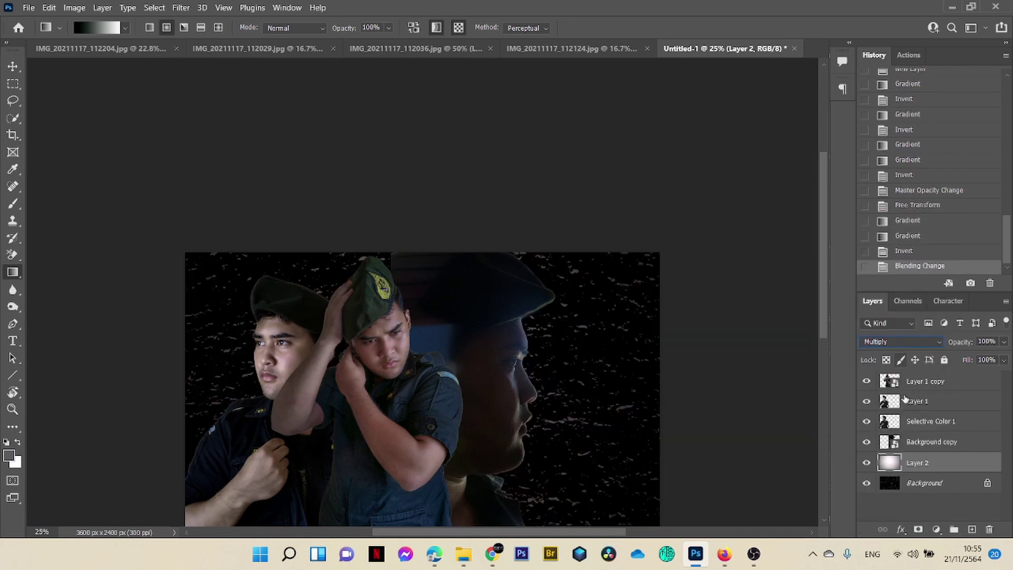
pyautogui.click(867, 463)
pyautogui.click(867, 463)
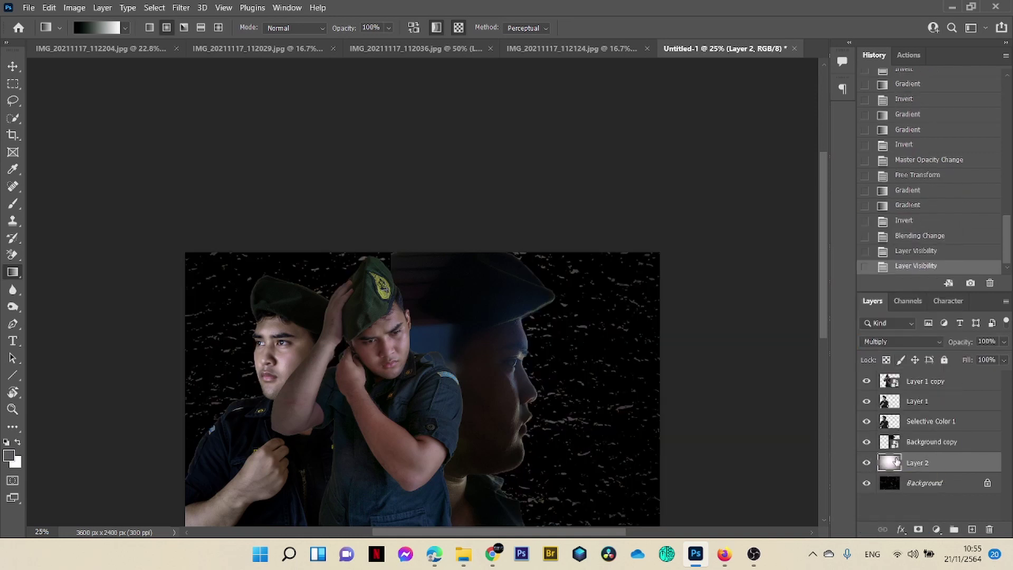
pyautogui.moveTo(1003, 344)
pyautogui.mouseDown()
pyautogui.moveTo(991, 359)
pyautogui.moveTo(1002, 359)
pyautogui.mouseUp()
pyautogui.rightClick(935, 484)
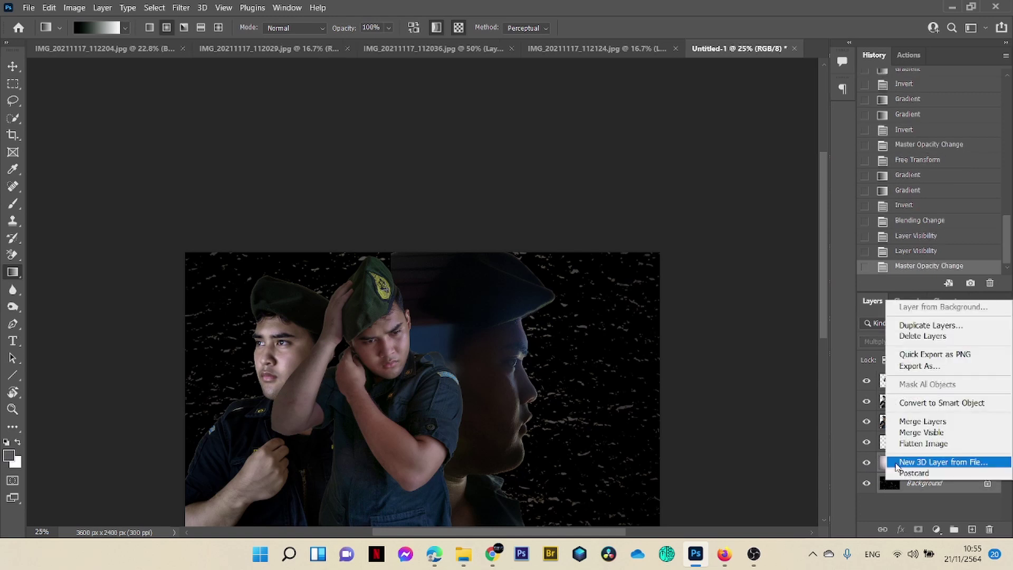
pyautogui.click(921, 417)
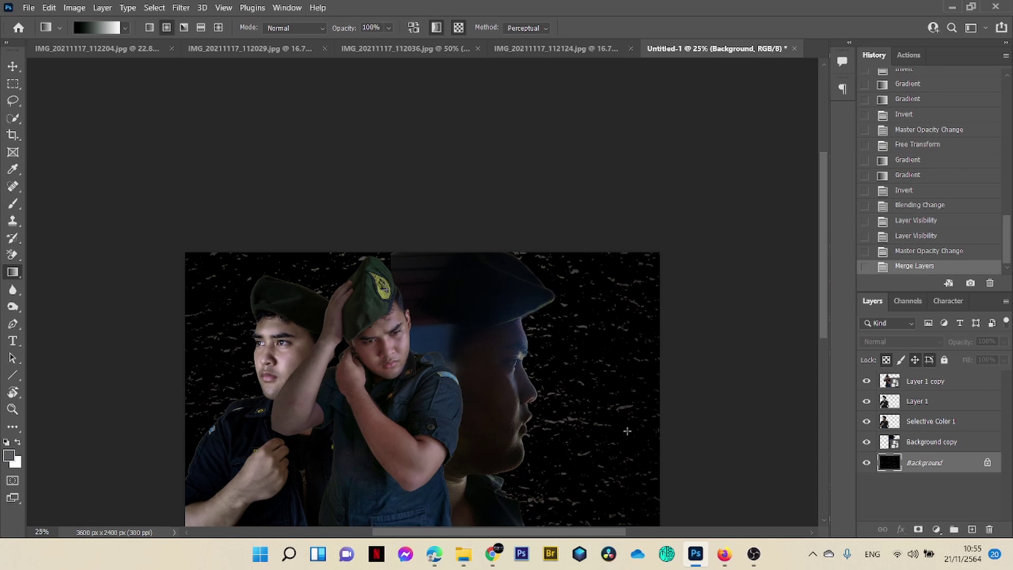
# Step: Add a new layer above the Background and change the gradient's white end stop to a light grey
pyautogui.click(973, 529)
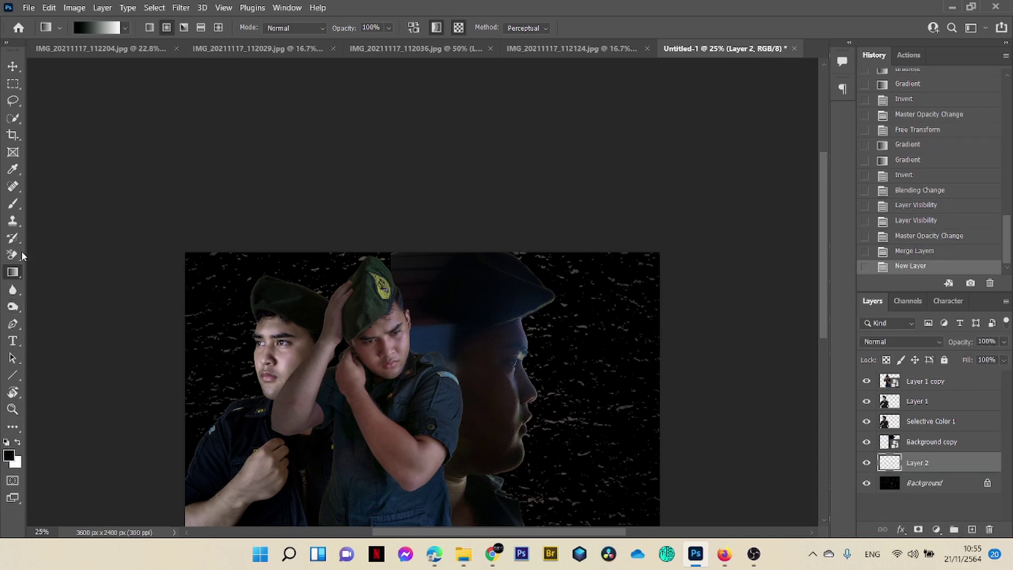
pyautogui.click(125, 30)
pyautogui.click(113, 29)
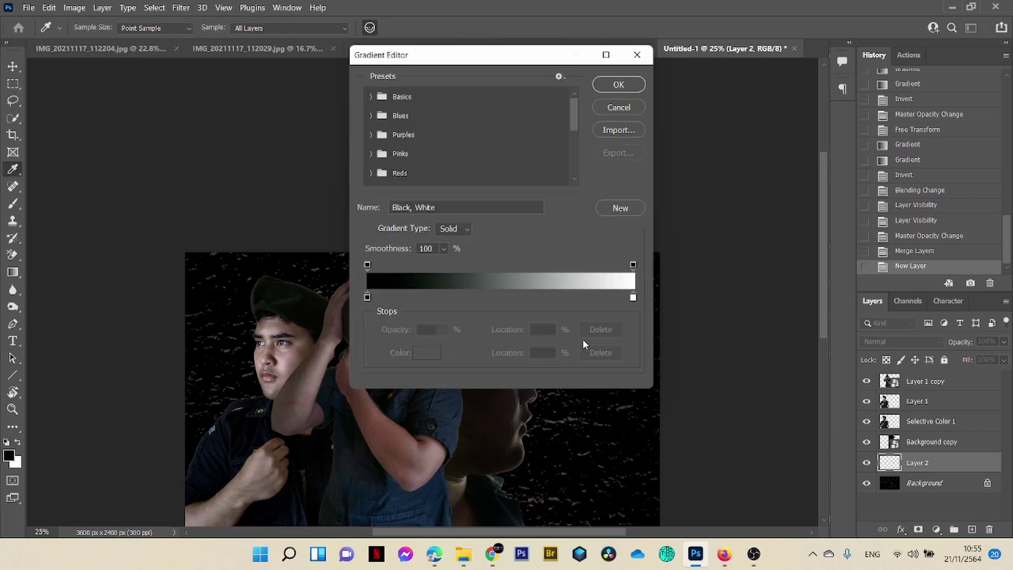
pyautogui.click(633, 299)
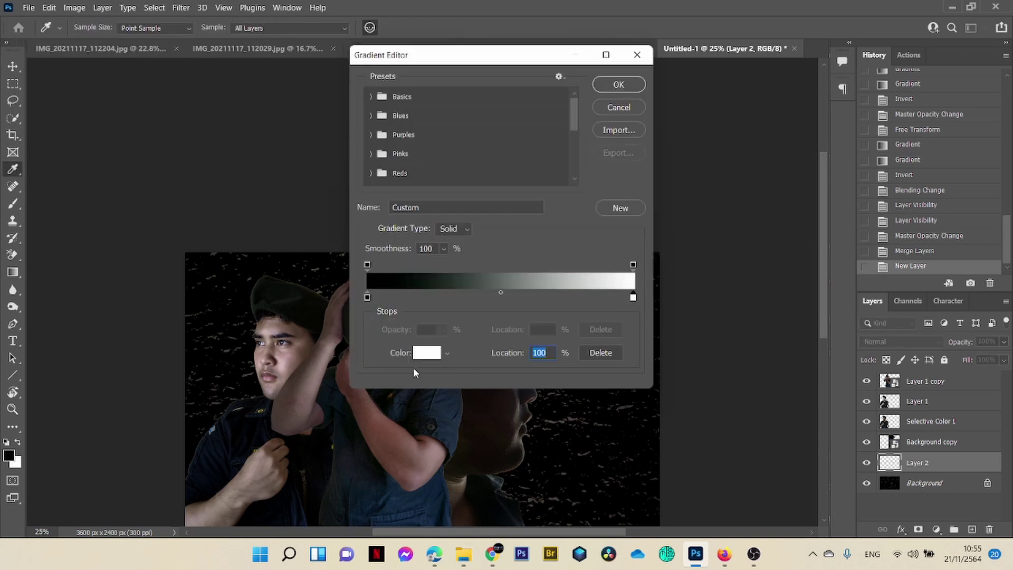
pyautogui.click(427, 353)
pyautogui.click(509, 200)
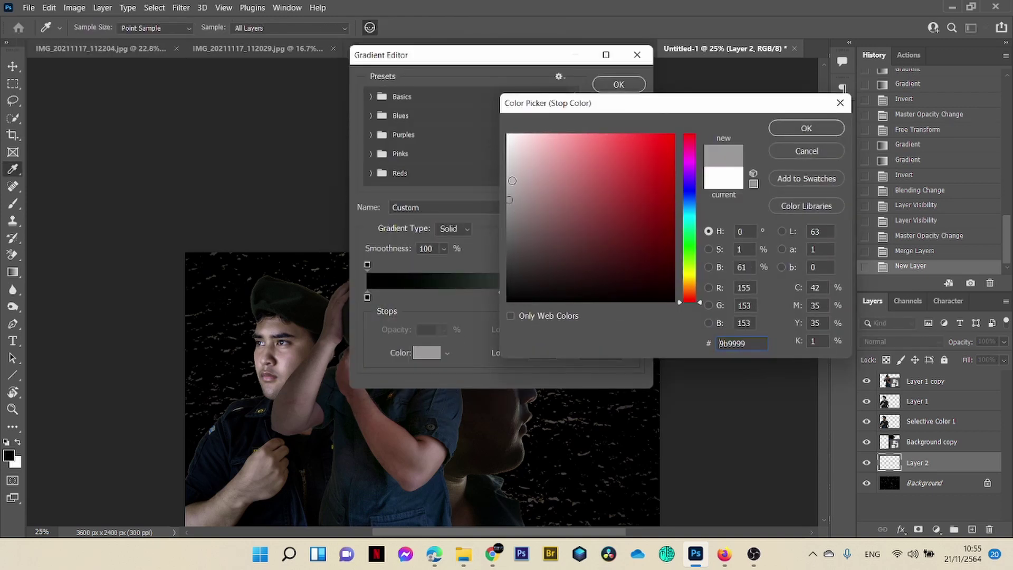
pyautogui.click(511, 180)
pyautogui.click(787, 131)
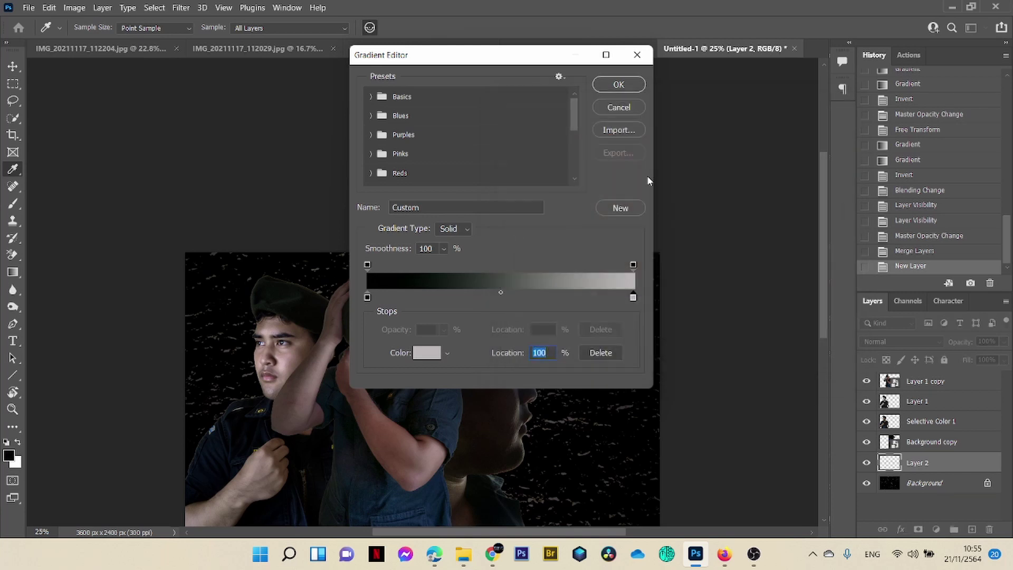
pyautogui.click(621, 85)
# Step: Draw an inverted radial gradient on Layer 2 from the middle figure's shoulder past the canvas's upper-right corner, and flip the layer horizontally
pyautogui.moveTo(462, 392); pyautogui.dragTo(678, 186)
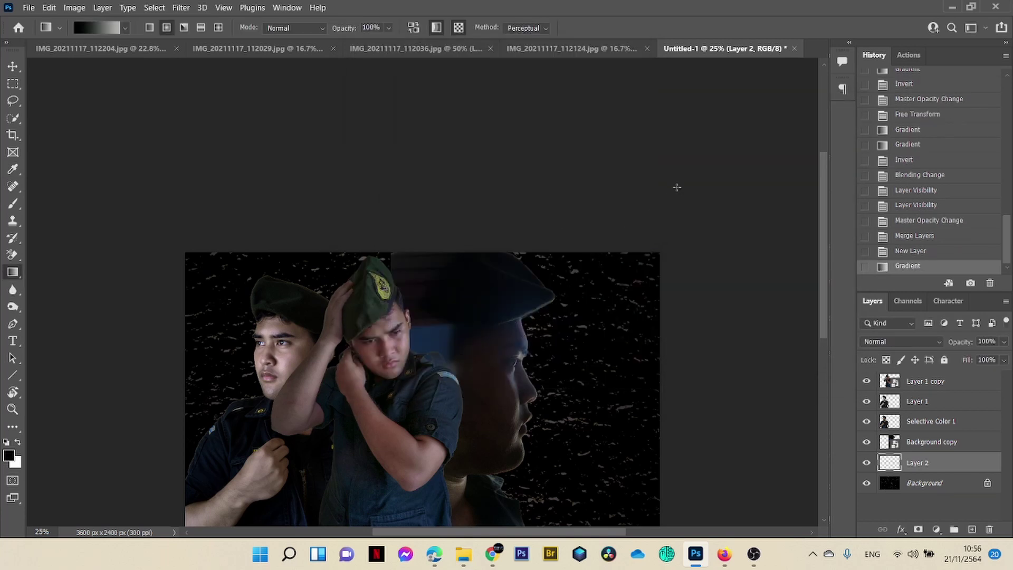
pyautogui.hotkey('ctrl', 'i')
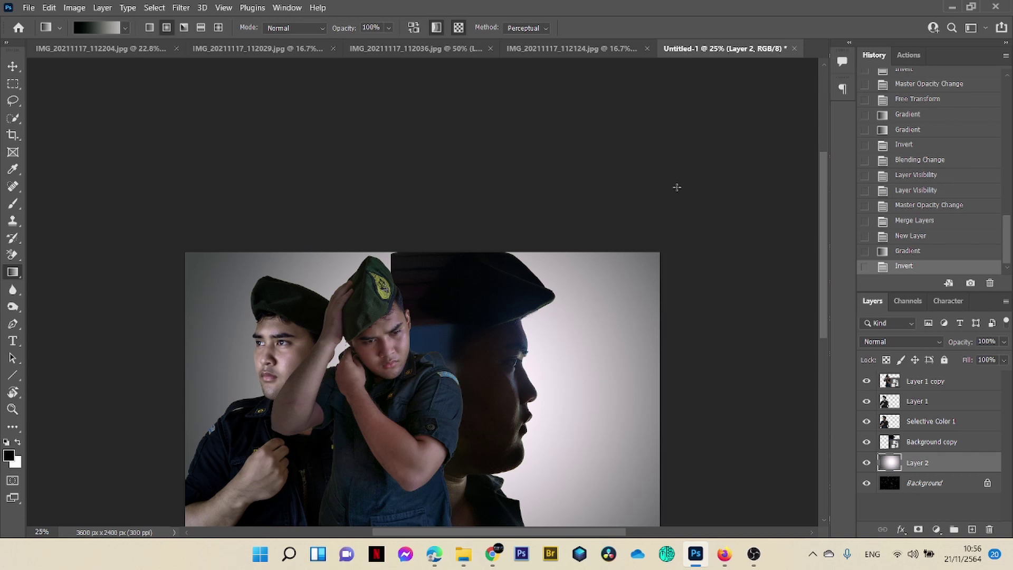
pyautogui.click(49, 8)
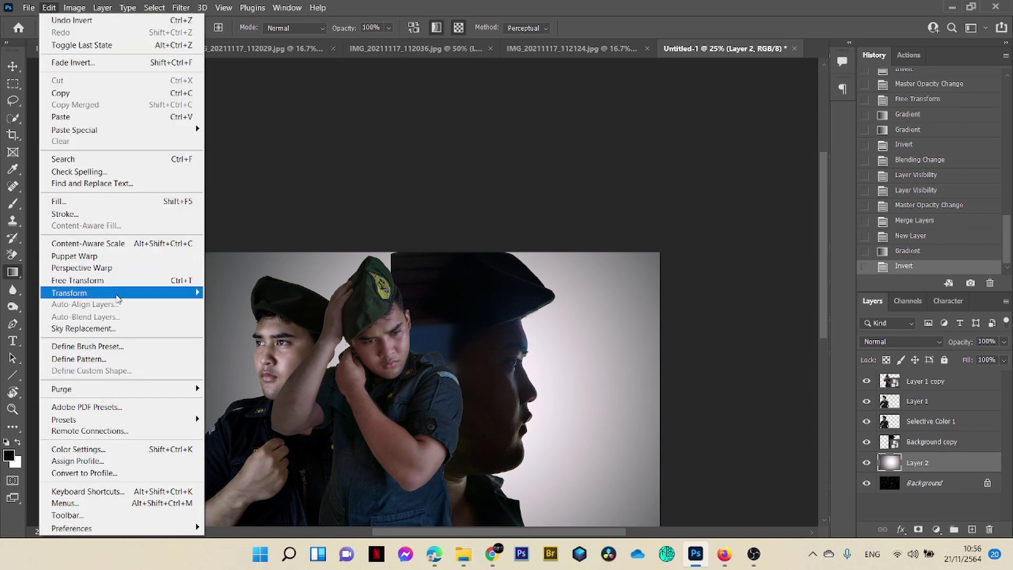
pyautogui.moveTo(148, 293)
pyautogui.click(268, 521)
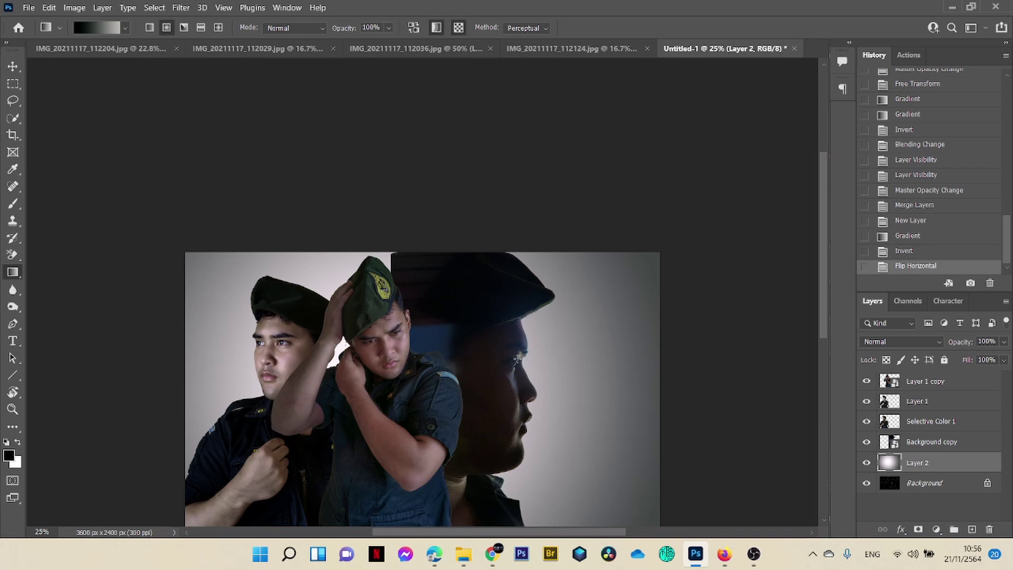
# Step: Shift Layer 2 slightly and enlarge it with Free Transform so it extends beyond the canvas edges
pyautogui.press('v')
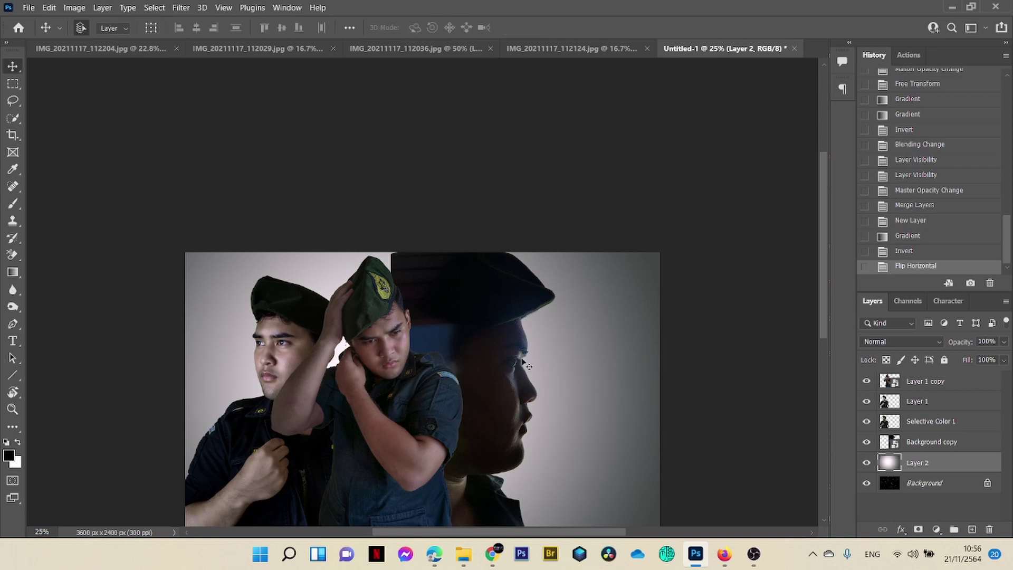
pyautogui.moveTo(519, 358); pyautogui.dragTo(556, 380)
pyautogui.hotkey('ctrl', 'z')
pyautogui.click(905, 457)
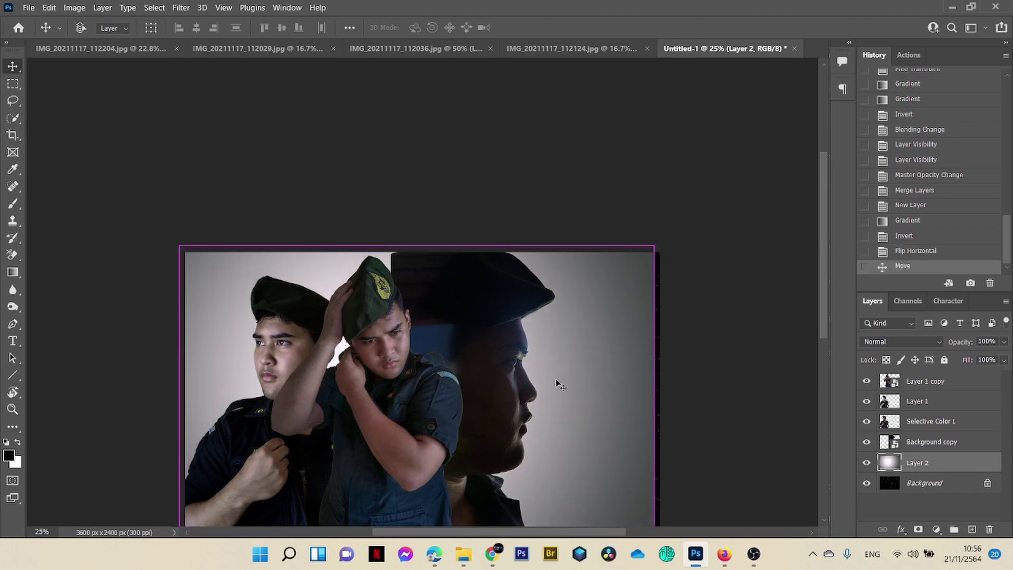
pyautogui.hotkey('ctrl', 't')
pyautogui.moveTo(661, 242); pyautogui.dragTo(736, 191)
pyautogui.moveTo(622, 323)
pyautogui.mouseDown()
pyautogui.moveTo(580, 315)
pyautogui.moveTo(567, 296)
pyautogui.moveTo(576, 321)
pyautogui.moveTo(611, 329)
pyautogui.mouseUp()
pyautogui.click(643, 27)
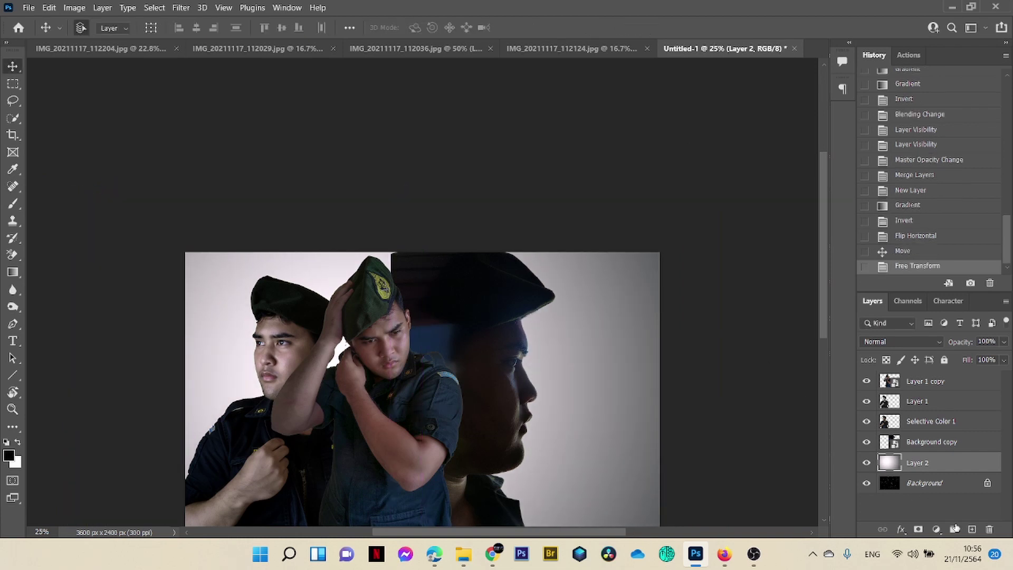
# Step: Add a new layer with a radial gradient from outside the canvas's upper-left corner to the profile's chin, and compare its effect
pyautogui.click(972, 529)
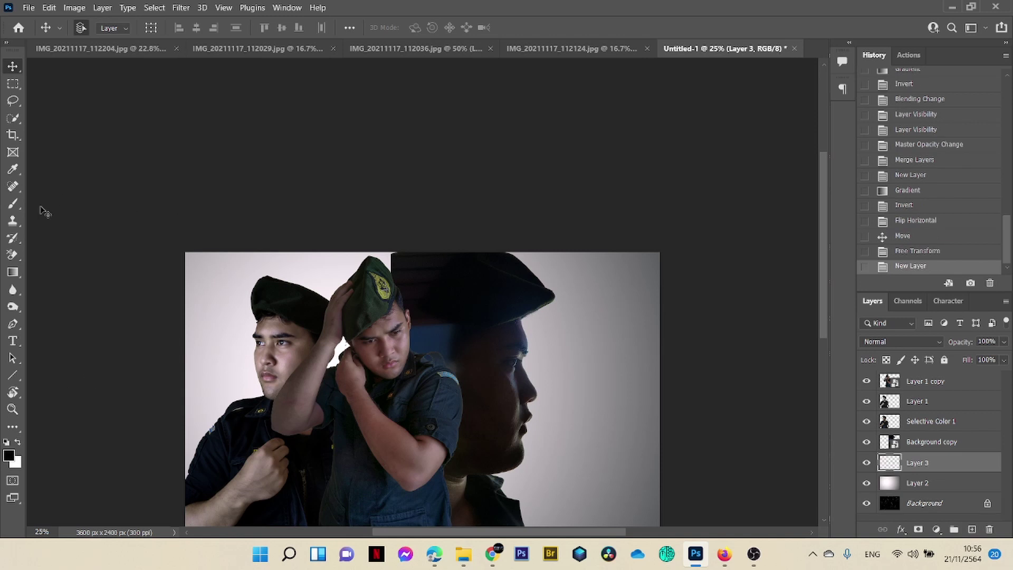
pyautogui.click(12, 272)
pyautogui.moveTo(96, 117); pyautogui.dragTo(524, 437)
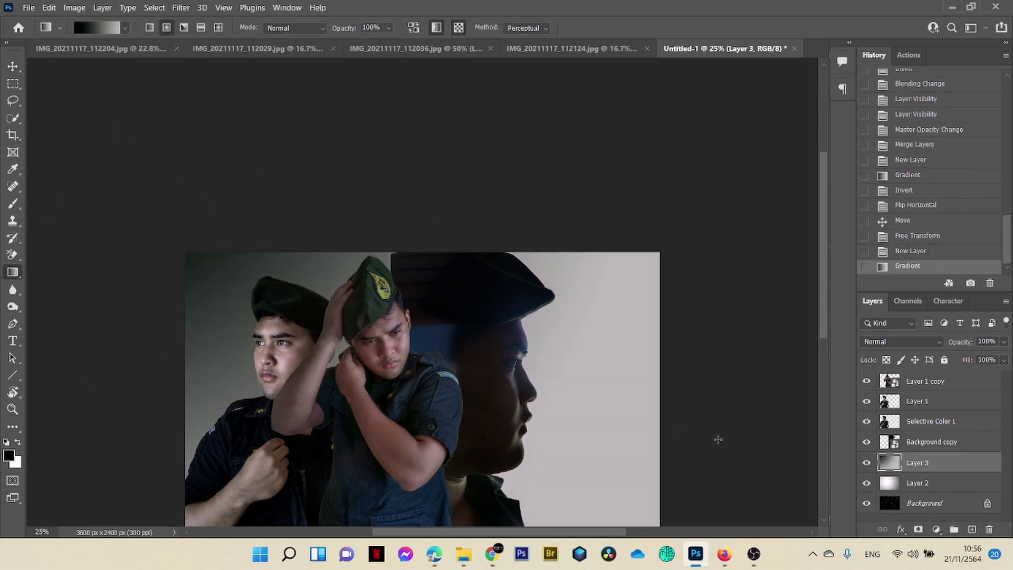
pyautogui.click(867, 464)
pyautogui.click(867, 463)
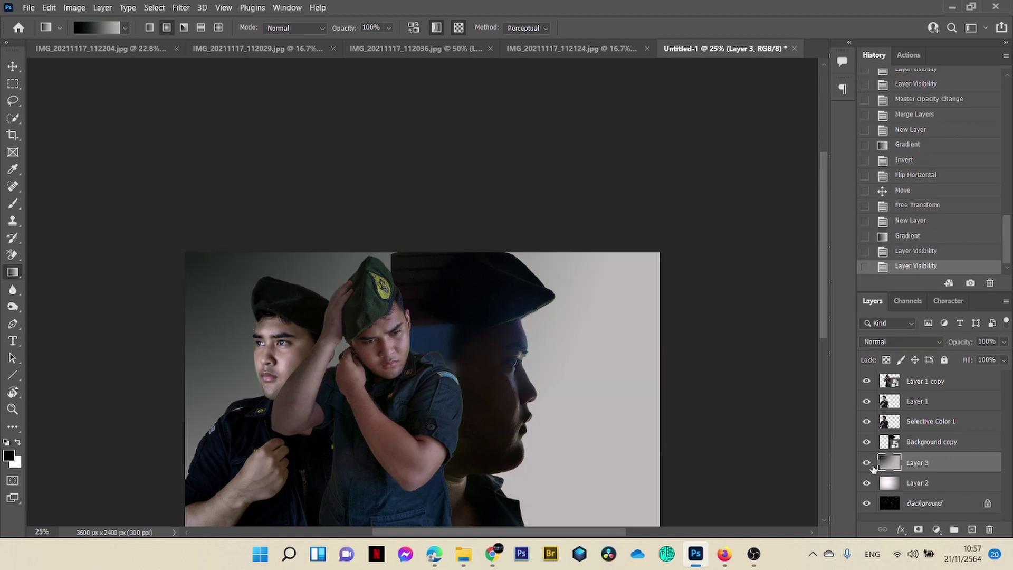
# Step: Mask Layer 3 and brush black at 21% opacity and 1200 px around the profile, the right background and the lower figures
pyautogui.click(919, 529)
pyautogui.press('b')
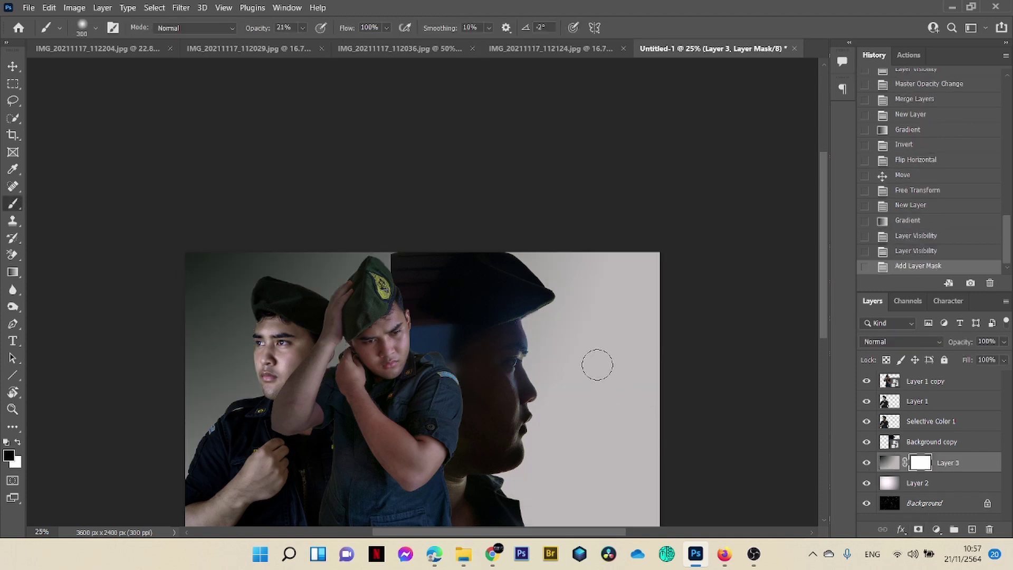
pyautogui.press(']')
pyautogui.press(']')
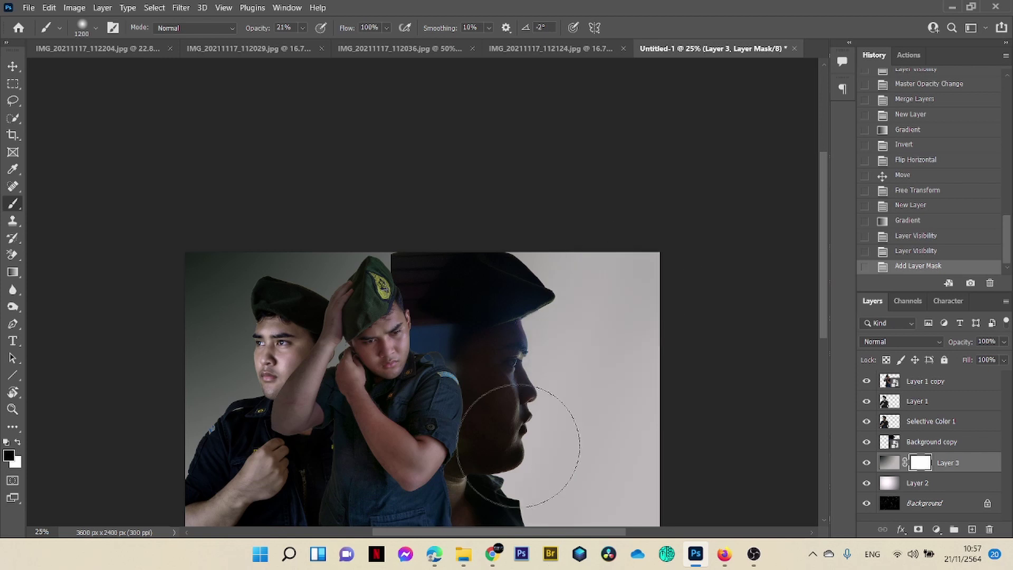
pyautogui.moveTo(536, 359)
pyautogui.mouseDown()
pyautogui.moveTo(539, 316)
pyautogui.moveTo(511, 452)
pyautogui.mouseUp()
pyautogui.moveTo(533, 369)
pyautogui.mouseDown()
pyautogui.moveTo(482, 466)
pyautogui.moveTo(496, 469)
pyautogui.mouseUp()
pyautogui.moveTo(496, 469); pyautogui.dragTo(500, 287)
pyautogui.moveTo(549, 317); pyautogui.dragTo(580, 454)
pyautogui.moveTo(581, 343); pyautogui.dragTo(596, 464)
pyautogui.moveTo(596, 454); pyautogui.dragTo(561, 328)
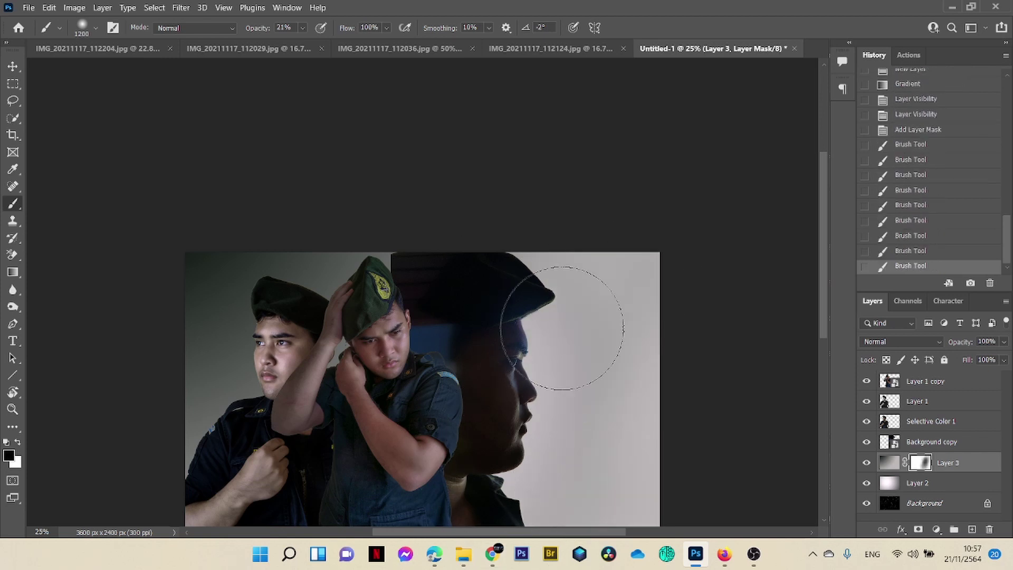
pyautogui.moveTo(623, 316)
pyautogui.mouseDown()
pyautogui.moveTo(699, 473)
pyautogui.moveTo(678, 485)
pyautogui.mouseUp()
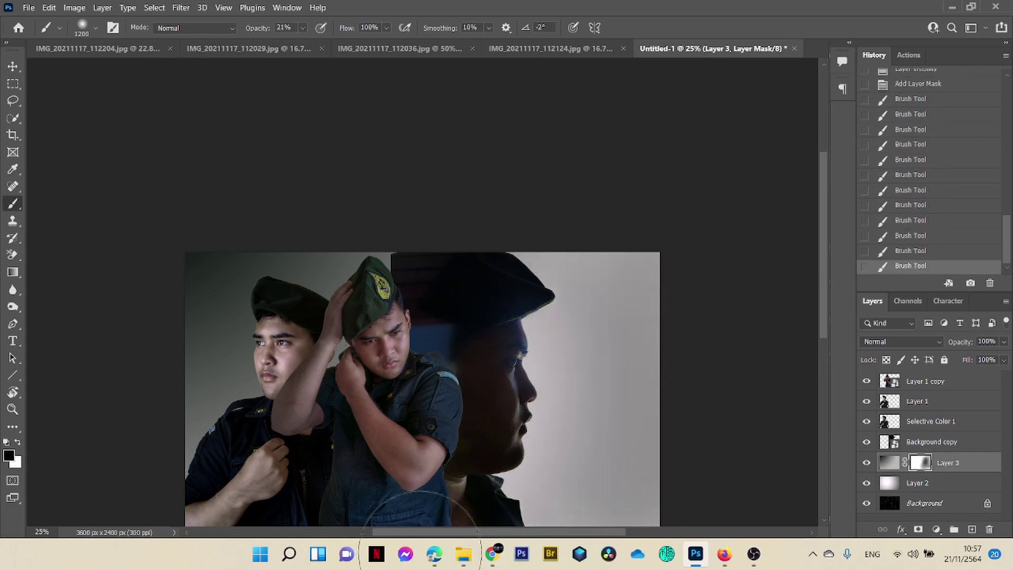
pyautogui.moveTo(435, 500); pyautogui.dragTo(340, 508)
pyautogui.moveTo(340, 508); pyautogui.dragTo(245, 508)
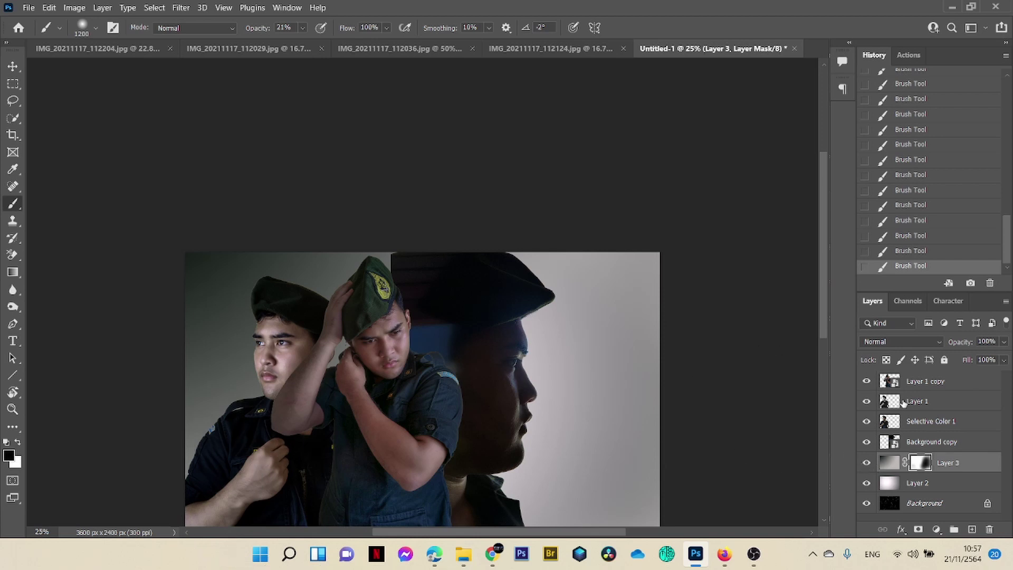
pyautogui.click(920, 443)
pyautogui.click(919, 529)
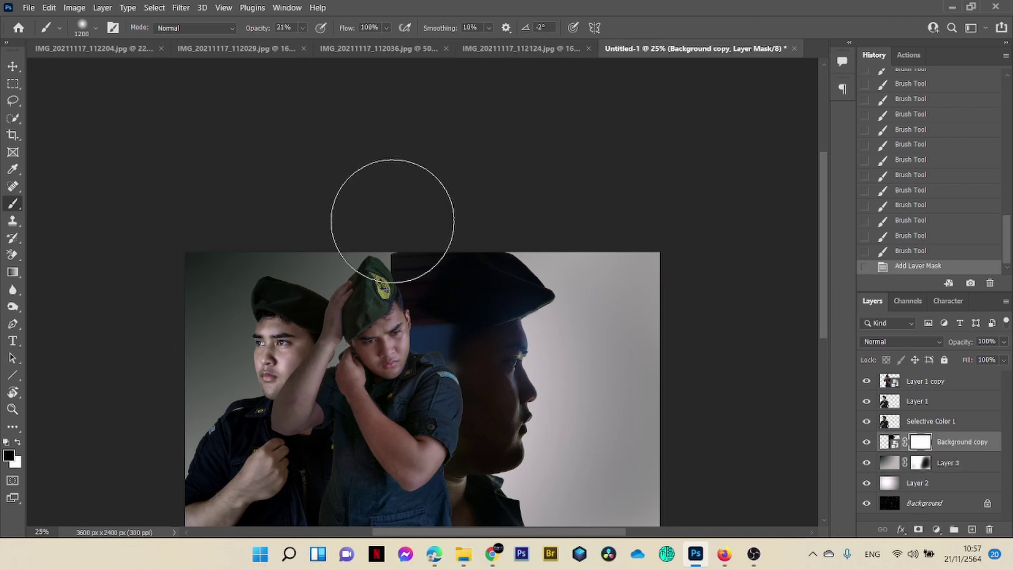
pyautogui.moveTo(391, 220); pyautogui.dragTo(366, 208)
pyautogui.hotkey('ctrl', 'z')
pyautogui.hotkey('ctrl', 'z')
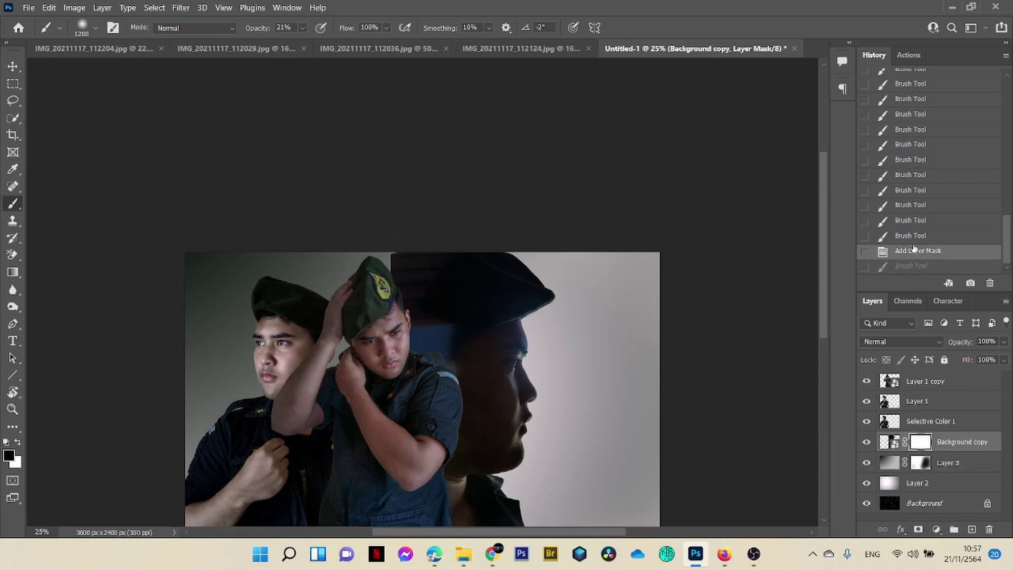
# Step: Mask the Background copy layer and fade its hard vertical edge beside the middle figure's beret with a smaller soft black brush
pyautogui.click(921, 462)
pyautogui.click(920, 443)
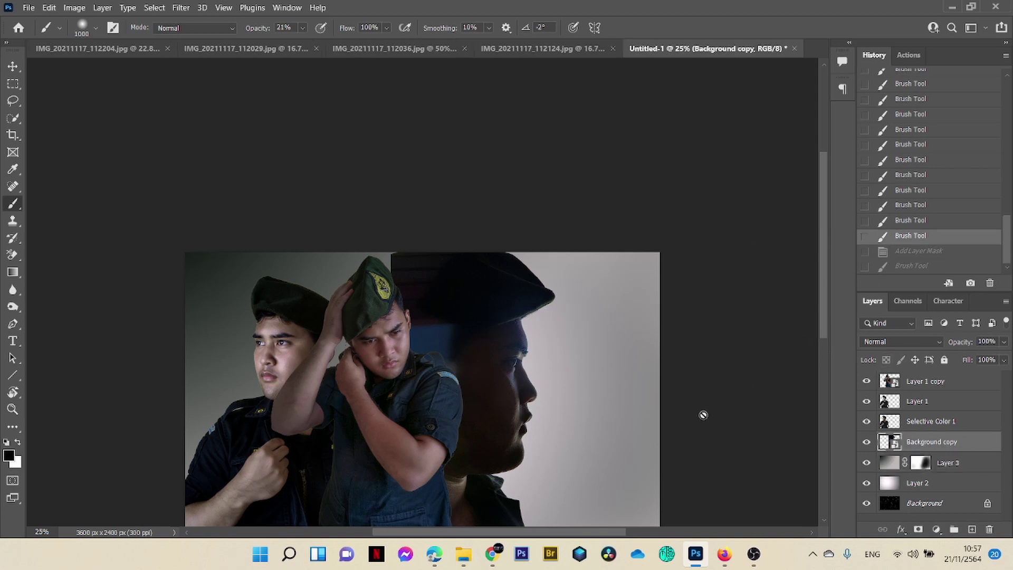
pyautogui.hotkey('ctrl', 'shift', 'z')
pyautogui.hotkey('ctrl', 'shift', 'z')
pyautogui.press('[')
pyautogui.press('[')
pyautogui.press('[')
pyautogui.press('[')
pyautogui.press('[')
pyautogui.press('[')
pyautogui.press('[')
pyautogui.press('[')
pyautogui.press('[')
pyautogui.press('[')
pyautogui.press('[')
pyautogui.press('[')
pyautogui.press('[')
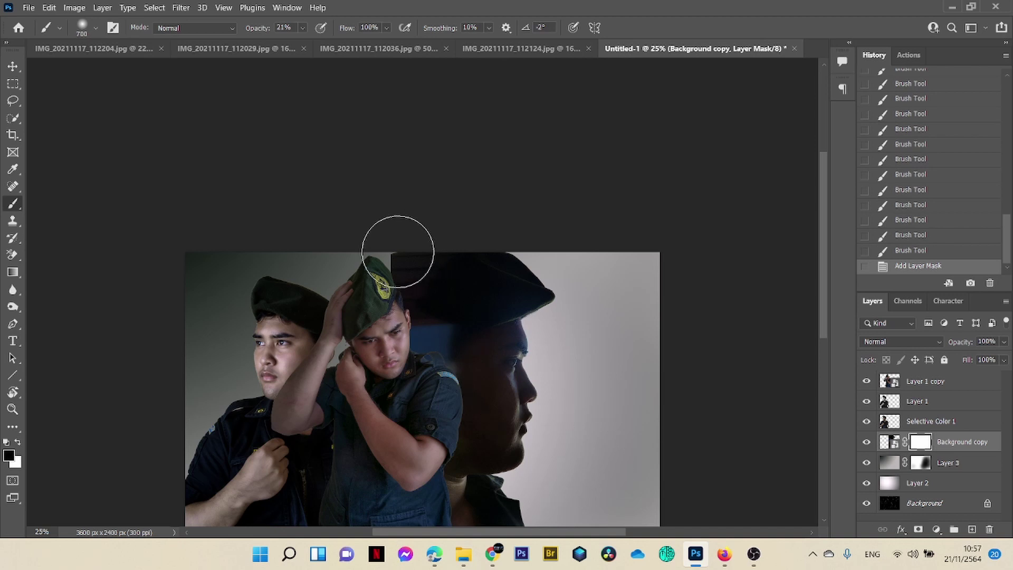
pyautogui.moveTo(386, 270); pyautogui.dragTo(392, 254)
pyautogui.moveTo(393, 251)
pyautogui.mouseDown()
pyautogui.moveTo(398, 240)
pyautogui.moveTo(384, 262)
pyautogui.moveTo(384, 248)
pyautogui.moveTo(397, 246)
pyautogui.moveTo(388, 266)
pyautogui.moveTo(364, 275)
pyautogui.moveTo(411, 250)
pyautogui.mouseUp()
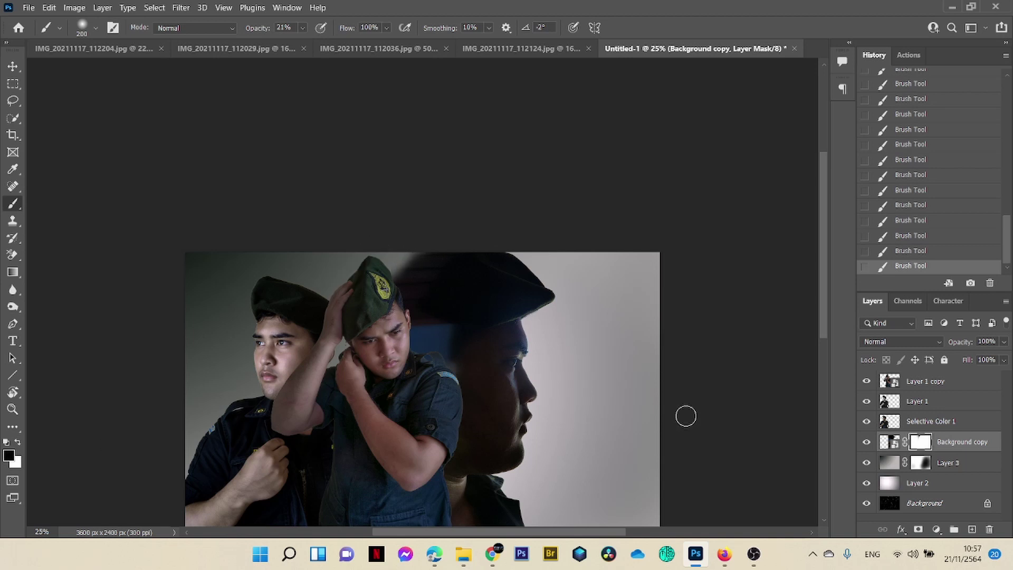
# Step: Merge Layer 3 and Layer 2 into one gradient layer
pyautogui.click(946, 469)
pyautogui.keyDown('shift'); pyautogui.click(954, 483); pyautogui.keyUp('shift')
pyautogui.rightClick(954, 485)
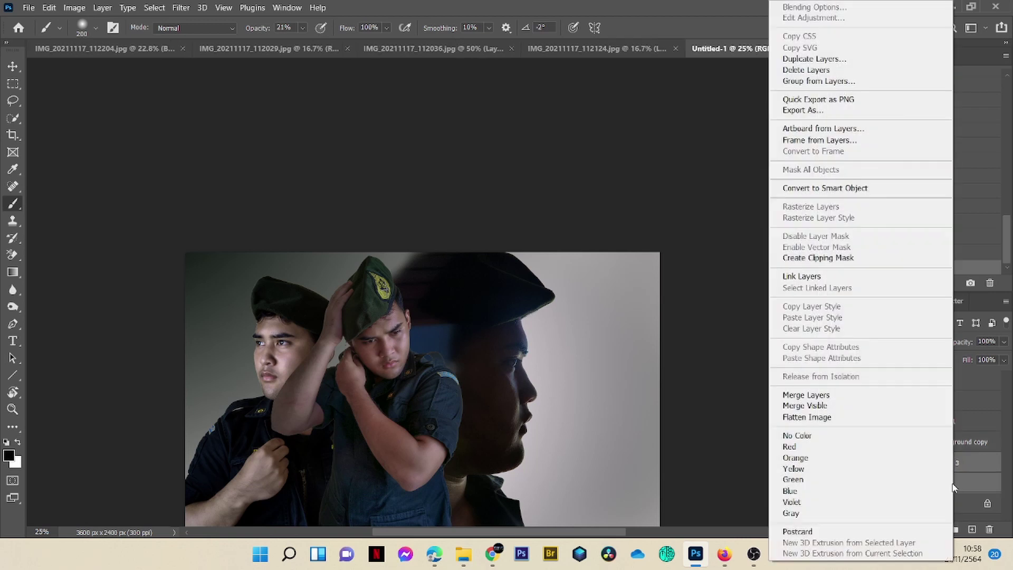
pyautogui.click(825, 396)
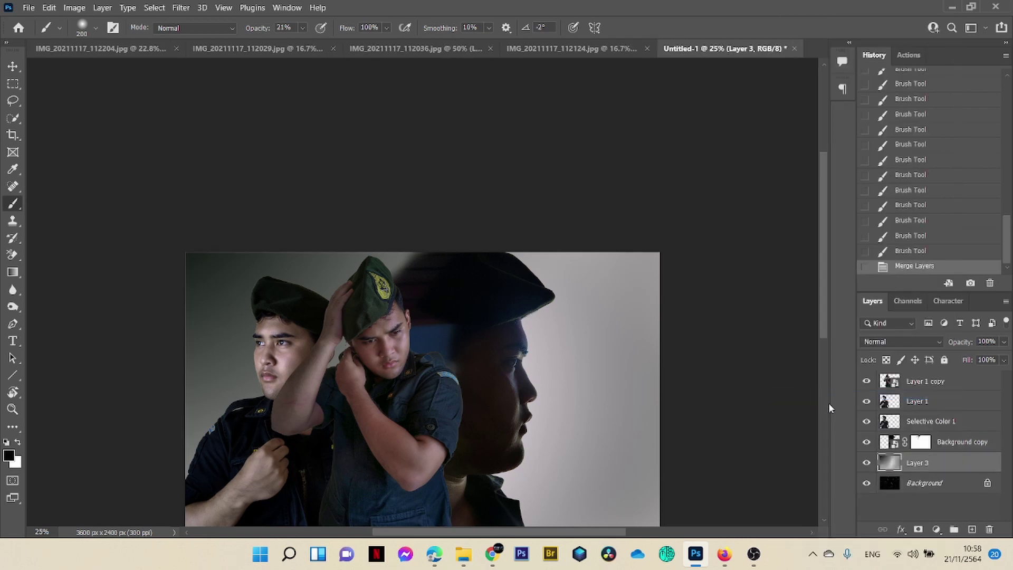
# Step: Duplicate Layer 3, set the copy's blend mode to Multiply, and compare the background with and without it
pyautogui.hotkey('ctrl', 'j')
pyautogui.click(876, 343)
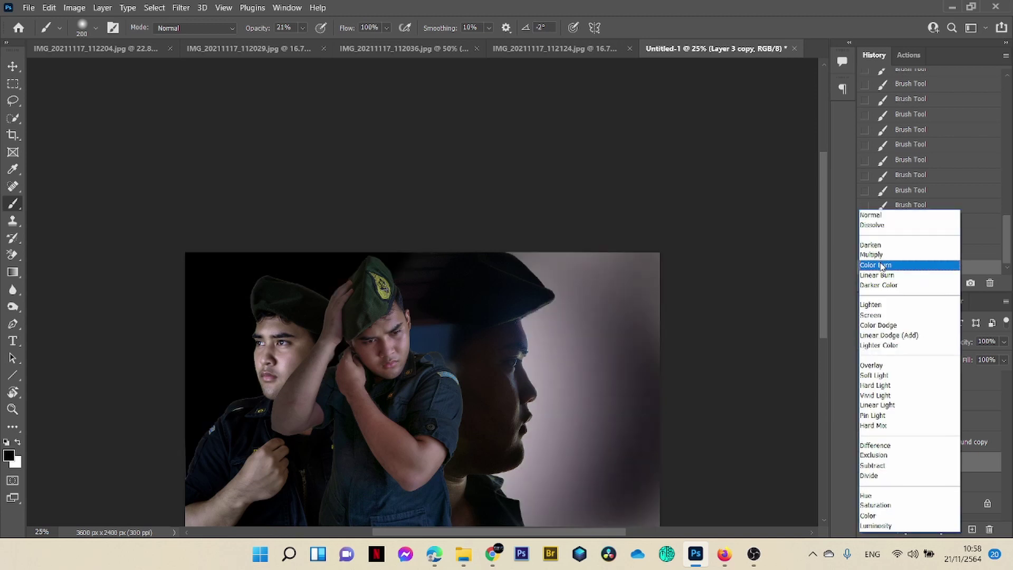
pyautogui.click(881, 255)
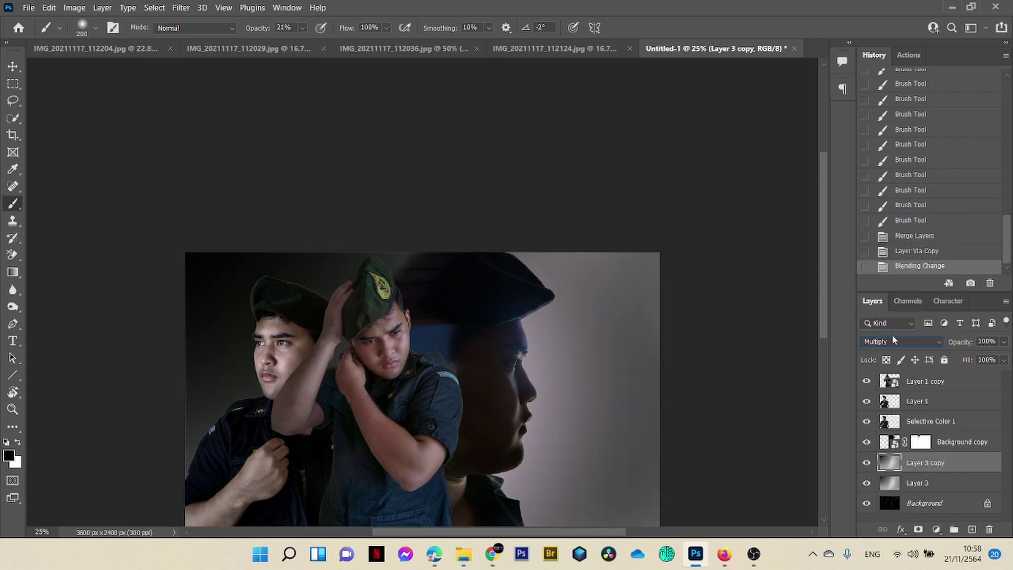
pyautogui.click(867, 463)
pyautogui.click(867, 463)
# Step: Mask Layer 3 copy and dab black with a 700 px brush around the left and middle figures to lighten the background there
pyautogui.click(918, 529)
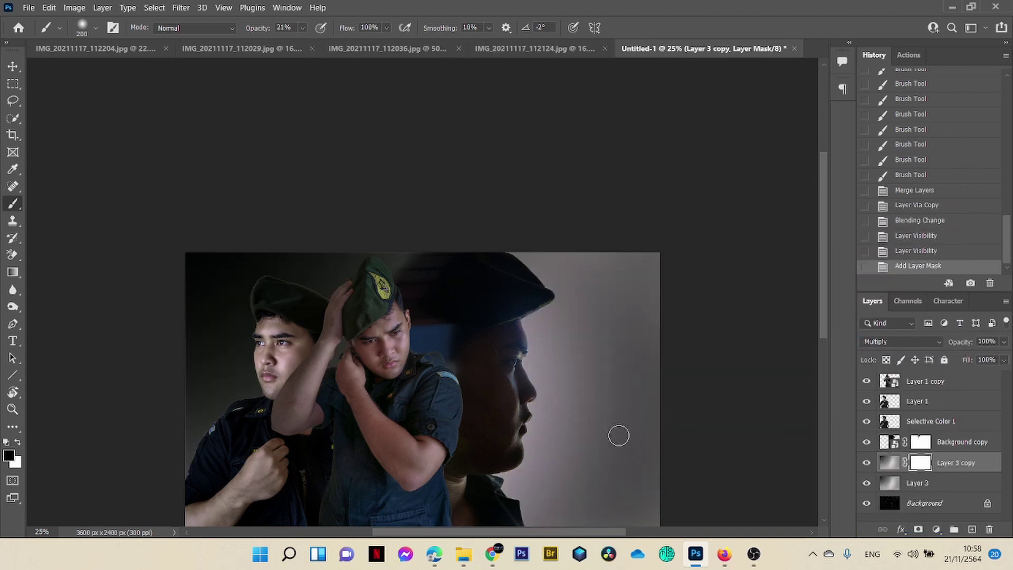
pyautogui.press(']')
pyautogui.press(']')
pyautogui.press(']')
pyautogui.press(']')
pyautogui.press(']')
pyautogui.press(']')
pyautogui.click(327, 296)
pyautogui.click(273, 360)
pyautogui.click(355, 365)
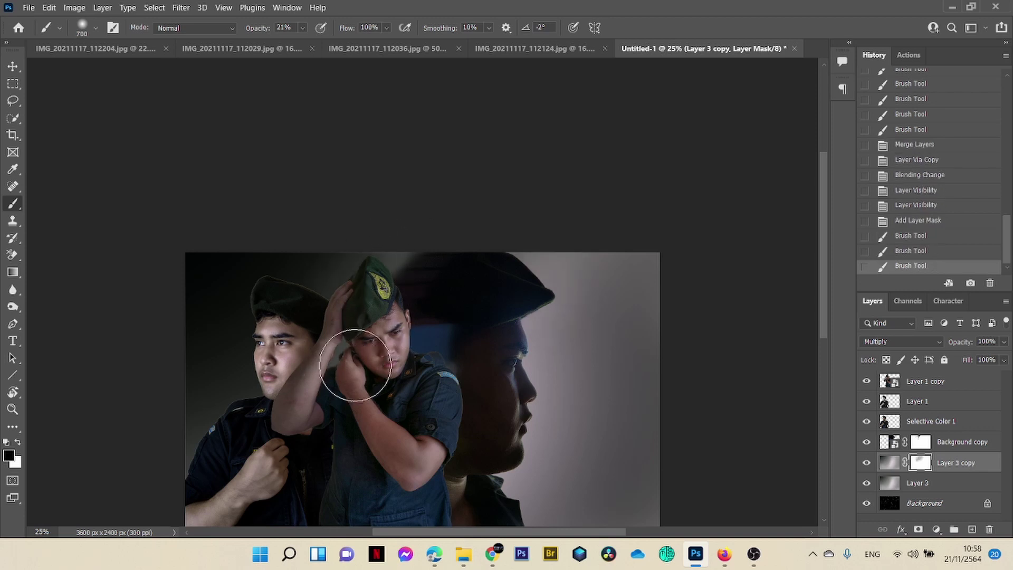
pyautogui.click(194, 372)
pyautogui.click(277, 356)
pyautogui.click(272, 356)
pyautogui.click(239, 373)
pyautogui.click(230, 377)
pyautogui.click(271, 405)
pyautogui.click(295, 290)
pyautogui.click(208, 293)
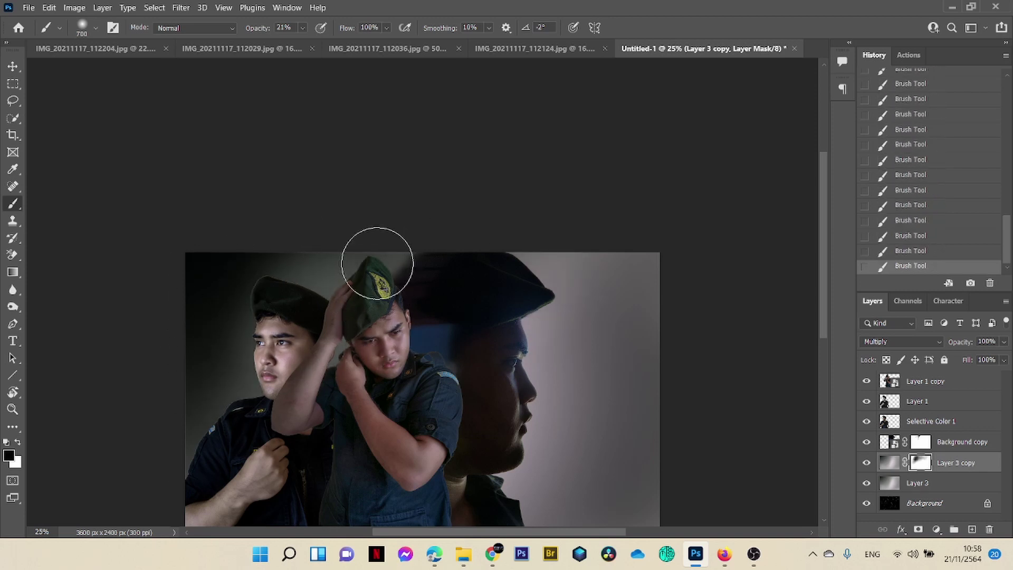
pyautogui.click(226, 273)
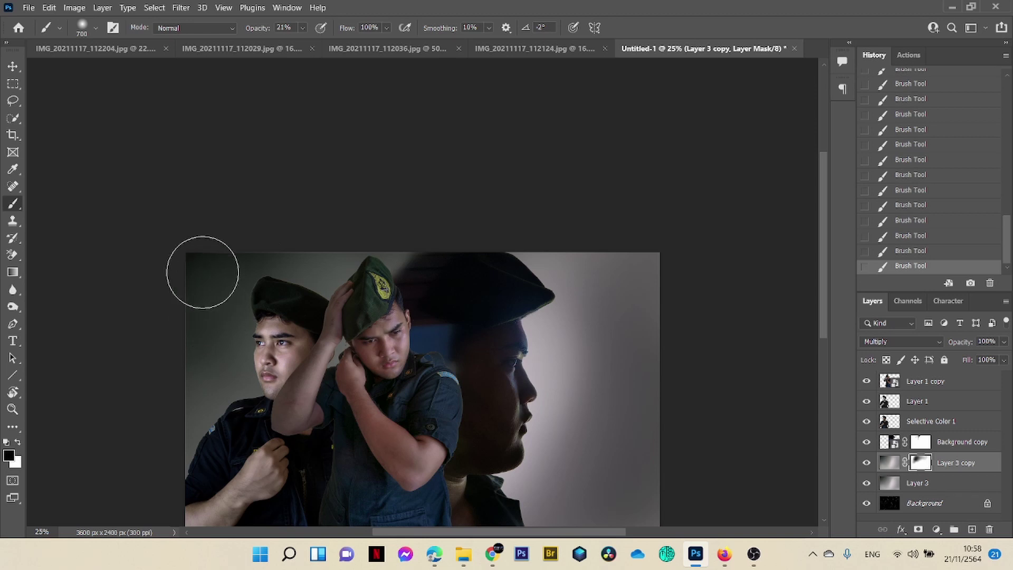
pyautogui.click(984, 416)
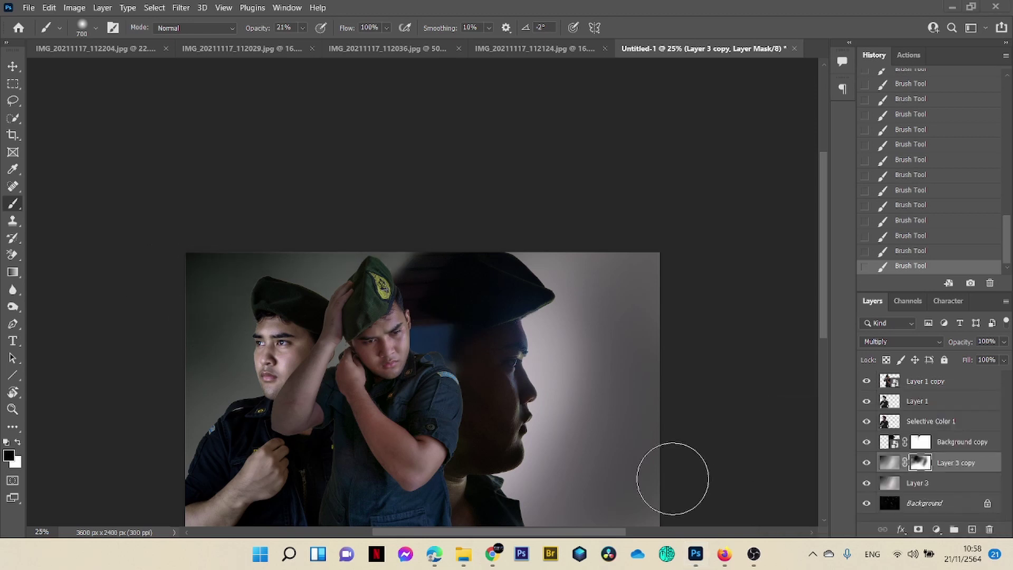
pyautogui.click(984, 428)
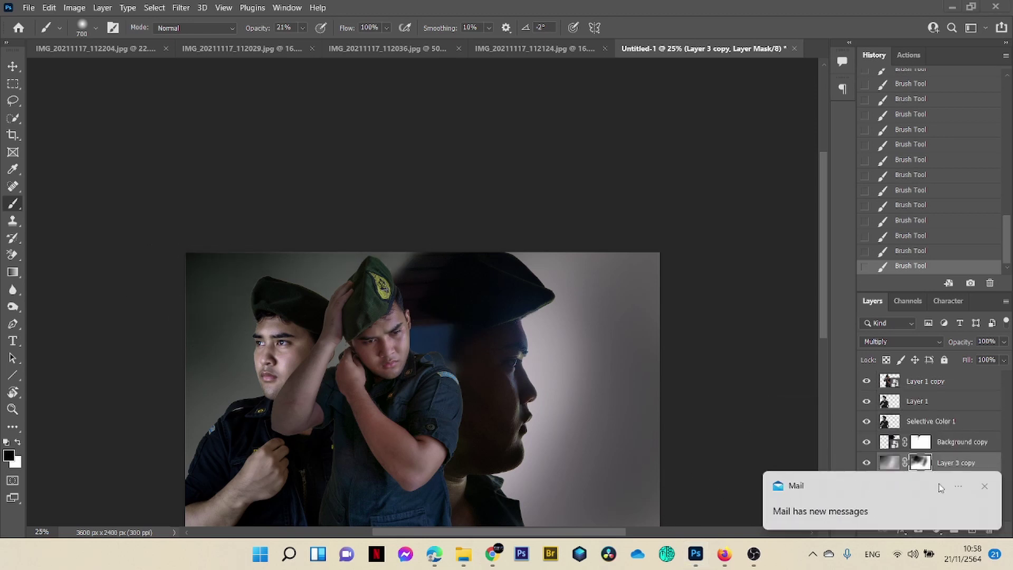
# Step: Dismiss the mail notification, merge Layer 3 copy with Layer 3, and duplicate the merged background layer
pyautogui.click(988, 487)
pyautogui.keyDown('shift'); pyautogui.click(955, 490); pyautogui.keyUp('shift')
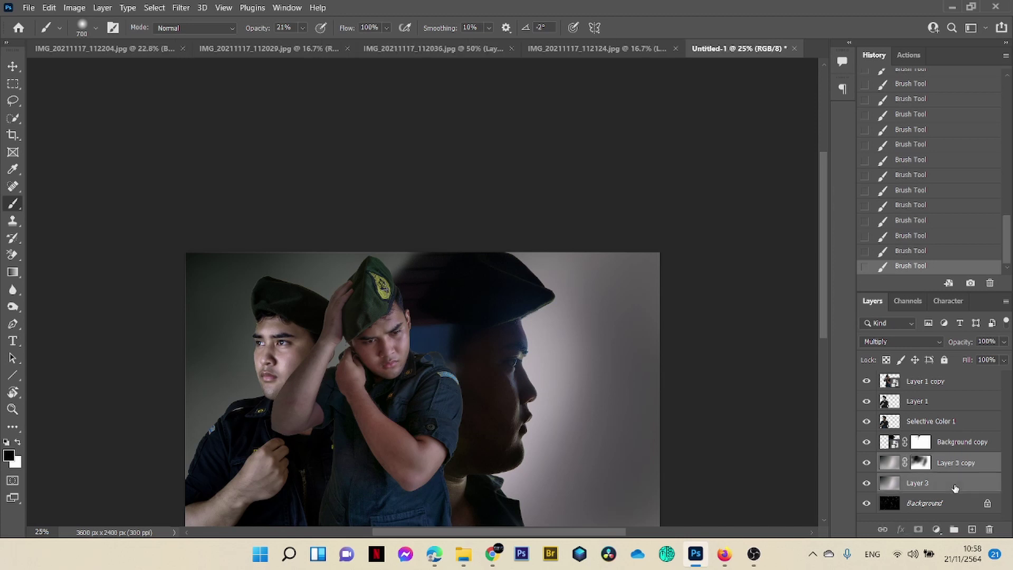
pyautogui.rightClick(955, 489)
pyautogui.click(819, 395)
pyautogui.hotkey('ctrl', 'j')
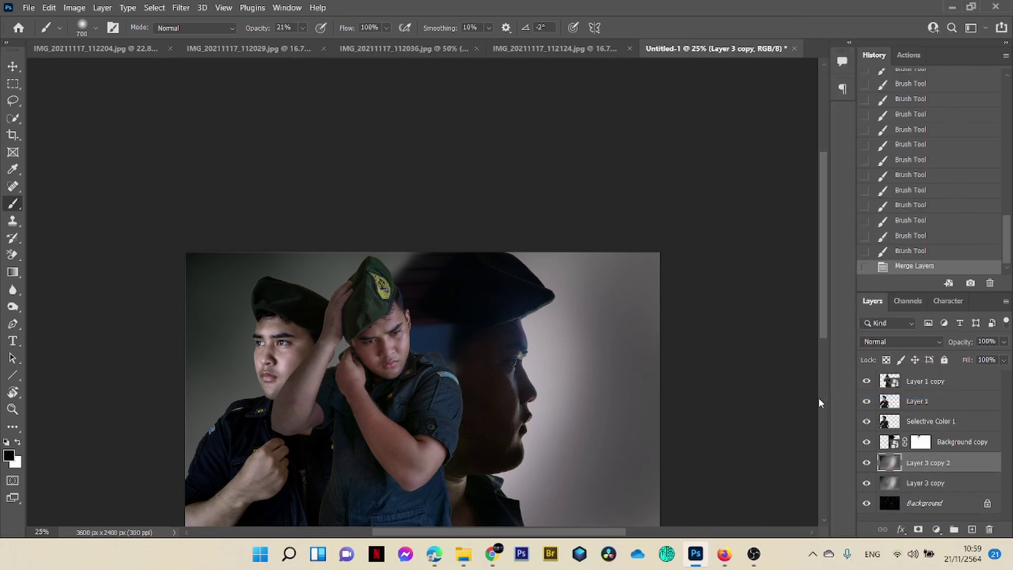
# Step: Apply a Gaussian Blur of about 24.9 px to Layer 3 copy 2 and set its blend mode to Multiply
pyautogui.click(182, 8)
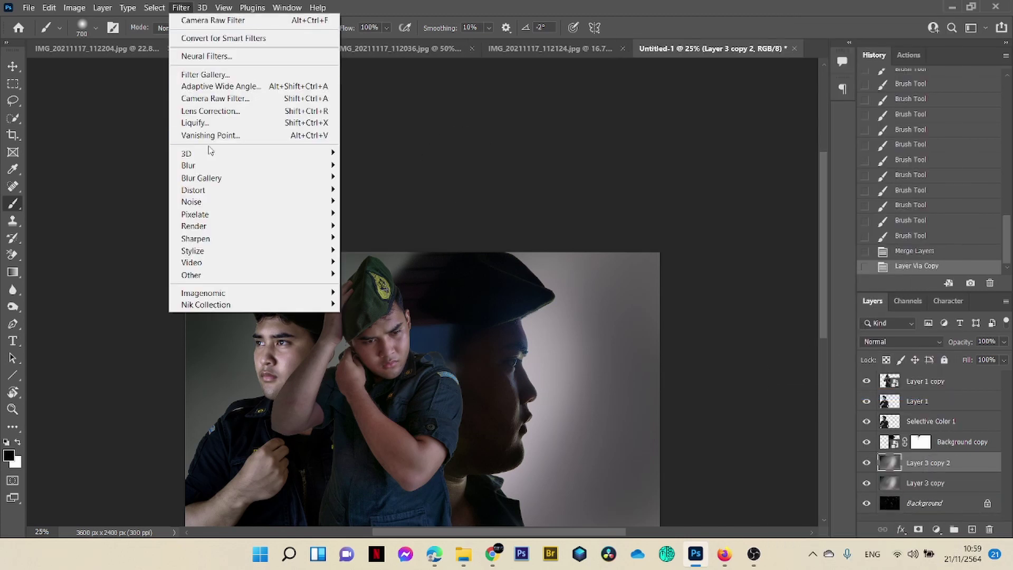
pyautogui.moveTo(218, 166)
pyautogui.click(375, 215)
pyautogui.moveTo(746, 331); pyautogui.dragTo(767, 331)
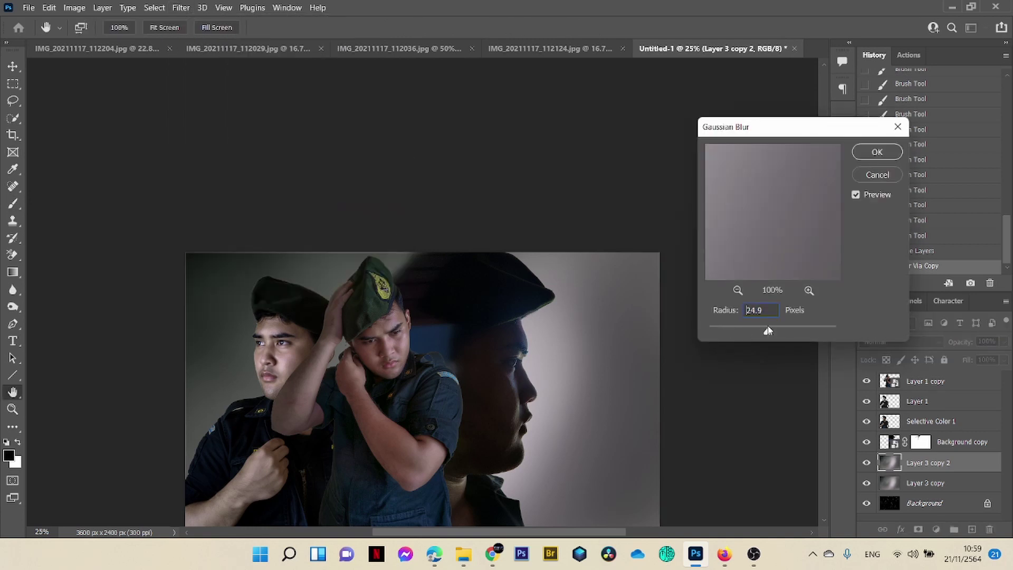
pyautogui.click(876, 153)
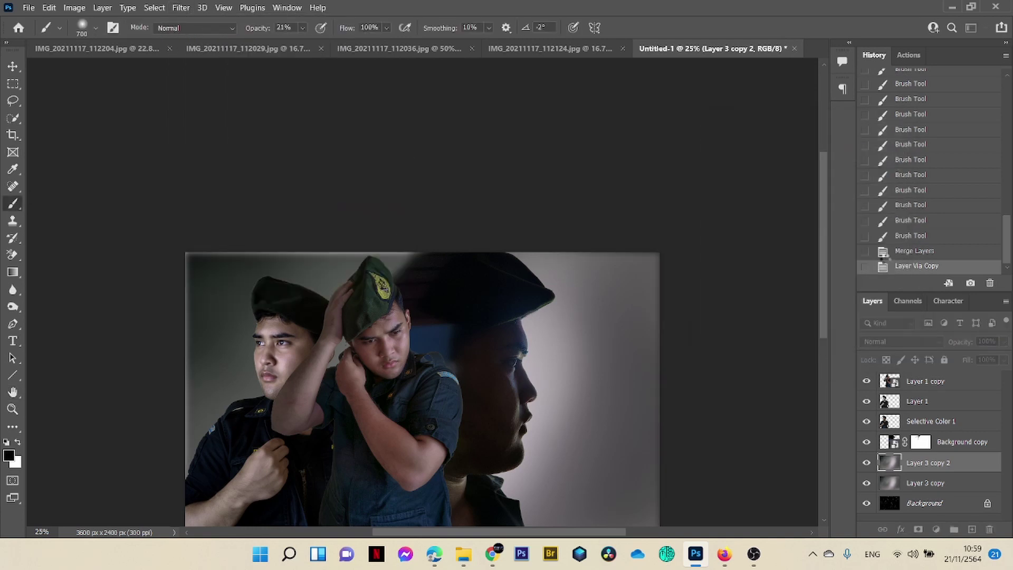
pyautogui.click(902, 341)
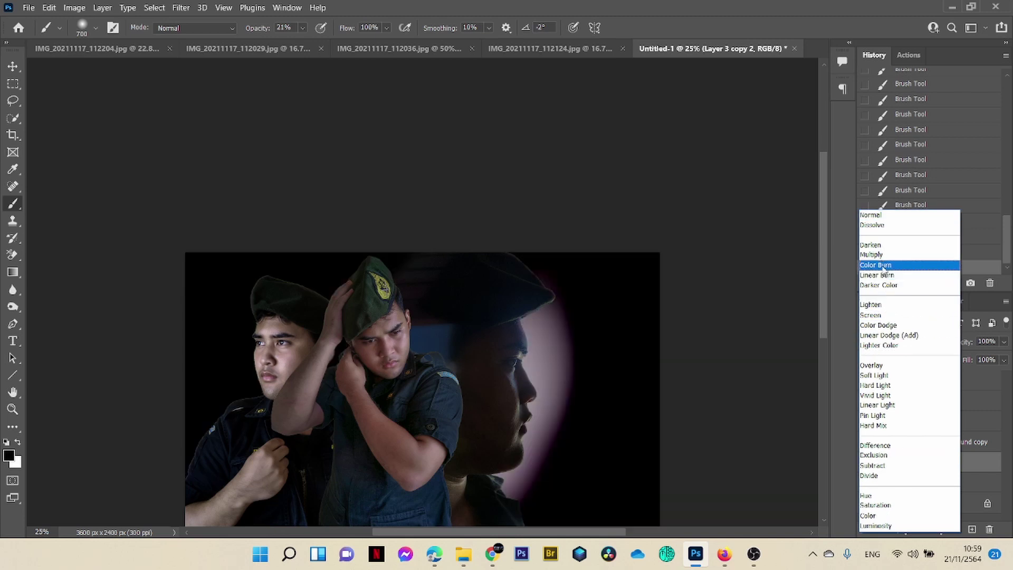
pyautogui.click(884, 255)
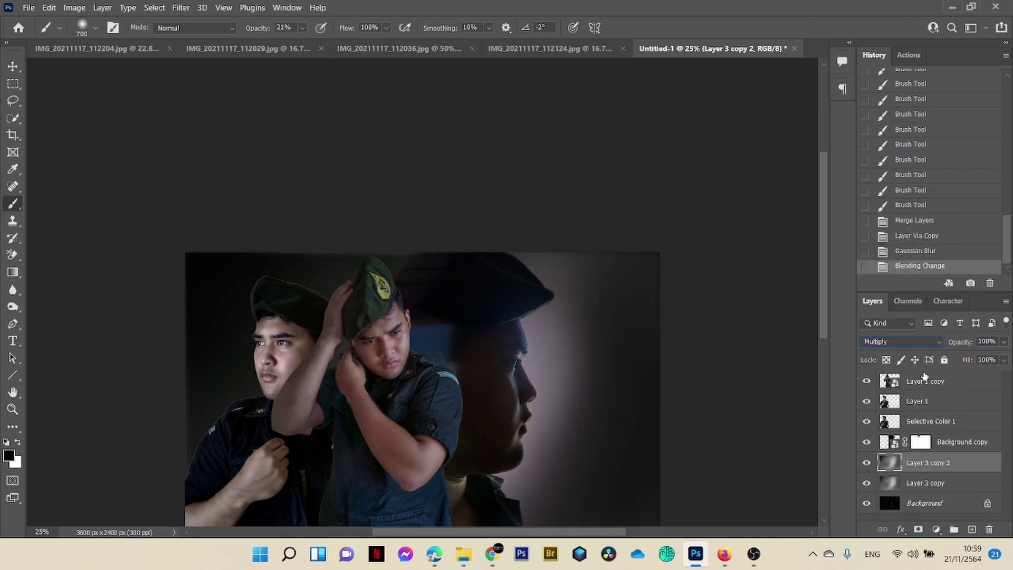
# Step: Mask Layer 3 copy 2 and brush black around the profile and the left figure, lowering the brush opacity from 21% to 6%
pyautogui.click(918, 529)
pyautogui.moveTo(502, 430)
pyautogui.mouseDown()
pyautogui.moveTo(554, 464)
pyautogui.moveTo(495, 360)
pyautogui.moveTo(565, 307)
pyautogui.mouseUp()
pyautogui.moveTo(570, 316); pyautogui.dragTo(607, 364)
pyautogui.moveTo(607, 364); pyautogui.dragTo(572, 233)
pyautogui.moveTo(581, 275); pyautogui.dragTo(606, 337)
pyautogui.moveTo(607, 369); pyautogui.dragTo(570, 449)
pyautogui.moveTo(503, 425)
pyautogui.mouseDown()
pyautogui.moveTo(445, 441)
pyautogui.moveTo(463, 454)
pyautogui.mouseUp()
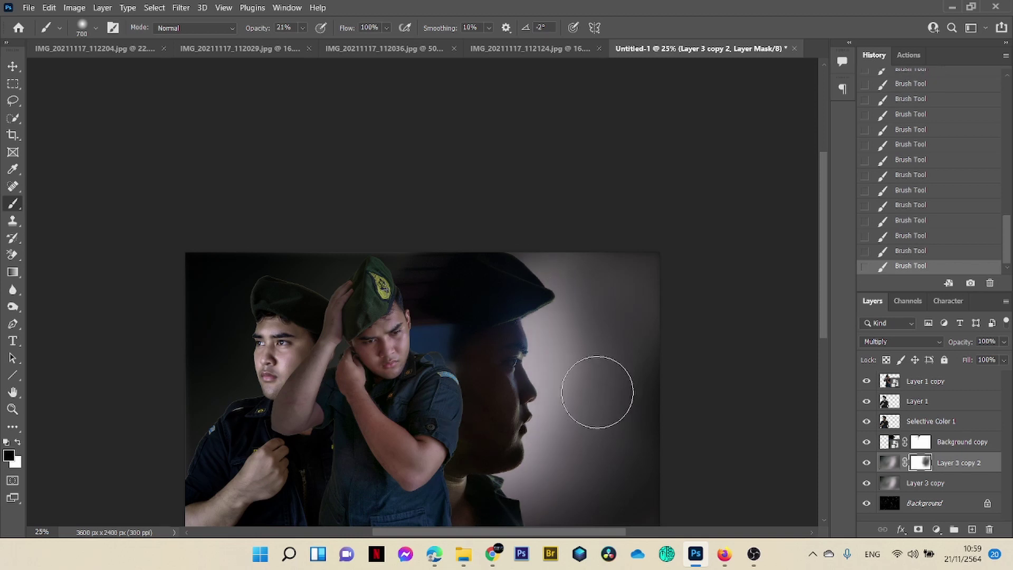
pyautogui.moveTo(597, 392); pyautogui.dragTo(568, 481)
pyautogui.moveTo(284, 439); pyautogui.dragTo(274, 332)
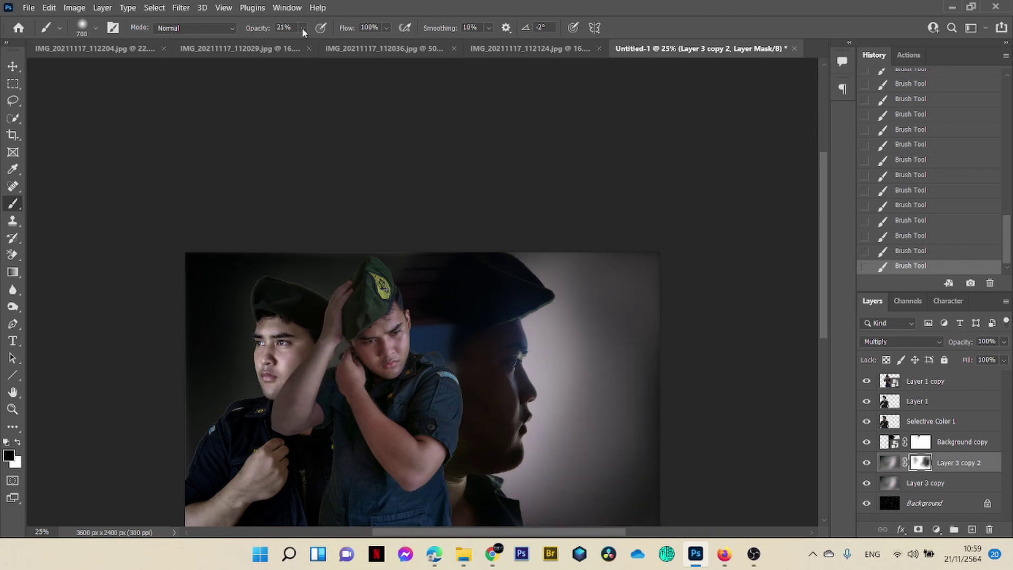
pyautogui.moveTo(303, 32); pyautogui.dragTo(294, 45)
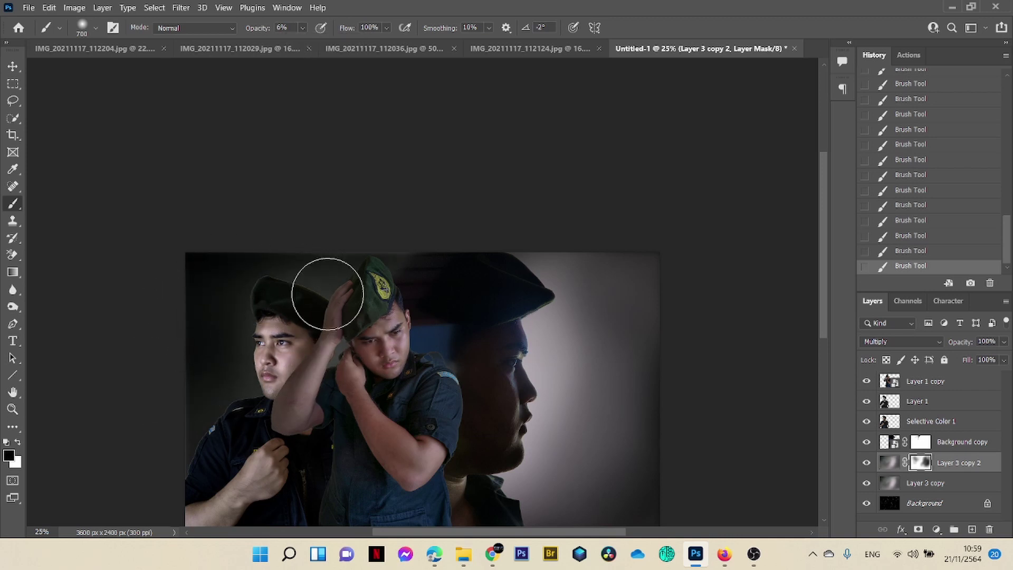
# Step: Merge Layer 3 copy 2 and Layer 3 copy into one background layer
pyautogui.keyDown('shift'); pyautogui.click(970, 483); pyautogui.keyUp('shift')
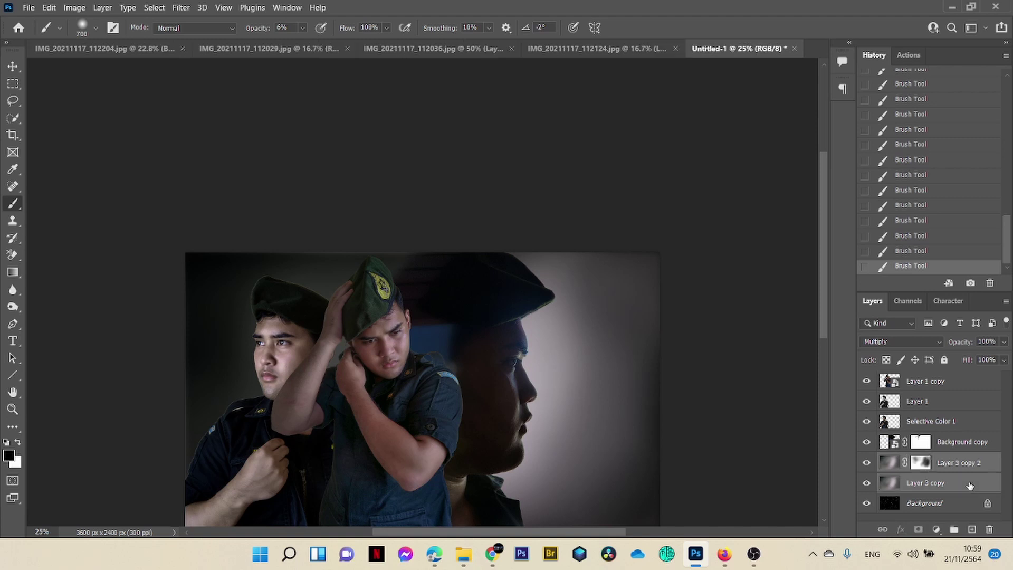
pyautogui.rightClick(970, 483)
pyautogui.click(812, 393)
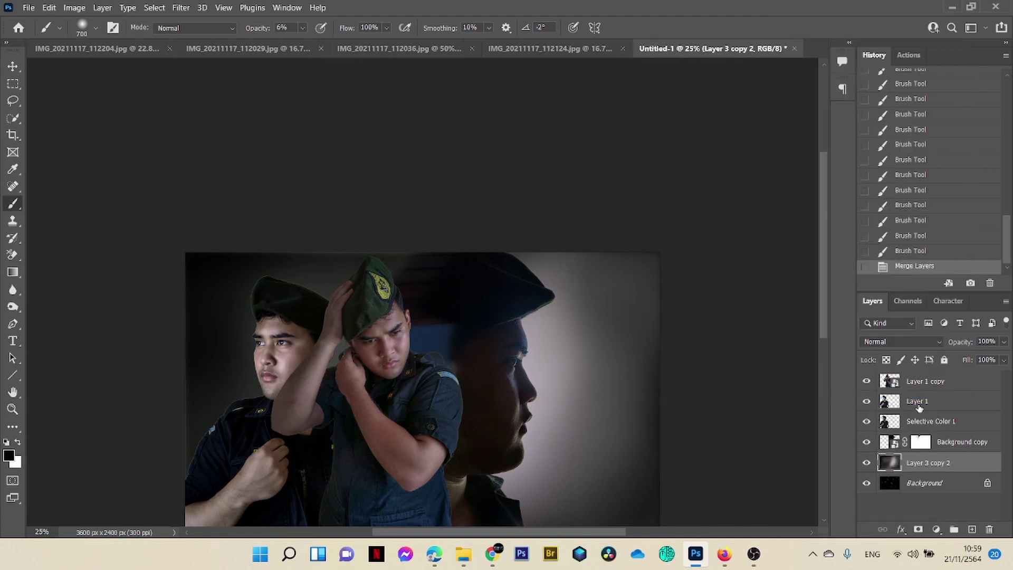
# Step: Save the composite to Downloads as a Photoshop PSD file named with the man's name followed by "Training"
pyautogui.click(942, 404)
pyautogui.keyDown('shift'); pyautogui.click(965, 441); pyautogui.keyUp('shift')
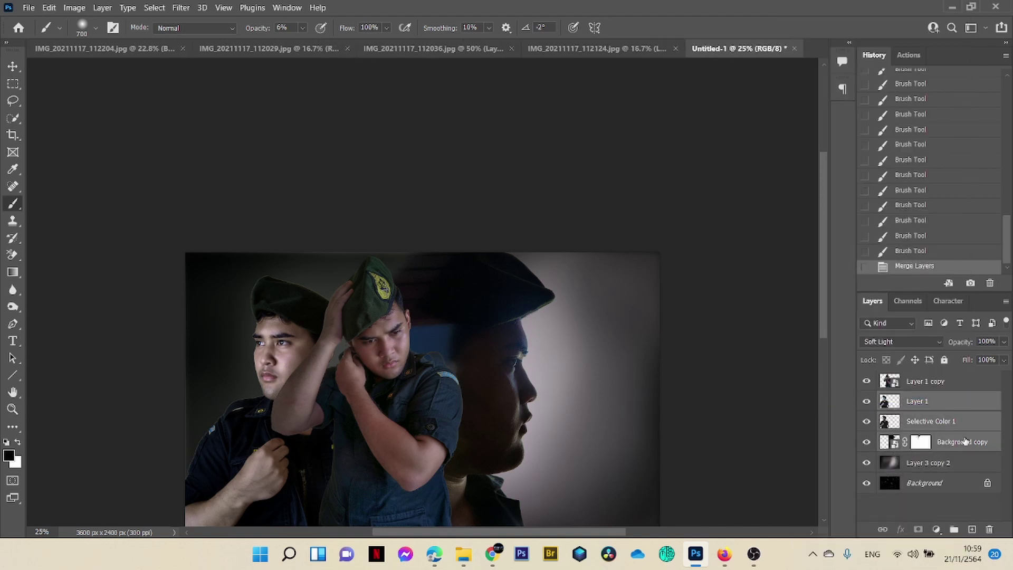
pyautogui.click(966, 384)
pyautogui.hotkey('ctrl', 's')
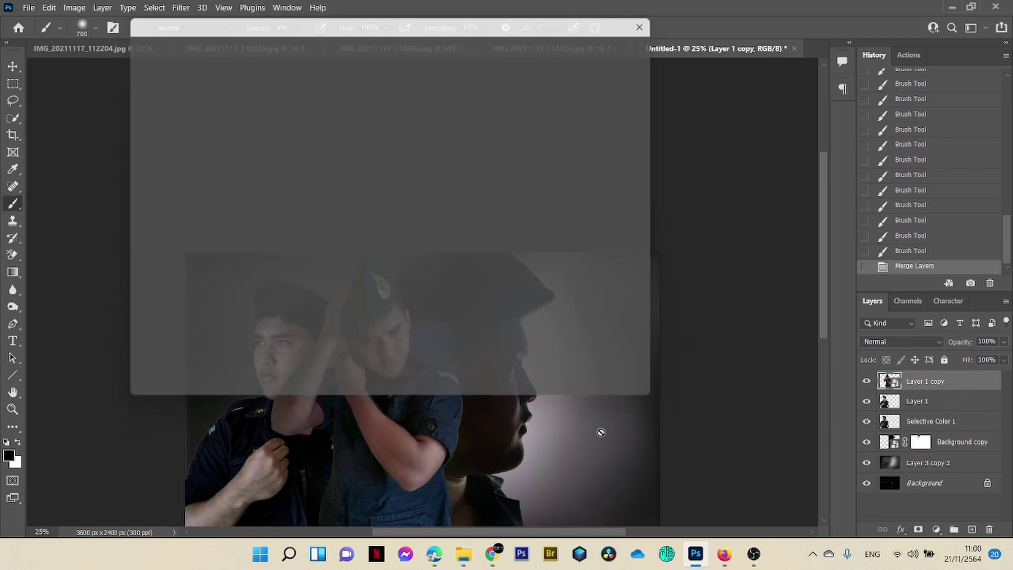
pyautogui.click(477, 338)
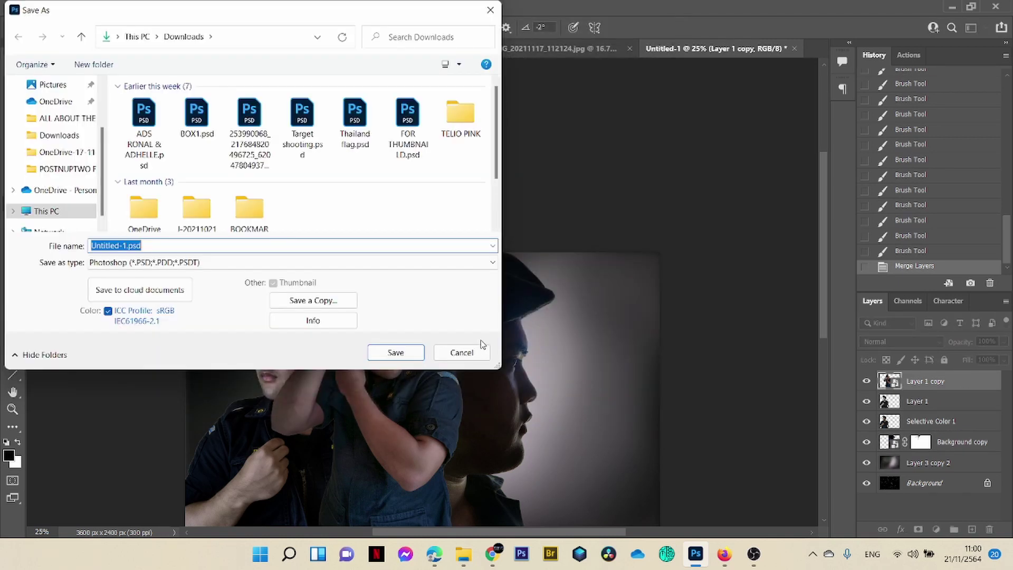
pyautogui.write('Phum Training')
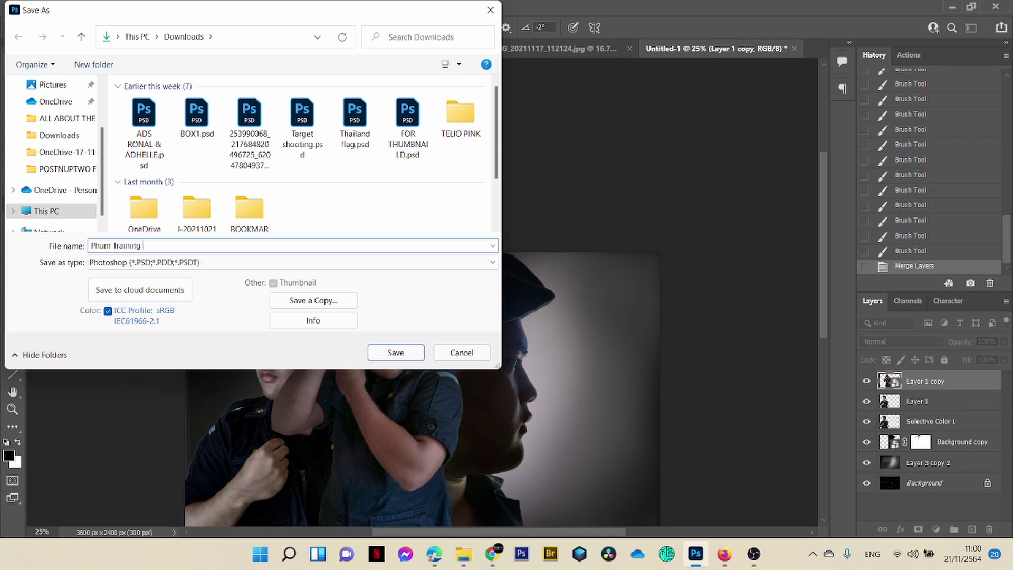
pyautogui.click(412, 354)
pyautogui.click(645, 149)
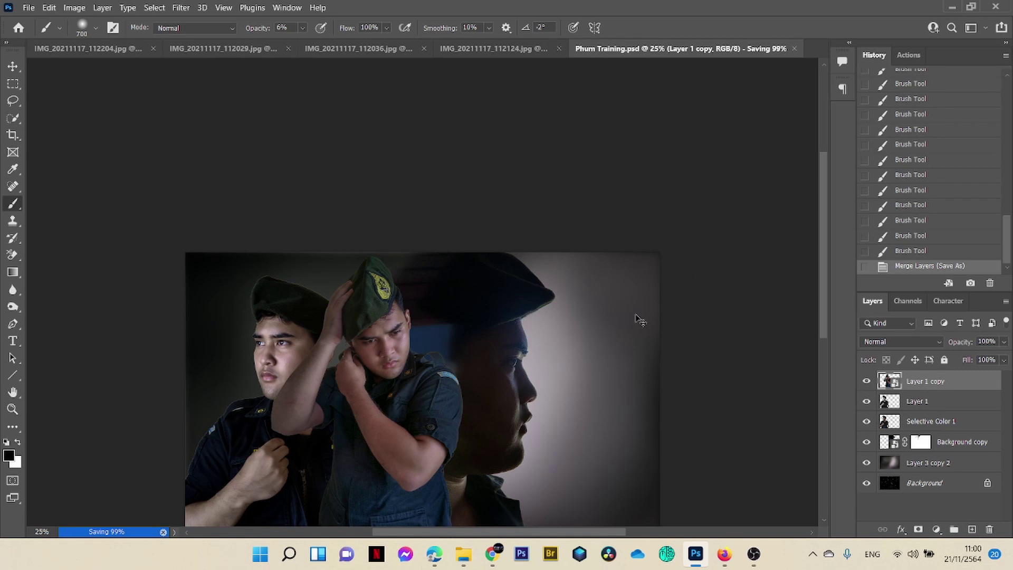
# Step: Merge Layer 1, Selective Color 1 and Background copy into one layer and duplicate it
pyautogui.hotkey('ctrl', '+')
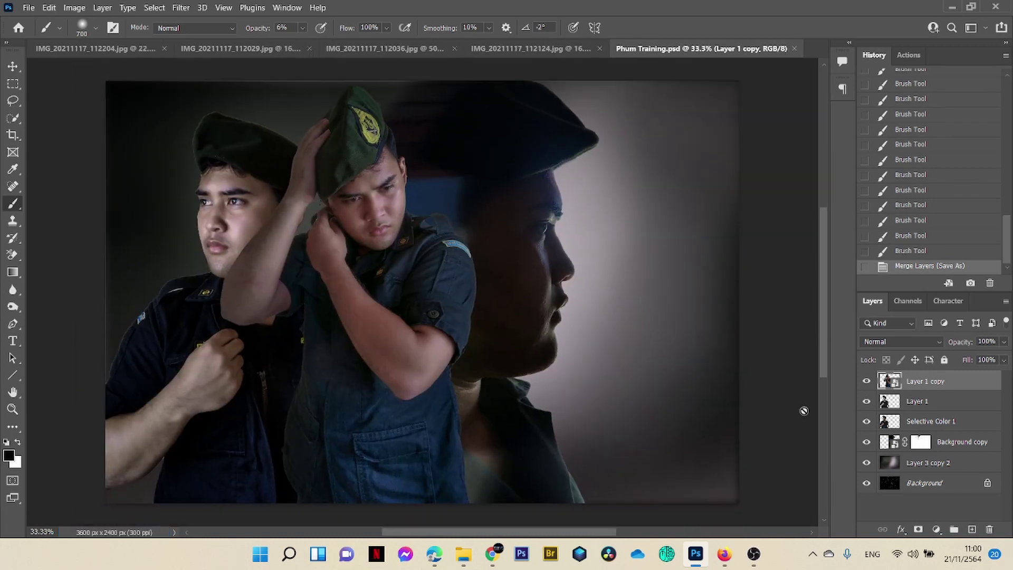
pyautogui.click(935, 403)
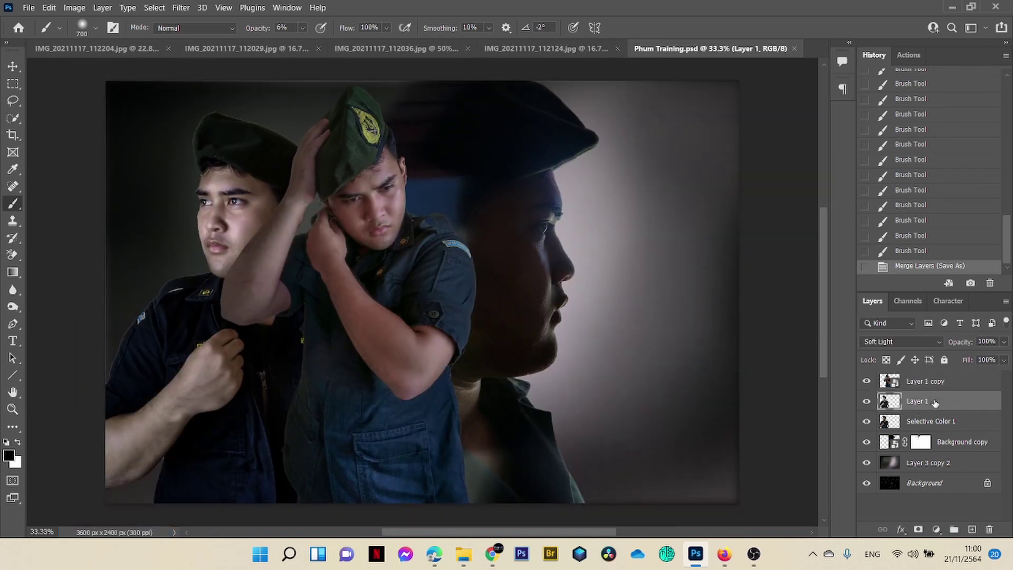
pyautogui.rightClick(964, 443)
pyautogui.click(819, 432)
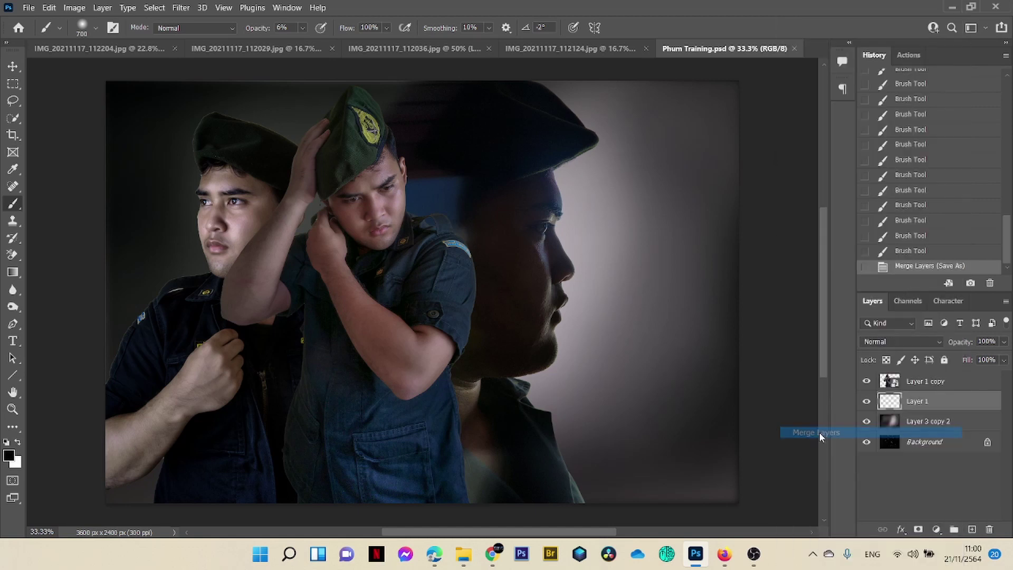
pyautogui.hotkey('ctrl', 'j')
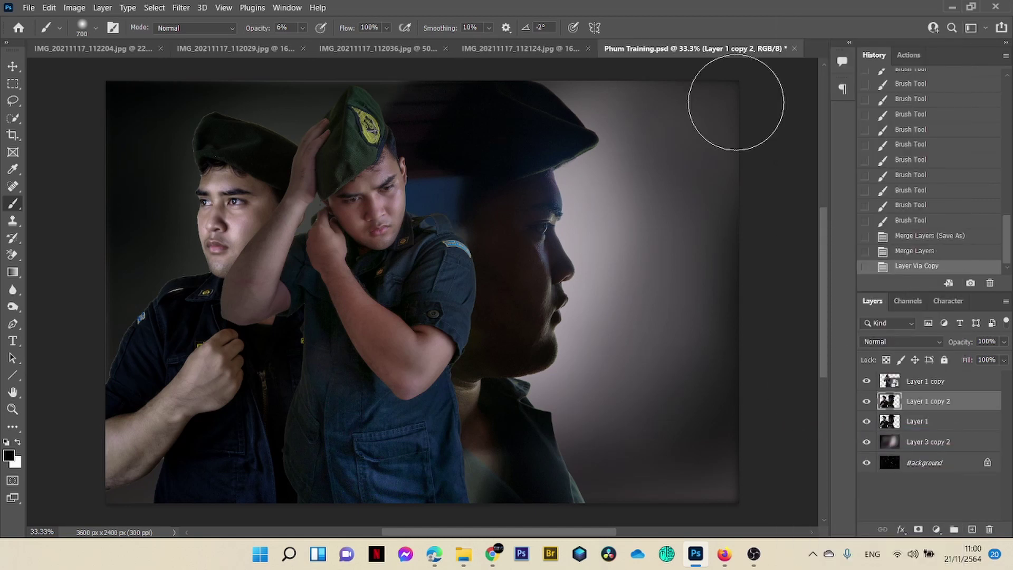
# Step: Copy the Red channel of Layer 1 copy 2, paste it as a new layer, and align it over the left and right figures
pyautogui.click(908, 300)
pyautogui.click(906, 338)
pyautogui.hotkey('ctrl', 'a')
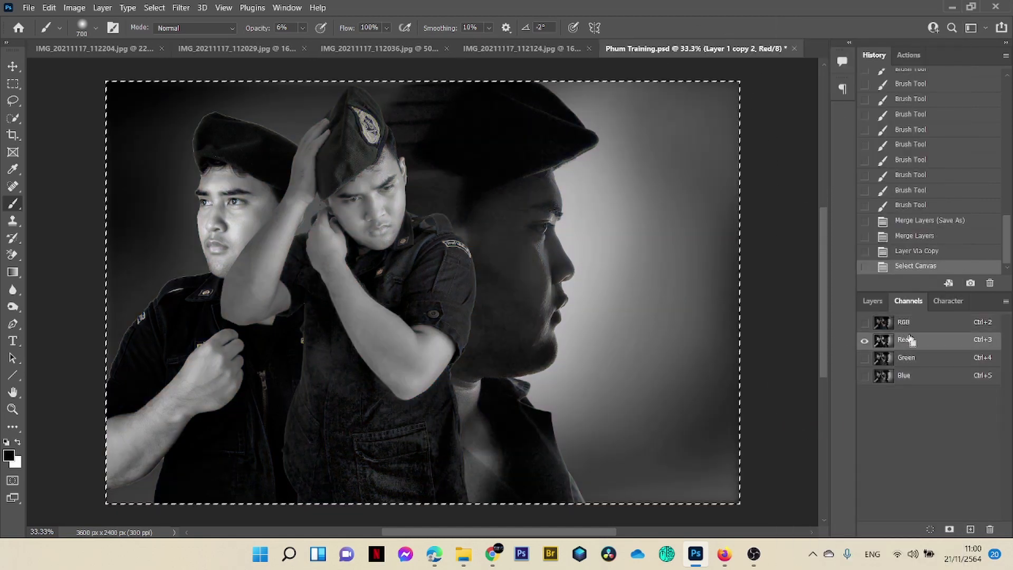
pyautogui.click(909, 320)
pyautogui.click(872, 300)
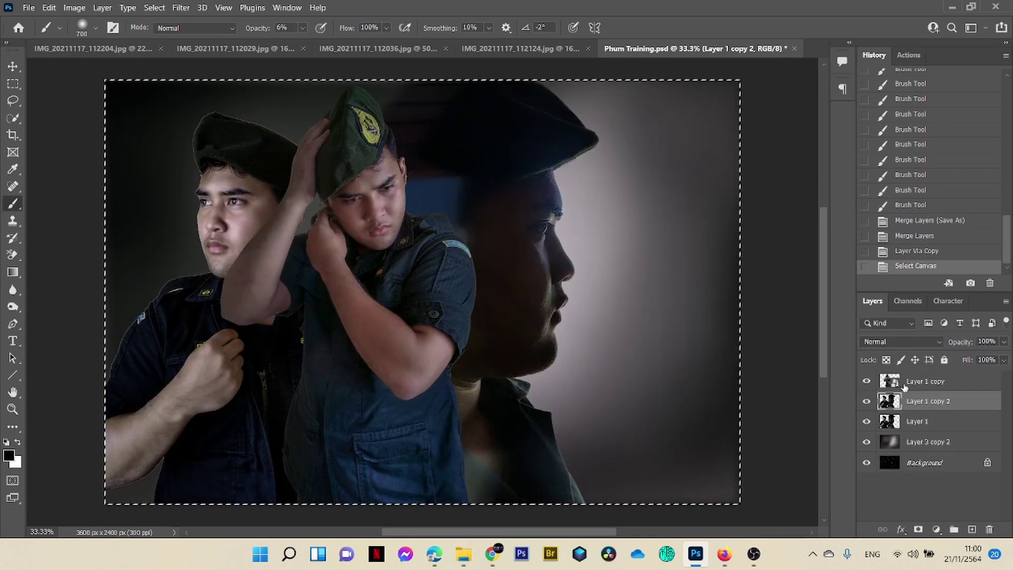
pyautogui.hotkey('ctrl', 'v')
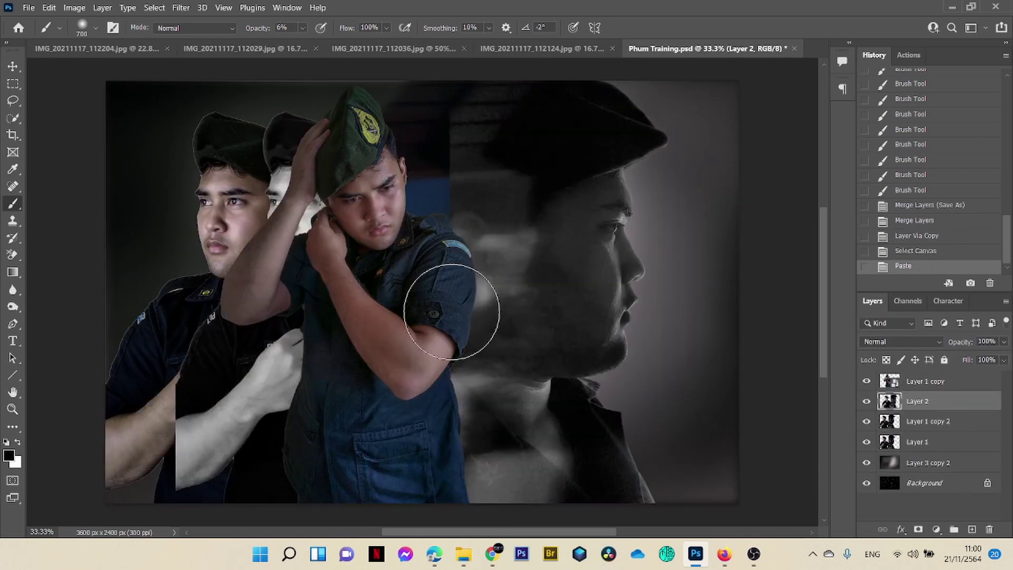
pyautogui.press('v')
pyautogui.moveTo(293, 347); pyautogui.dragTo(210, 344)
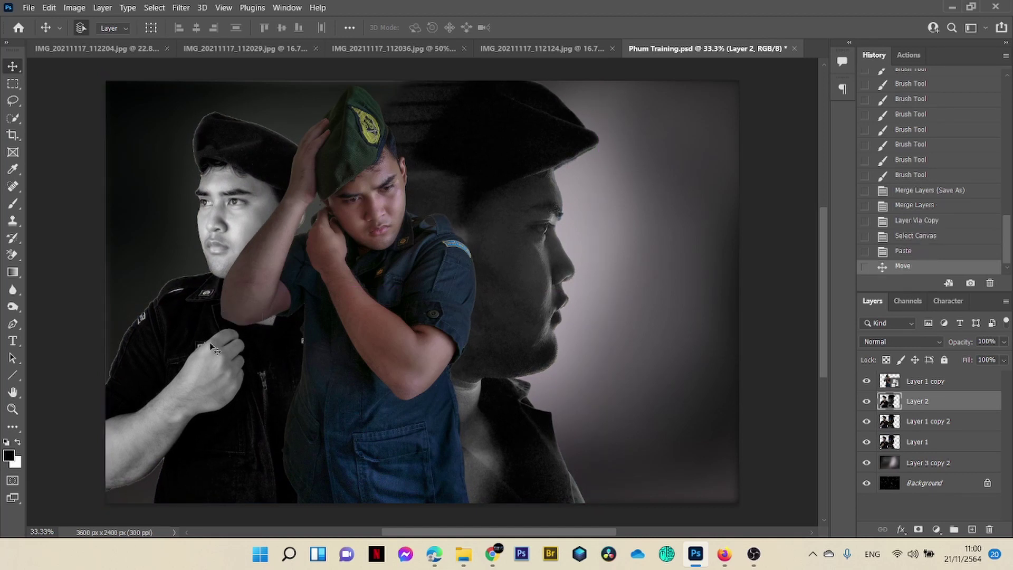
# Step: Set the pasted grayscale layer to Soft Light at 100% opacity and compare the image with and without it
pyautogui.click(1004, 342)
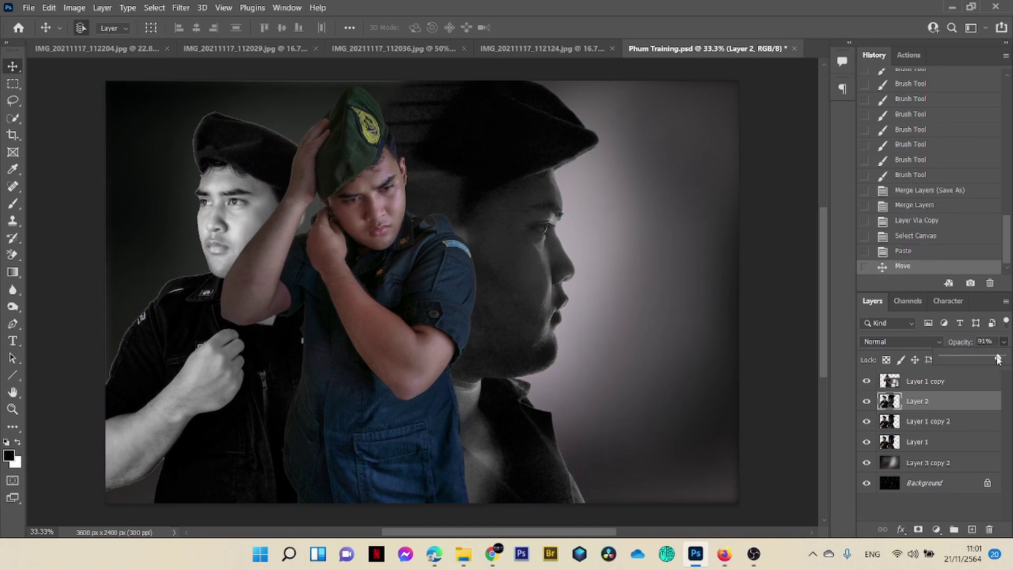
pyautogui.moveTo(1003, 357)
pyautogui.mouseDown()
pyautogui.moveTo(956, 359)
pyautogui.moveTo(1007, 358)
pyautogui.mouseUp()
pyautogui.click(900, 342)
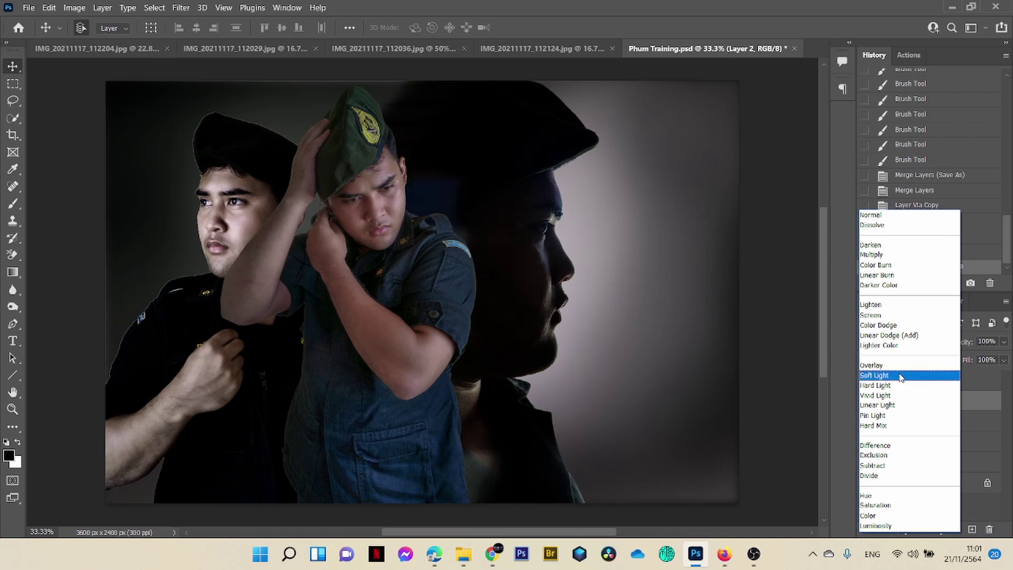
pyautogui.click(901, 376)
pyautogui.click(866, 403)
pyautogui.click(867, 402)
pyautogui.click(866, 402)
pyautogui.click(867, 402)
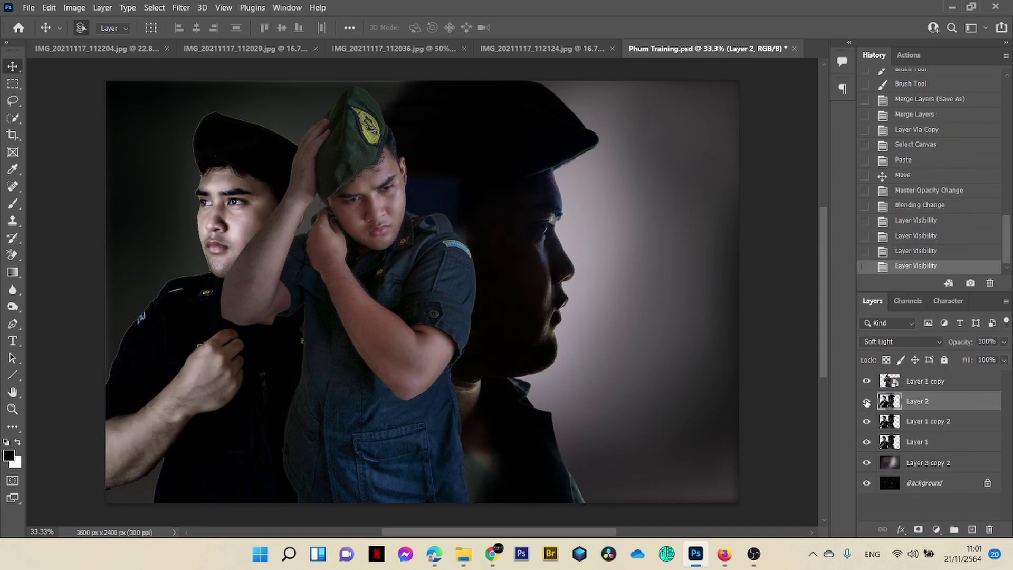
pyautogui.click(866, 402)
pyautogui.click(866, 402)
# Step: Mask Layer 2 and paint black over the left figure's beret, face, uniform and arm with a 700 px brush at 6%, then 16% opacity
pyautogui.press('b')
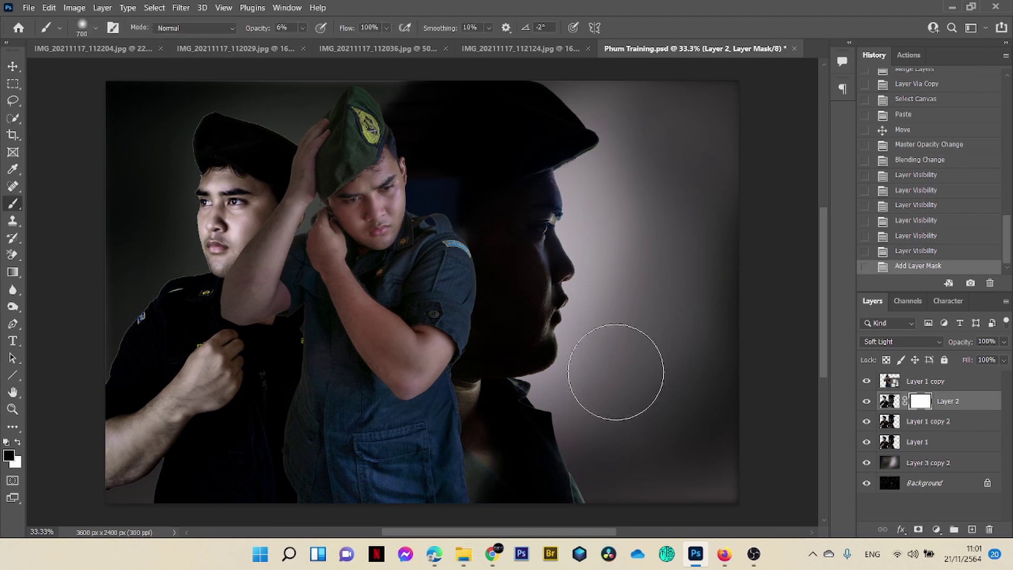
pyautogui.moveTo(201, 158)
pyautogui.mouseDown()
pyautogui.moveTo(295, 155)
pyautogui.moveTo(227, 158)
pyautogui.mouseUp()
pyautogui.moveTo(211, 161); pyautogui.dragTo(157, 163)
pyautogui.moveTo(157, 163)
pyautogui.mouseDown()
pyautogui.moveTo(202, 159)
pyautogui.moveTo(222, 237)
pyautogui.mouseUp()
pyautogui.moveTo(224, 253); pyautogui.dragTo(227, 307)
pyautogui.moveTo(226, 308); pyautogui.dragTo(317, 309)
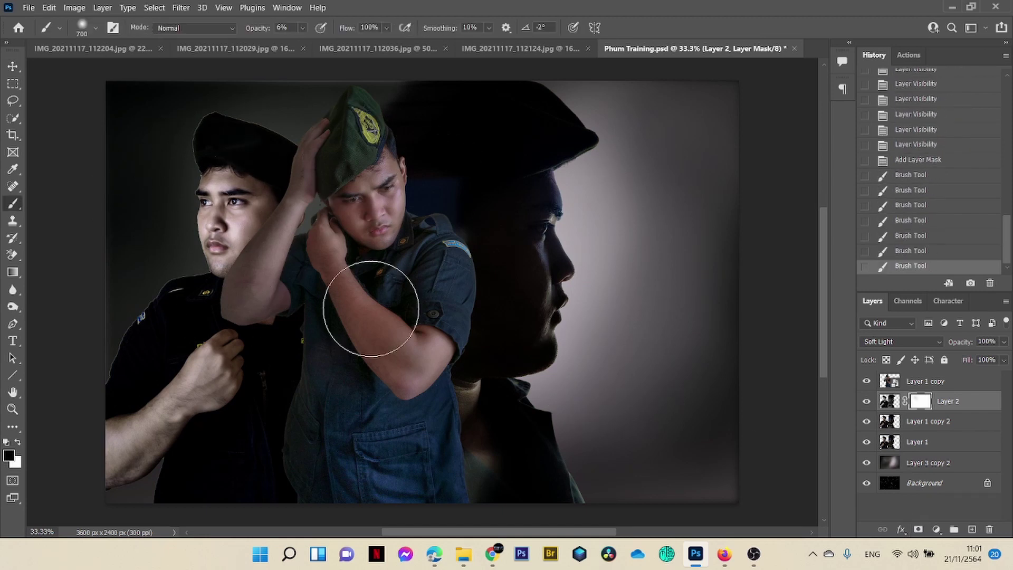
pyautogui.moveTo(110, 456); pyautogui.dragTo(166, 420)
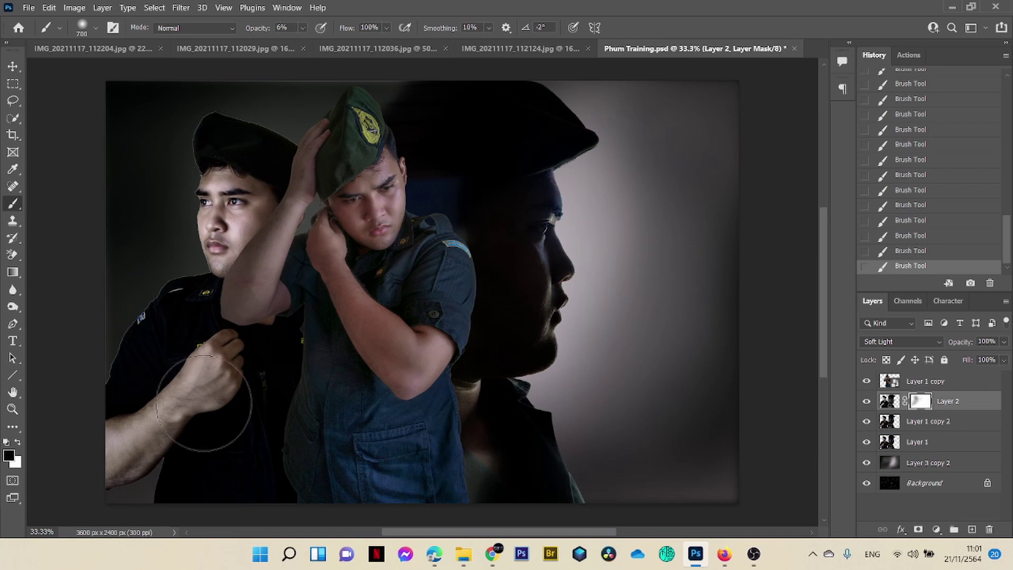
pyautogui.click(253, 190)
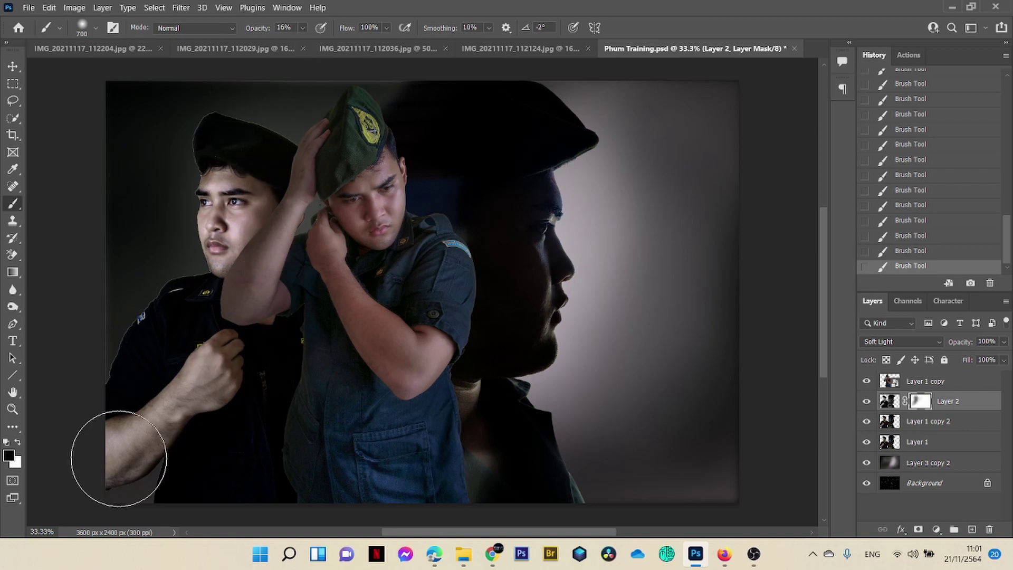
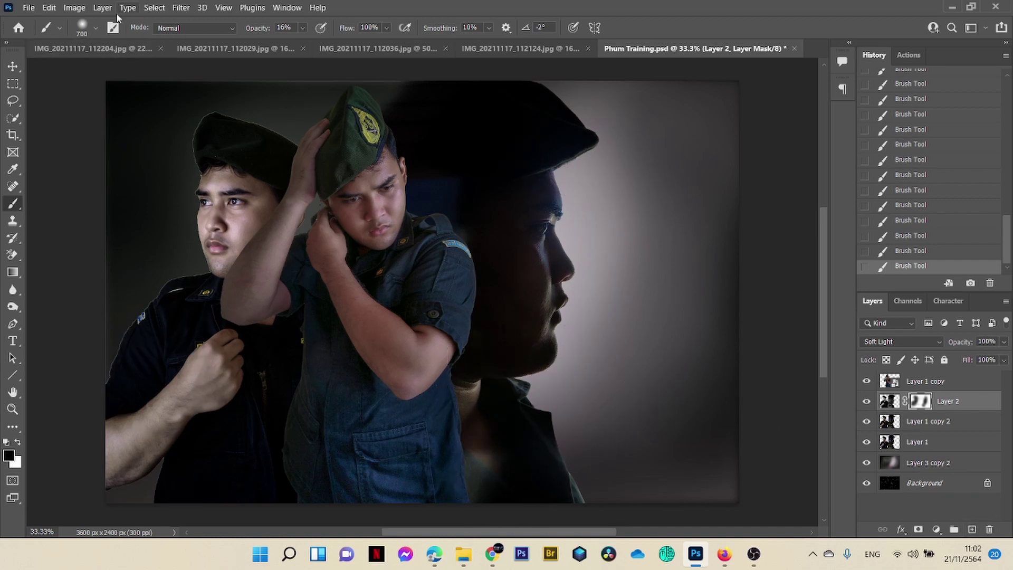
# Step: Create a new Soft Light layer above Layer 2, filled with the mode's neutral 50% gray
pyautogui.click(102, 8)
pyautogui.moveTo(130, 20)
pyautogui.click(258, 23)
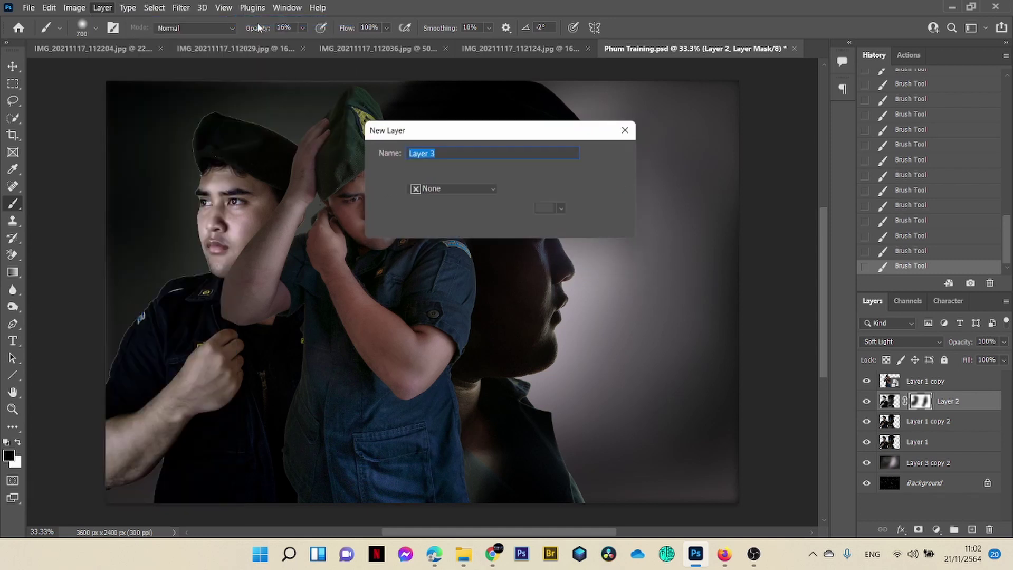
pyautogui.click(484, 211)
pyautogui.click(432, 350)
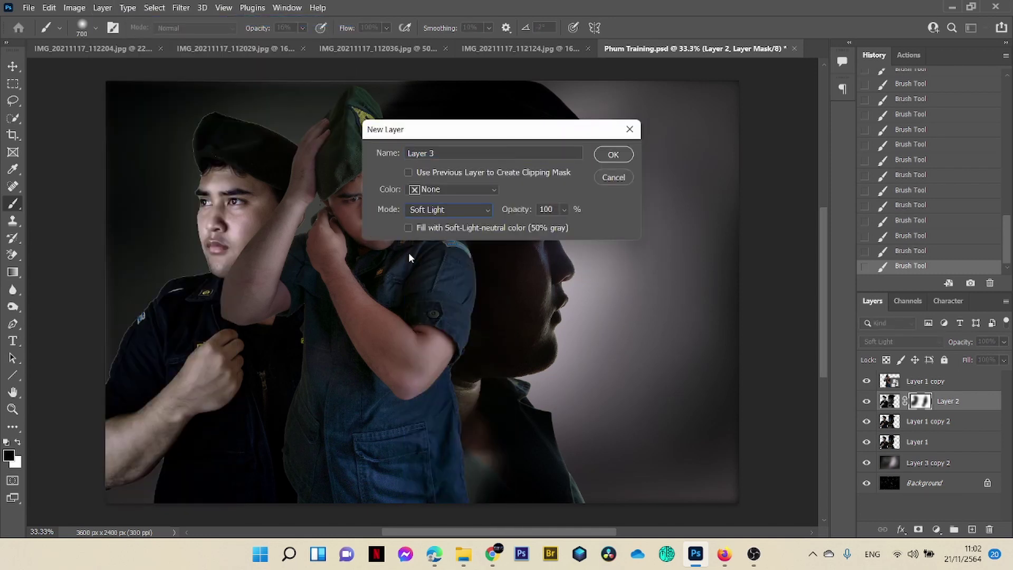
pyautogui.click(613, 155)
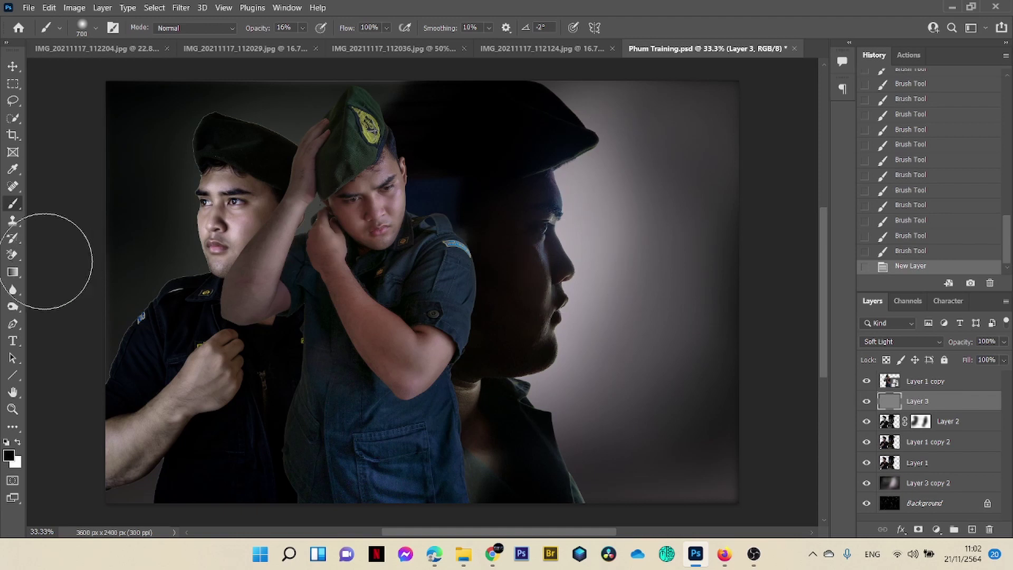
pyautogui.rightClick(16, 307)
pyautogui.click(64, 320)
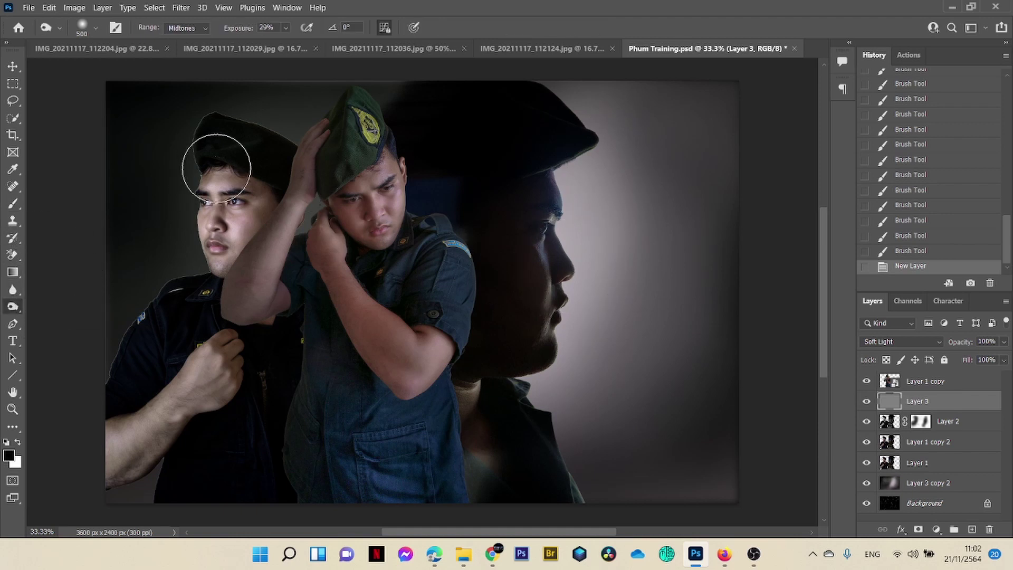
pyautogui.click(14, 306)
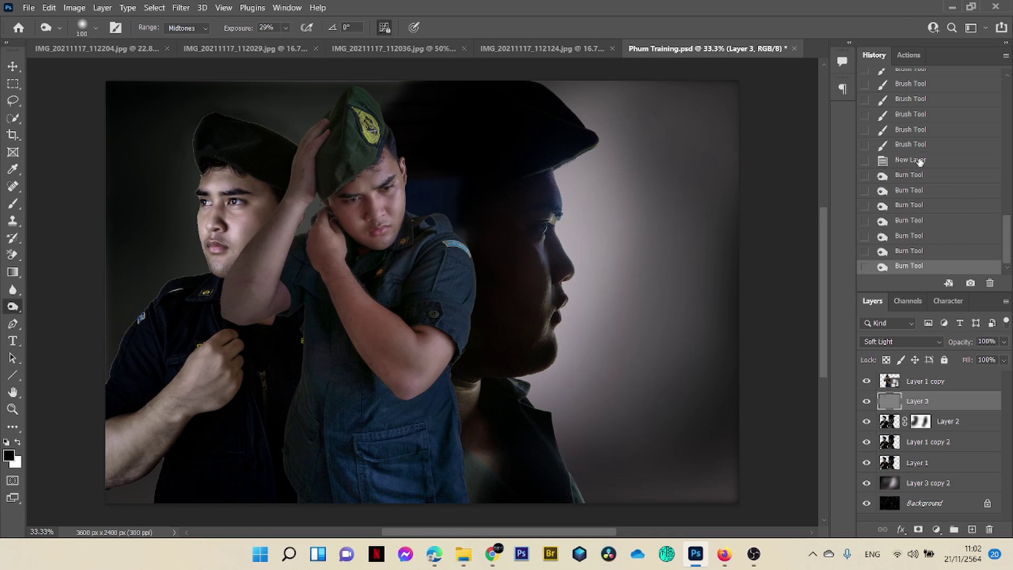
pyautogui.click(919, 161)
# Step: Merge all layers from Layer 3 down to Background into one and duplicate the merged Background
pyautogui.keyDown('shift'); pyautogui.click(948, 488); pyautogui.keyUp('shift')
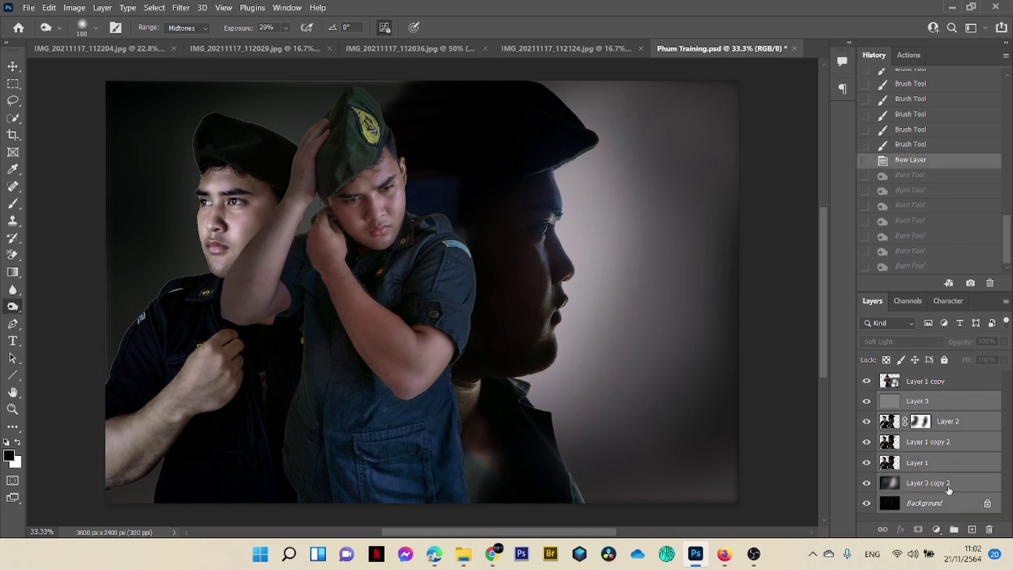
pyautogui.rightClick(954, 503)
pyautogui.click(917, 440)
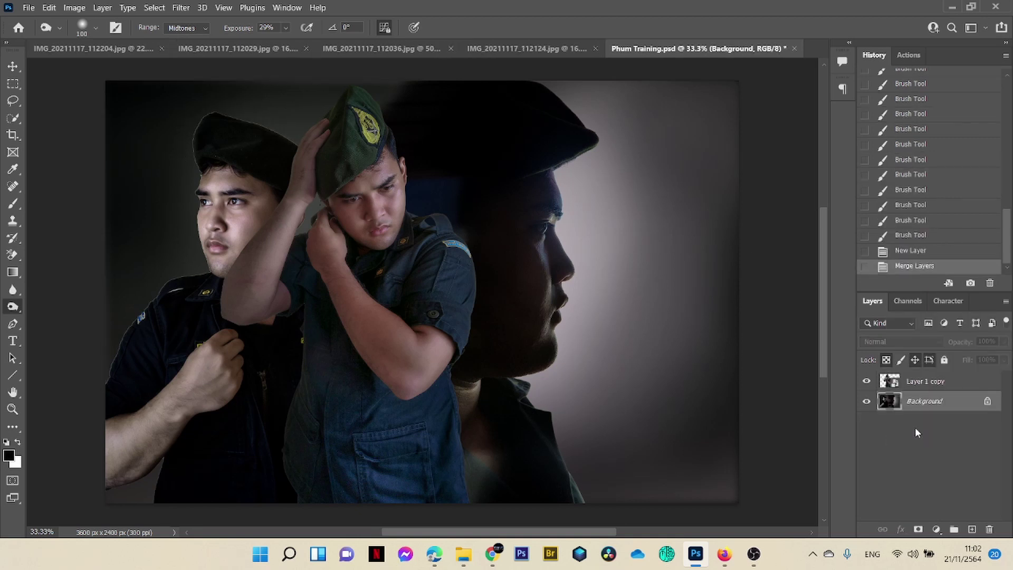
pyautogui.hotkey('ctrl', 'j')
# Step: Copy the Red channel of Background copy and paste it as a new layer above
pyautogui.click(908, 301)
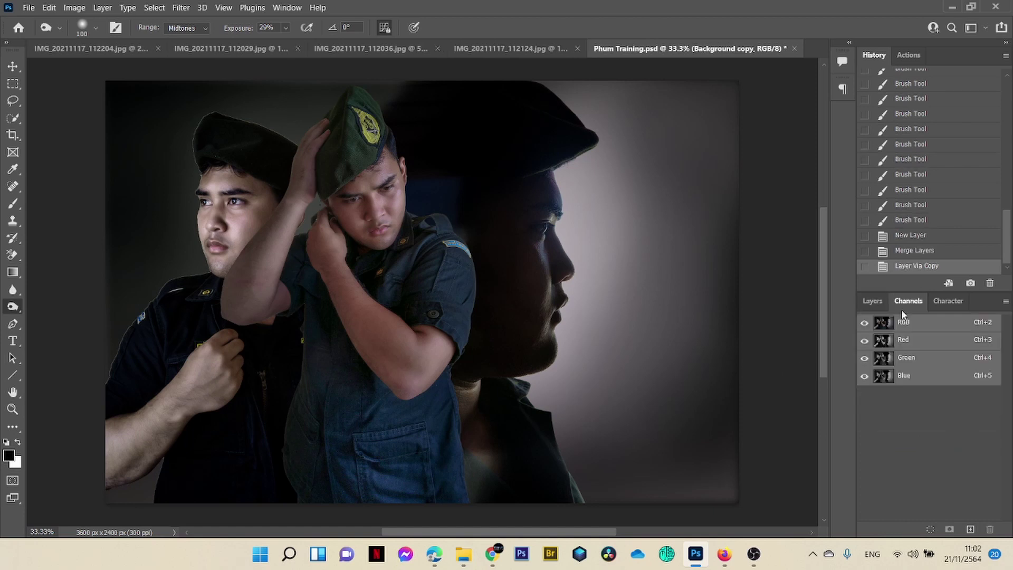
pyautogui.click(913, 341)
pyautogui.hotkey('ctrl', 'a')
pyautogui.hotkey('ctrl', 'c')
pyautogui.click(916, 324)
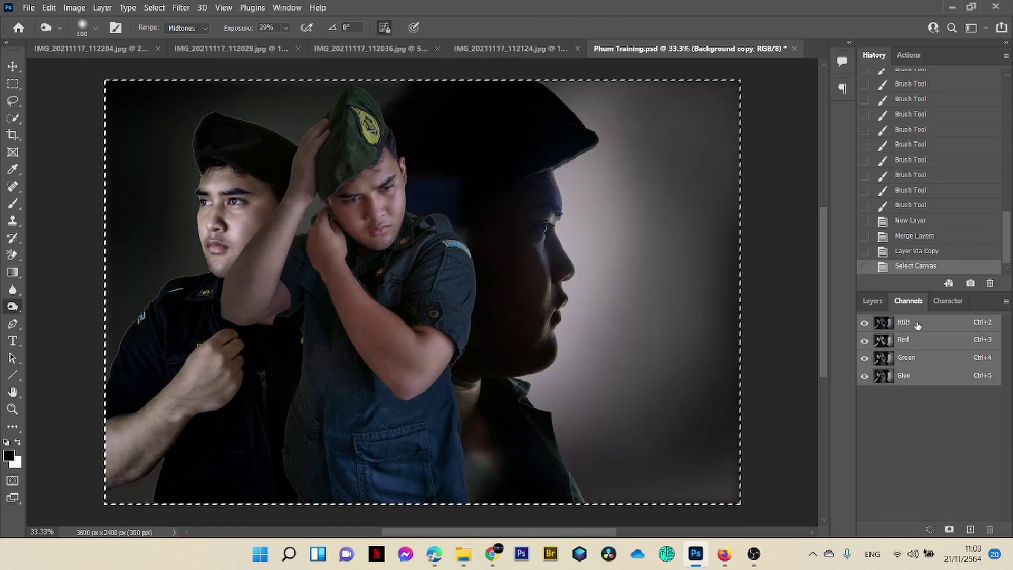
pyautogui.click(875, 303)
pyautogui.hotkey('ctrl', 'v')
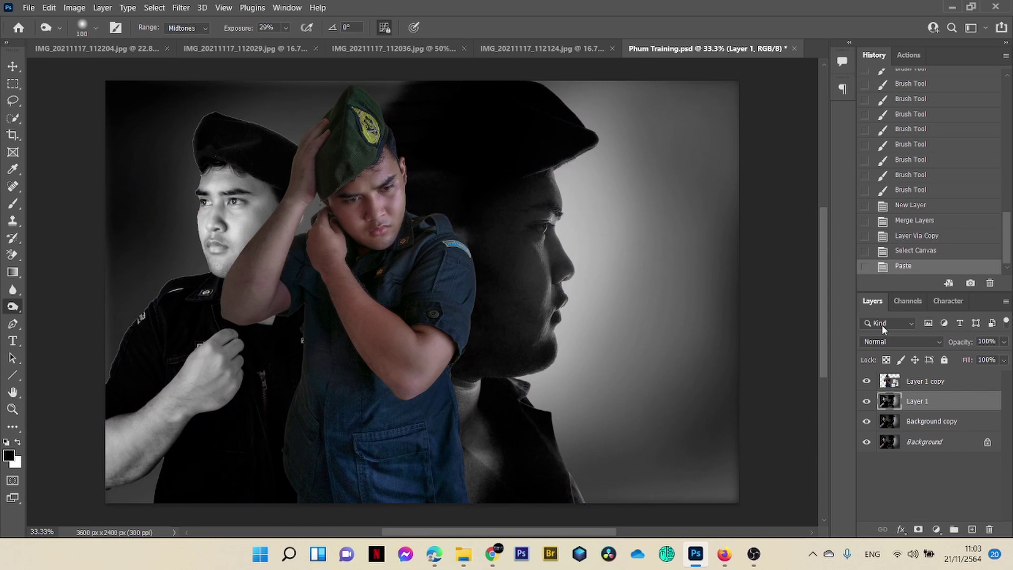
# Step: Set the pasted grayscale layer to Multiply at 100% opacity and add a white layer mask
pyautogui.click(900, 341)
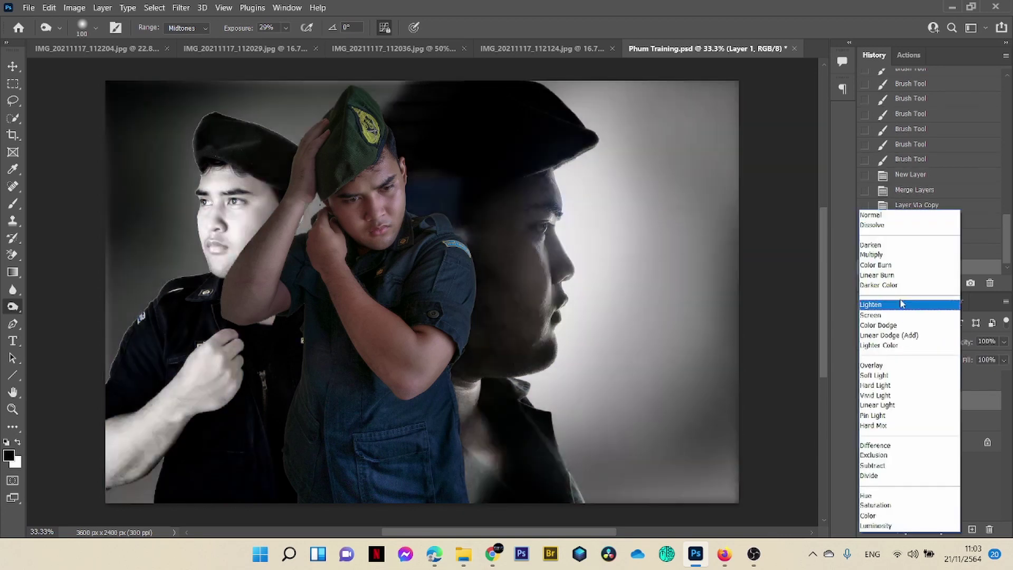
pyautogui.click(896, 257)
pyautogui.click(918, 529)
# Step: Paint black on Layer 1's mask over the right figure's face and the left figure's face, arm and uniform with a 700 px brush at 16% opacity
pyautogui.press('b')
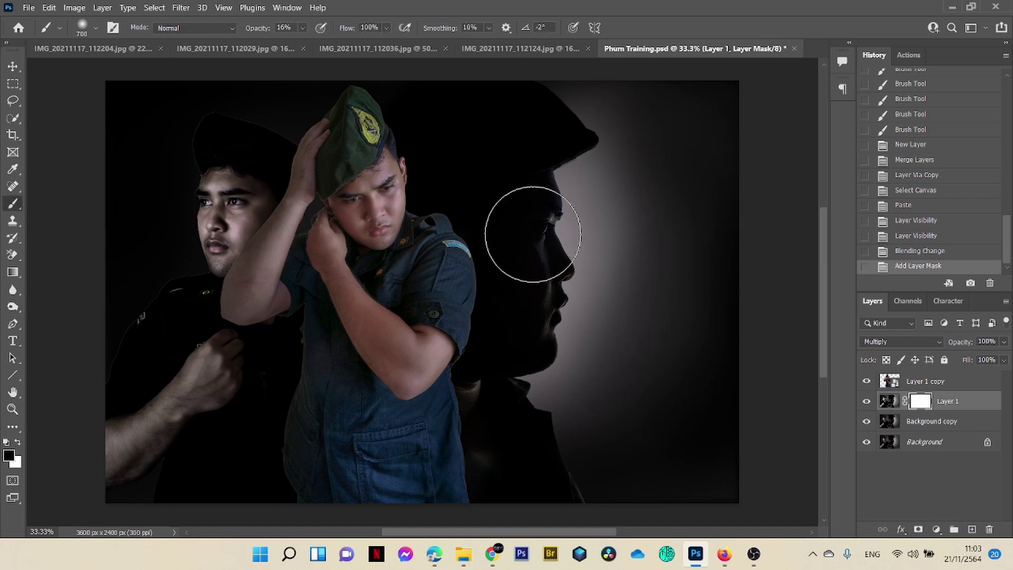
pyautogui.moveTo(533, 234)
pyautogui.mouseDown()
pyautogui.moveTo(557, 163)
pyautogui.moveTo(486, 362)
pyautogui.moveTo(544, 466)
pyautogui.moveTo(580, 241)
pyautogui.moveTo(568, 275)
pyautogui.mouseUp()
pyautogui.moveTo(274, 237)
pyautogui.mouseDown()
pyautogui.moveTo(240, 202)
pyautogui.moveTo(269, 270)
pyautogui.moveTo(208, 234)
pyautogui.moveTo(191, 393)
pyautogui.moveTo(122, 391)
pyautogui.moveTo(147, 328)
pyautogui.moveTo(259, 166)
pyautogui.mouseUp()
pyautogui.moveTo(290, 240); pyautogui.dragTo(243, 332)
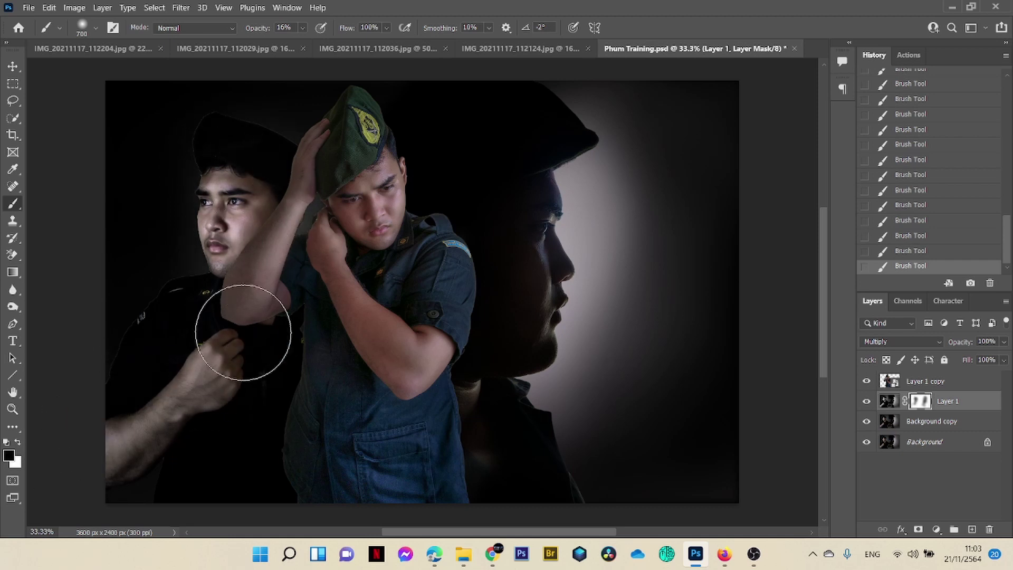
pyautogui.moveTo(127, 441)
pyautogui.mouseDown()
pyautogui.moveTo(183, 372)
pyautogui.moveTo(155, 396)
pyautogui.moveTo(230, 173)
pyautogui.mouseUp()
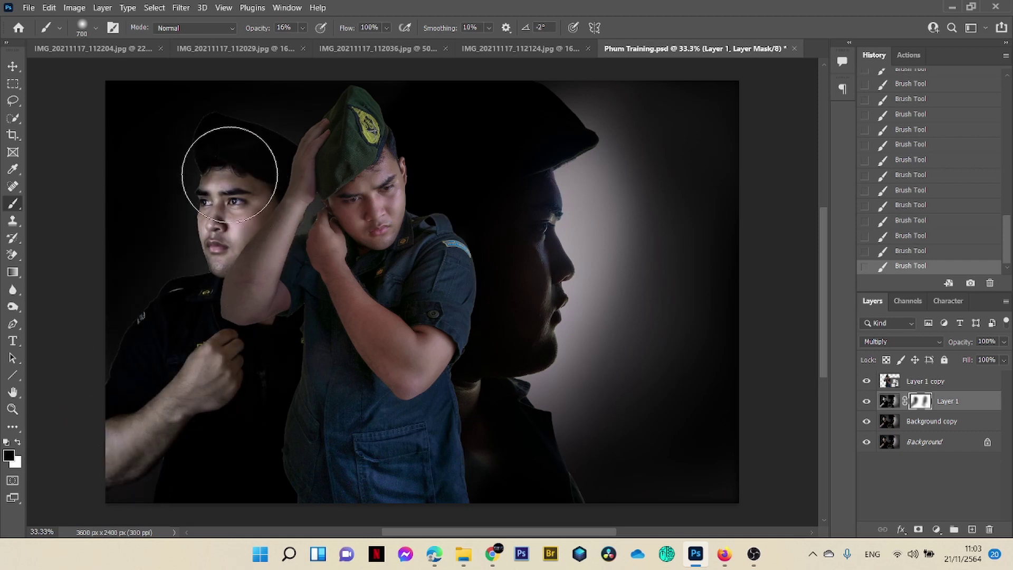
pyautogui.moveTo(289, 445)
pyautogui.mouseDown()
pyautogui.moveTo(225, 181)
pyautogui.moveTo(209, 449)
pyautogui.moveTo(238, 446)
pyautogui.mouseUp()
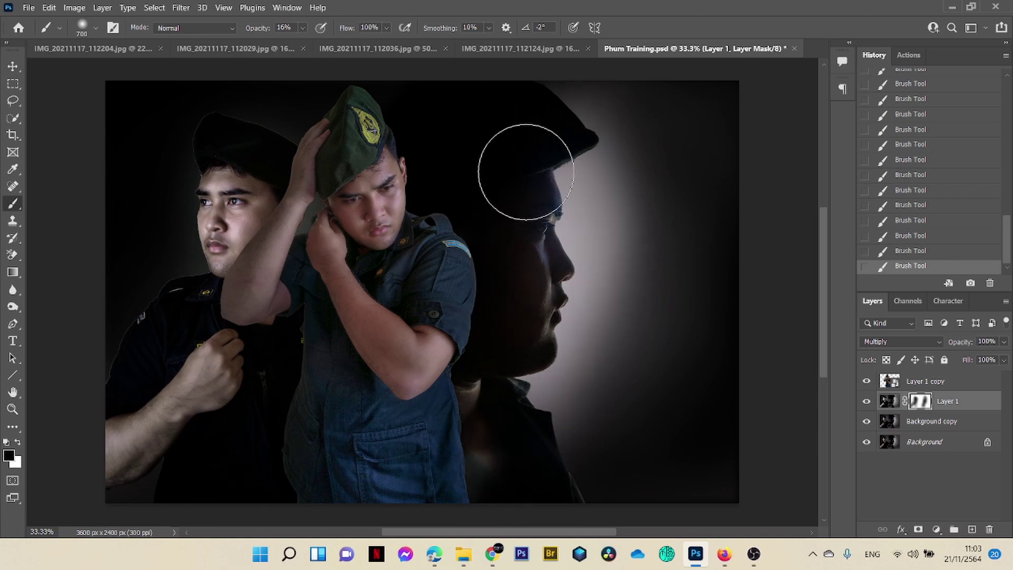
# Step: Merge the masked Layer 1 with Background copy into one layer
pyautogui.keyDown('shift'); pyautogui.click(976, 428); pyautogui.keyUp('shift')
pyautogui.rightClick(976, 428)
pyautogui.click(855, 391)
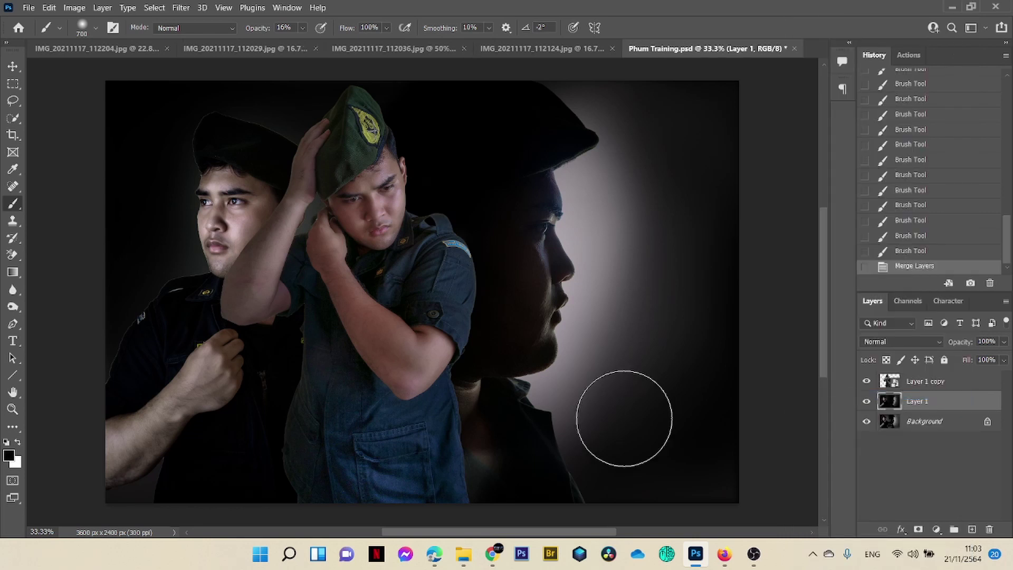
# Step: Apply a Gaussian Blur with a 24.9 px radius to the merged Layer 1
pyautogui.click(181, 8)
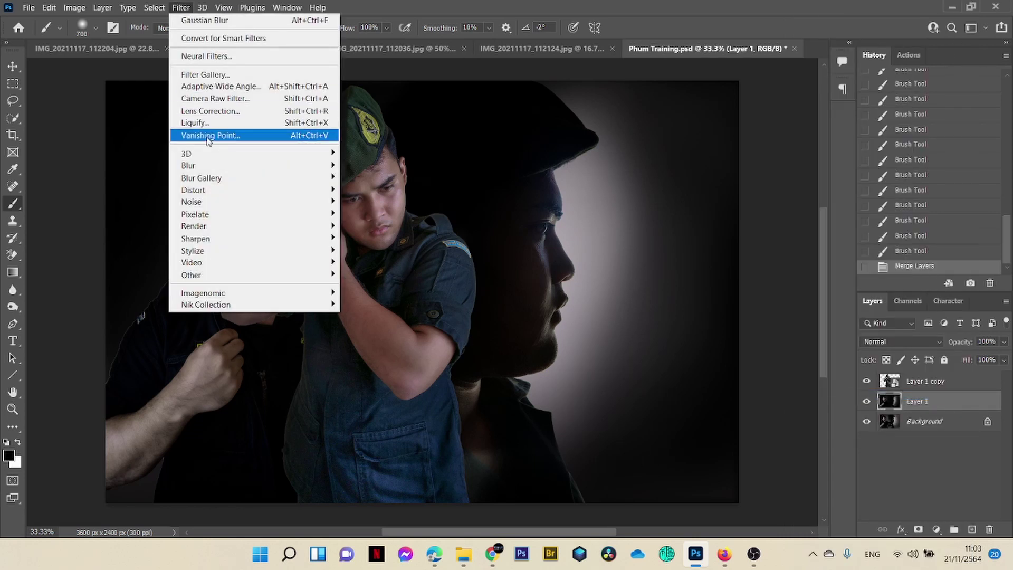
pyautogui.moveTo(261, 166)
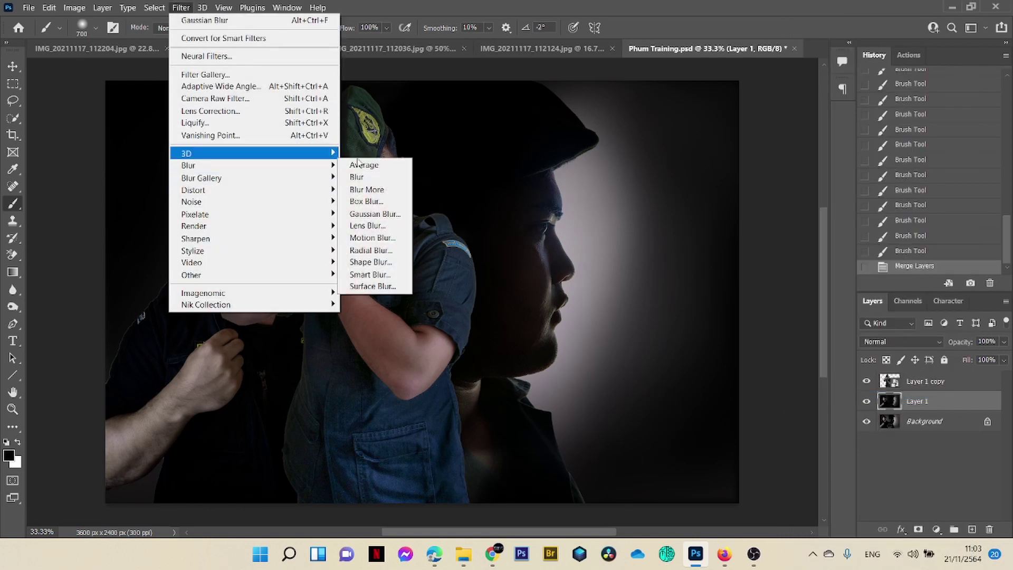
pyautogui.click(385, 210)
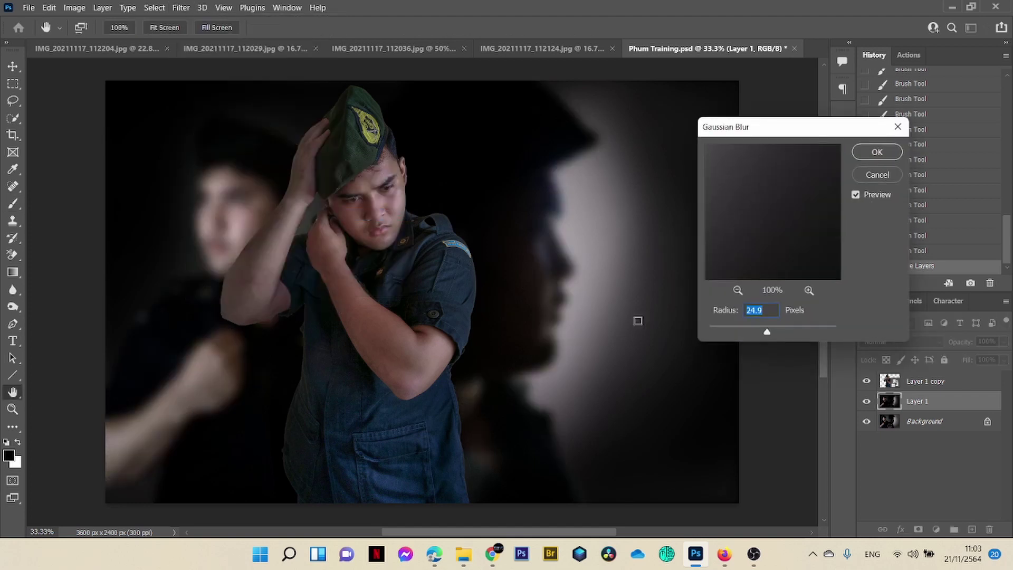
pyautogui.click(876, 152)
pyautogui.press('b')
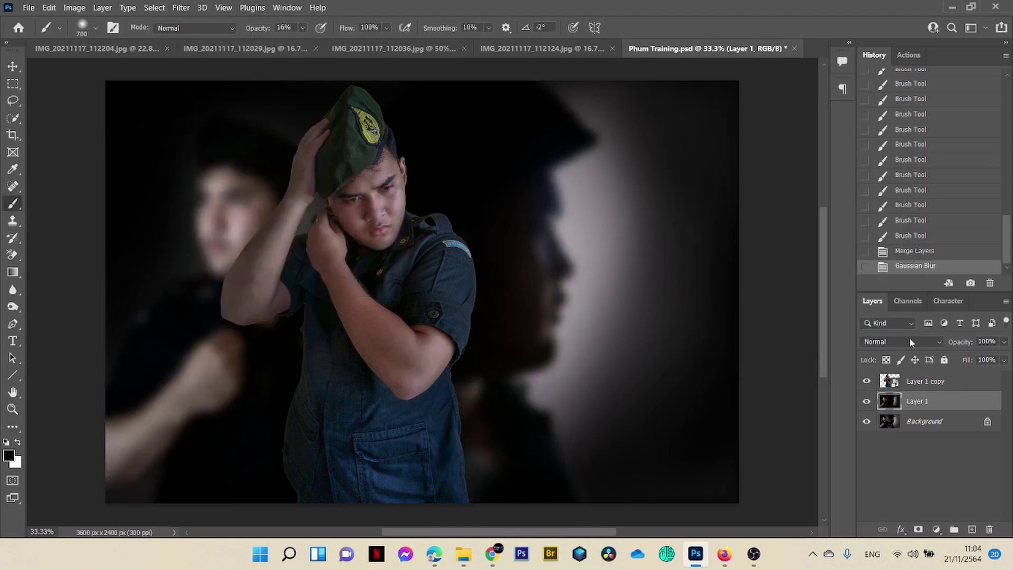
# Step: Set the blurred Layer 1 to Multiply and give it a white layer mask
pyautogui.click(909, 341)
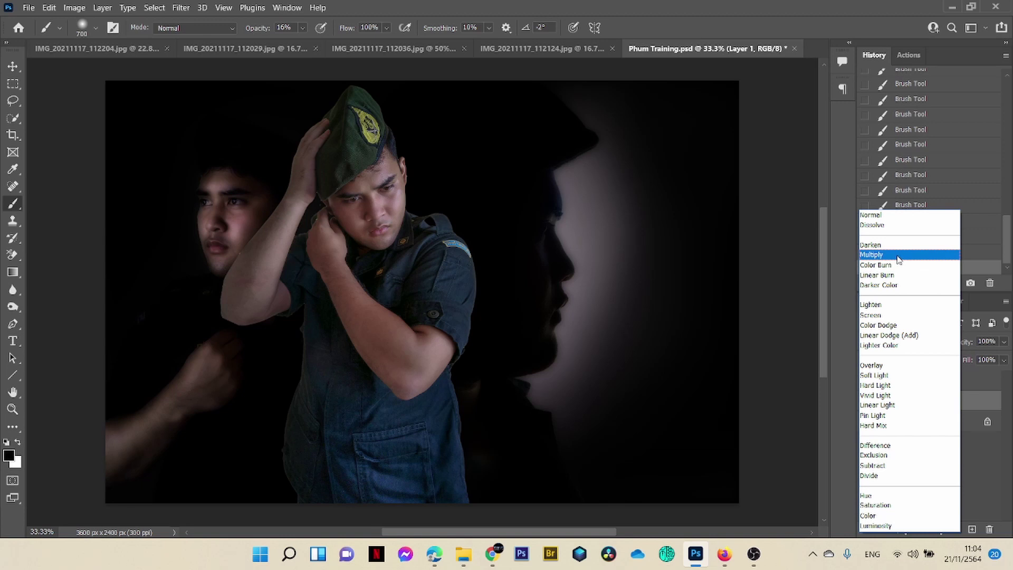
pyautogui.click(898, 256)
pyautogui.click(918, 529)
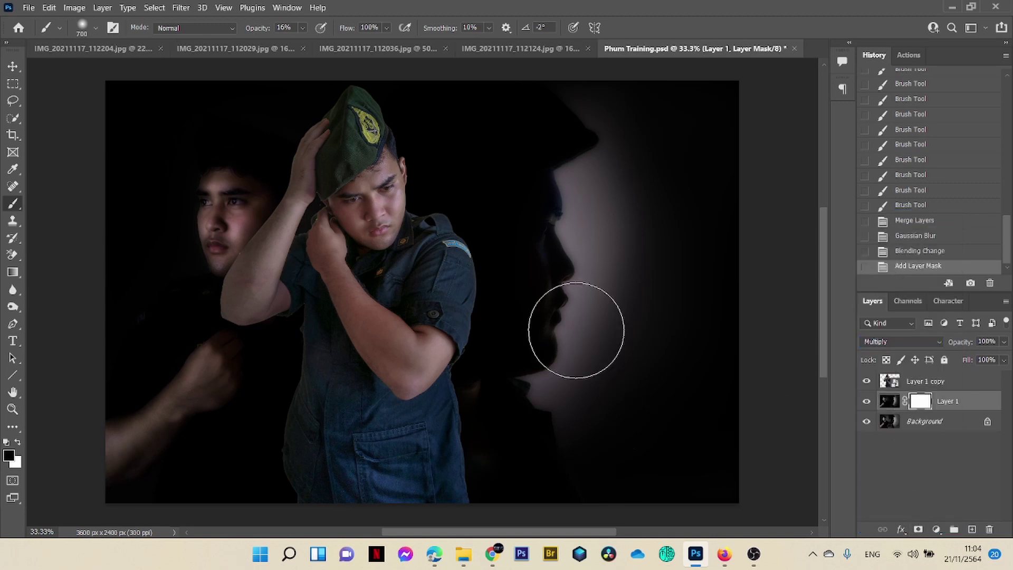
# Step: Paint black on the blurred layer's mask over the right figure, the bright backdrop and the left figure, using a 700 px brush at 16%, then 9% opacity
pyautogui.moveTo(576, 330); pyautogui.dragTo(527, 227)
pyautogui.moveTo(528, 227); pyautogui.dragTo(545, 375)
pyautogui.moveTo(591, 343); pyautogui.dragTo(663, 273)
pyautogui.moveTo(664, 273); pyautogui.dragTo(626, 432)
pyautogui.moveTo(633, 196); pyautogui.dragTo(603, 144)
pyautogui.moveTo(603, 144)
pyautogui.mouseDown()
pyautogui.moveTo(475, 150)
pyautogui.moveTo(686, 158)
pyautogui.mouseUp()
pyautogui.moveTo(686, 158); pyautogui.dragTo(609, 263)
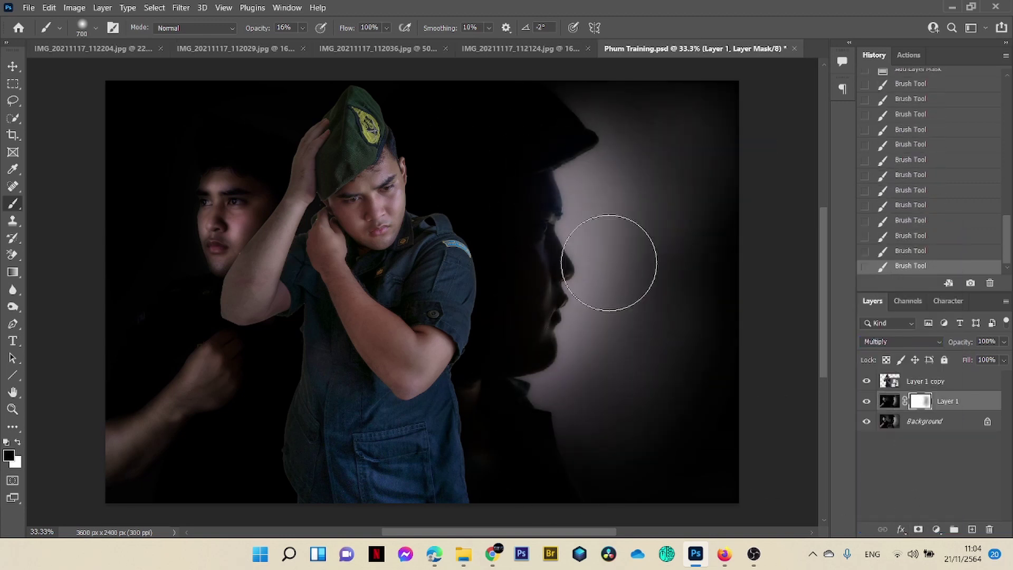
pyautogui.moveTo(467, 328)
pyautogui.mouseDown()
pyautogui.moveTo(495, 386)
pyautogui.moveTo(532, 357)
pyautogui.moveTo(547, 294)
pyautogui.moveTo(515, 413)
pyautogui.mouseUp()
pyautogui.moveTo(654, 305); pyautogui.dragTo(667, 326)
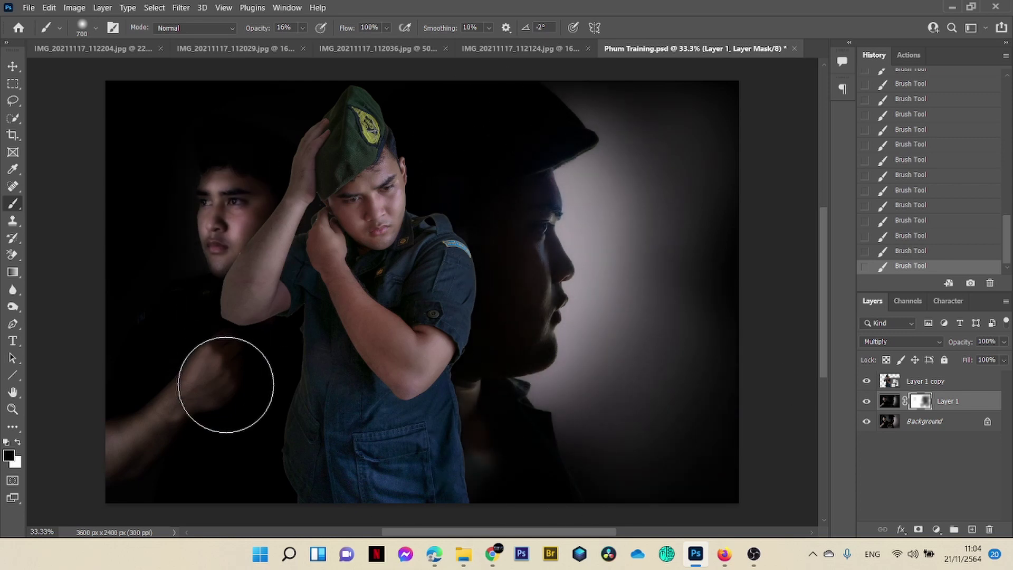
pyautogui.moveTo(232, 168)
pyautogui.mouseDown()
pyautogui.moveTo(245, 238)
pyautogui.moveTo(195, 426)
pyautogui.moveTo(140, 450)
pyautogui.moveTo(271, 232)
pyautogui.moveTo(244, 184)
pyautogui.moveTo(191, 432)
pyautogui.moveTo(280, 148)
pyautogui.moveTo(176, 353)
pyautogui.moveTo(233, 221)
pyautogui.mouseUp()
pyautogui.moveTo(310, 253)
pyautogui.mouseDown()
pyautogui.moveTo(225, 292)
pyautogui.moveTo(168, 136)
pyautogui.moveTo(160, 153)
pyautogui.moveTo(202, 371)
pyautogui.moveTo(181, 445)
pyautogui.moveTo(236, 221)
pyautogui.mouseUp()
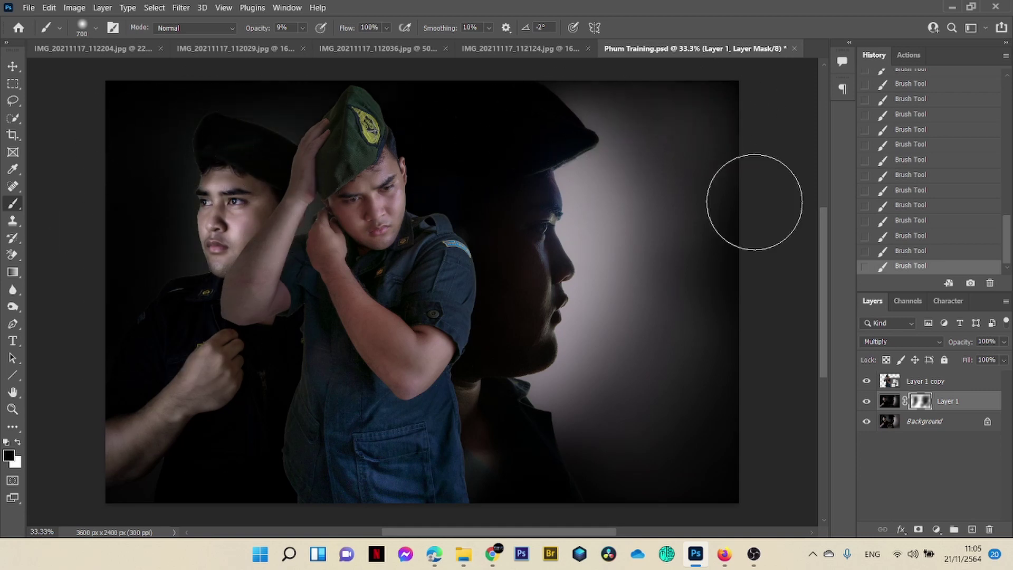
# Step: Merge Layer 1 with Background and duplicate the merged layer twice
pyautogui.rightClick(944, 429)
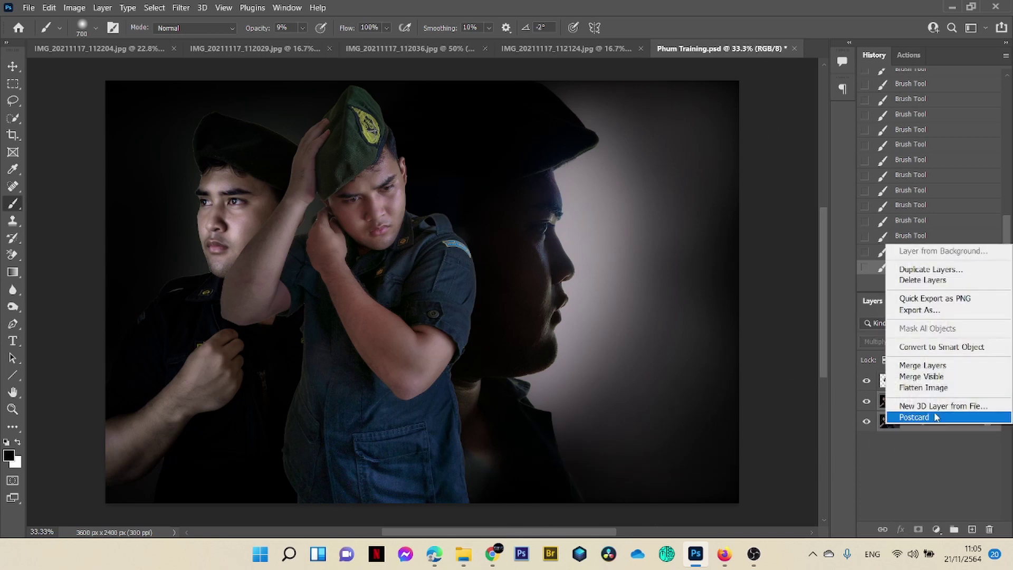
pyautogui.click(918, 359)
pyautogui.hotkey('ctrl', 'j')
pyautogui.hotkey('ctrl', 'j')
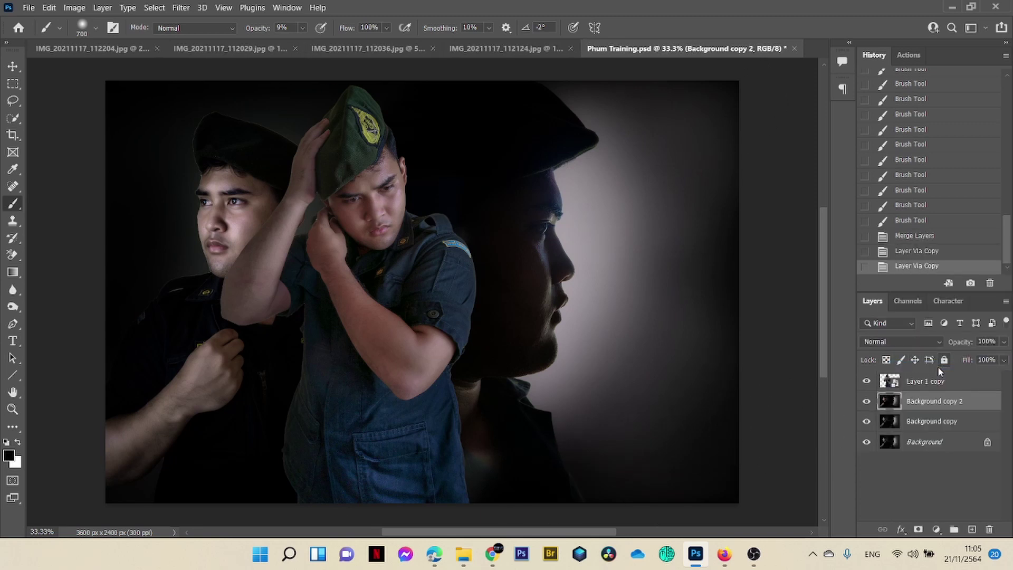
# Step: Copy the Red channel of Background copy 2 and paste it as a new layer
pyautogui.click(908, 301)
pyautogui.click(910, 340)
pyautogui.hotkey('ctrl', 'a')
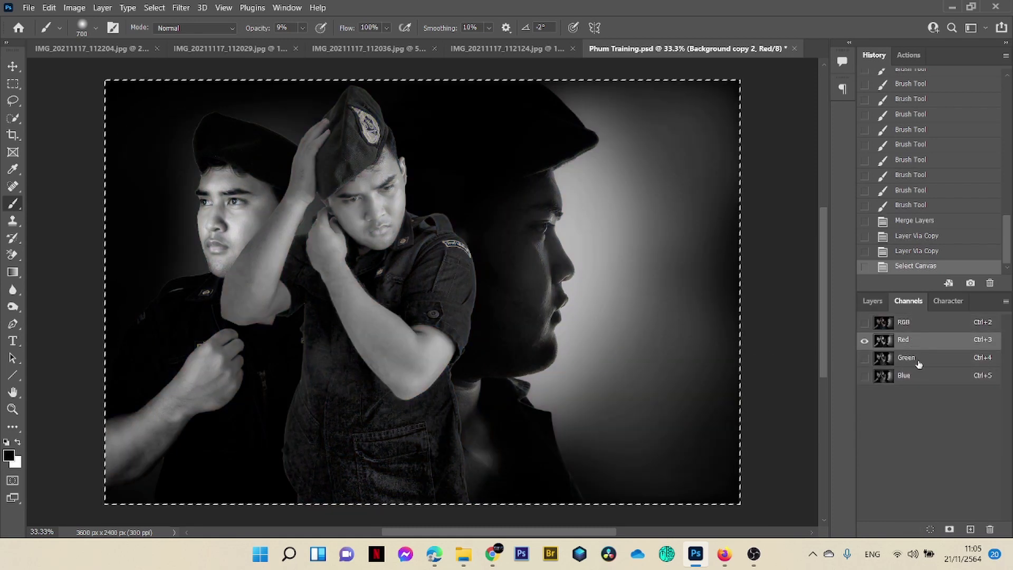
pyautogui.click(915, 323)
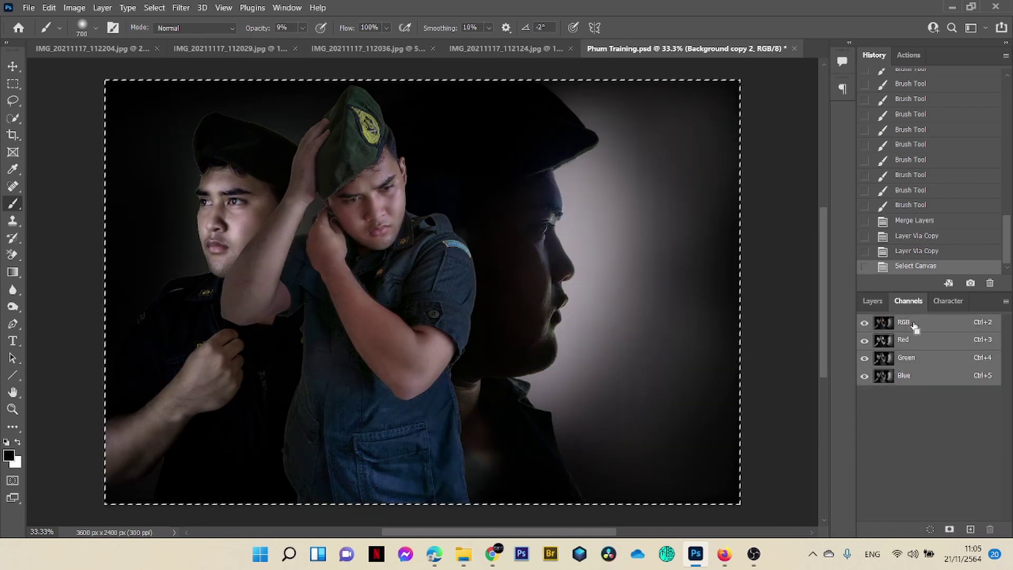
pyautogui.hotkey('ctrl', 'v')
pyautogui.click(873, 301)
# Step: Set the new grayscale layer to Multiply, add a layer mask and lower the layer's opacity to 68%
pyautogui.click(903, 342)
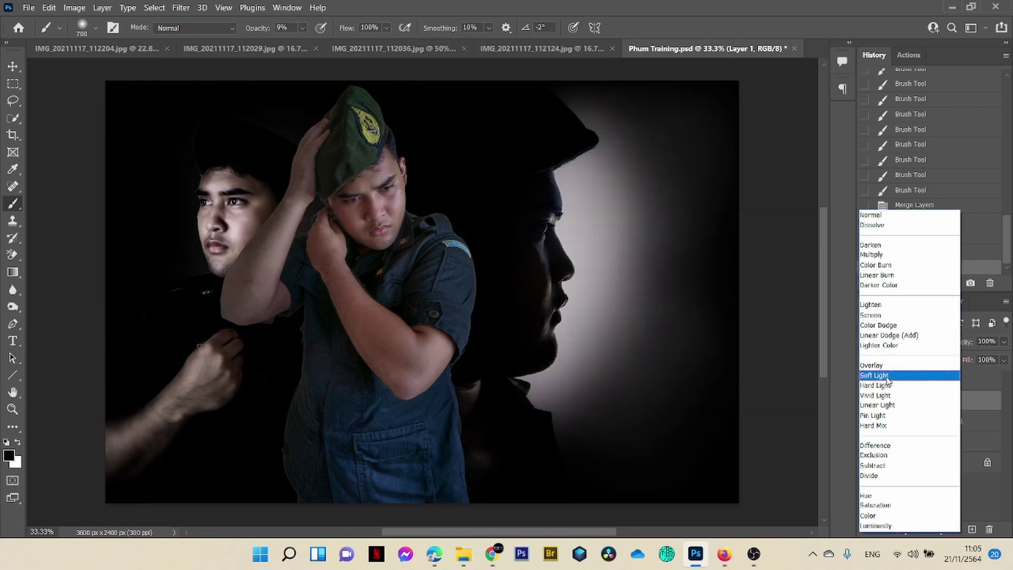
pyautogui.click(884, 255)
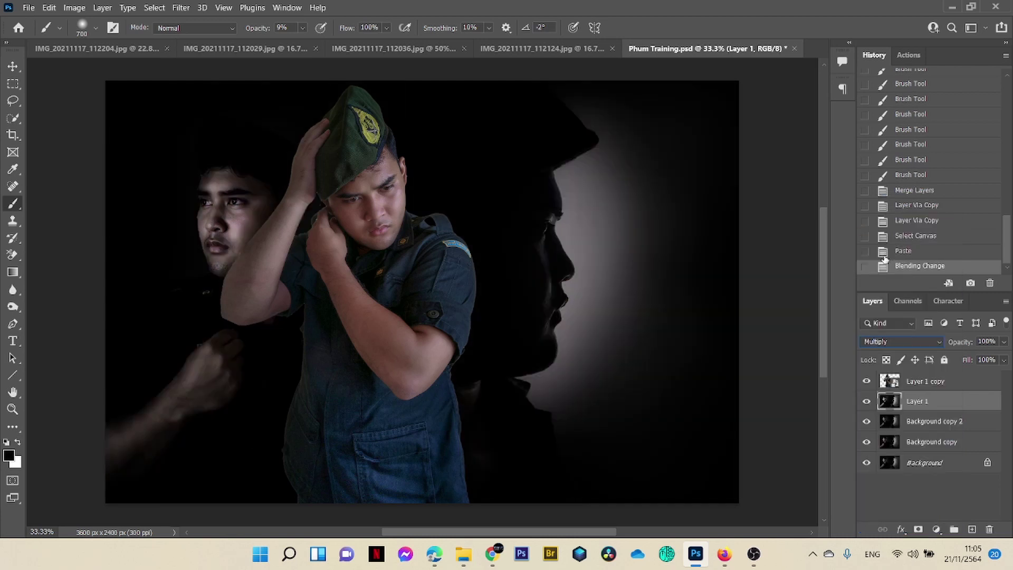
pyautogui.click(917, 528)
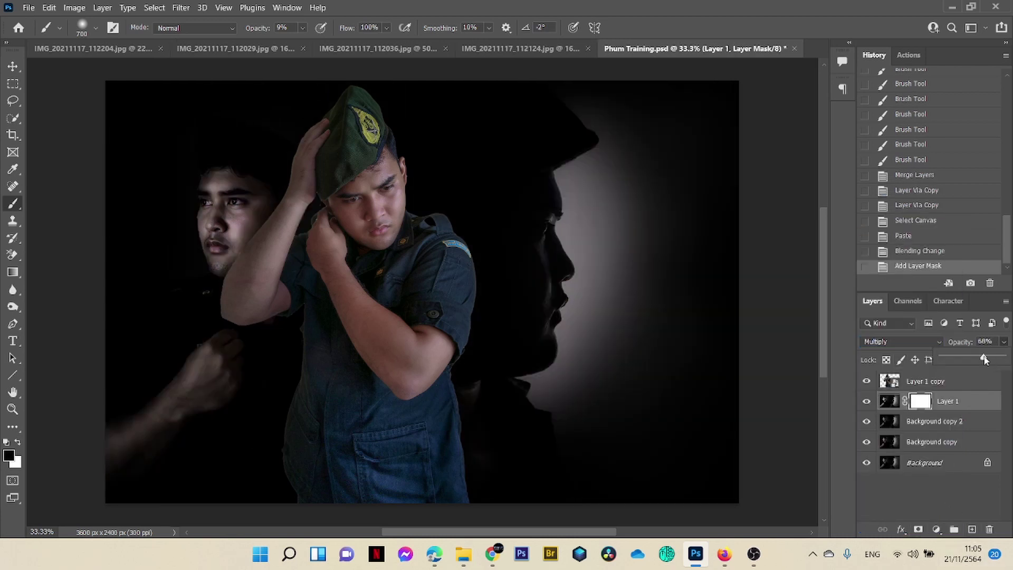
pyautogui.moveTo(984, 359); pyautogui.dragTo(984, 360)
# Step: Paint black on the mask over the right figure's face and the backdrop beside it with a 700 px brush at 9% opacity
pyautogui.click(535, 215)
pyautogui.click(522, 259)
pyautogui.click(509, 299)
pyautogui.click(554, 272)
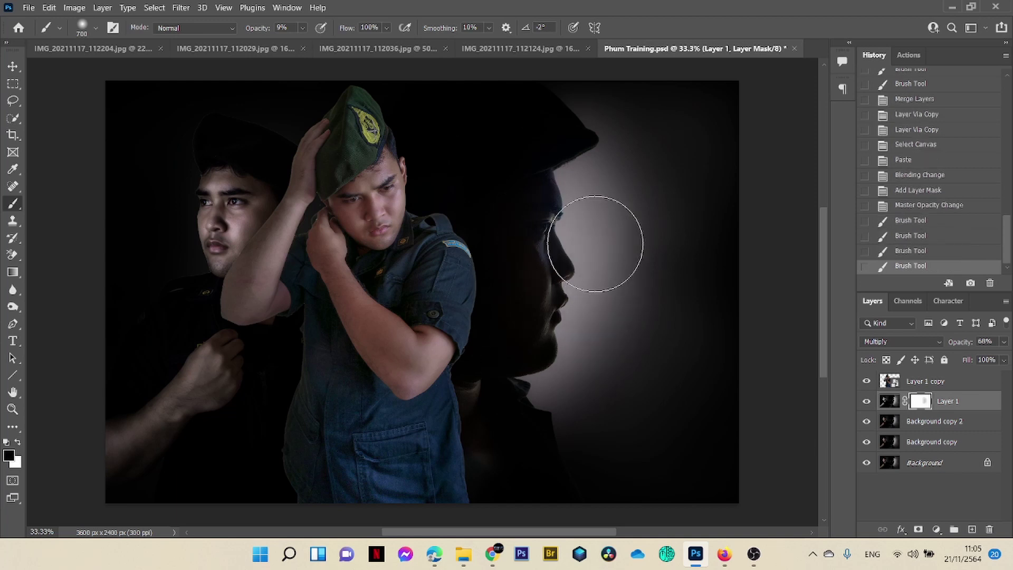
pyautogui.click(596, 245)
pyautogui.click(622, 425)
pyautogui.click(724, 316)
# Step: Raise the brush opacity to 18% and paint the mask over the right figure's forehead, cap brim and nearby backdrop
pyautogui.click(303, 28)
pyautogui.moveTo(306, 42); pyautogui.dragTo(311, 42)
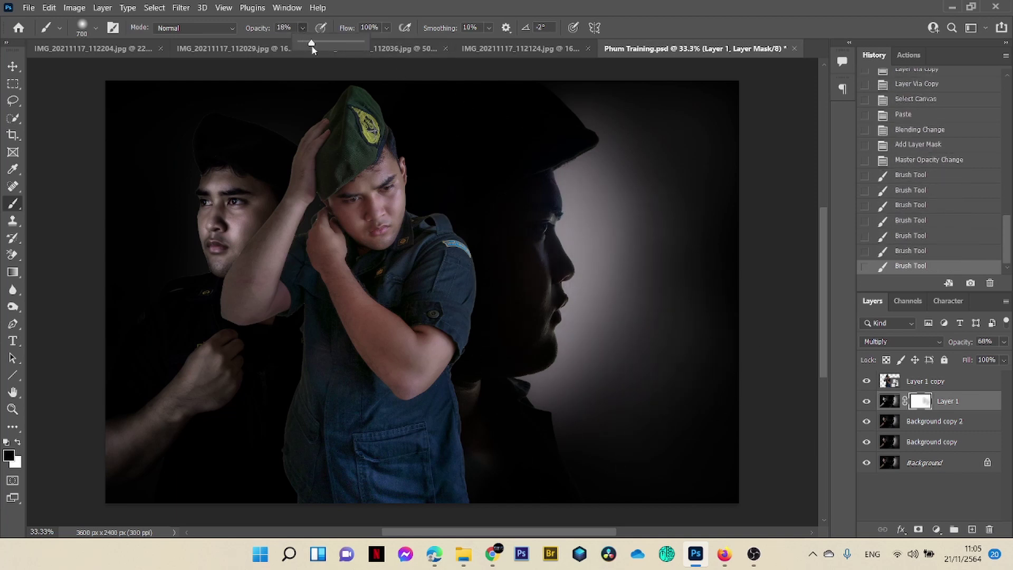
pyautogui.click(594, 192)
pyautogui.click(626, 154)
pyautogui.click(539, 225)
pyautogui.click(570, 206)
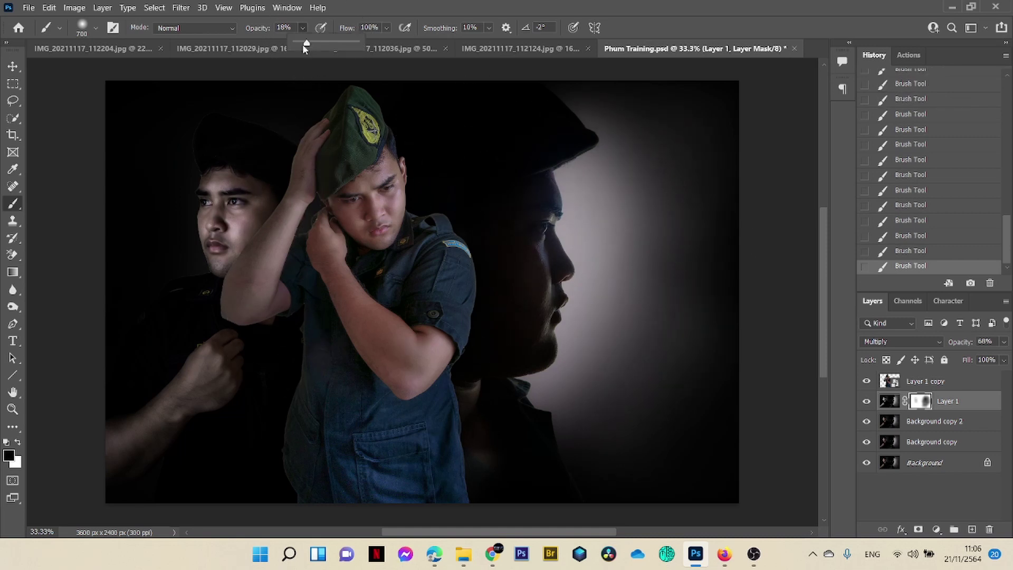
# Step: Paint the mask over the left figure at 12% brush opacity and merge Layer 1 with Background copy 2
pyautogui.click(222, 182)
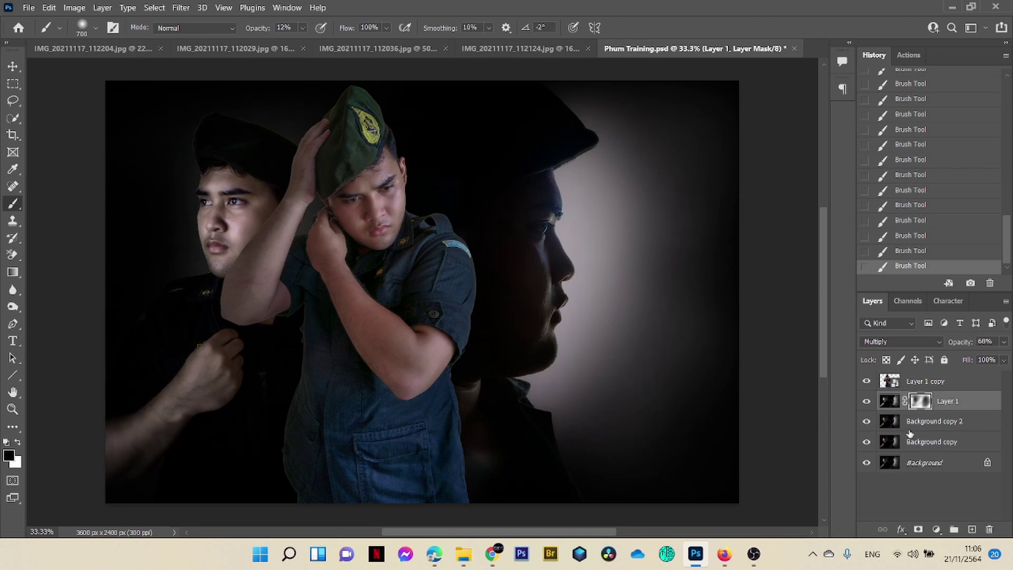
pyautogui.keyDown('ctrl'); pyautogui.click(970, 425); pyautogui.keyUp('ctrl')
pyautogui.rightClick(970, 424)
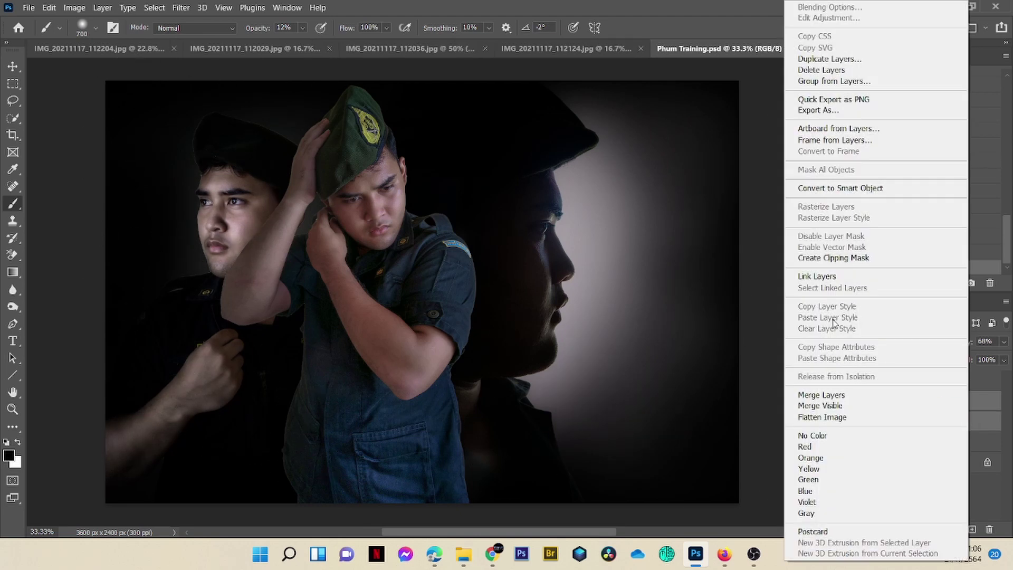
pyautogui.click(831, 395)
# Step: Apply a Gaussian Blur with a 24.9 px radius to the merged layer and add a layer mask
pyautogui.click(181, 7)
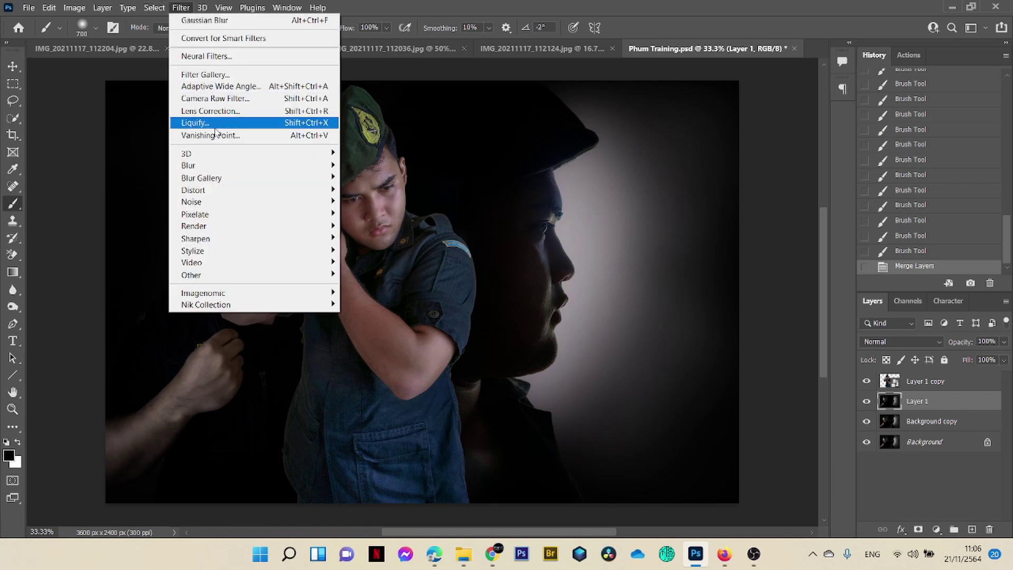
pyautogui.moveTo(226, 165)
pyautogui.click(376, 214)
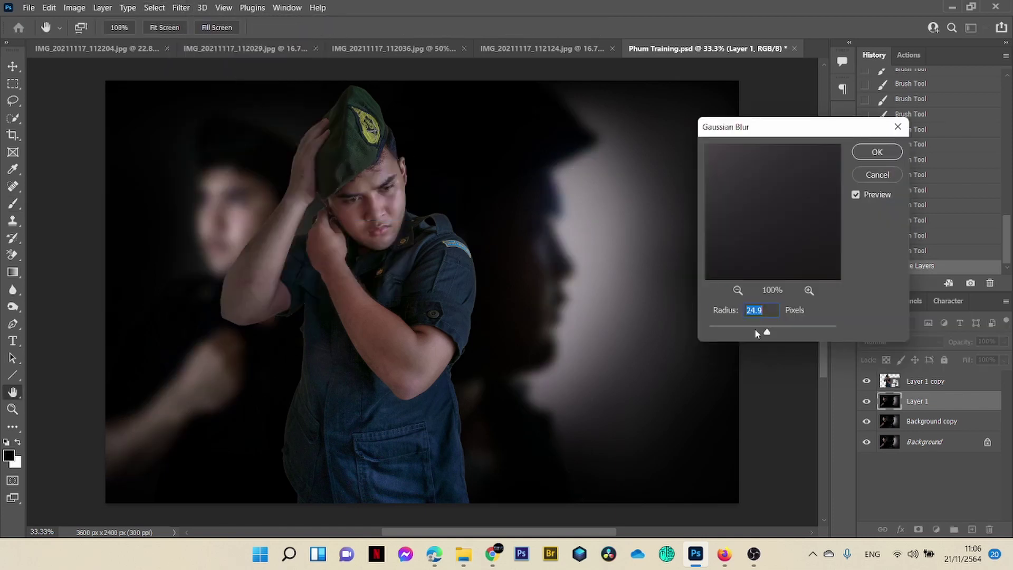
pyautogui.click(868, 156)
pyautogui.press('b')
pyautogui.click(919, 530)
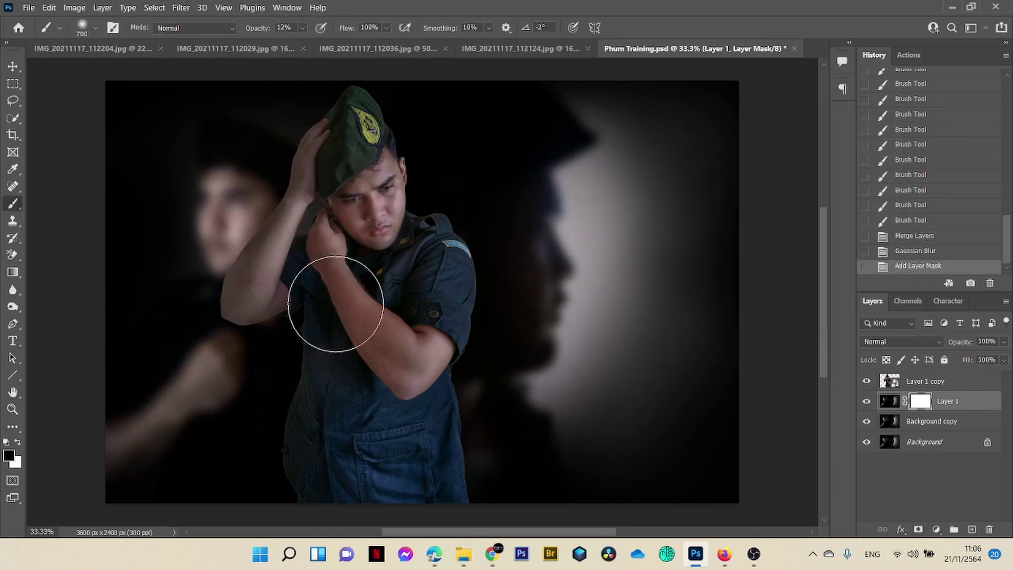
# Step: Paint black on the blur layer's mask over the left figure's face, torso and forearm with a 700 px brush at 12% opacity
pyautogui.moveTo(253, 200); pyautogui.dragTo(222, 253)
pyautogui.moveTo(222, 254); pyautogui.dragTo(209, 358)
pyautogui.moveTo(209, 358)
pyautogui.mouseDown()
pyautogui.moveTo(217, 115)
pyautogui.moveTo(222, 243)
pyautogui.mouseUp()
pyautogui.moveTo(222, 243); pyautogui.dragTo(157, 371)
pyautogui.moveTo(158, 370)
pyautogui.mouseDown()
pyautogui.moveTo(229, 173)
pyautogui.moveTo(119, 248)
pyautogui.moveTo(203, 189)
pyautogui.moveTo(182, 130)
pyautogui.moveTo(181, 417)
pyautogui.moveTo(141, 405)
pyautogui.mouseUp()
pyautogui.moveTo(141, 405)
pyautogui.mouseDown()
pyautogui.moveTo(229, 130)
pyautogui.moveTo(136, 352)
pyautogui.mouseUp()
pyautogui.moveTo(136, 351)
pyautogui.mouseDown()
pyautogui.moveTo(97, 471)
pyautogui.moveTo(51, 449)
pyautogui.mouseUp()
pyautogui.moveTo(51, 449)
pyautogui.mouseDown()
pyautogui.moveTo(176, 446)
pyautogui.moveTo(125, 450)
pyautogui.mouseUp()
pyautogui.moveTo(125, 450); pyautogui.dragTo(150, 324)
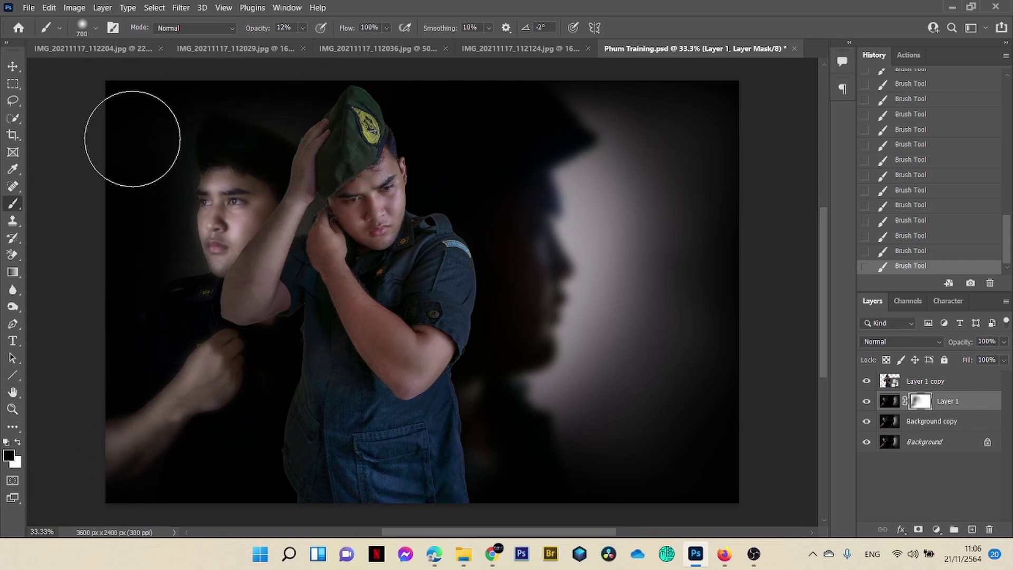
# Step: Paint the blur mask over the right figure's face and cap at 43% brush opacity, and flatten the image
pyautogui.moveTo(325, 47); pyautogui.dragTo(326, 47)
pyautogui.moveTo(549, 237)
pyautogui.mouseDown()
pyautogui.moveTo(567, 470)
pyautogui.moveTo(455, 246)
pyautogui.moveTo(647, 351)
pyautogui.moveTo(491, 368)
pyautogui.moveTo(464, 359)
pyautogui.moveTo(432, 121)
pyautogui.moveTo(694, 374)
pyautogui.moveTo(592, 190)
pyautogui.mouseUp()
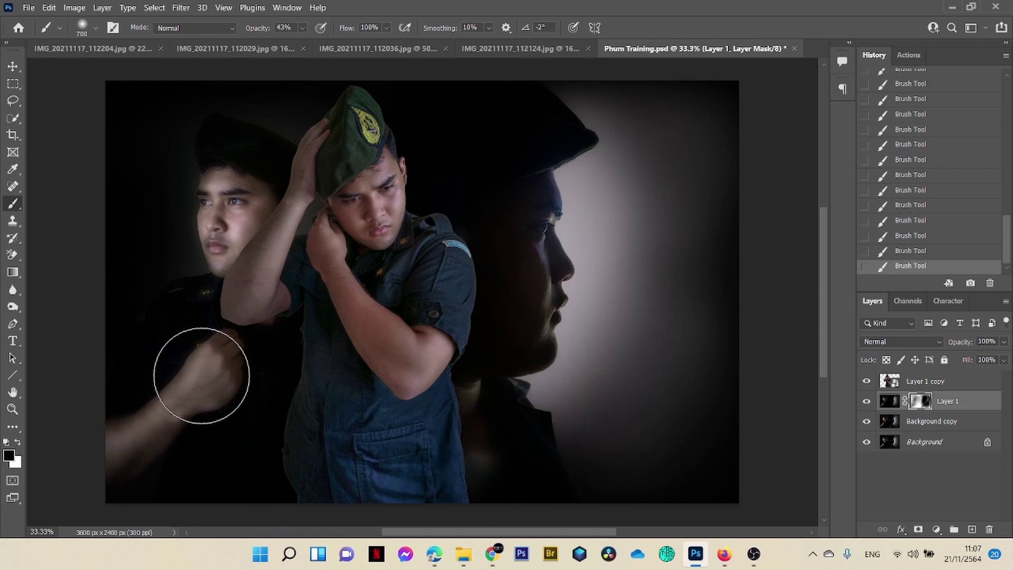
pyautogui.hotkey('ctrl', 'shift', 'e')
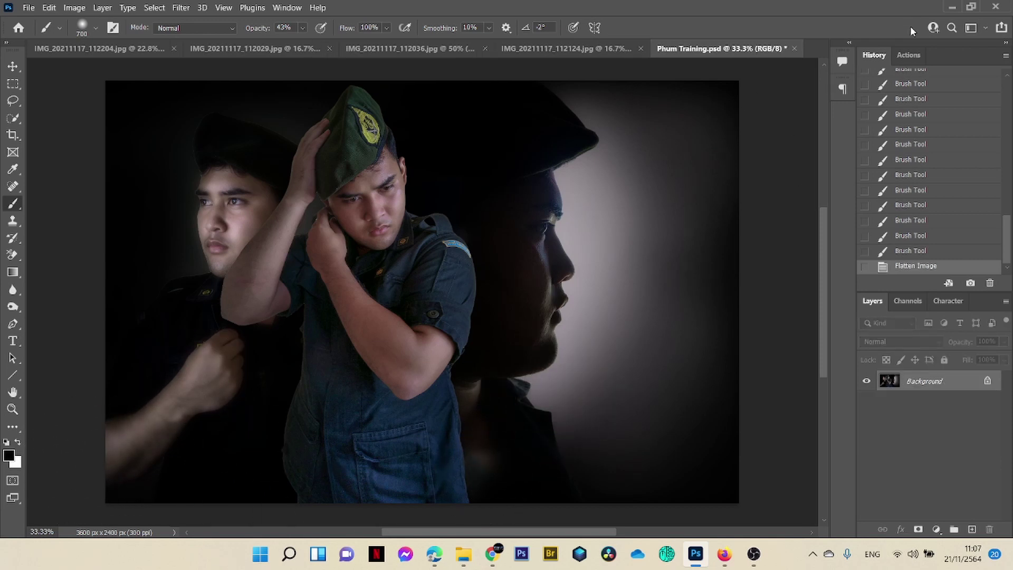
# Step: Run the LOW action from the HIGH & LOW KEY set and add a mask to its Multiply layer
pyautogui.click(907, 55)
pyautogui.click(931, 285)
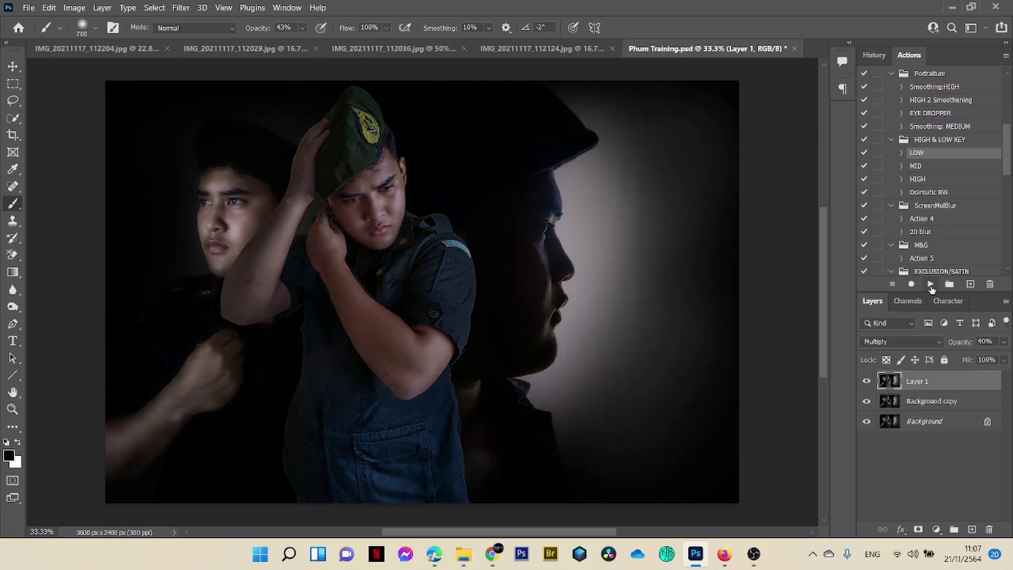
pyautogui.click(869, 382)
pyautogui.click(869, 383)
pyautogui.click(918, 529)
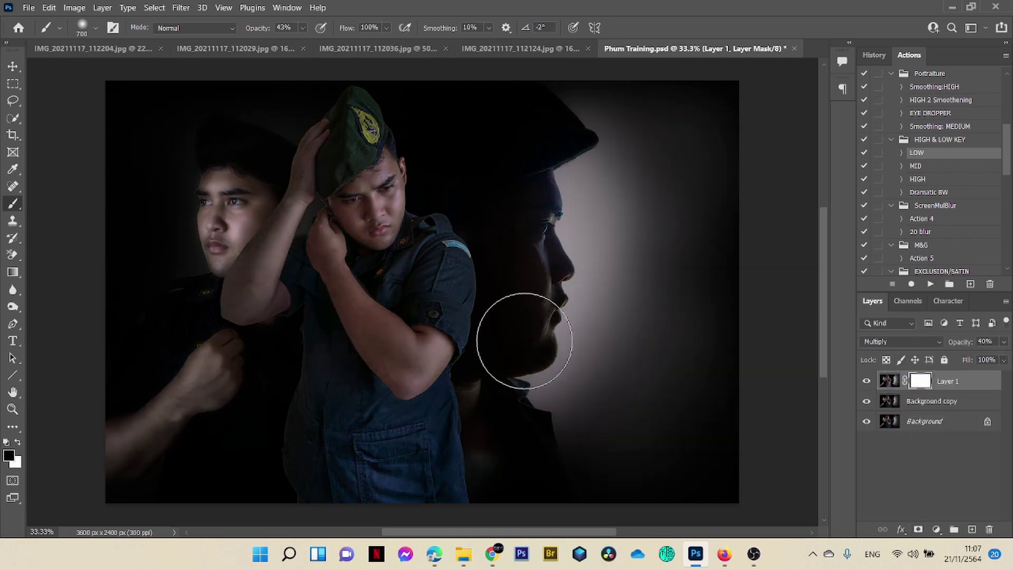
# Step: Paint the Multiply mask over the three figures, lowering the brush opacity to 18% for the left one, and flatten the image
pyautogui.moveTo(375, 276); pyautogui.dragTo(280, 280)
pyautogui.moveTo(537, 338); pyautogui.dragTo(554, 271)
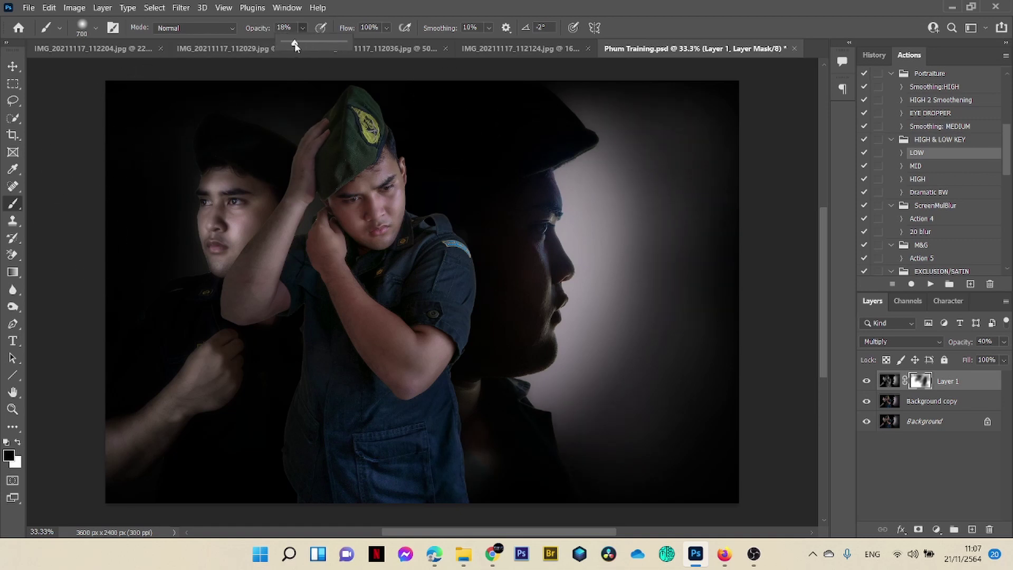
pyautogui.click(244, 206)
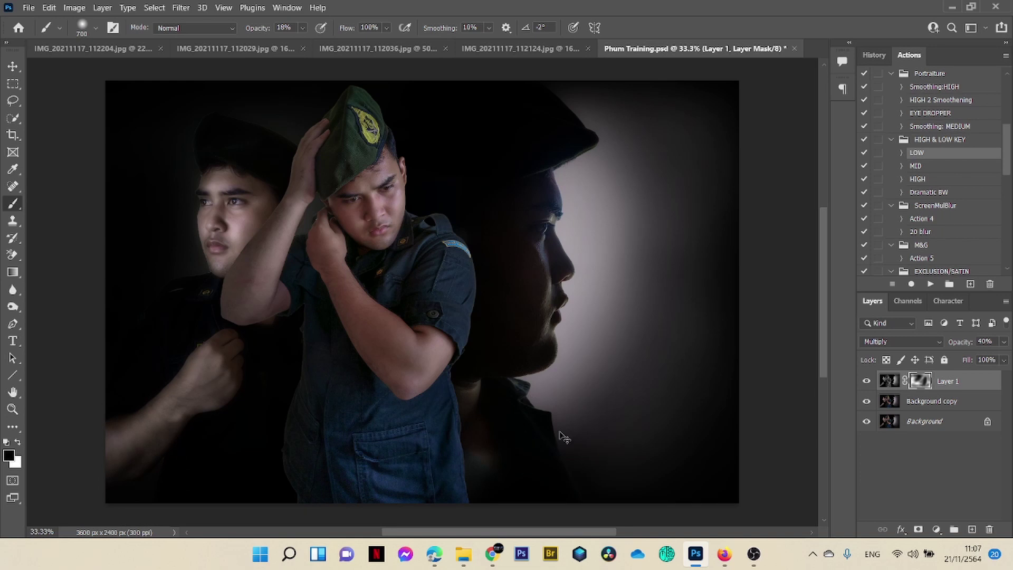
pyautogui.hotkey('ctrl', 'shift', 'e')
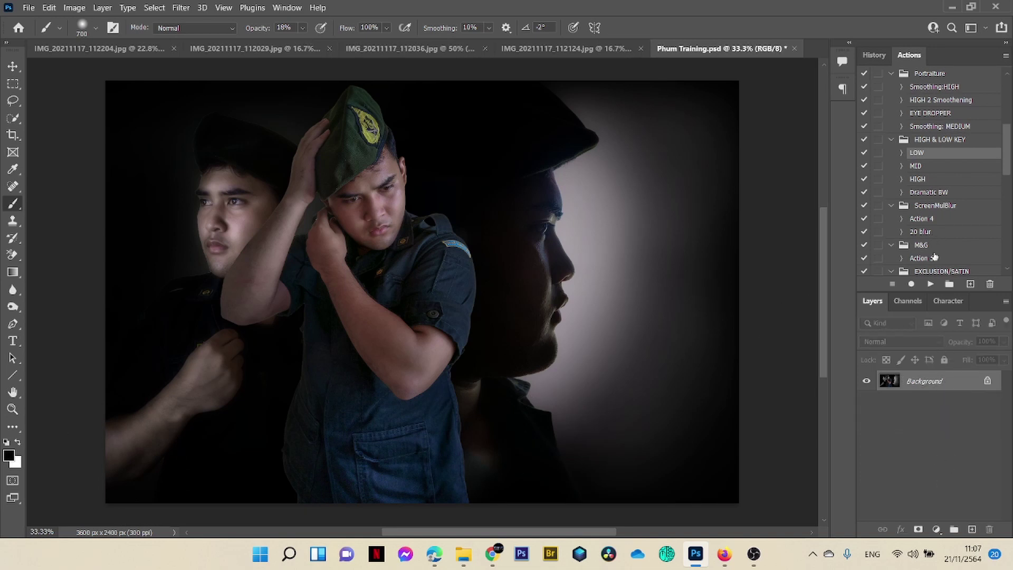
# Step: Run Action 5 from the M&G set and paint its mask over the left and centre heads and the bright backdrop
pyautogui.click(930, 284)
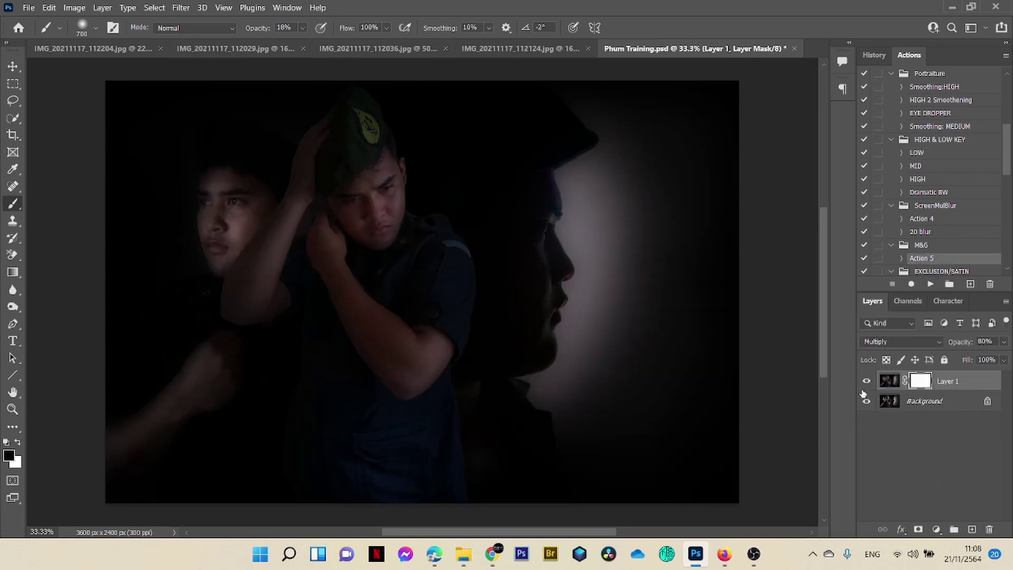
pyautogui.moveTo(281, 235); pyautogui.dragTo(303, 179)
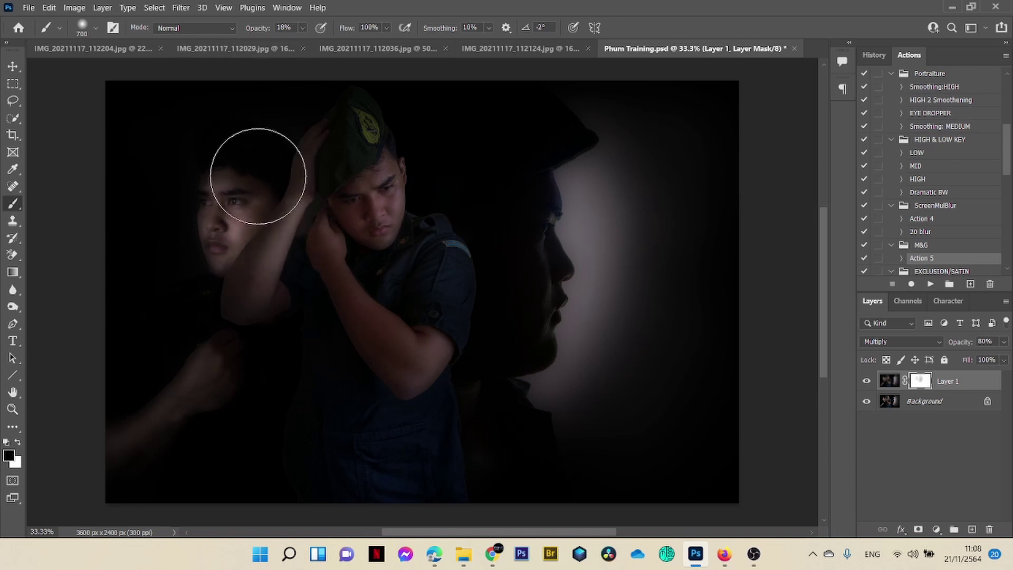
pyautogui.moveTo(395, 127)
pyautogui.mouseDown()
pyautogui.moveTo(596, 210)
pyautogui.moveTo(656, 265)
pyautogui.moveTo(583, 172)
pyautogui.moveTo(663, 245)
pyautogui.moveTo(569, 217)
pyautogui.moveTo(672, 255)
pyautogui.mouseUp()
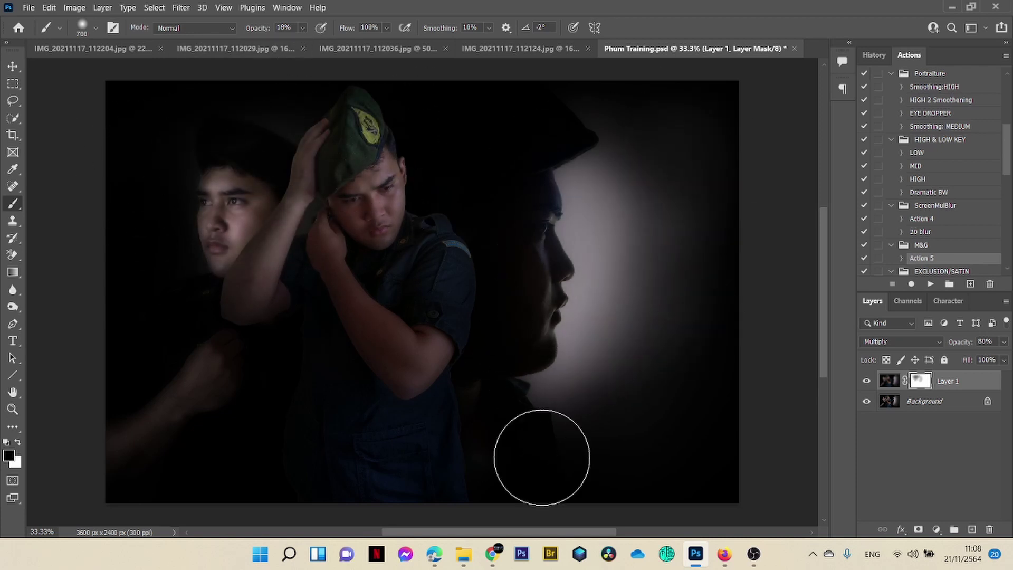
# Step: Paint the mask over the left forearm, the centre figure's torso and the right figure, and merge the layer down
pyautogui.moveTo(193, 428)
pyautogui.mouseDown()
pyautogui.moveTo(239, 299)
pyautogui.moveTo(211, 150)
pyautogui.moveTo(226, 290)
pyautogui.moveTo(163, 185)
pyautogui.moveTo(231, 131)
pyautogui.moveTo(137, 145)
pyautogui.moveTo(155, 299)
pyautogui.mouseUp()
pyautogui.moveTo(340, 340)
pyautogui.mouseDown()
pyautogui.moveTo(385, 238)
pyautogui.moveTo(439, 362)
pyautogui.moveTo(455, 306)
pyautogui.mouseUp()
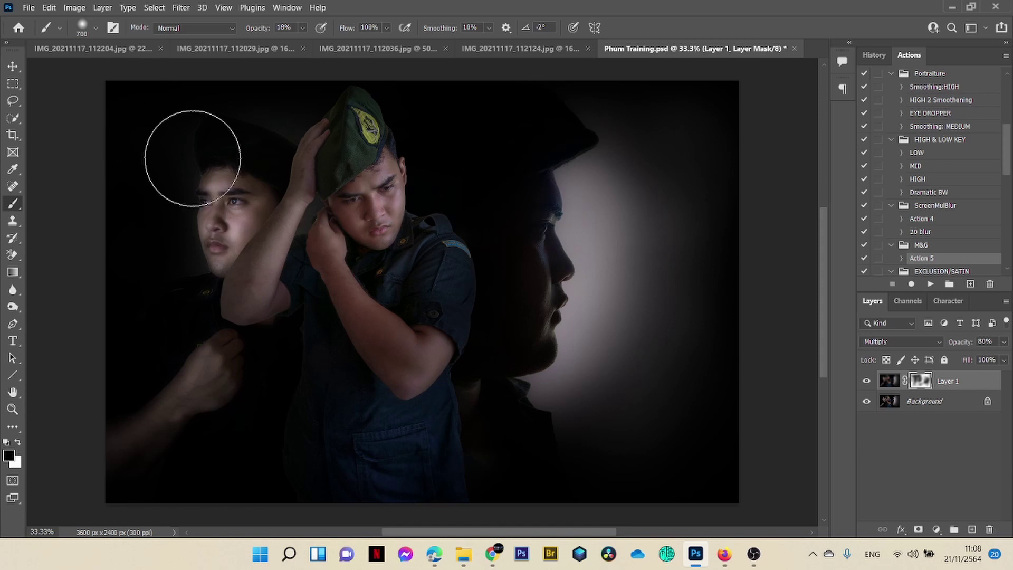
pyautogui.moveTo(116, 173)
pyautogui.mouseDown()
pyautogui.moveTo(131, 231)
pyautogui.moveTo(145, 193)
pyautogui.moveTo(118, 112)
pyautogui.mouseUp()
pyautogui.moveTo(599, 135)
pyautogui.mouseDown()
pyautogui.moveTo(535, 334)
pyautogui.moveTo(546, 482)
pyautogui.mouseUp()
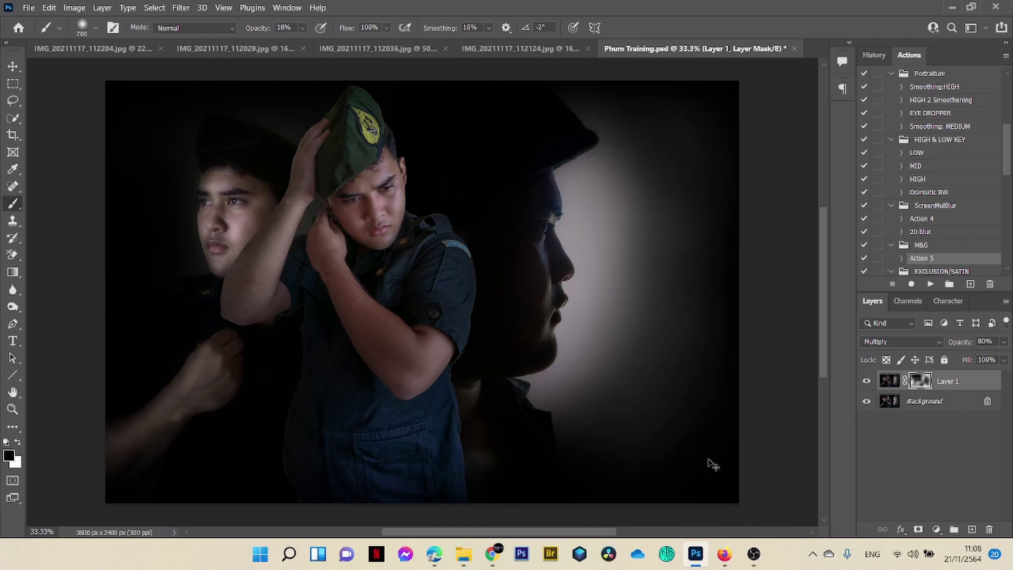
pyautogui.hotkey('ctrl', 'e')
# Step: Run the LOW action again, mask its Multiply layer and paint the mask over the left and centre figures at 18% brush opacity
pyautogui.click(937, 154)
pyautogui.click(931, 284)
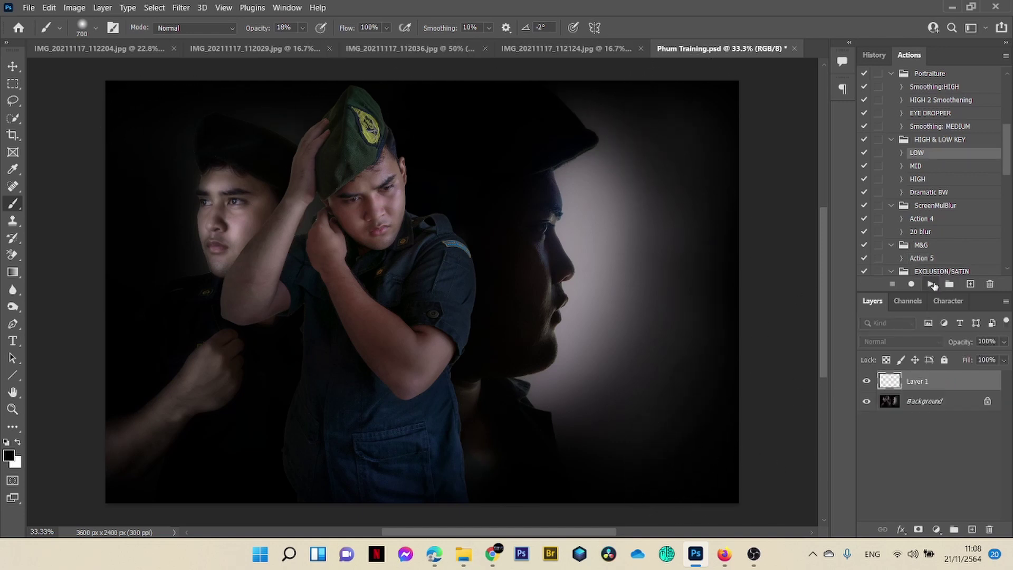
pyautogui.click(918, 530)
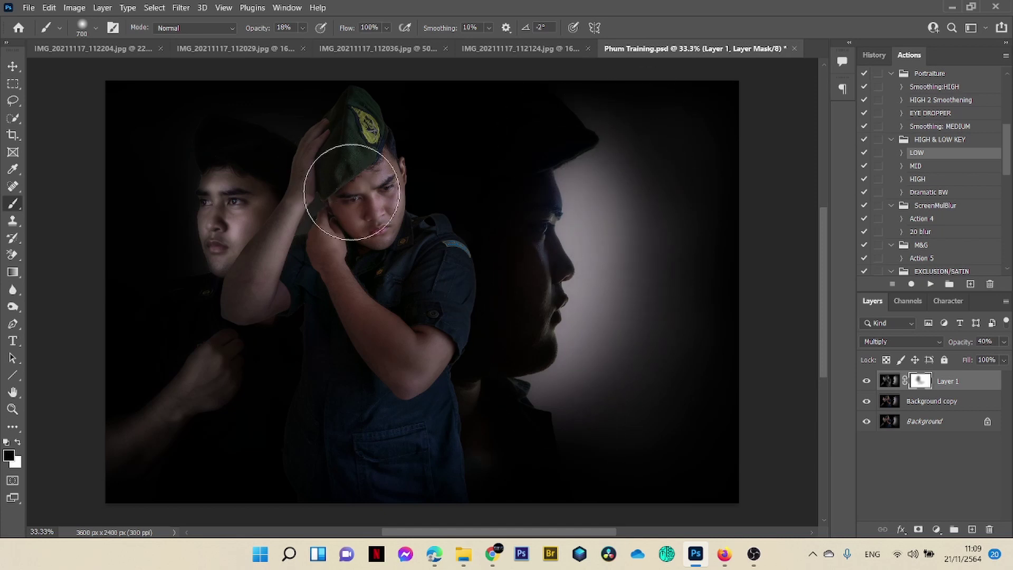
pyautogui.moveTo(194, 227)
pyautogui.mouseDown()
pyautogui.moveTo(146, 119)
pyautogui.moveTo(278, 334)
pyautogui.mouseUp()
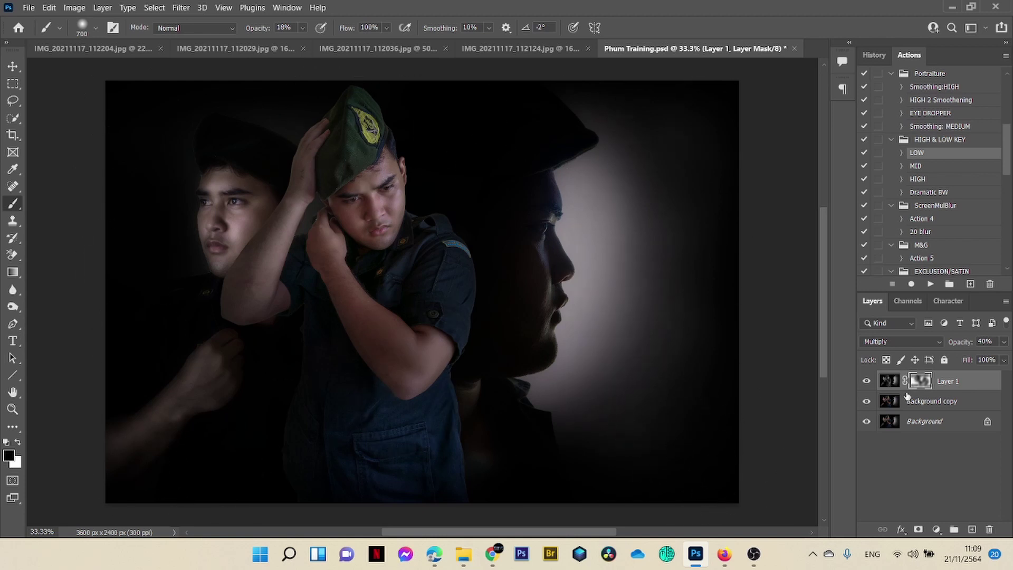
# Step: Compare the composite with and without Layer 1, and flatten the image
pyautogui.click(868, 383)
pyautogui.click(867, 384)
pyautogui.click(867, 384)
pyautogui.click(867, 384)
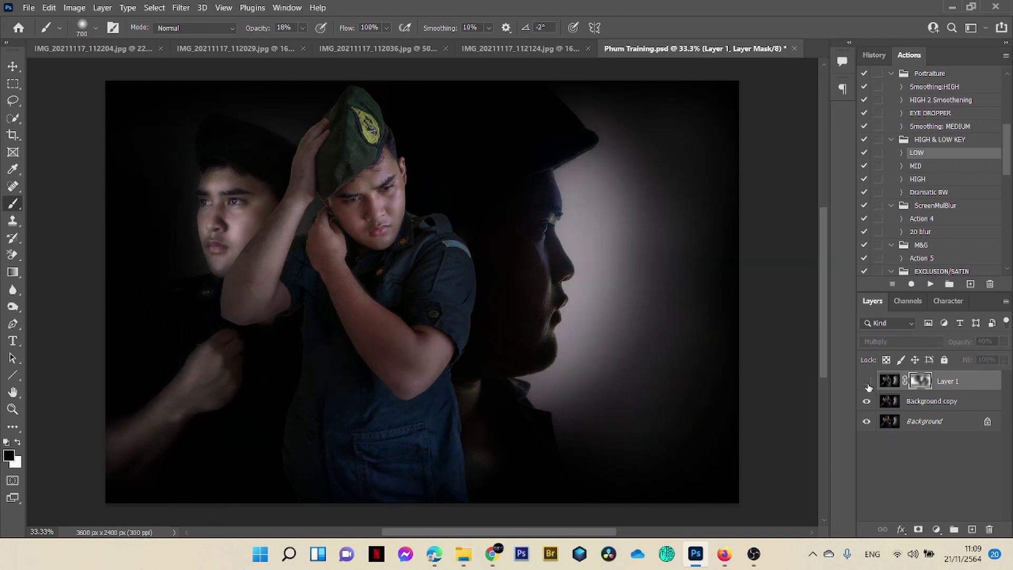
pyautogui.click(868, 383)
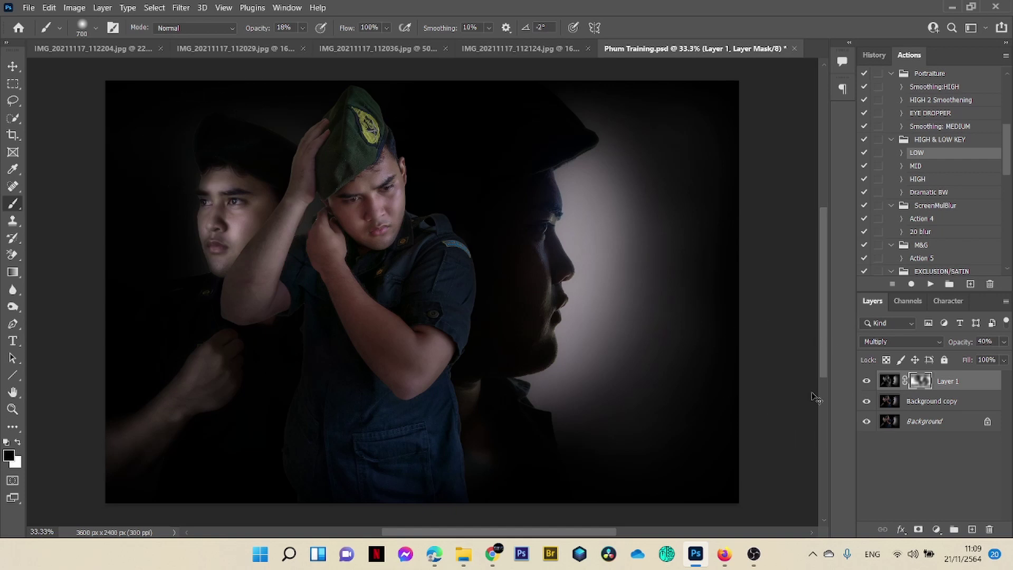
pyautogui.hotkey('ctrl', 'shift', 'e')
# Step: Duplicate the background, add a Selective Color adjustment with the Reds' Cyan at +28%, and flatten the image
pyautogui.hotkey('ctrl', 'j')
pyautogui.click(937, 530)
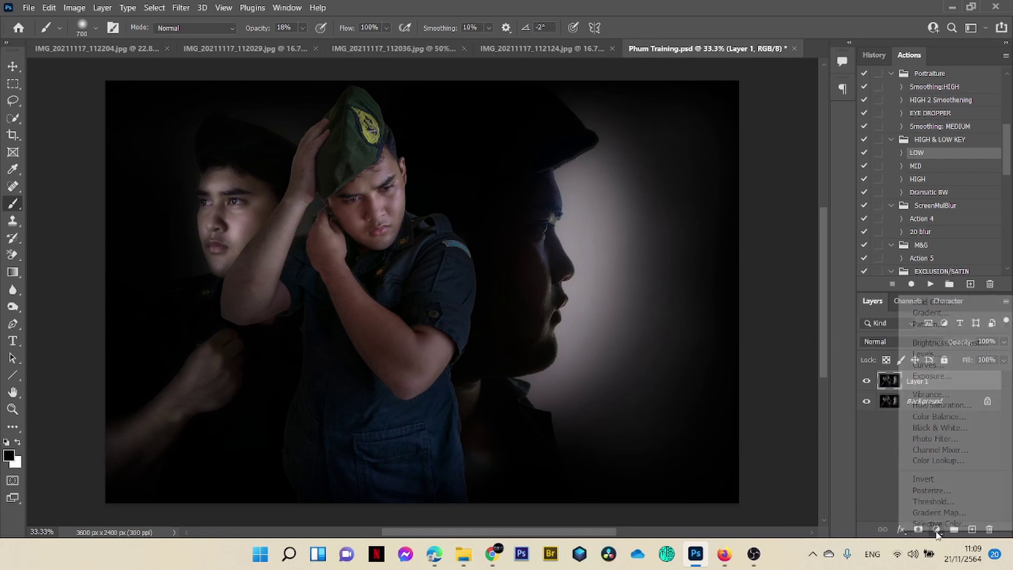
pyautogui.click(937, 545)
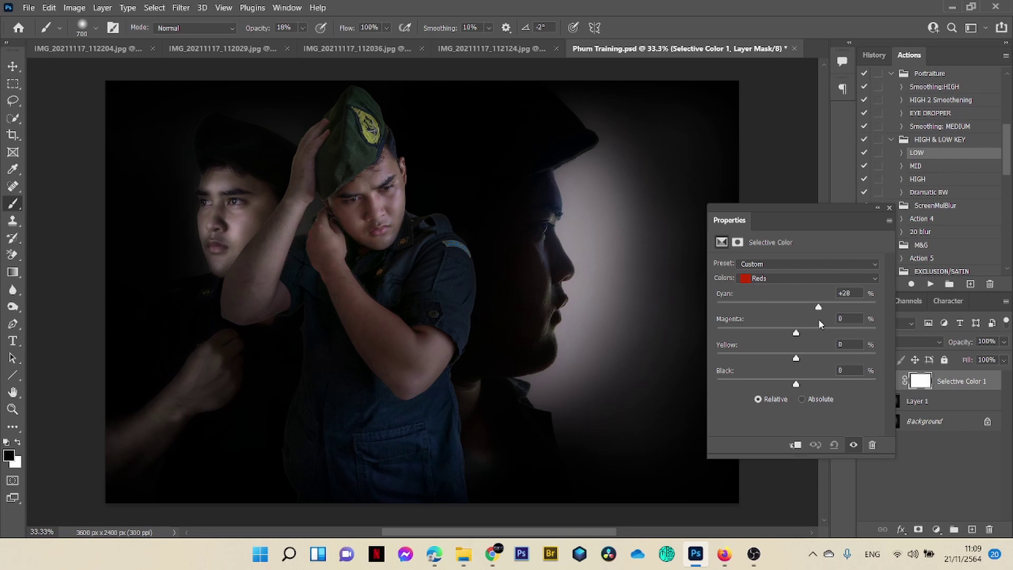
pyautogui.click(889, 207)
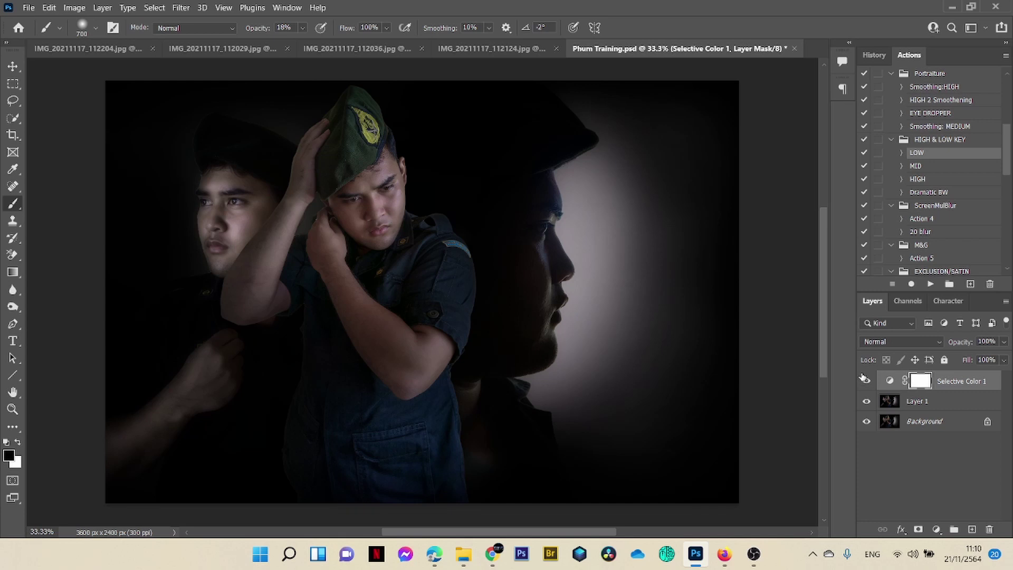
pyautogui.hotkey('ctrl', 'shift', 'e')
# Step: Run the 20 blur action and mask its blur off the three figures with a 1000 px brush at 27% opacity, merging the layer down
pyautogui.click(923, 232)
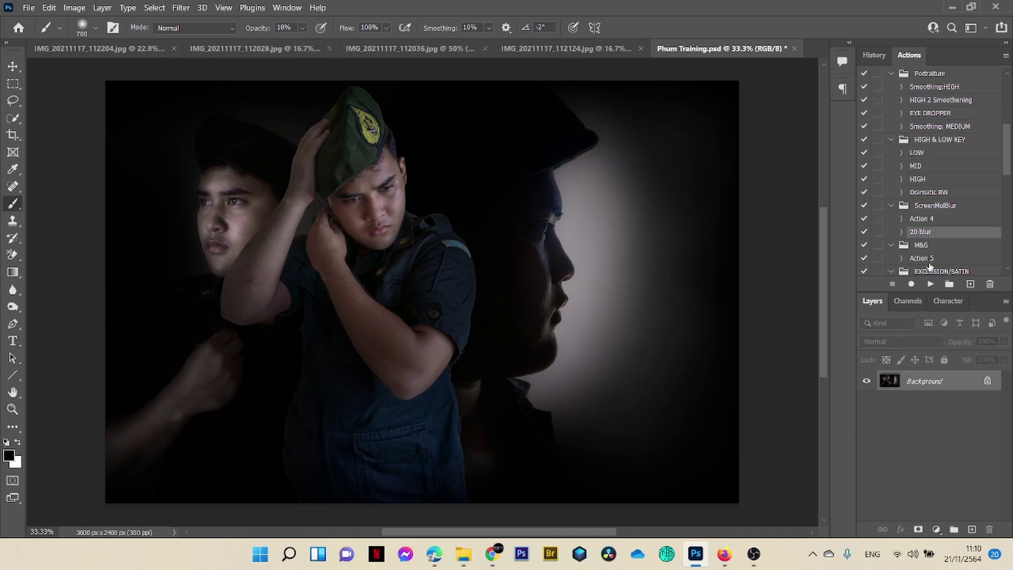
pyautogui.click(930, 284)
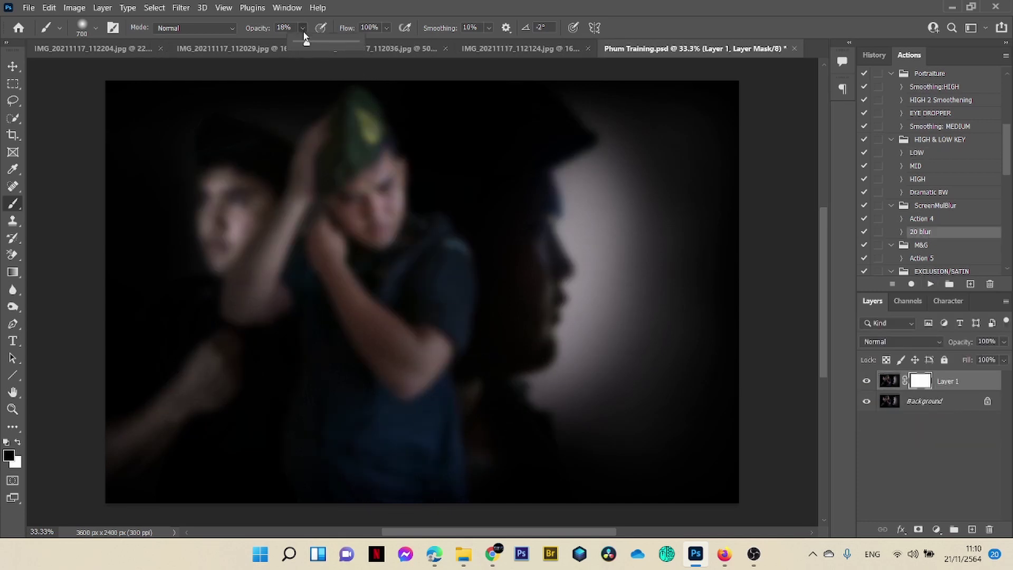
pyautogui.moveTo(282, 140); pyautogui.dragTo(248, 190)
pyautogui.hotkey('ctrl', '-')
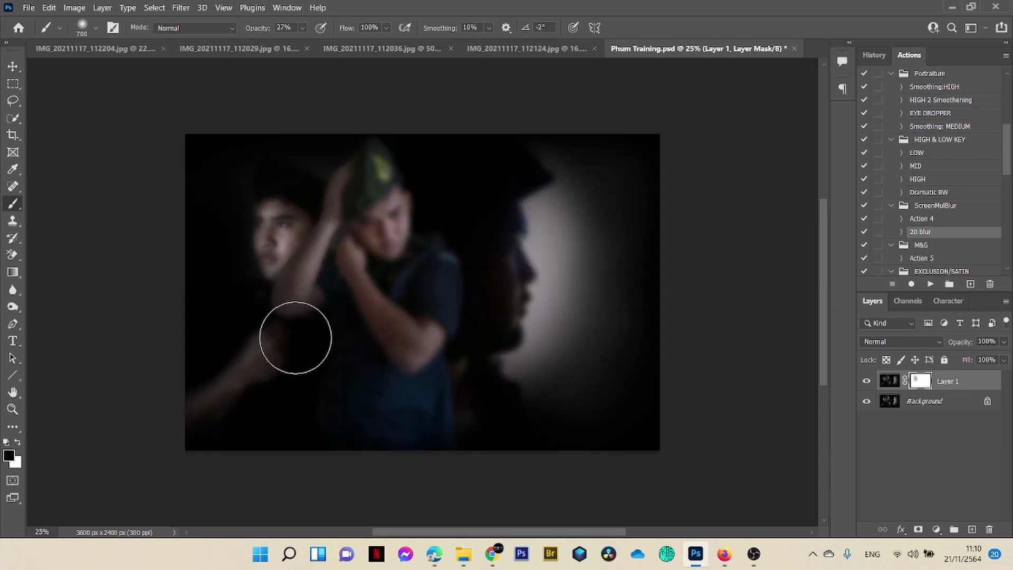
pyautogui.press(']')
pyautogui.moveTo(315, 314)
pyautogui.mouseDown()
pyautogui.moveTo(342, 314)
pyautogui.moveTo(252, 326)
pyautogui.moveTo(253, 213)
pyautogui.moveTo(443, 236)
pyautogui.moveTo(219, 364)
pyautogui.moveTo(381, 392)
pyautogui.moveTo(322, 320)
pyautogui.moveTo(557, 277)
pyautogui.moveTo(438, 311)
pyautogui.moveTo(447, 182)
pyautogui.moveTo(358, 236)
pyautogui.moveTo(242, 205)
pyautogui.moveTo(546, 196)
pyautogui.moveTo(466, 213)
pyautogui.moveTo(353, 305)
pyautogui.moveTo(461, 237)
pyautogui.moveTo(486, 329)
pyautogui.moveTo(508, 283)
pyautogui.moveTo(493, 205)
pyautogui.moveTo(616, 242)
pyautogui.moveTo(340, 365)
pyautogui.moveTo(605, 211)
pyautogui.moveTo(444, 417)
pyautogui.moveTo(642, 244)
pyautogui.moveTo(223, 159)
pyautogui.moveTo(278, 180)
pyautogui.moveTo(214, 396)
pyautogui.moveTo(503, 410)
pyautogui.moveTo(541, 424)
pyautogui.moveTo(355, 131)
pyautogui.moveTo(267, 182)
pyautogui.moveTo(229, 416)
pyautogui.moveTo(277, 281)
pyautogui.moveTo(224, 177)
pyautogui.moveTo(370, 171)
pyautogui.moveTo(166, 142)
pyautogui.mouseUp()
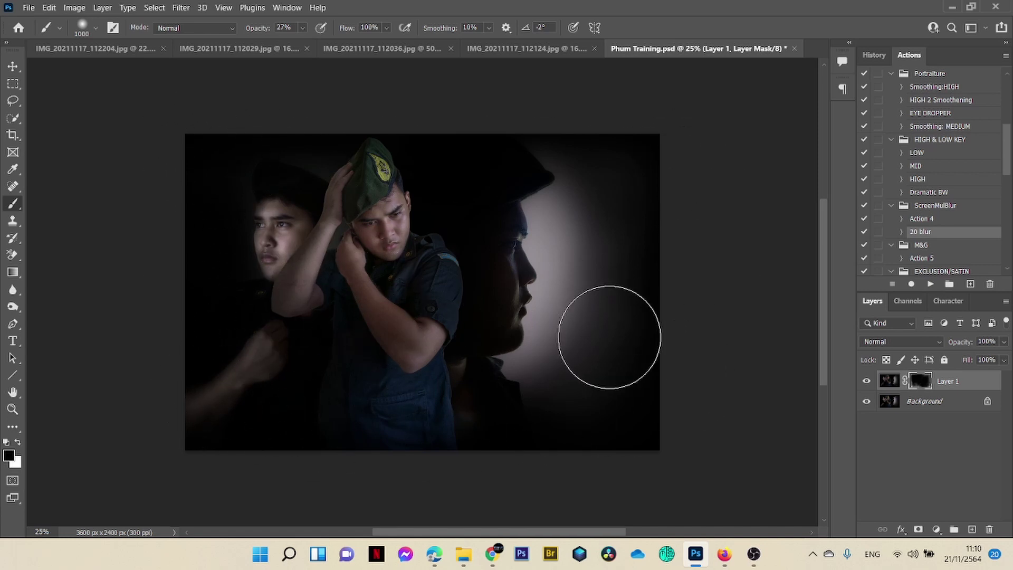
pyautogui.hotkey('ctrl', 'e')
# Step: Add a Color Lookup adjustment using FuturisticBleak.3DL at 68% opacity and paint its mask over the figures, reducing the brush opacity to 13%
pyautogui.click(937, 530)
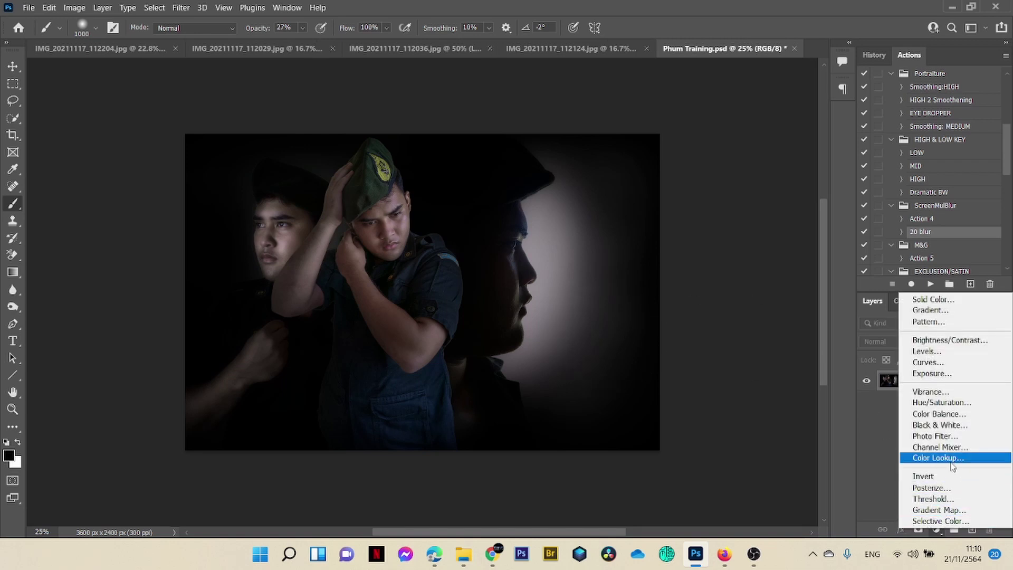
pyautogui.click(929, 460)
pyautogui.click(840, 268)
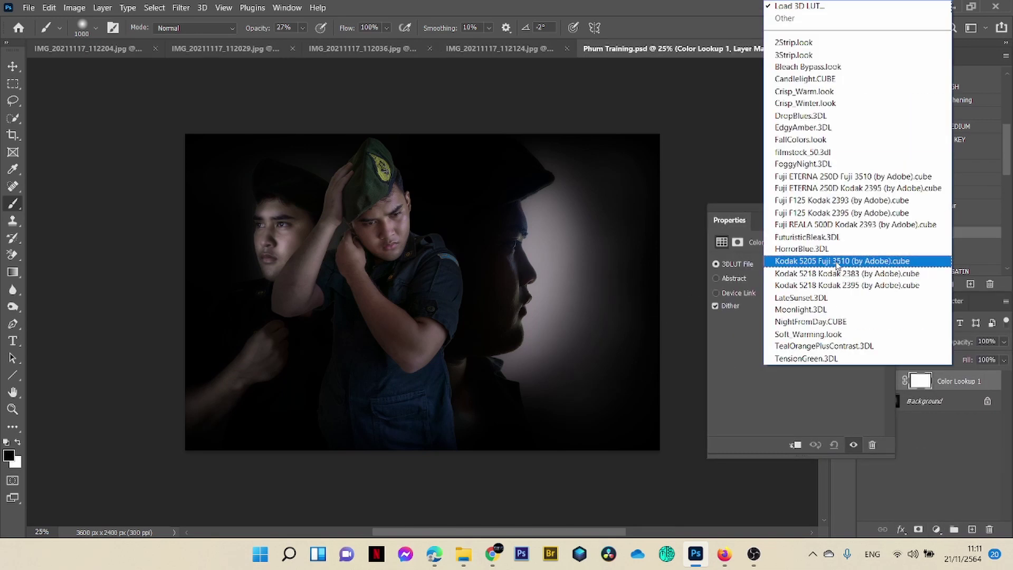
pyautogui.click(840, 241)
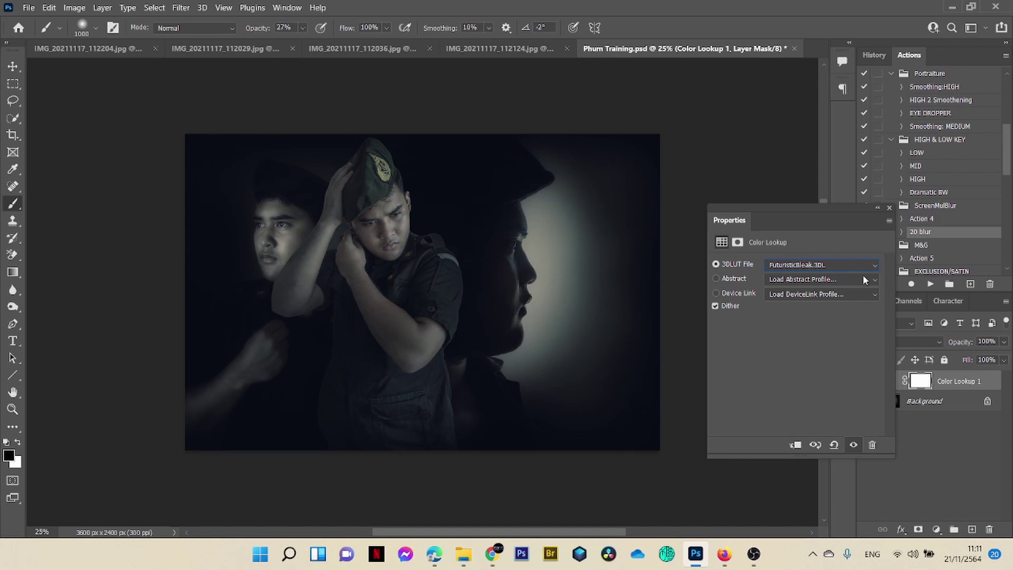
pyautogui.click(890, 210)
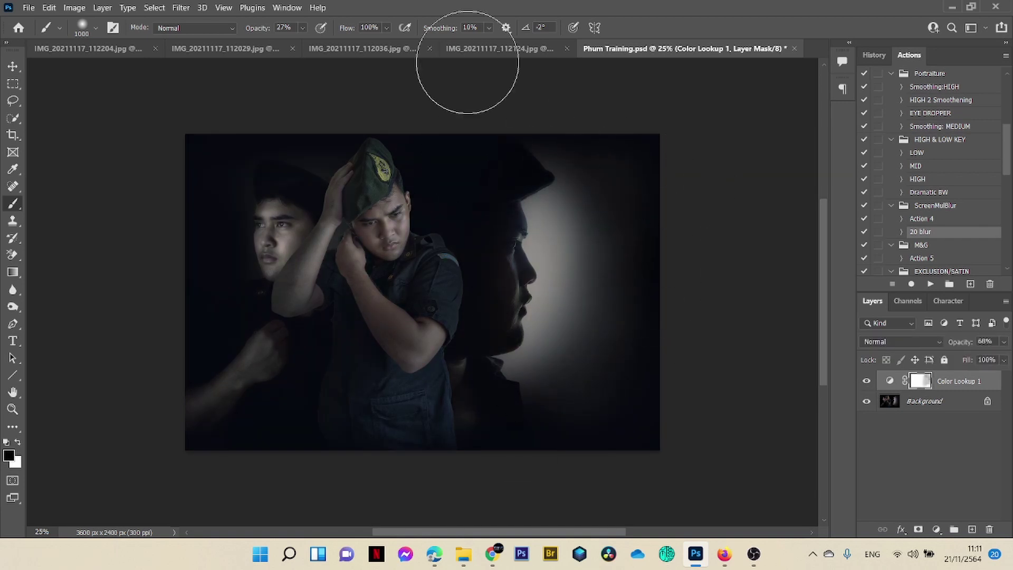
pyautogui.moveTo(252, 334)
pyautogui.mouseDown()
pyautogui.moveTo(297, 270)
pyautogui.moveTo(385, 345)
pyautogui.moveTo(334, 368)
pyautogui.moveTo(490, 399)
pyautogui.moveTo(261, 282)
pyautogui.moveTo(270, 169)
pyautogui.moveTo(500, 205)
pyautogui.moveTo(544, 168)
pyautogui.moveTo(659, 292)
pyautogui.moveTo(441, 299)
pyautogui.moveTo(356, 236)
pyautogui.moveTo(505, 233)
pyautogui.mouseUp()
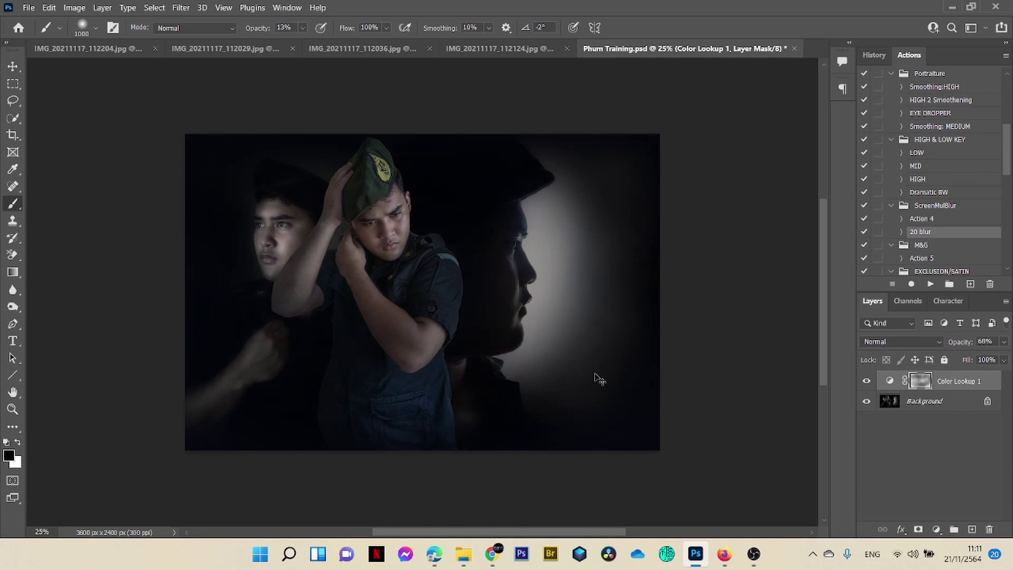
# Step: Merge the Color Lookup down, run the eclusion action and mask its color overlay off the figures at 13% brush opacity, merging the result
pyautogui.hotkey('ctrl', 'e')
pyautogui.scroll(-1, 947, 262)
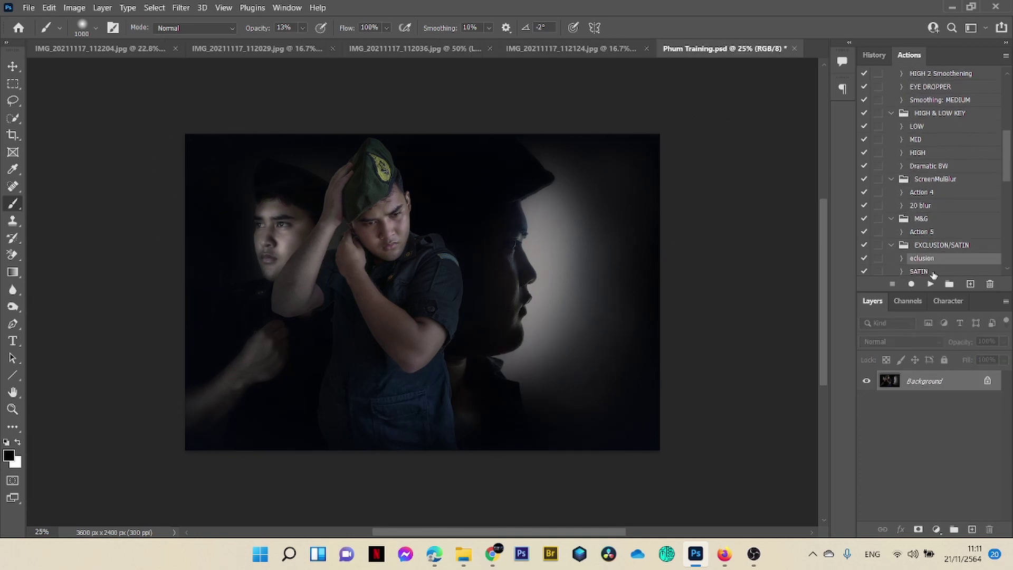
pyautogui.click(930, 283)
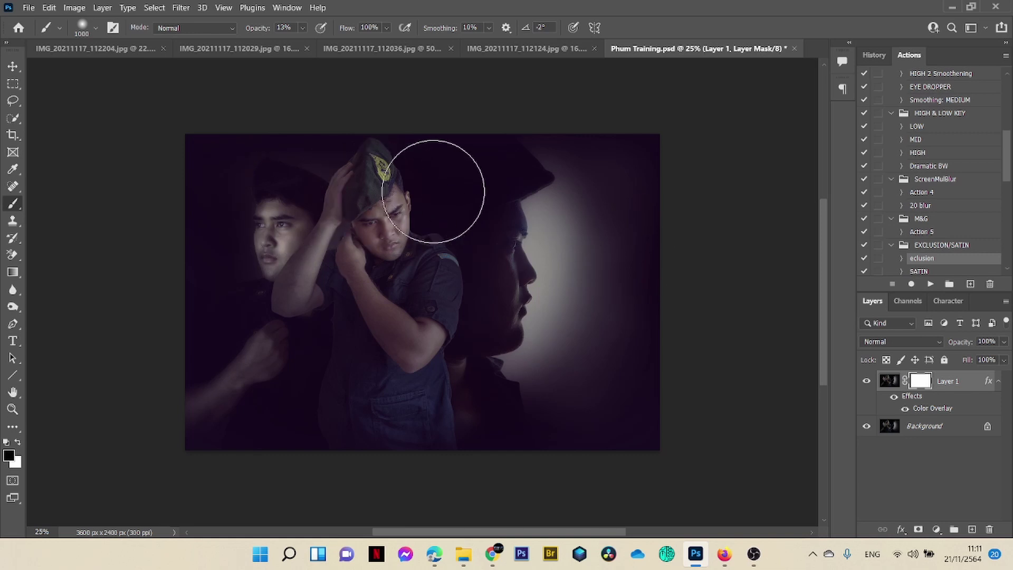
pyautogui.moveTo(433, 191)
pyautogui.mouseDown()
pyautogui.moveTo(482, 201)
pyautogui.moveTo(433, 182)
pyautogui.moveTo(251, 376)
pyautogui.moveTo(220, 125)
pyautogui.moveTo(383, 234)
pyautogui.moveTo(364, 285)
pyautogui.moveTo(517, 211)
pyautogui.moveTo(468, 360)
pyautogui.mouseUp()
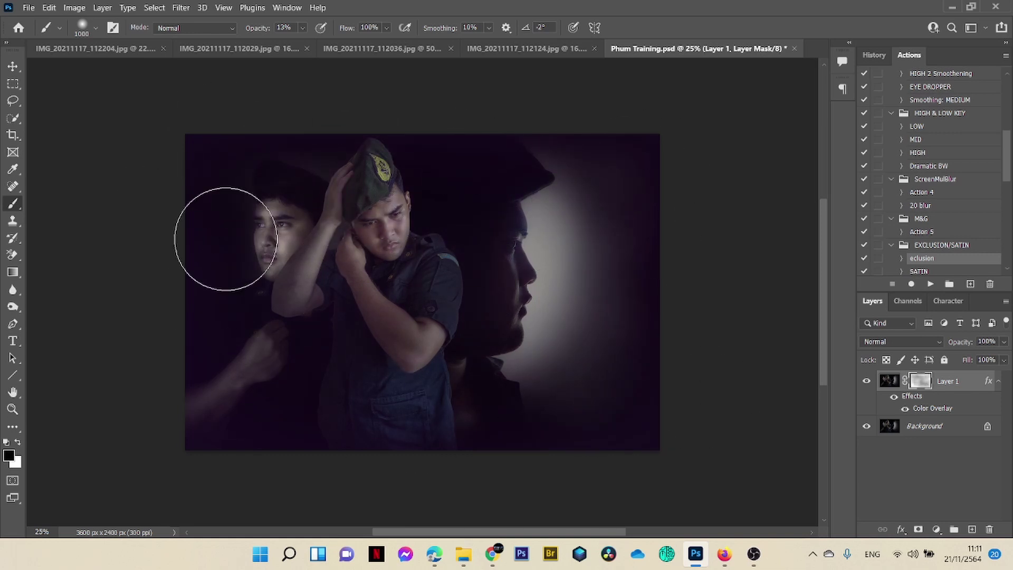
pyautogui.hotkey('ctrl', 'e')
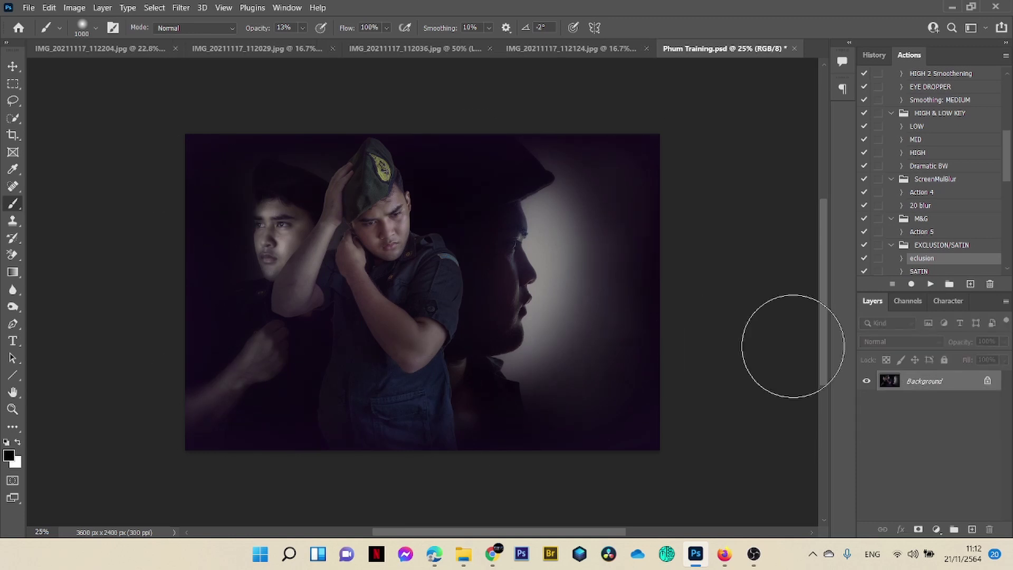
# Step: Add a Color Lookup adjustment above the background using the FuturisticBleak.3DL 3DLUT file
pyautogui.click(937, 529)
pyautogui.click(927, 454)
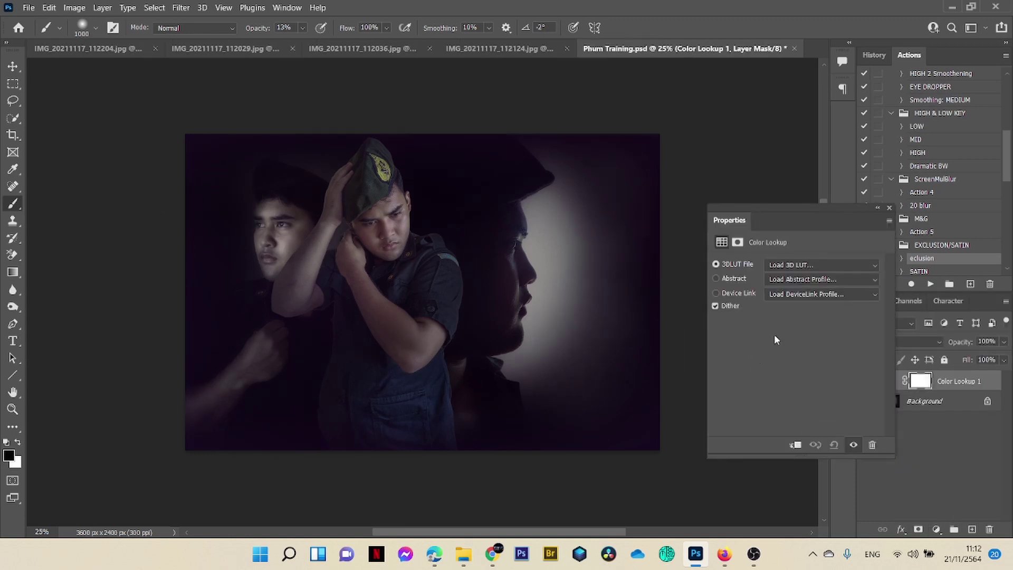
pyautogui.click(851, 264)
pyautogui.click(839, 237)
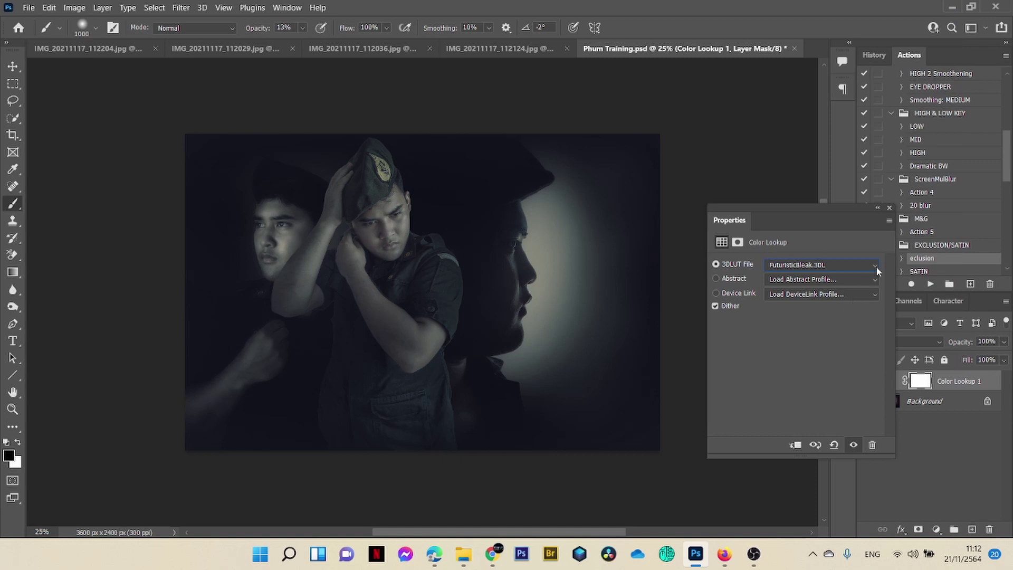
pyautogui.click(889, 209)
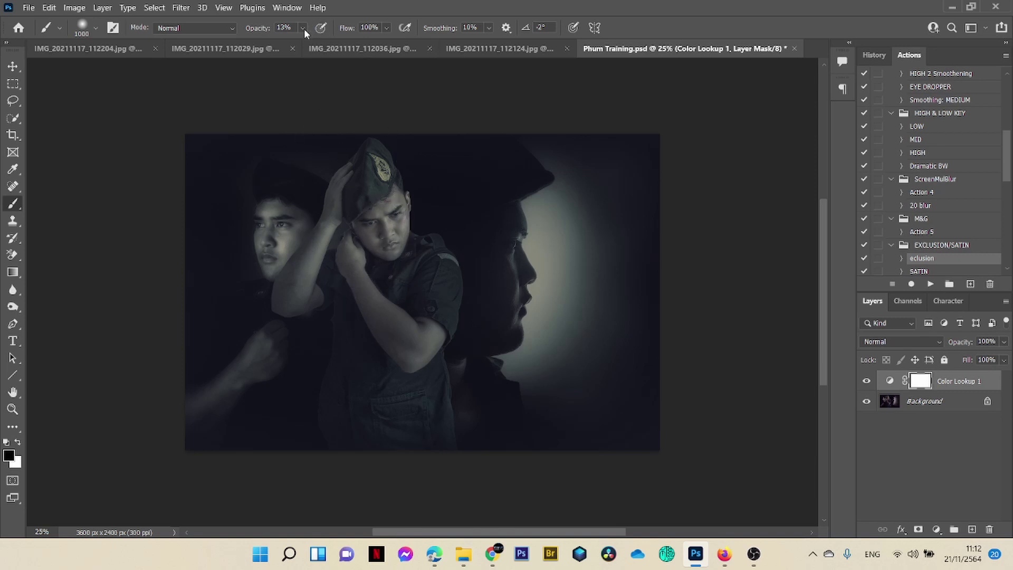
# Step: Paint the Color Lookup mask over the three figures with the brush at 6% opacity, and merge the adjustment down
pyautogui.click(403, 292)
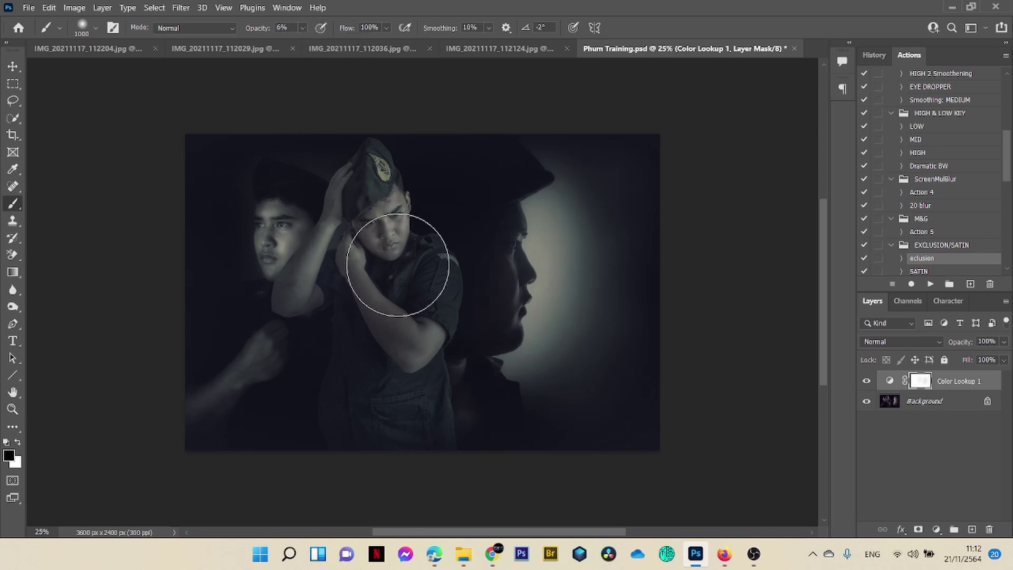
pyautogui.moveTo(459, 336)
pyautogui.mouseDown()
pyautogui.moveTo(185, 190)
pyautogui.moveTo(193, 232)
pyautogui.mouseUp()
pyautogui.moveTo(214, 274)
pyautogui.mouseDown()
pyautogui.moveTo(429, 423)
pyautogui.moveTo(281, 196)
pyautogui.moveTo(549, 392)
pyautogui.mouseUp()
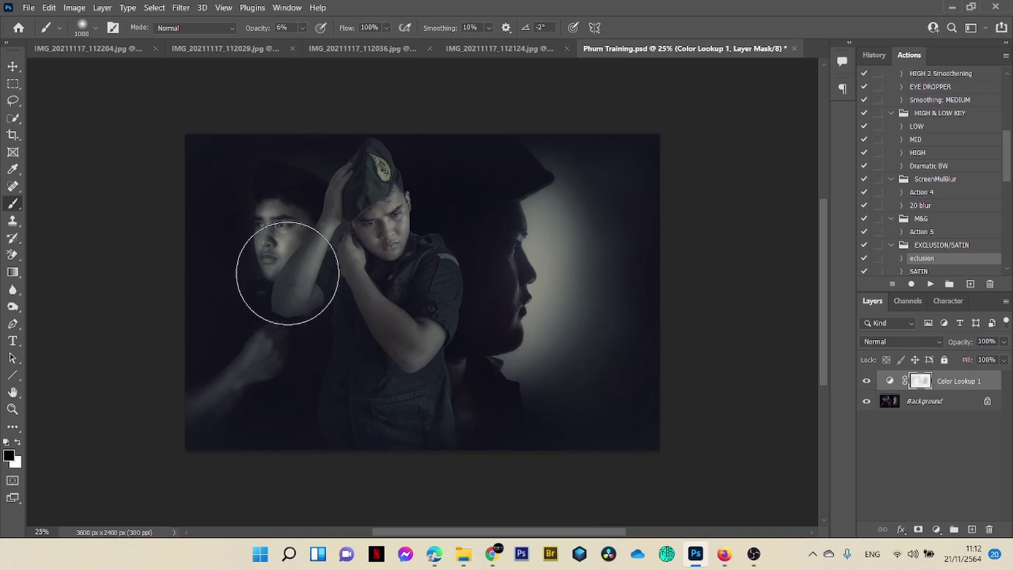
pyautogui.moveTo(288, 273)
pyautogui.mouseDown()
pyautogui.moveTo(472, 175)
pyautogui.moveTo(608, 160)
pyautogui.moveTo(588, 205)
pyautogui.moveTo(452, 301)
pyautogui.moveTo(543, 348)
pyautogui.moveTo(422, 393)
pyautogui.moveTo(386, 186)
pyautogui.moveTo(222, 167)
pyautogui.moveTo(416, 406)
pyautogui.moveTo(675, 362)
pyautogui.moveTo(483, 167)
pyautogui.mouseUp()
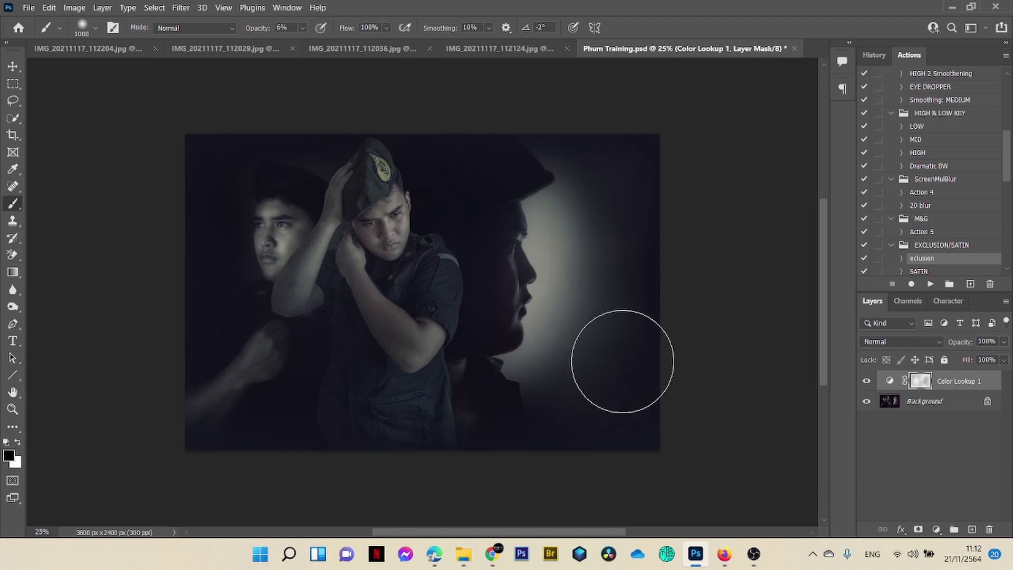
pyautogui.hotkey('ctrl', 'e')
# Step: Run the DPI 300 action from the resize set on the merged image
pyautogui.scroll(-5, 943, 189)
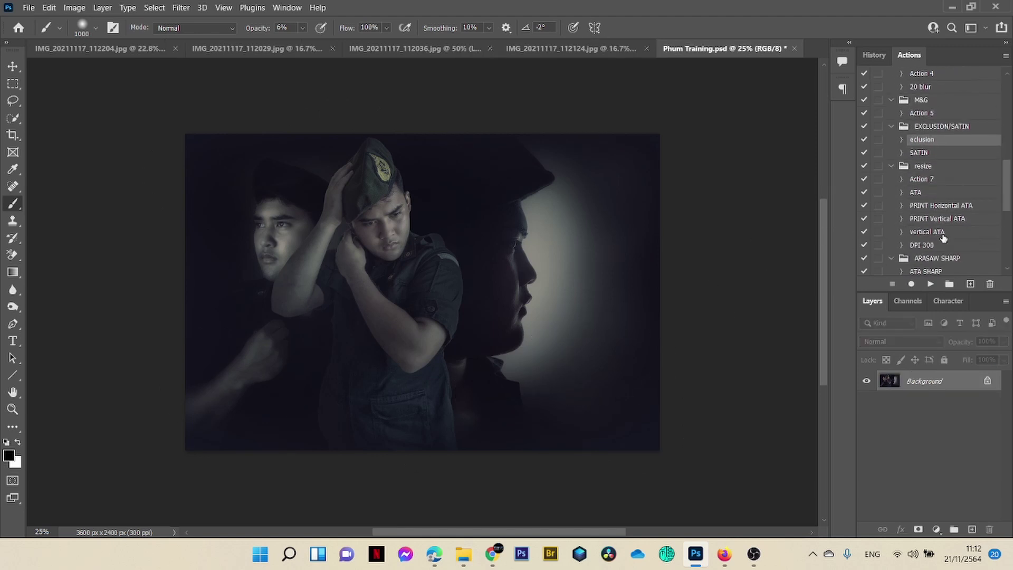
pyautogui.click(929, 245)
pyautogui.click(930, 284)
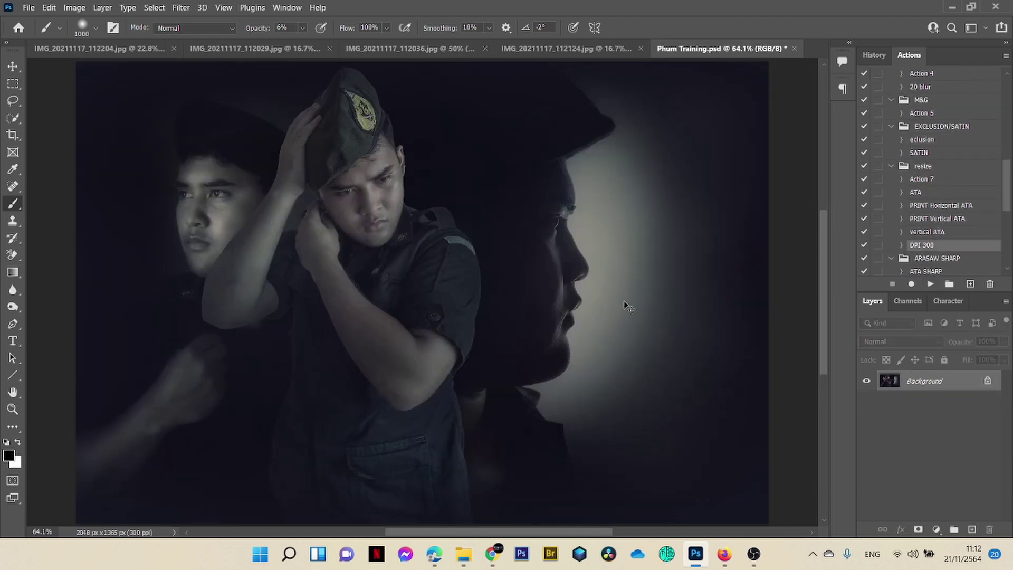
# Step: Run Action 16 from the LOKO SHARPENING set and compare the image at 100% with and without Layer 1
pyautogui.scroll(-3, 966, 237)
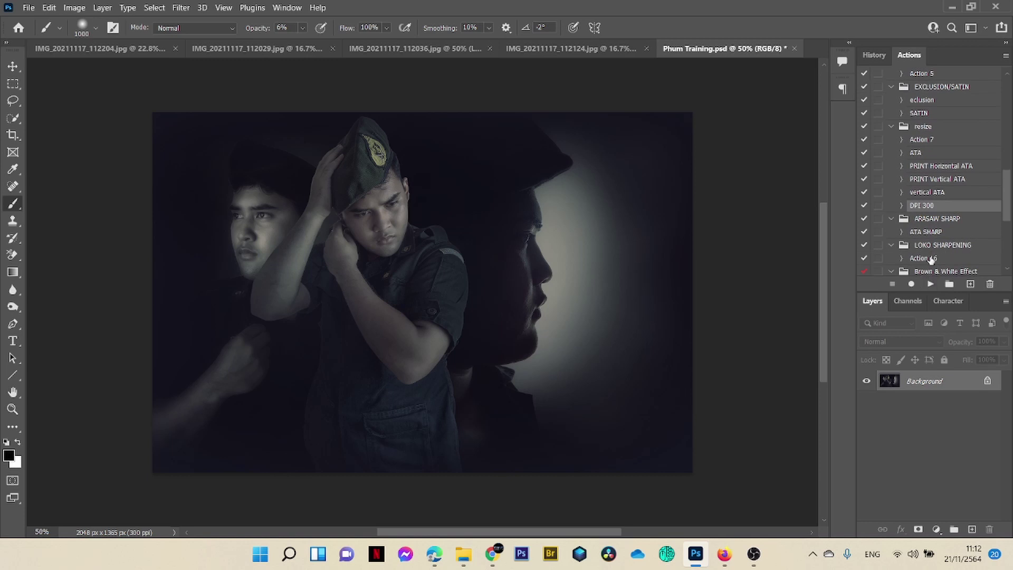
pyautogui.click(931, 284)
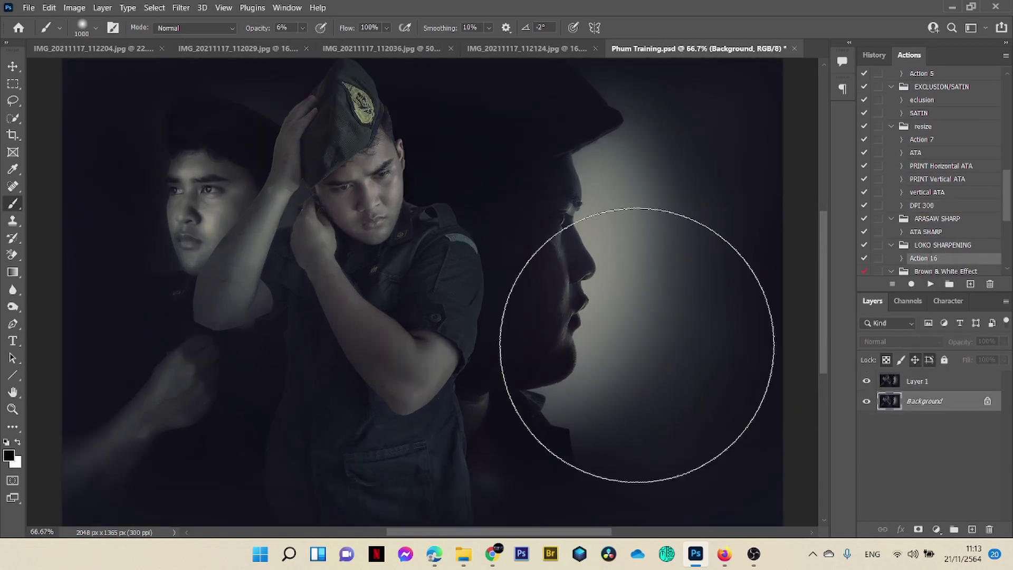
pyautogui.hotkey('ctrl', '+')
pyautogui.scroll(2, 637, 341)
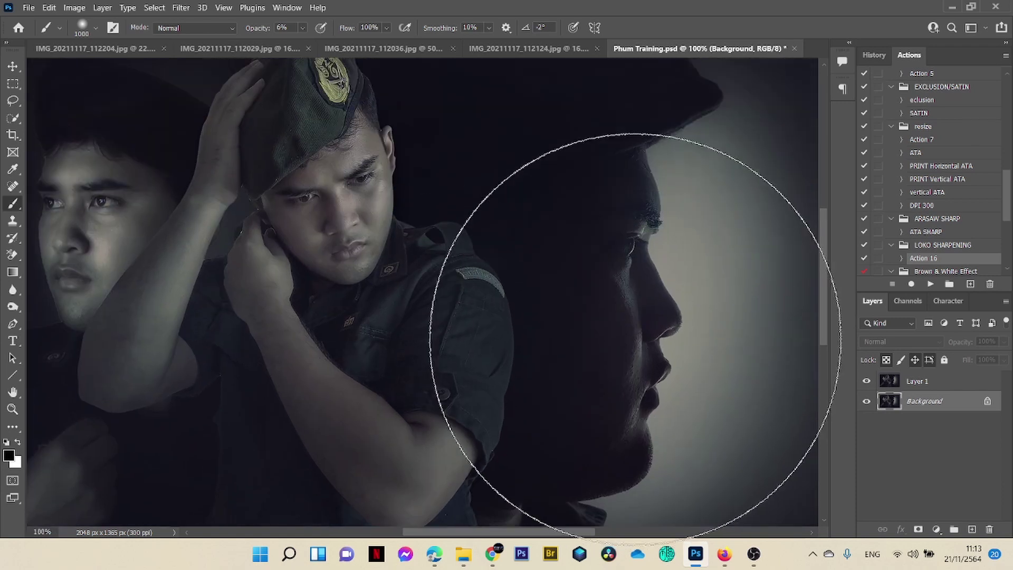
pyautogui.click(866, 381)
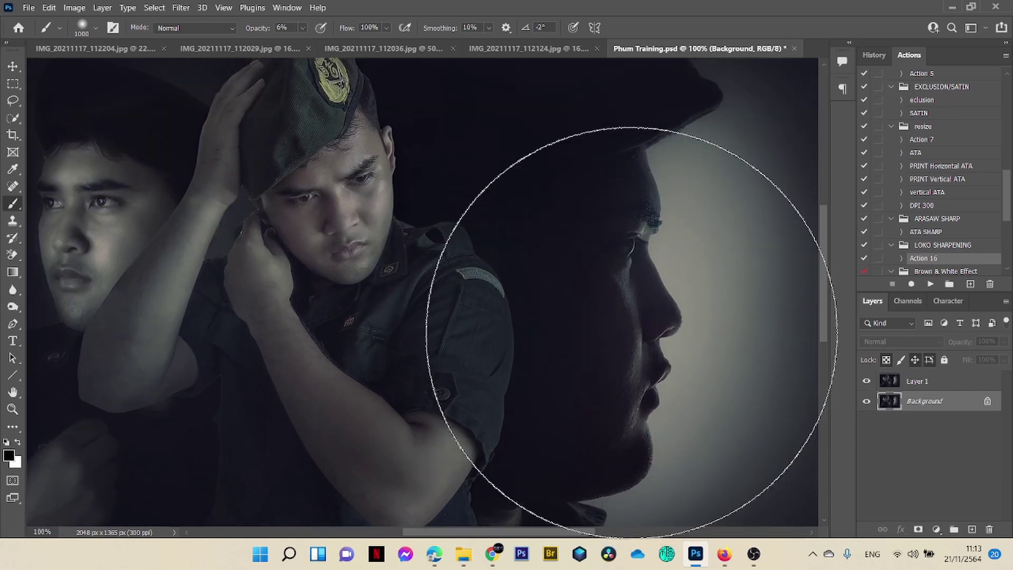
# Step: Flatten the sharpened image into the background and apply the Camera Raw filter
pyautogui.hotkey('ctrl', '-')
pyautogui.hotkey('ctrl', '-')
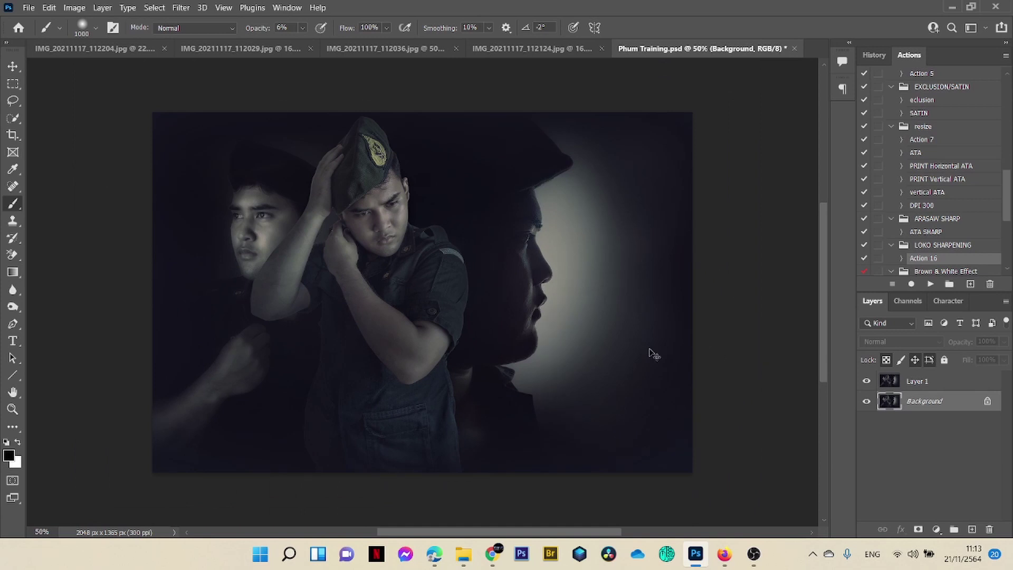
pyautogui.hotkey('ctrl', 'shift', 'e')
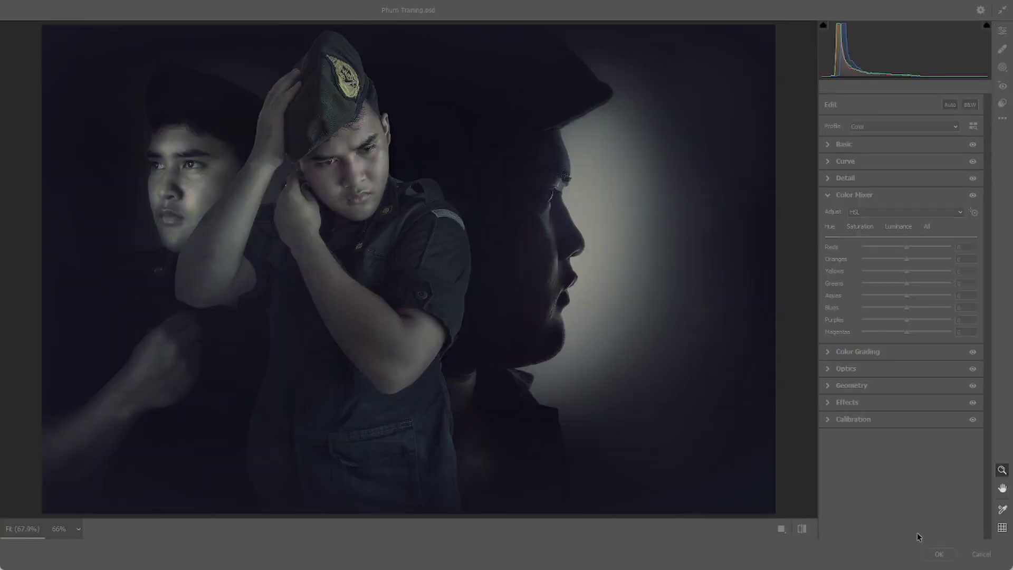
pyautogui.click(934, 554)
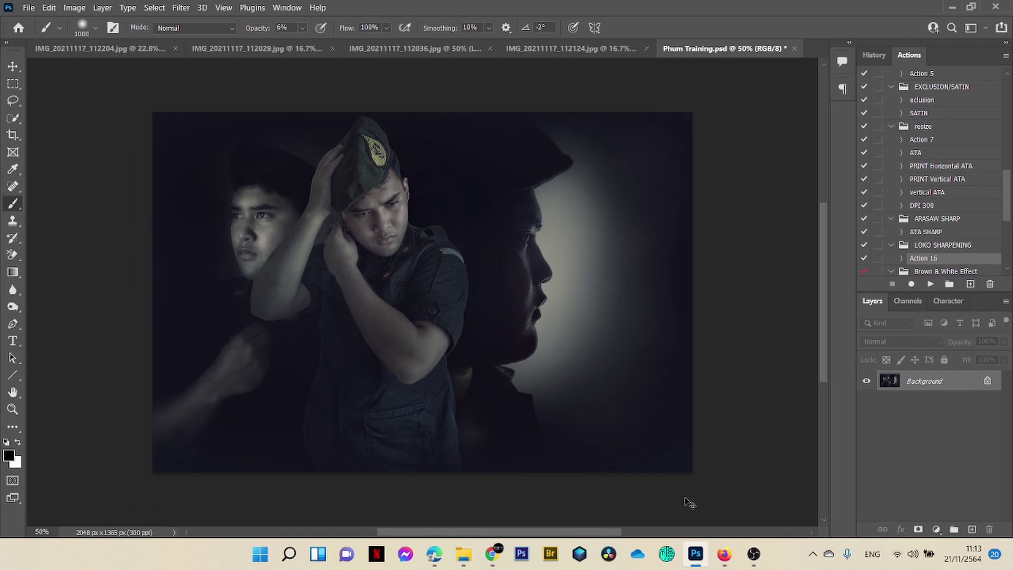
# Step: Save the finished image in Downloads as Phum Training.png in PNG format with the large file size option
pyautogui.hotkey('ctrl', 'shift', 's')
pyautogui.click(482, 337)
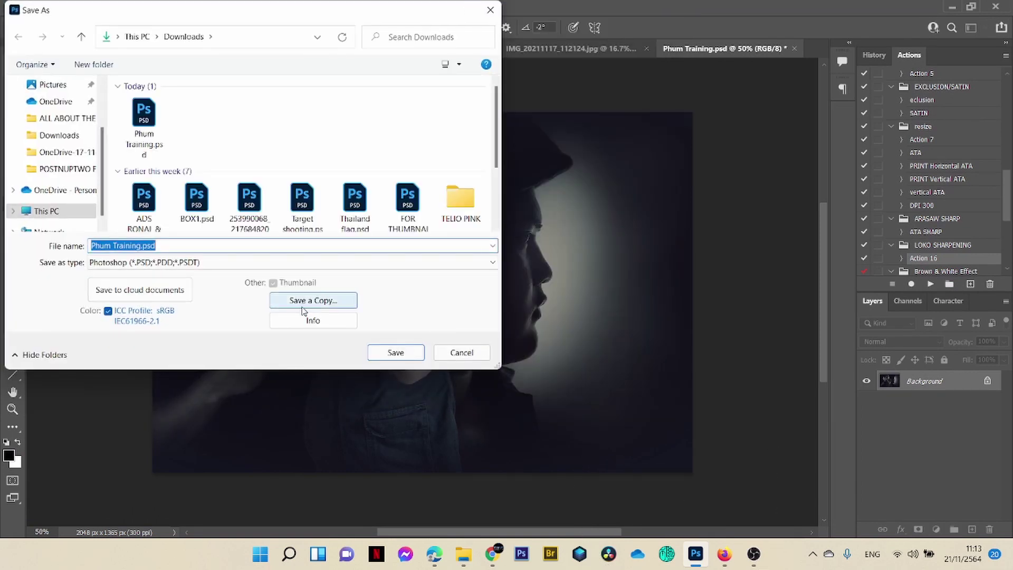
pyautogui.click(295, 262)
pyautogui.click(286, 410)
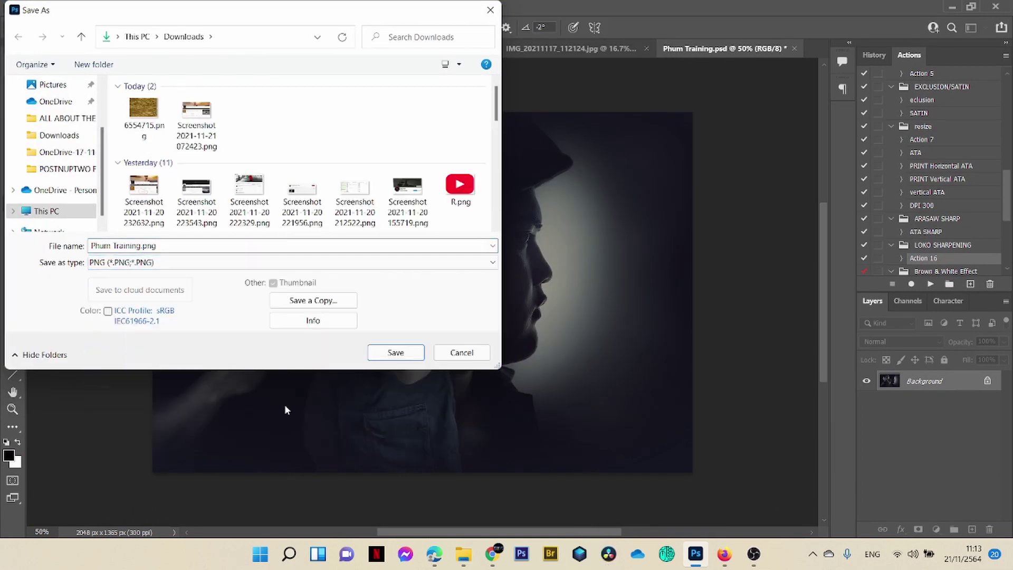
pyautogui.click(396, 352)
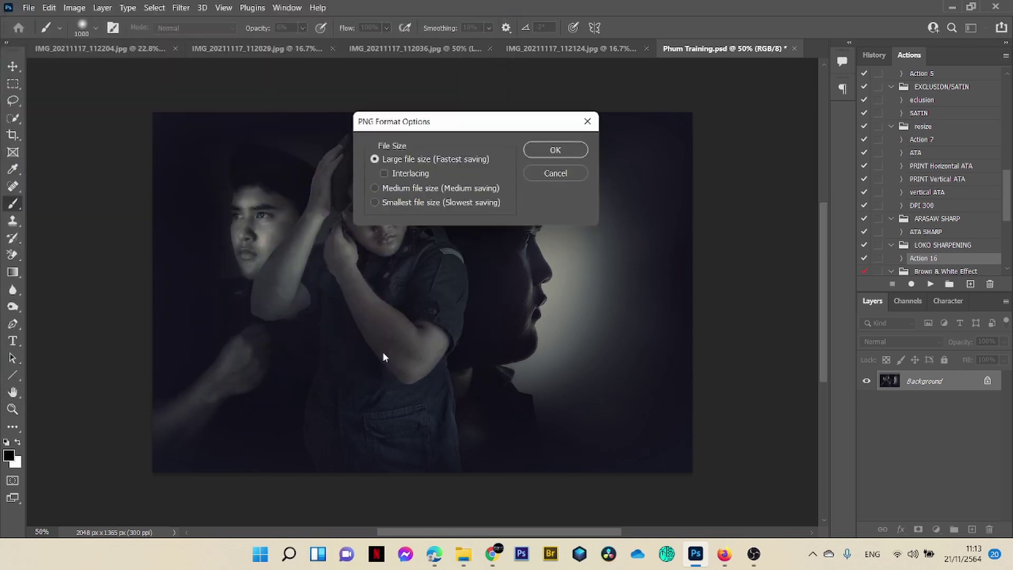
pyautogui.click(554, 153)
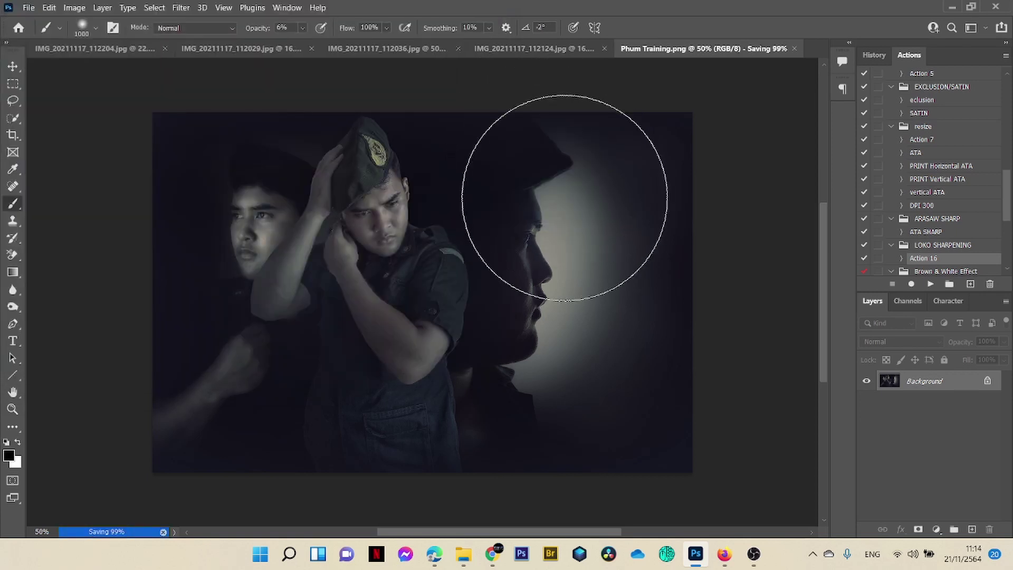